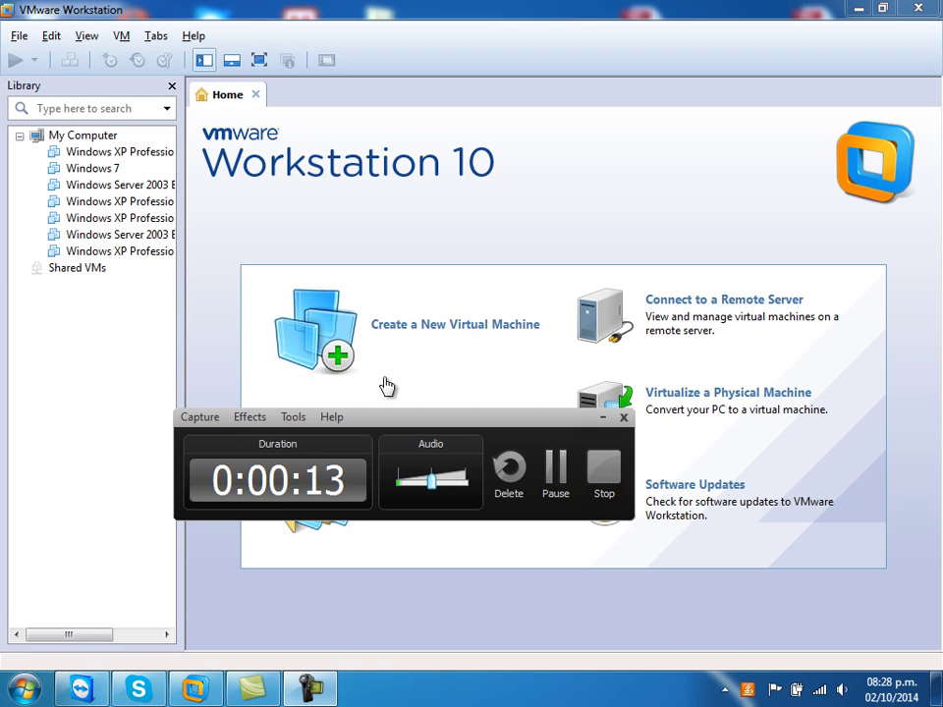
- Open the Virtual Network Editor from the Edit menu and move its window up and right
click(51, 38)
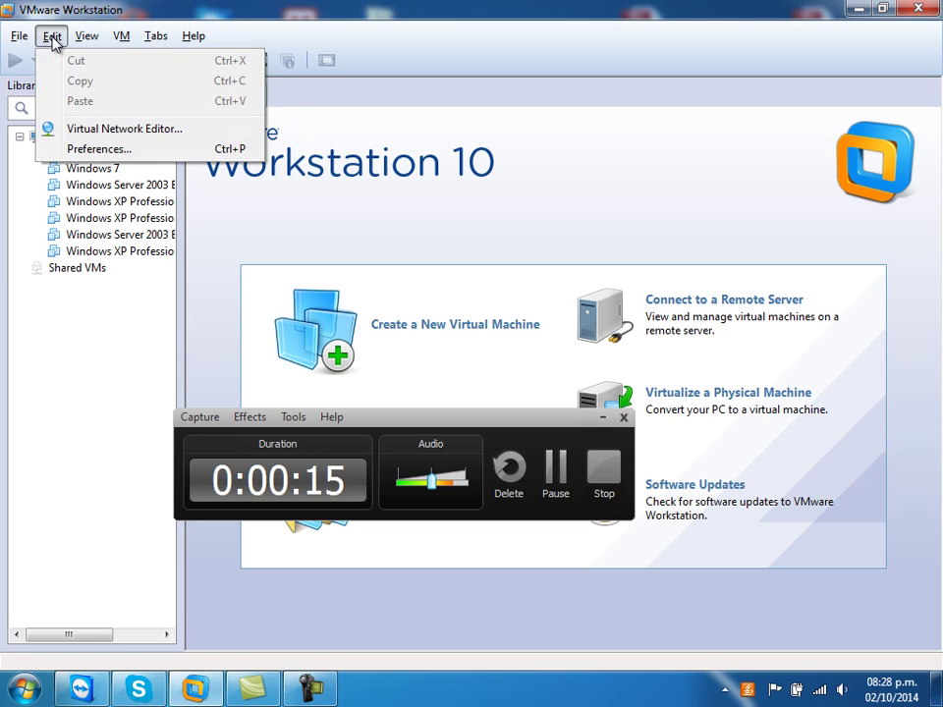
click(95, 130)
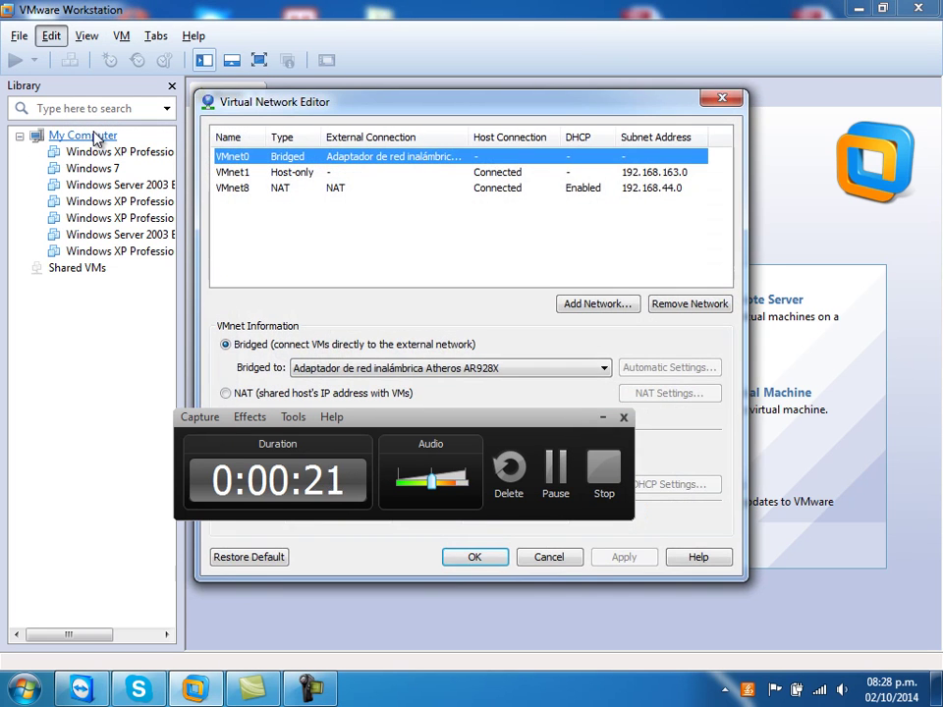
drag(422, 422, 280, 541)
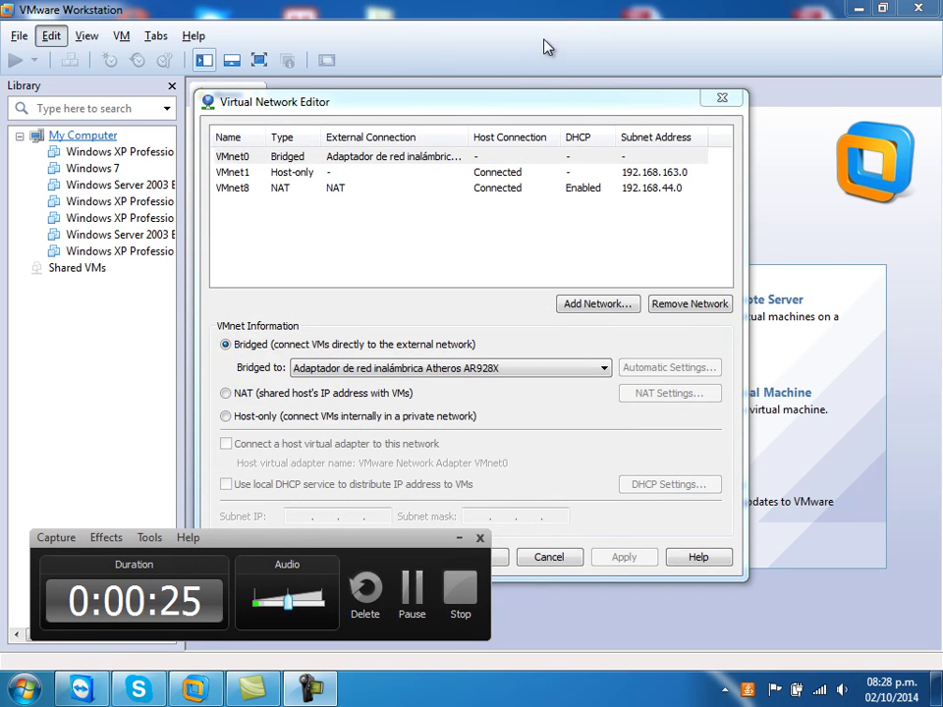
drag(471, 101, 545, 47)
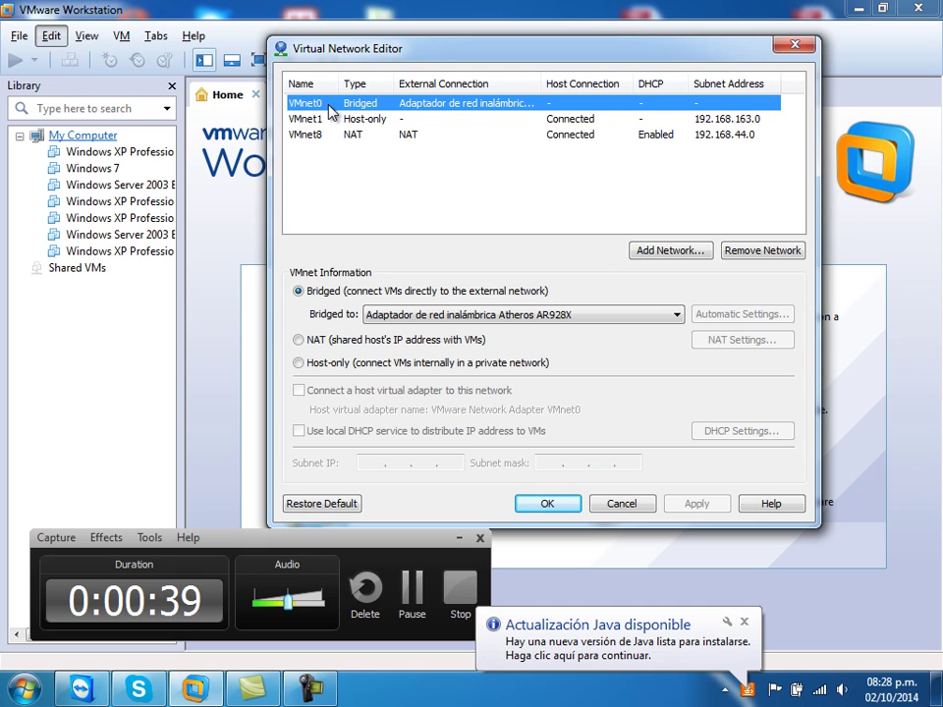
- Keep VMnet0 bridged to the Atheros wireless adapter, then view VMnet1's host-only settings
click(476, 317)
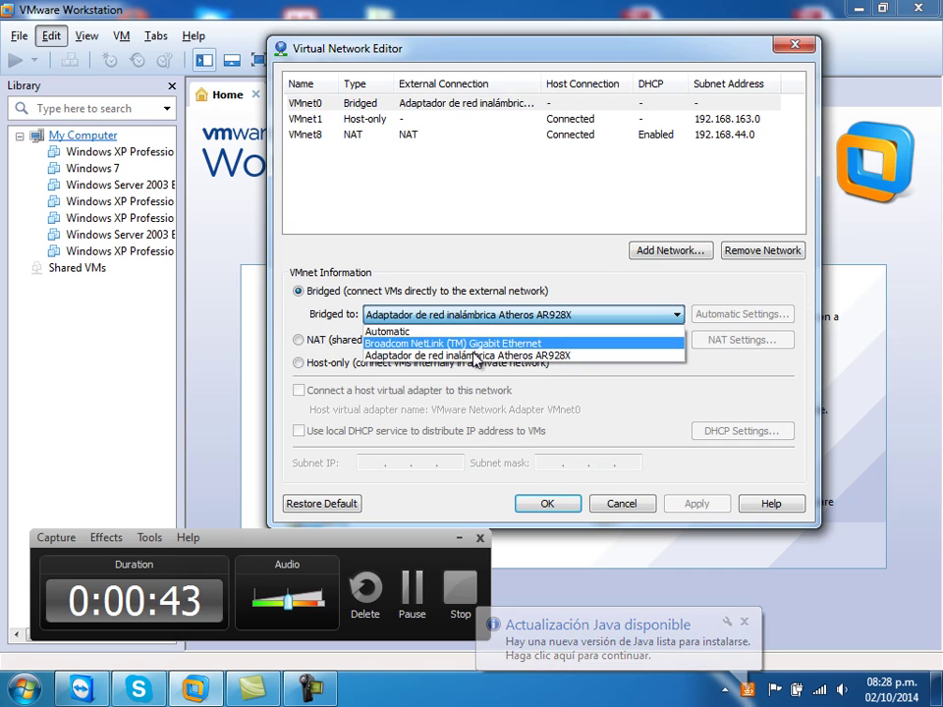
click(473, 355)
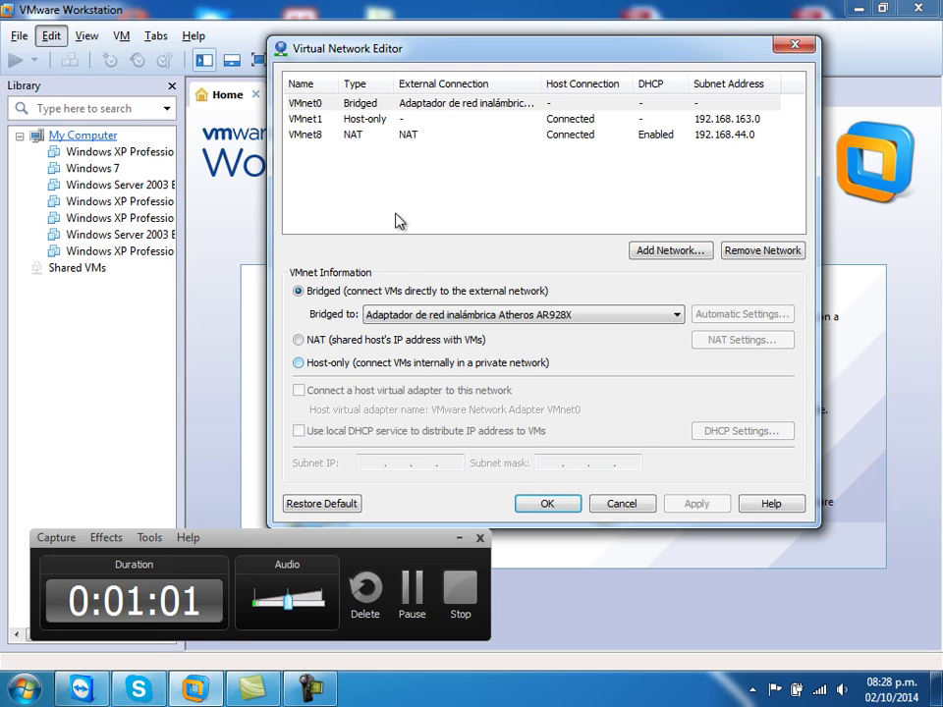
click(314, 125)
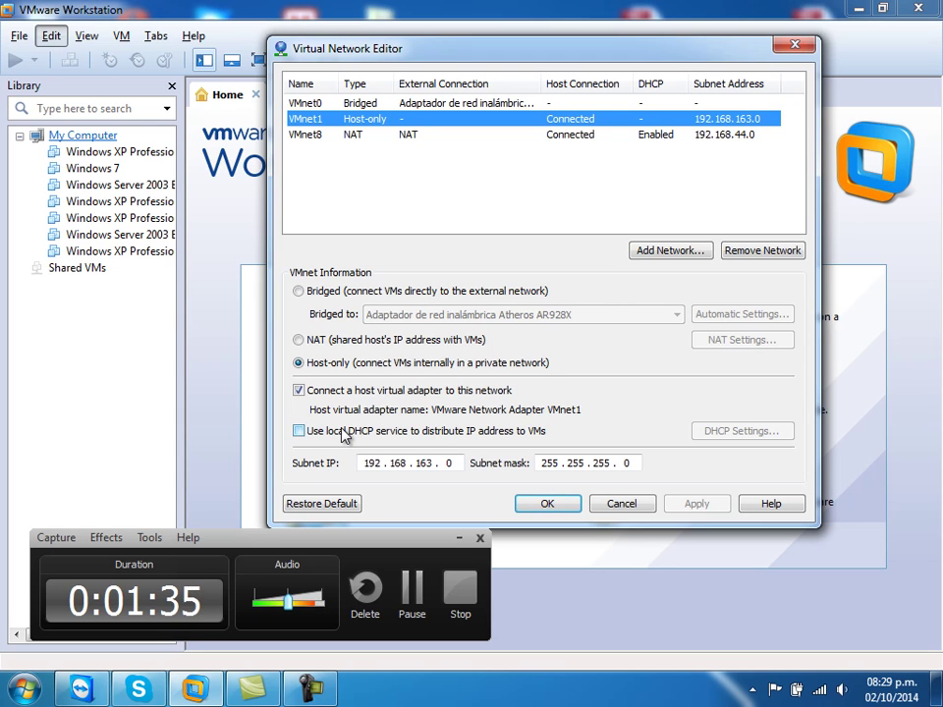
- Close the network editor and open Virtual Machines\IP\Windows XP_1 IP\Windows XP Professional.vmx
click(546, 503)
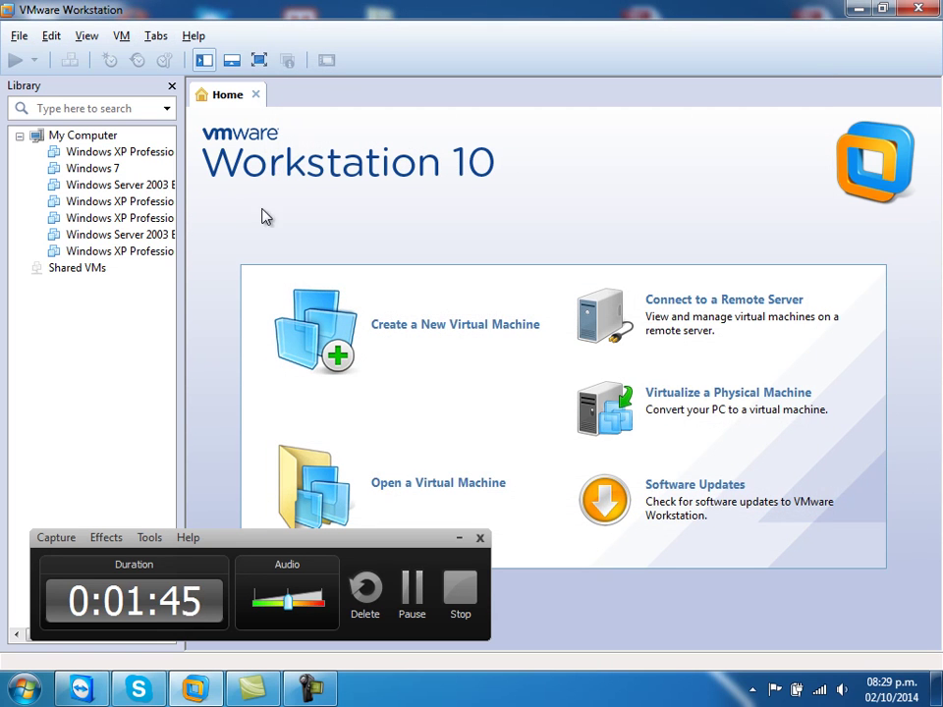
click(422, 487)
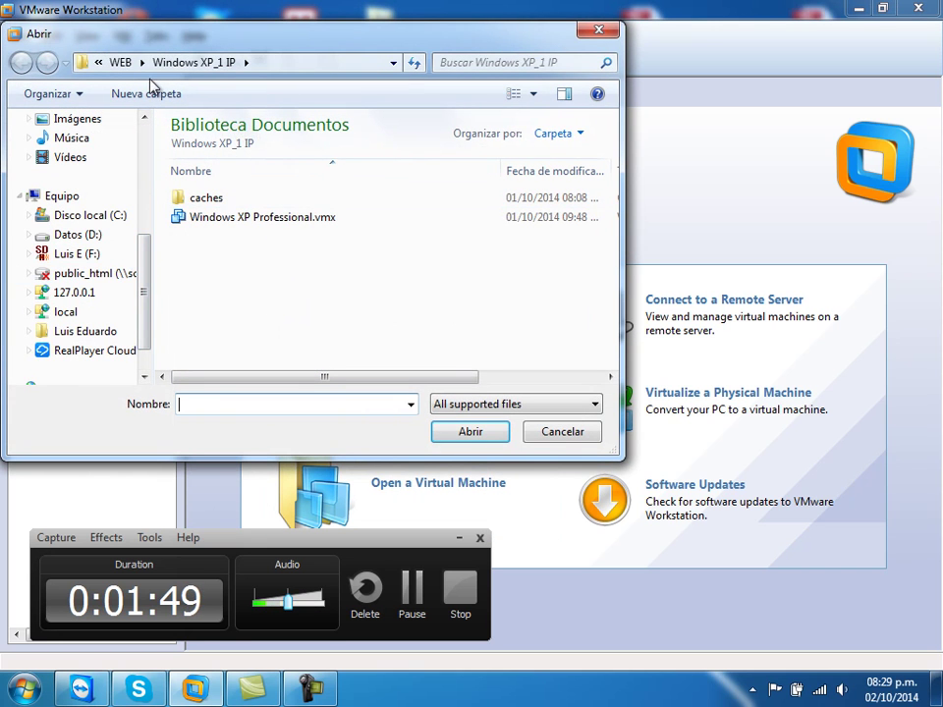
click(121, 62)
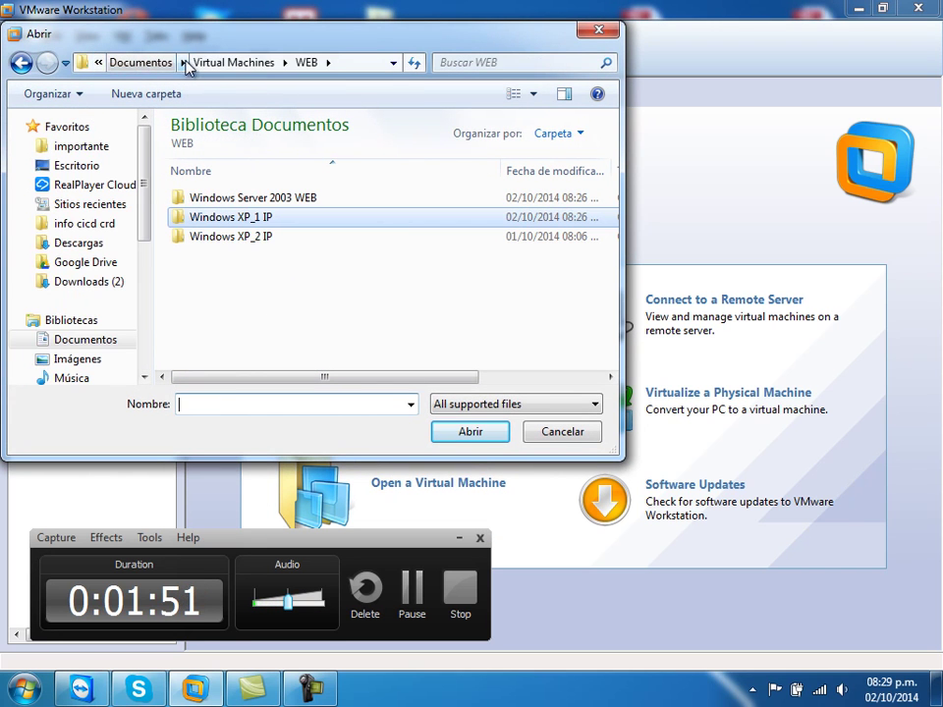
click(207, 62)
double_click(191, 198)
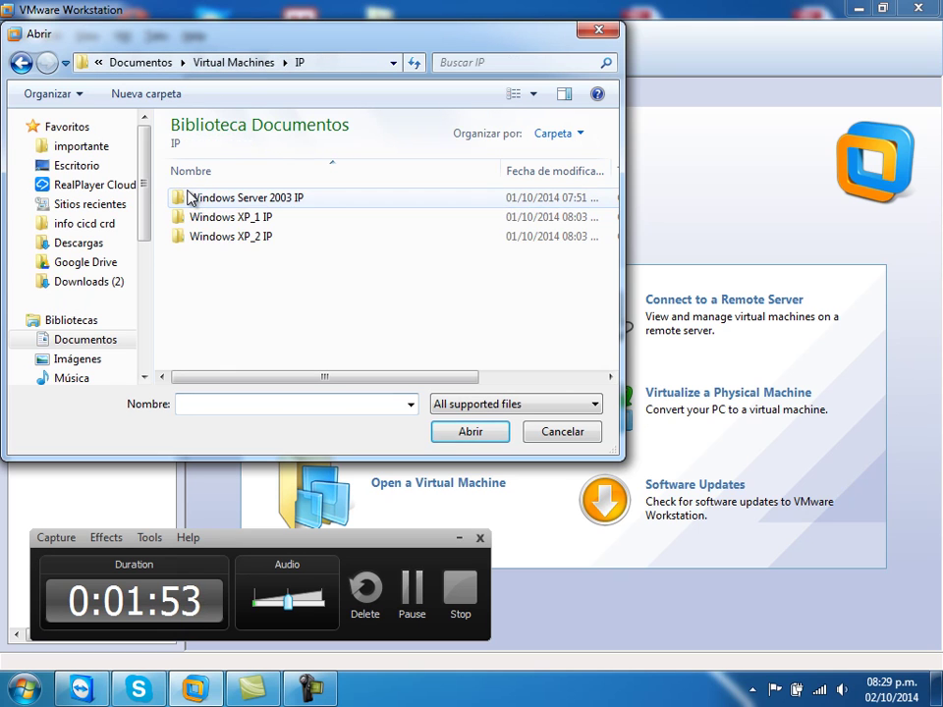
double_click(210, 216)
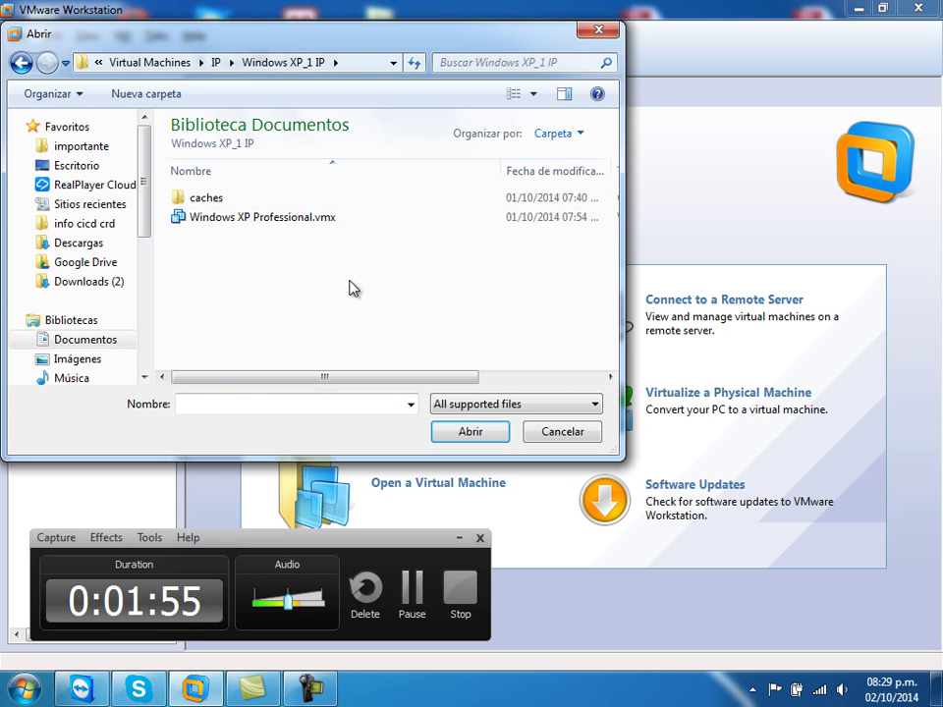
click(296, 220)
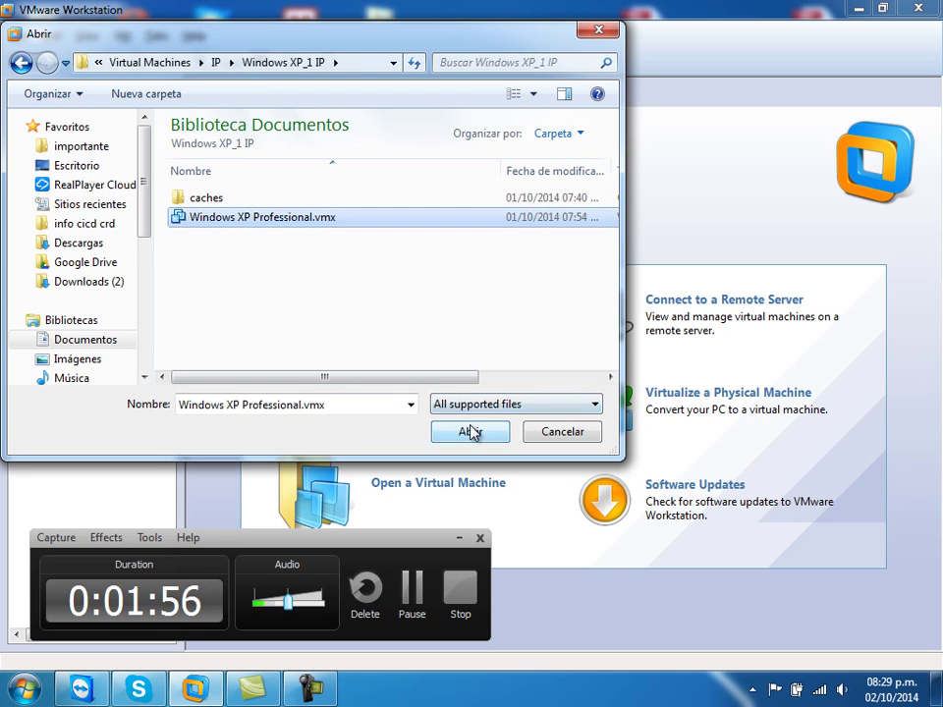
click(469, 431)
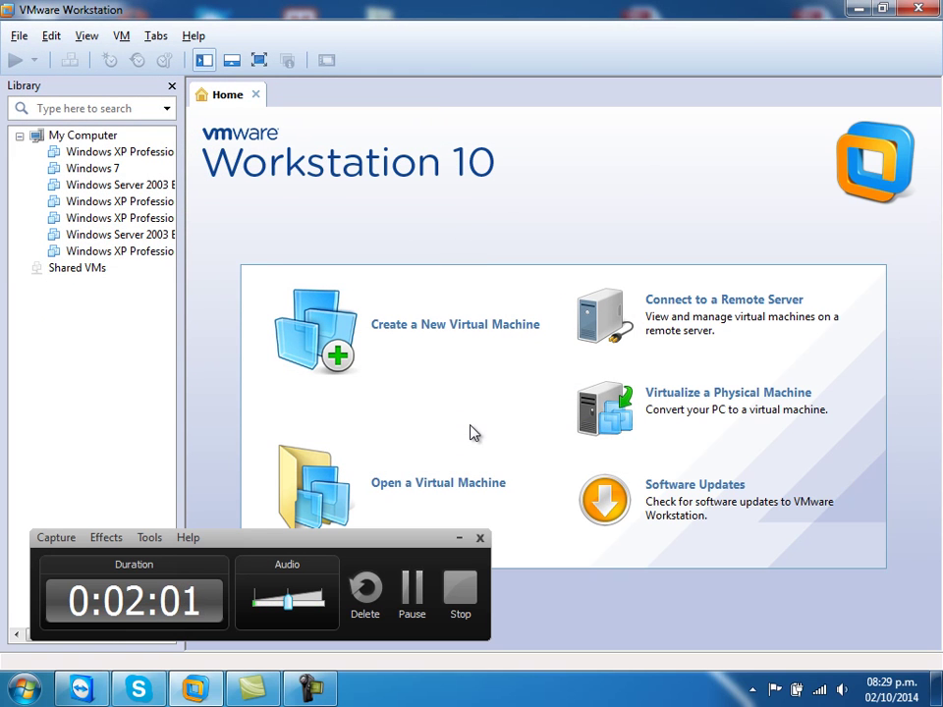
click(542, 548)
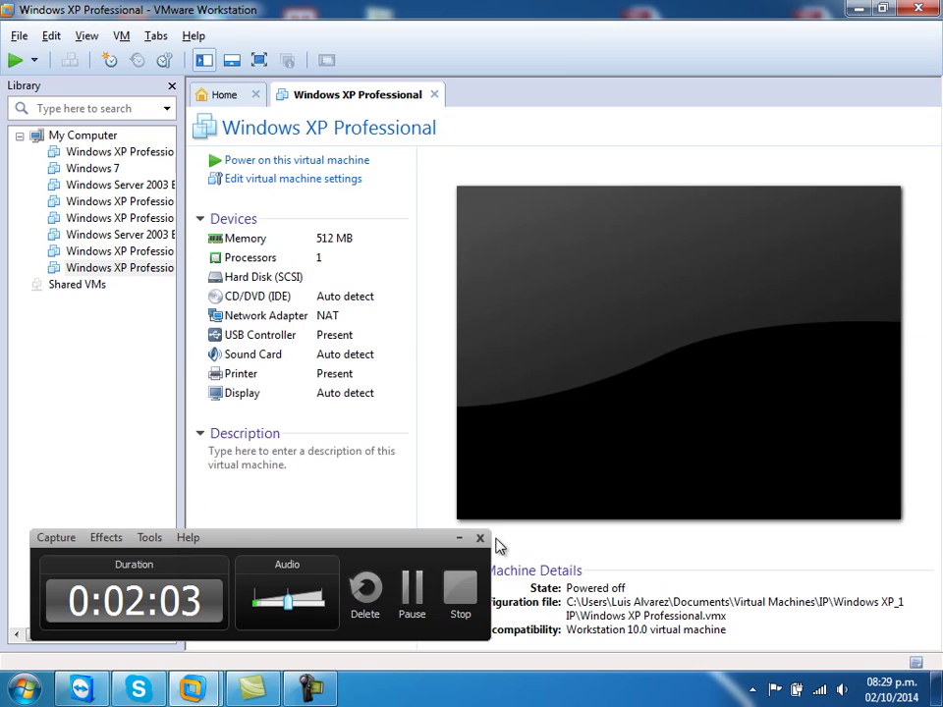
- Set the XP_1 VM's network adapter to Custom: VMnet1 (Host-only) and save
click(265, 319)
double_click(266, 318)
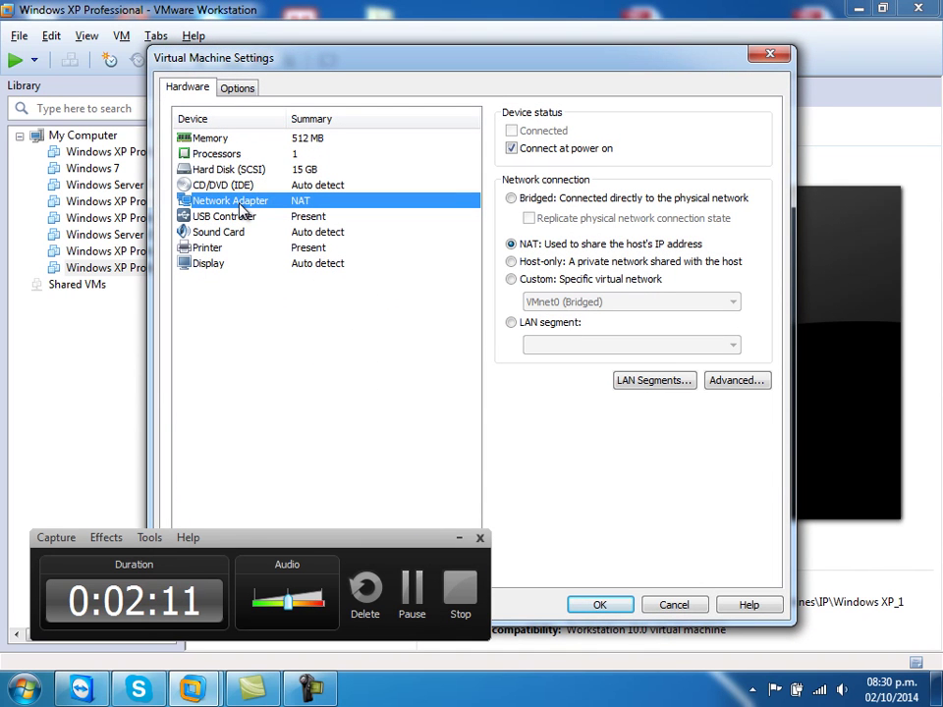
click(511, 280)
click(569, 303)
click(570, 335)
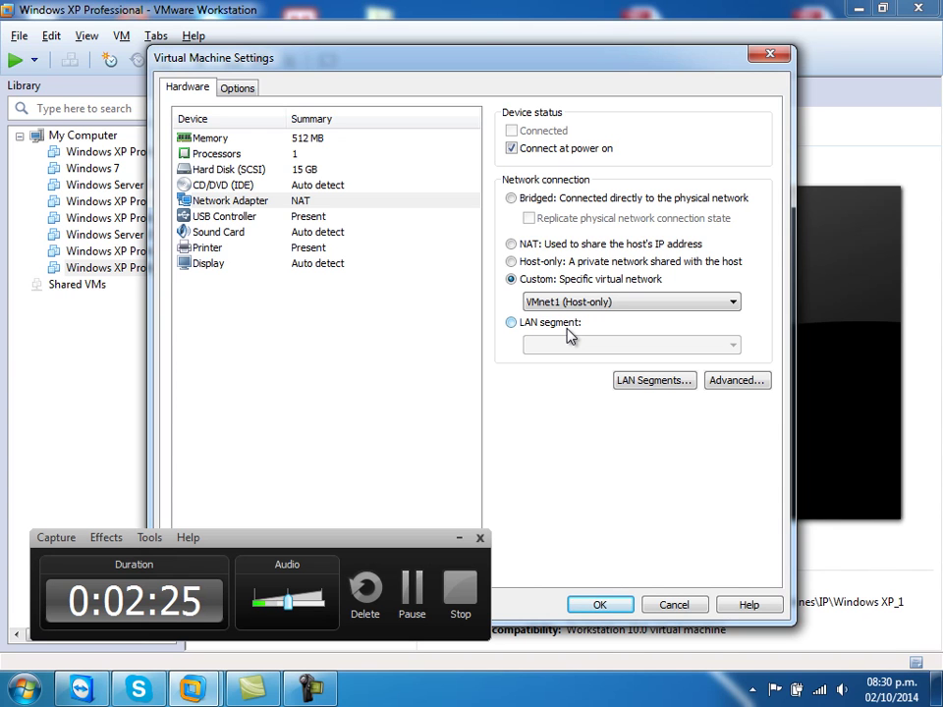
click(601, 605)
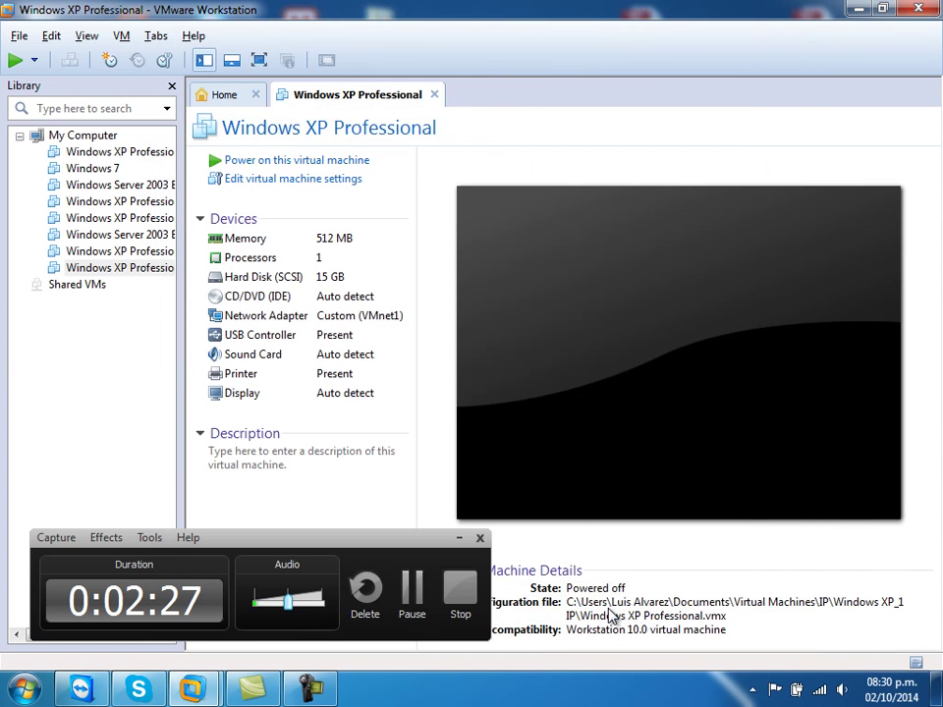
- Open IP\Windows XP_2 IP\Windows XP Professional.vmx from the Home page
click(226, 98)
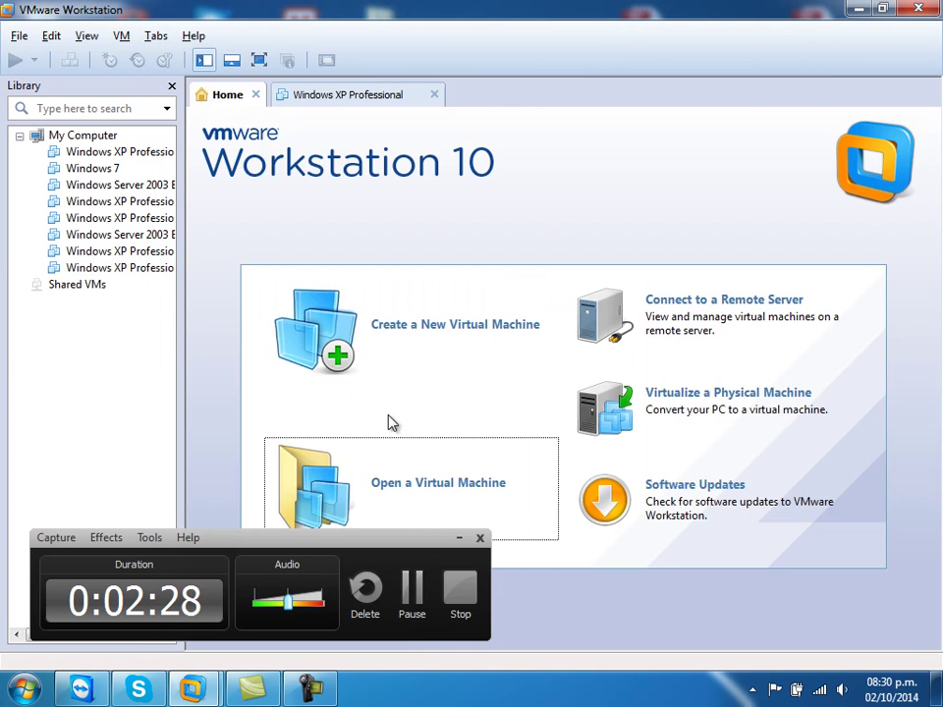
click(400, 482)
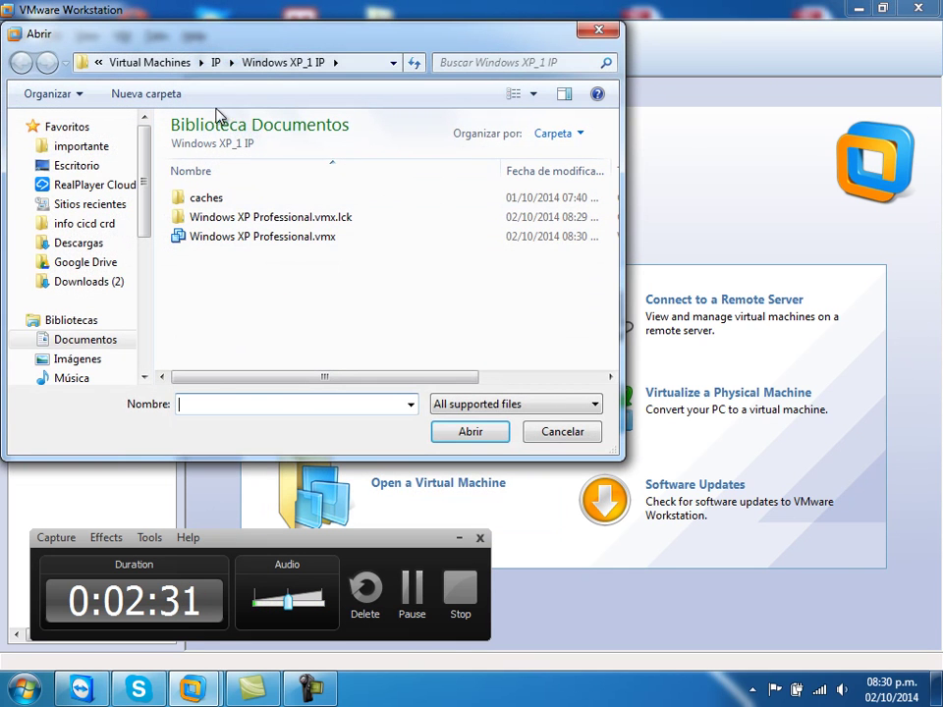
click(217, 63)
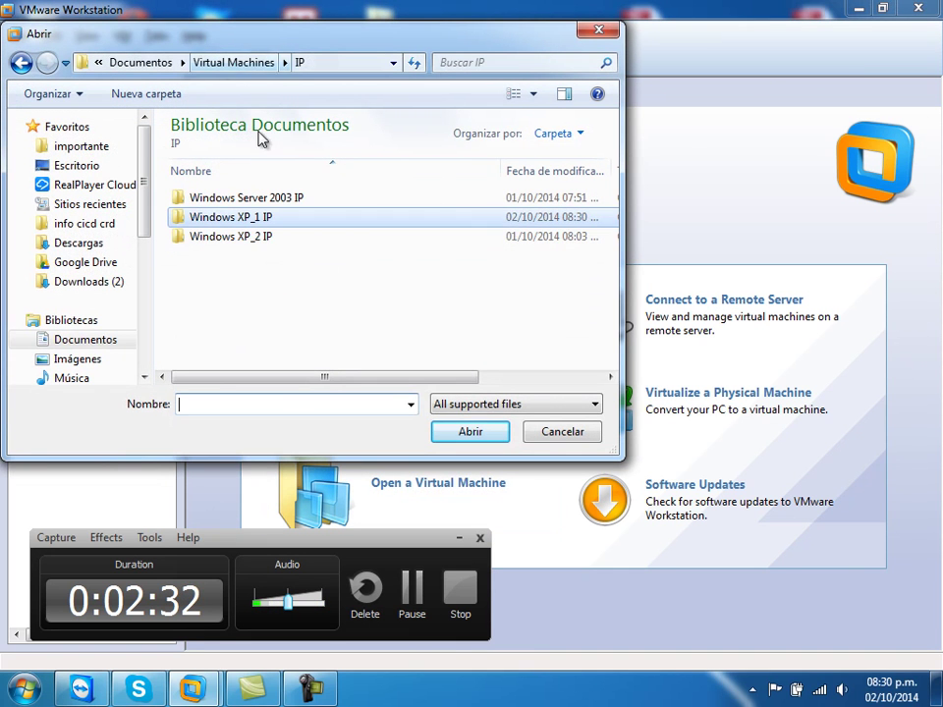
double_click(237, 240)
click(233, 224)
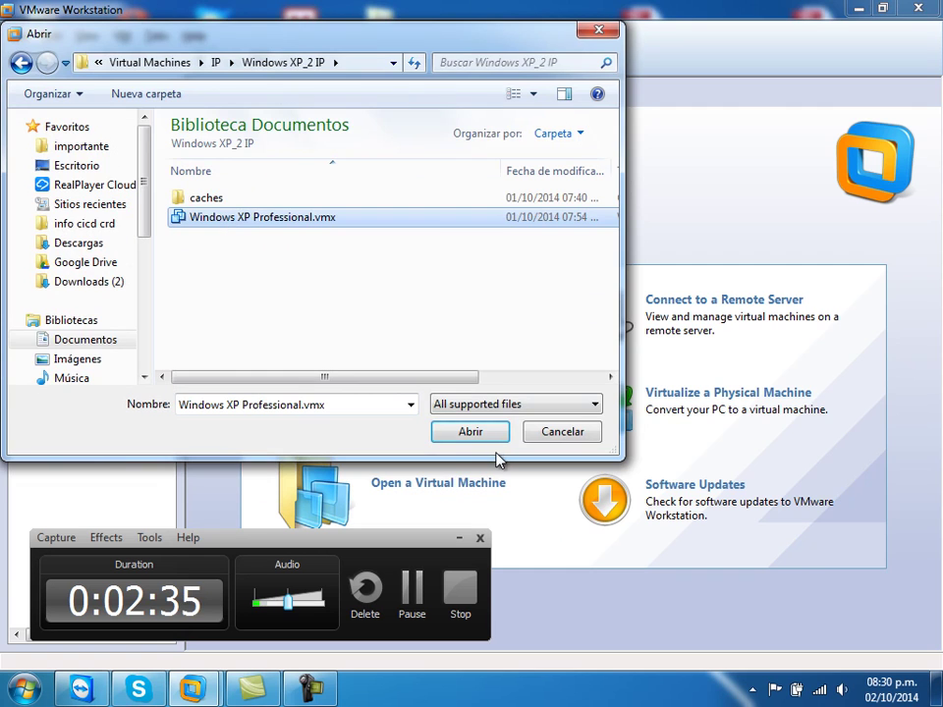
click(487, 440)
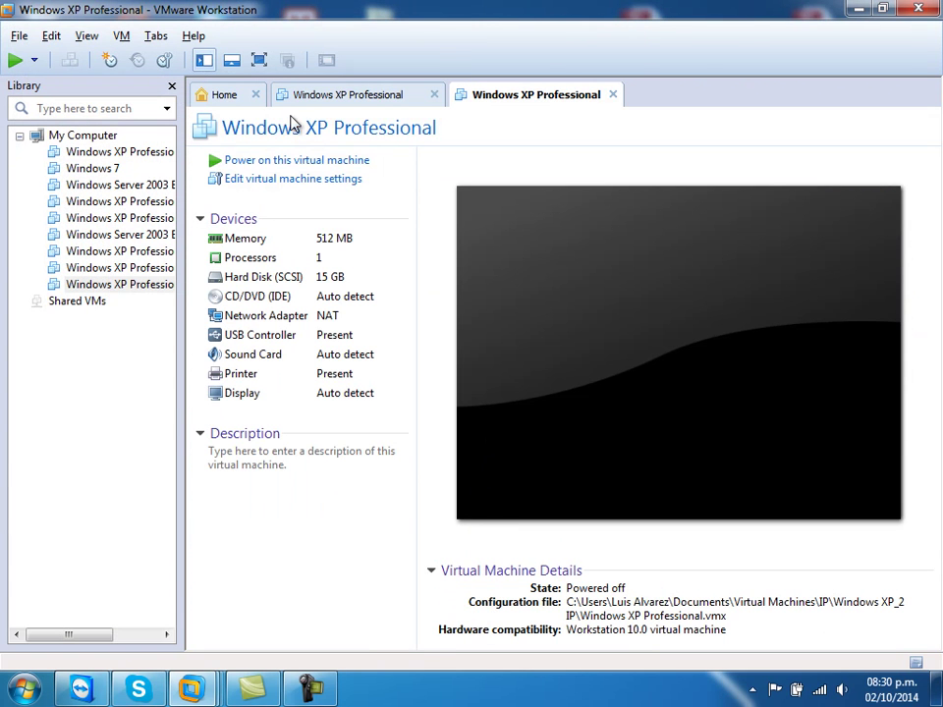
- Set the XP_2 VM's network adapter to Custom: VMnet1 (Host-only) and save
double_click(275, 327)
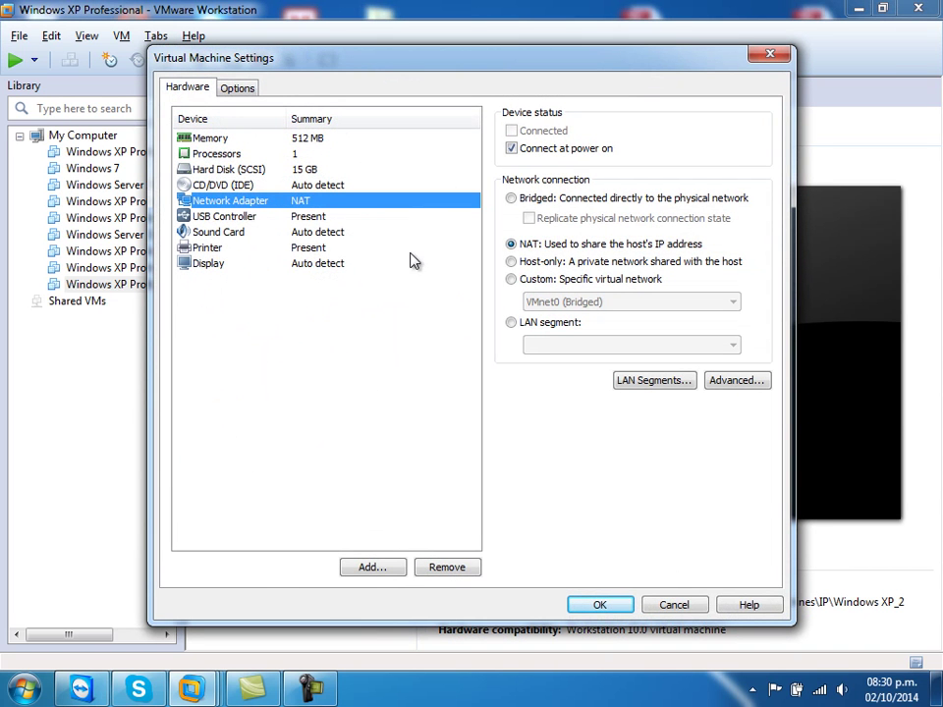
click(511, 279)
click(550, 305)
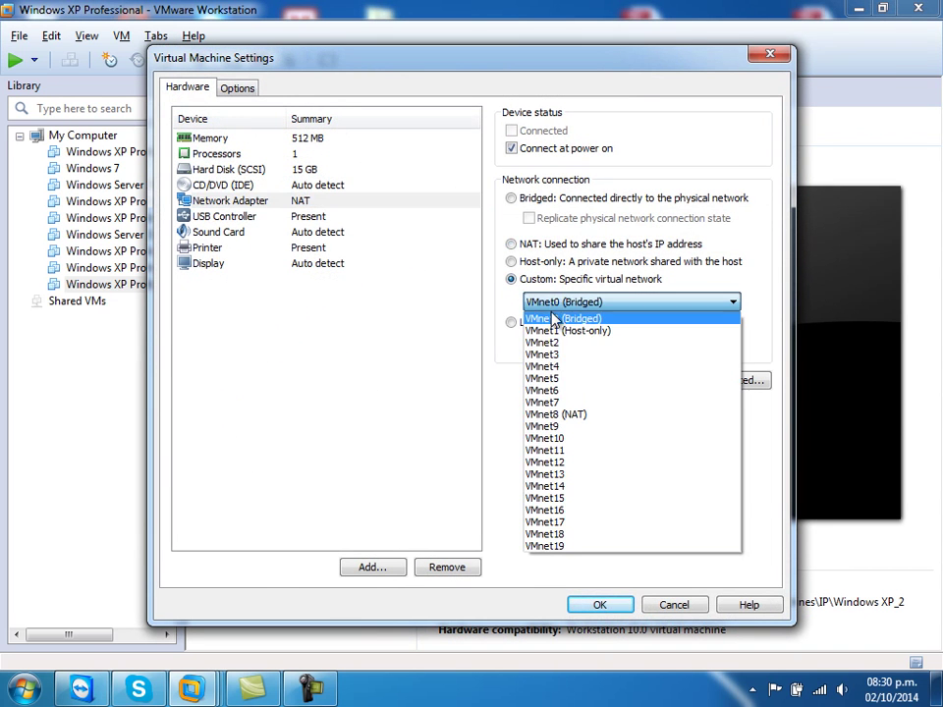
click(553, 329)
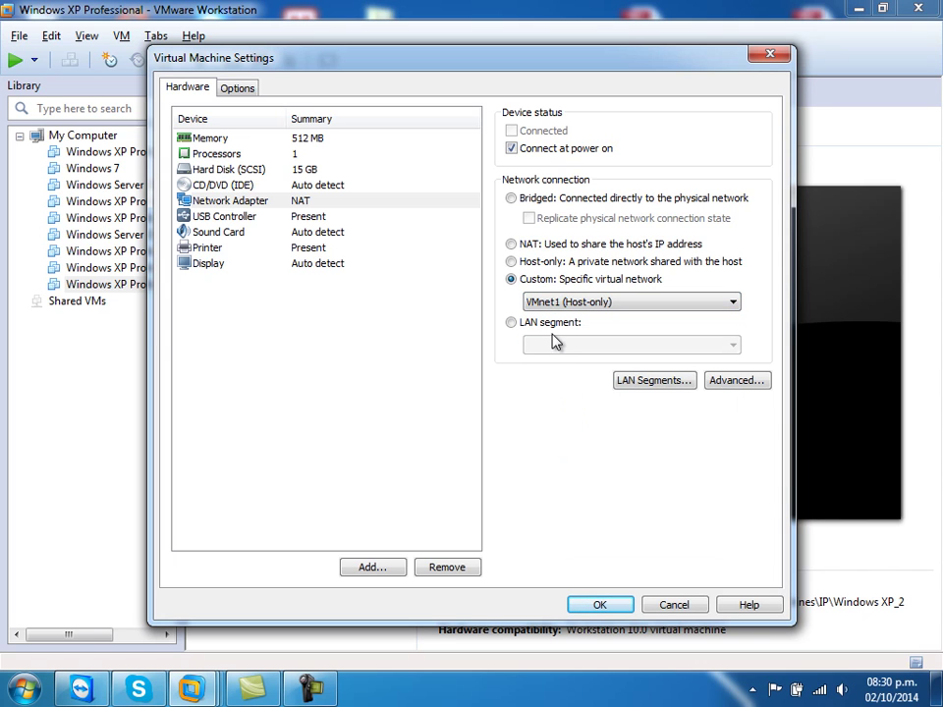
click(601, 605)
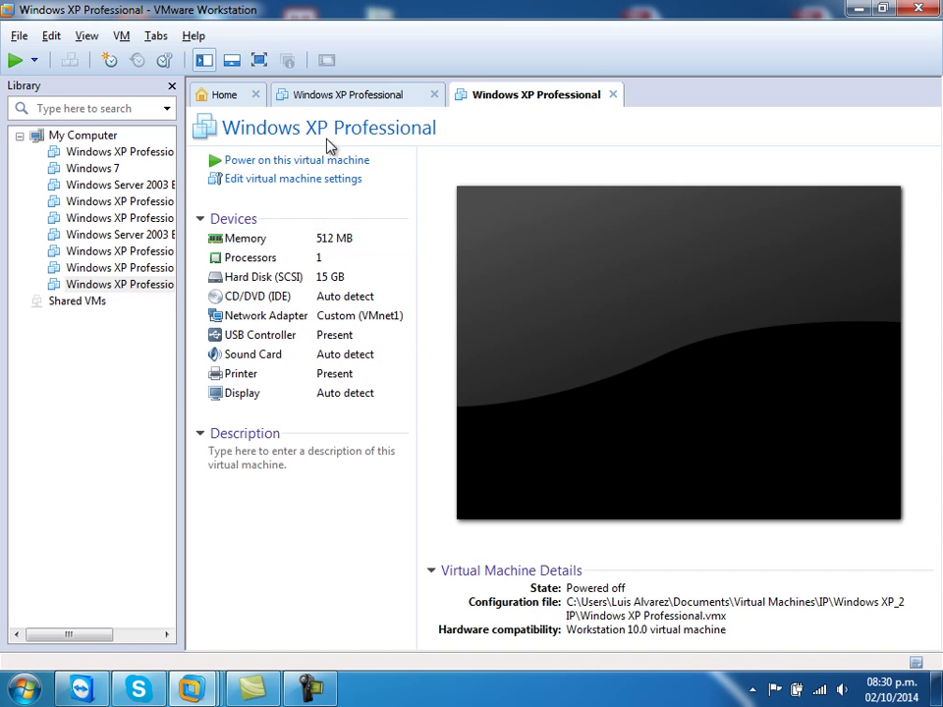
click(326, 100)
- Power on both XP VMs, answering 'I copied it' to each moved-or-copied prompt
click(250, 162)
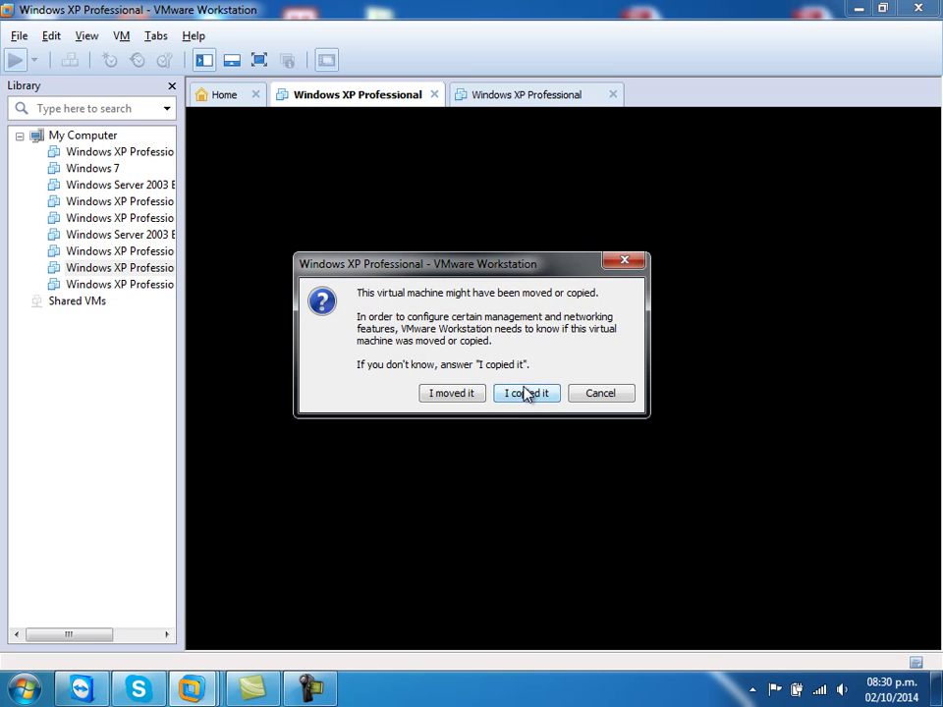
click(526, 392)
click(507, 97)
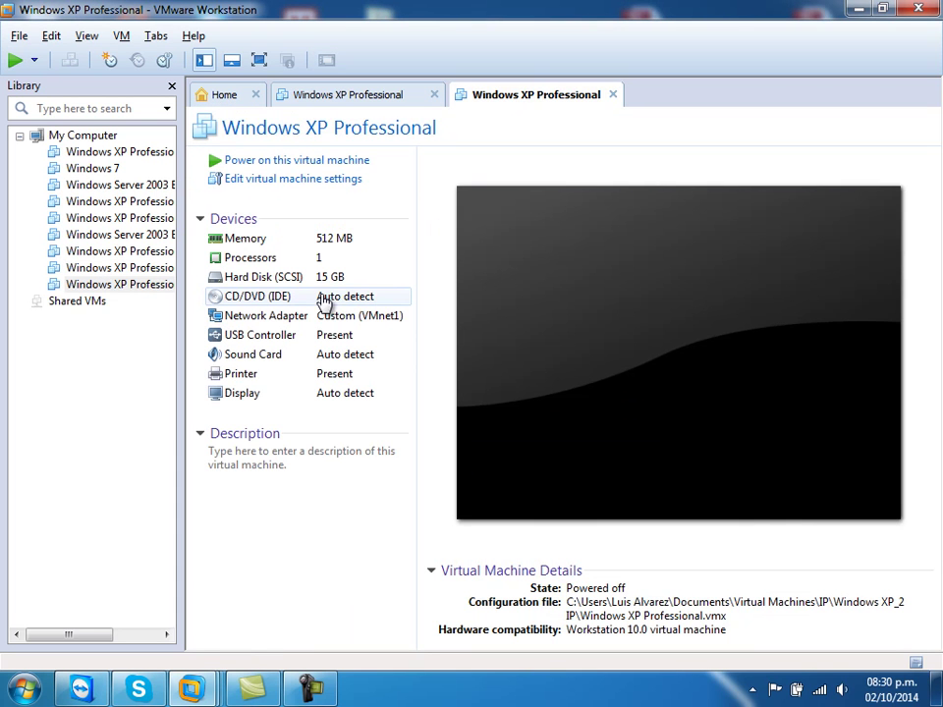
click(244, 162)
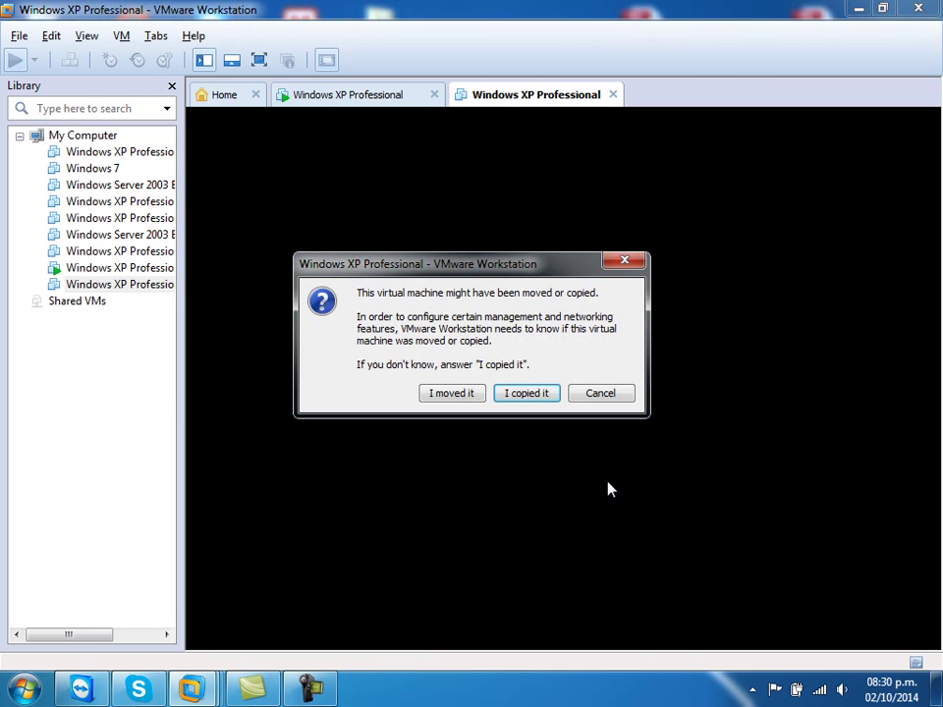
click(537, 398)
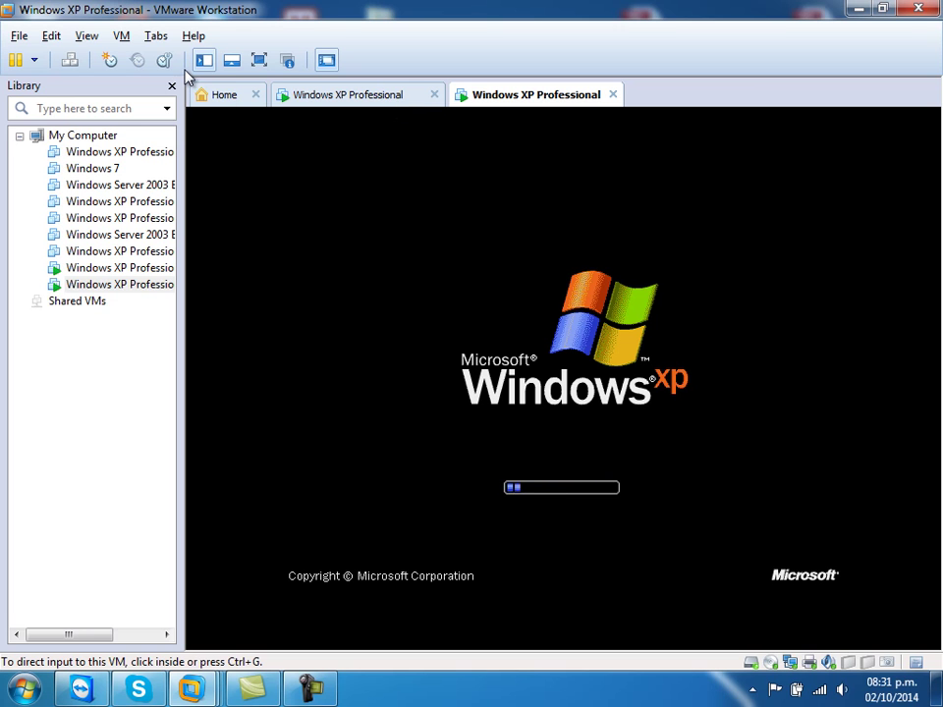
- Open IP\Windows Server 2003 IP\Windows Server 2003 Enterprise Edition.vmx from the Home page
click(233, 97)
click(427, 491)
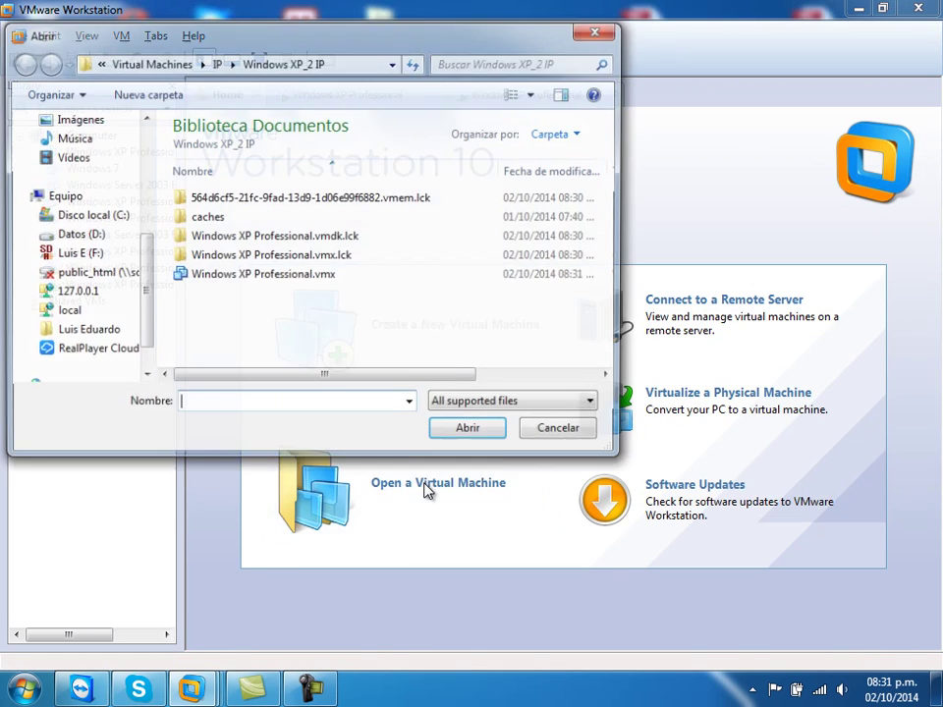
click(215, 62)
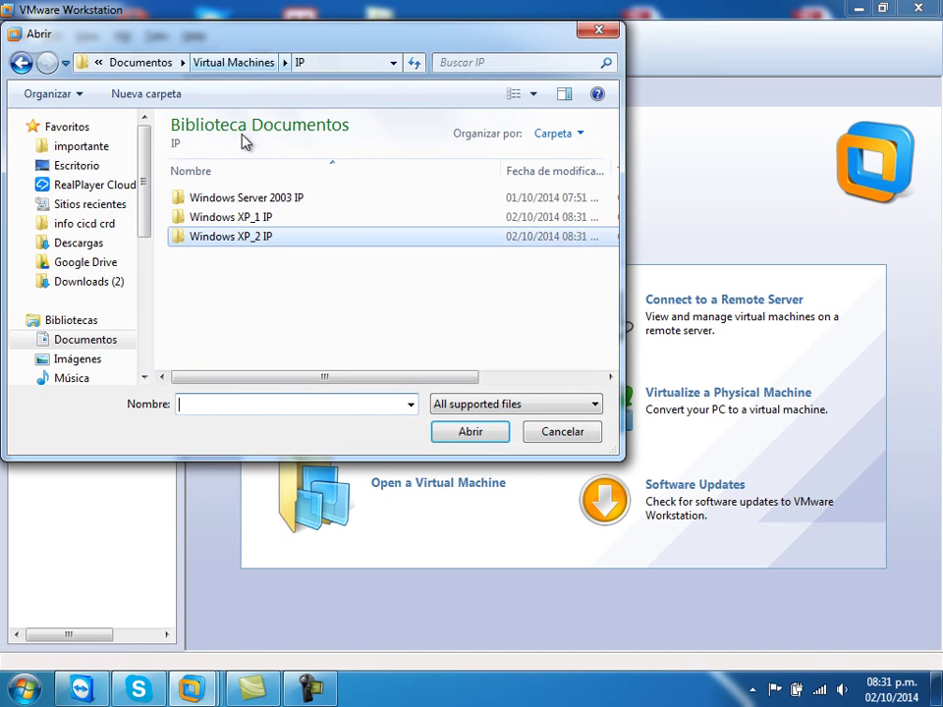
double_click(251, 200)
click(265, 218)
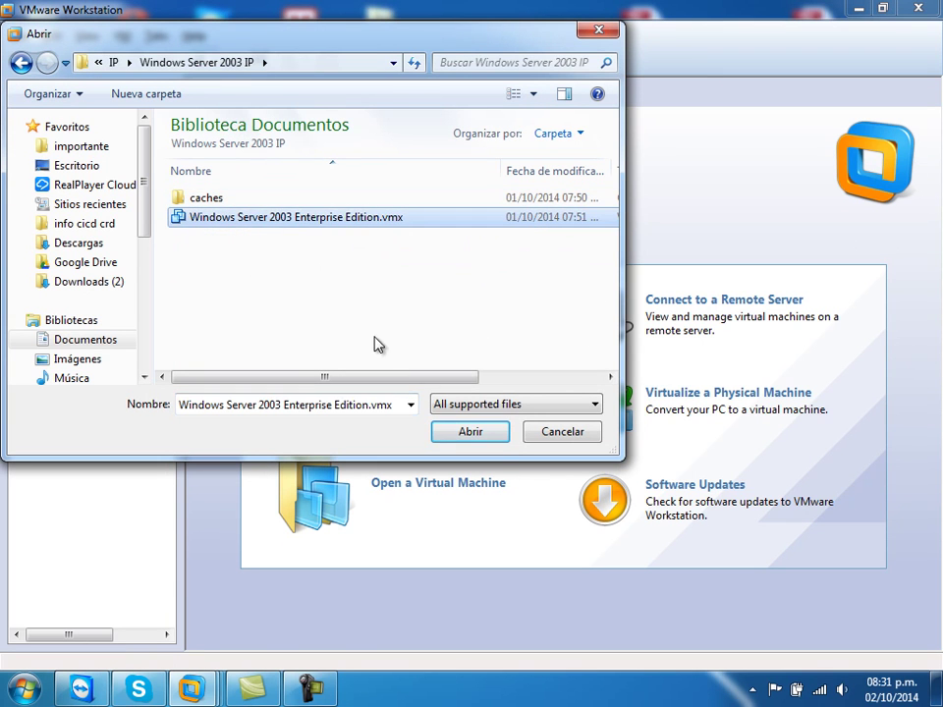
click(483, 437)
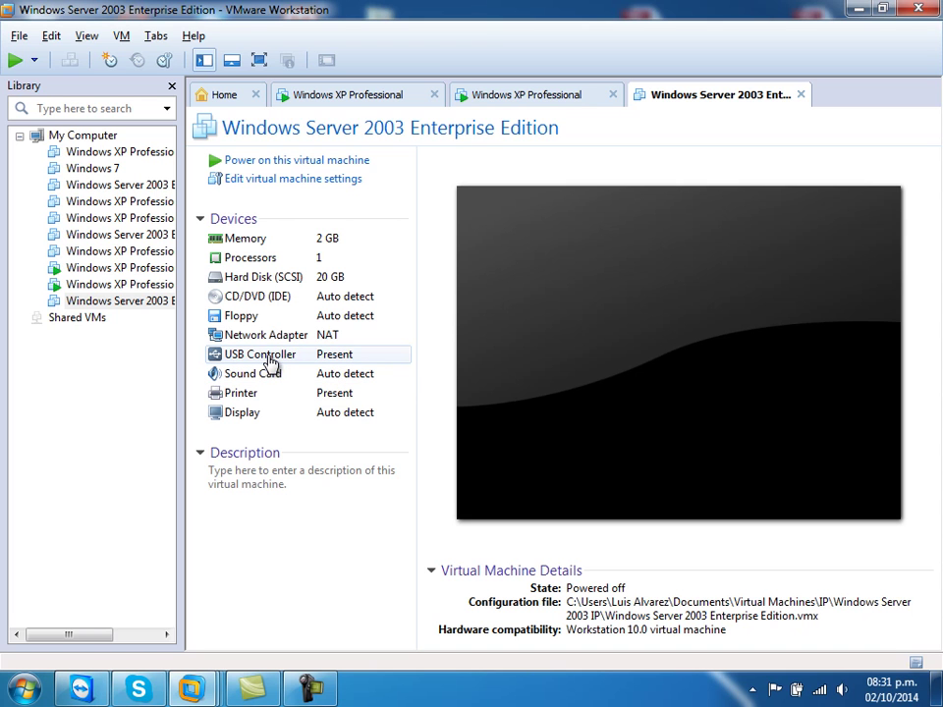
- In the server VM's settings, connect the network adapter to Custom: VMnet1 (Host-only)
click(303, 180)
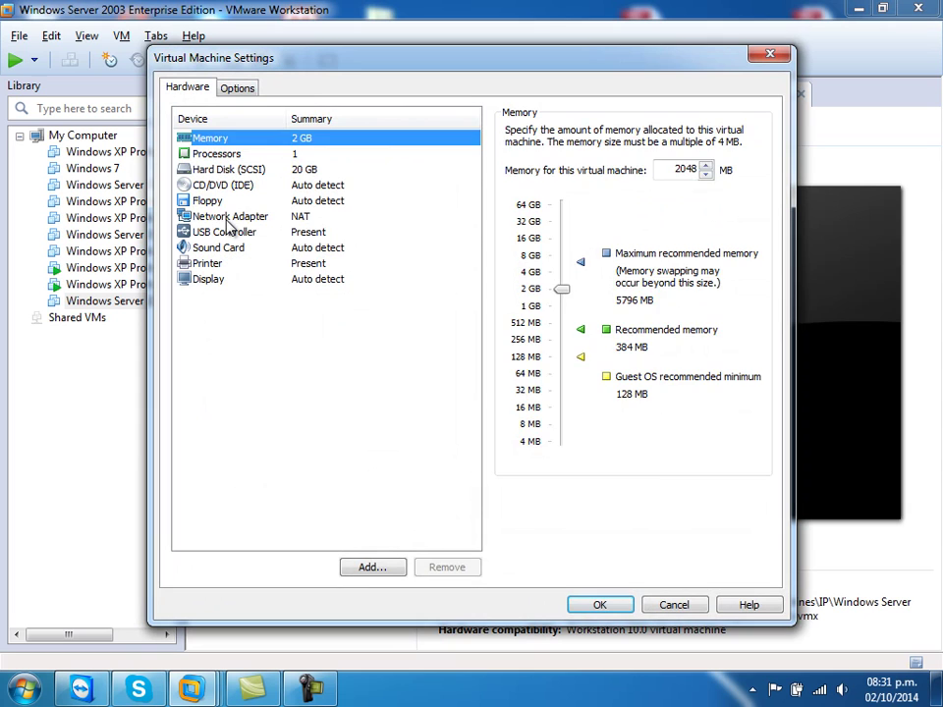
click(227, 216)
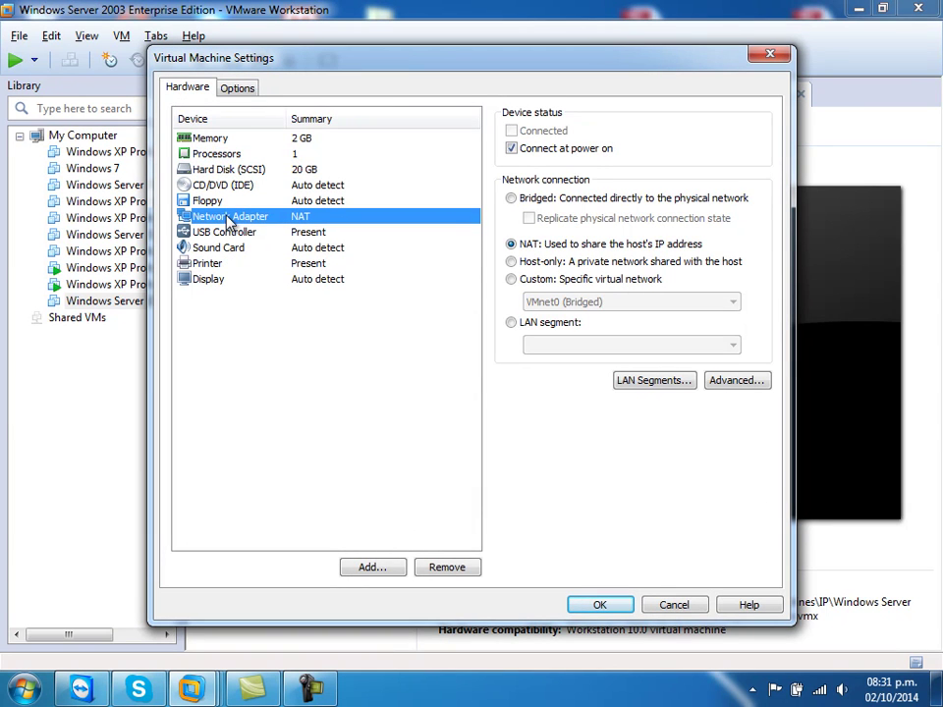
click(511, 279)
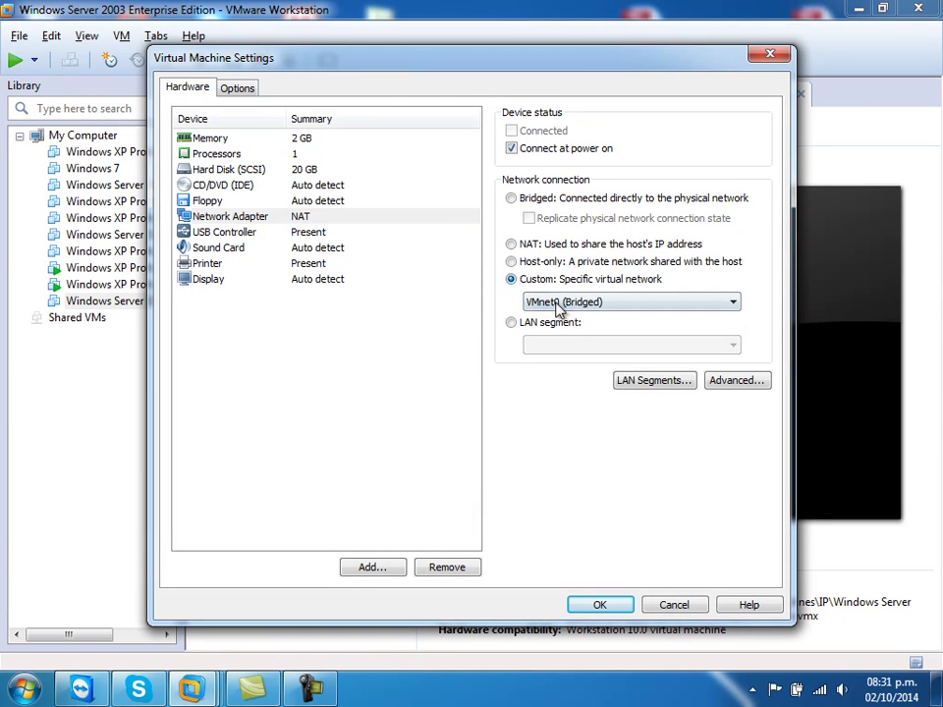
click(535, 299)
click(553, 332)
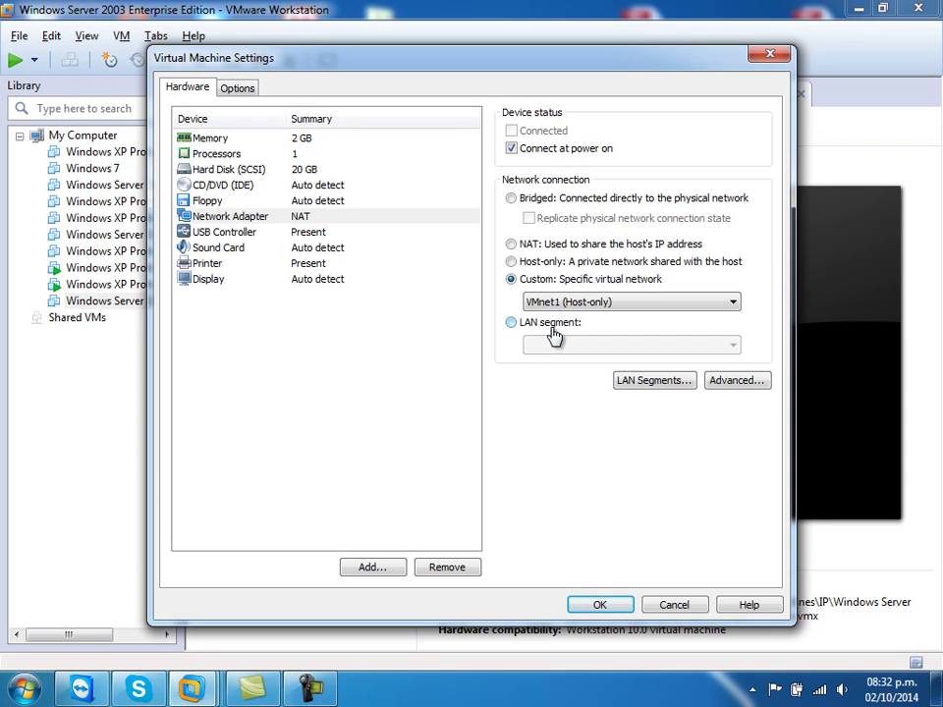
click(375, 567)
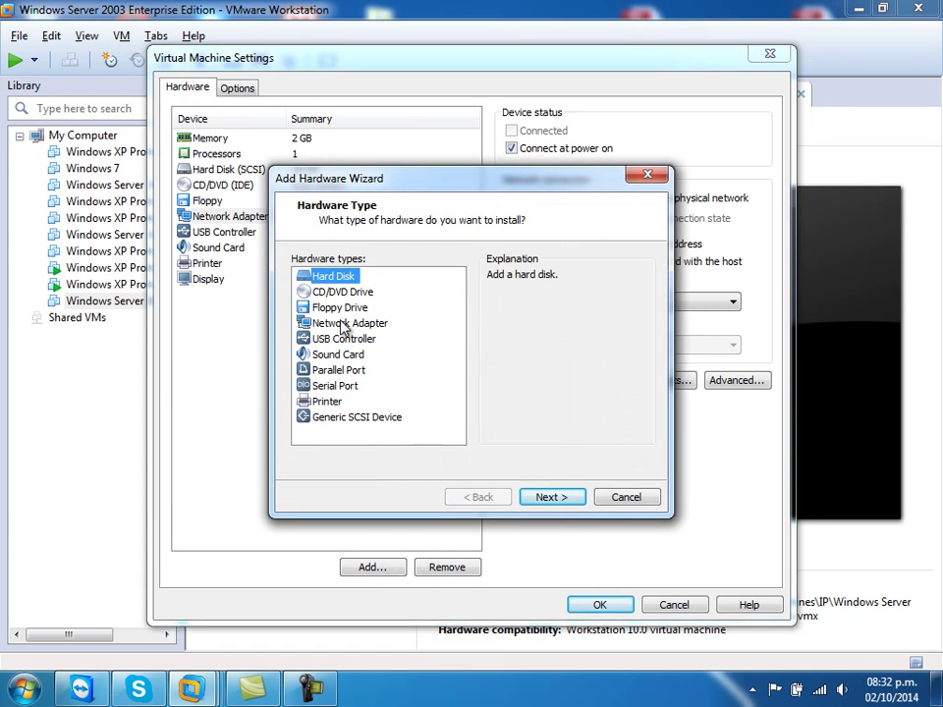
- Add a second network adapter on Custom VMnet0 (Bridged), save, and power on the server
click(343, 325)
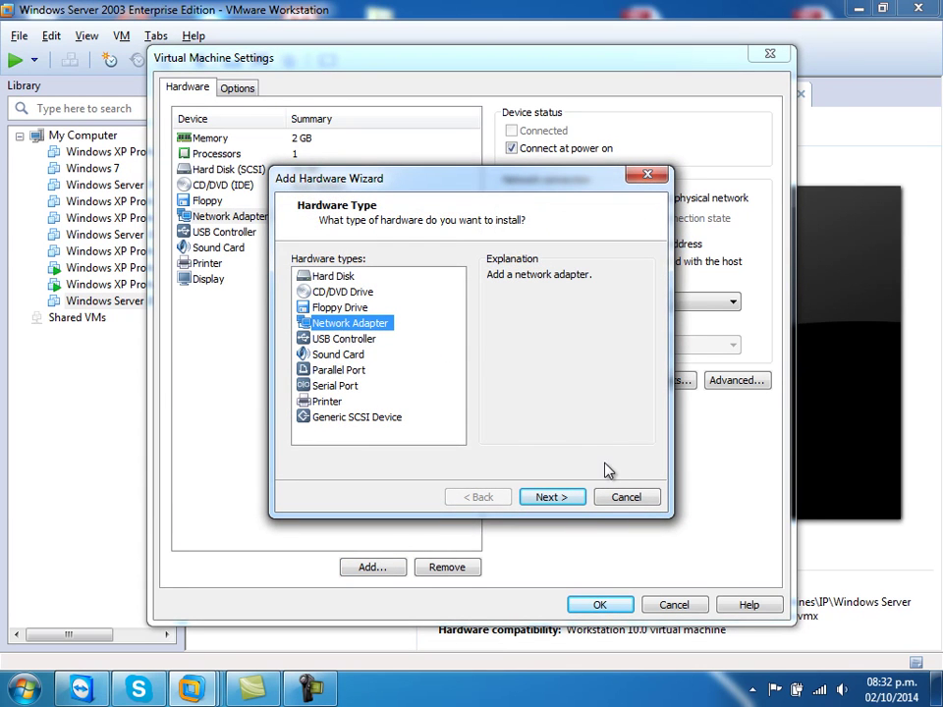
click(576, 497)
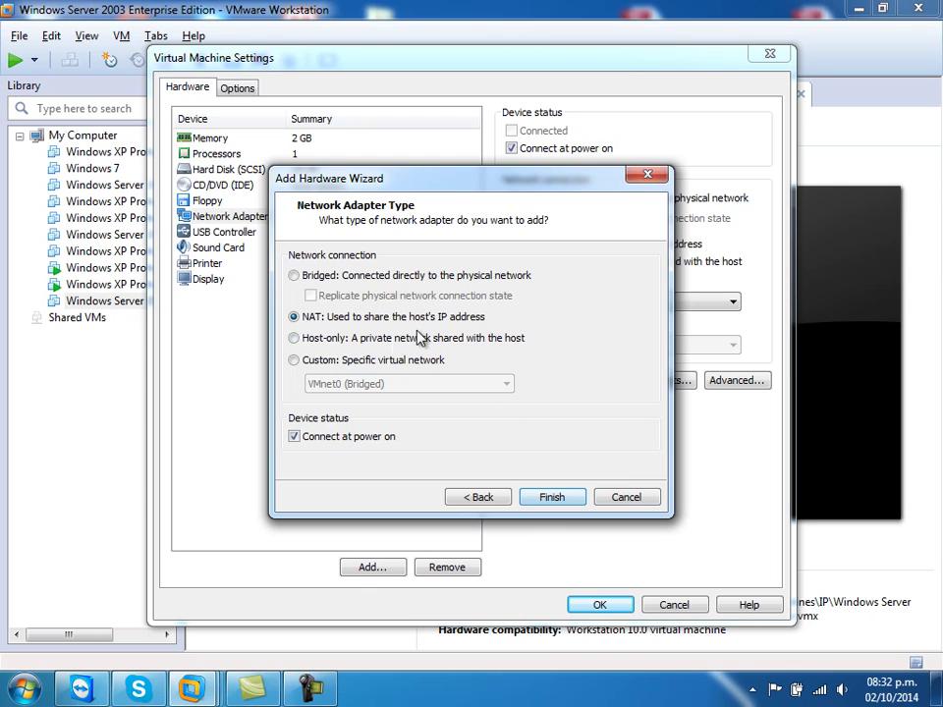
click(293, 361)
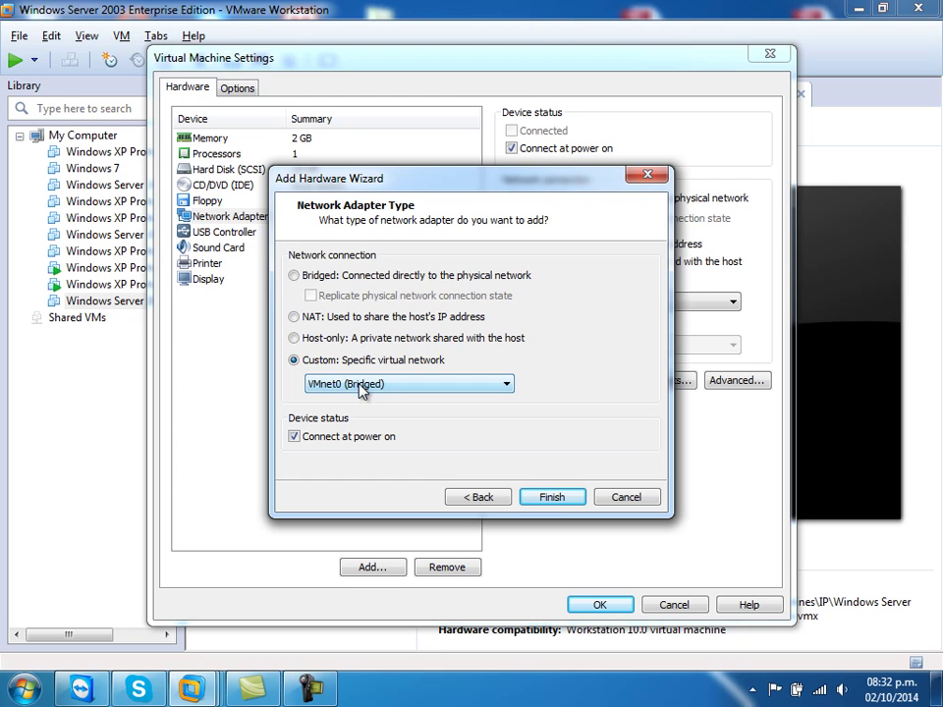
click(547, 497)
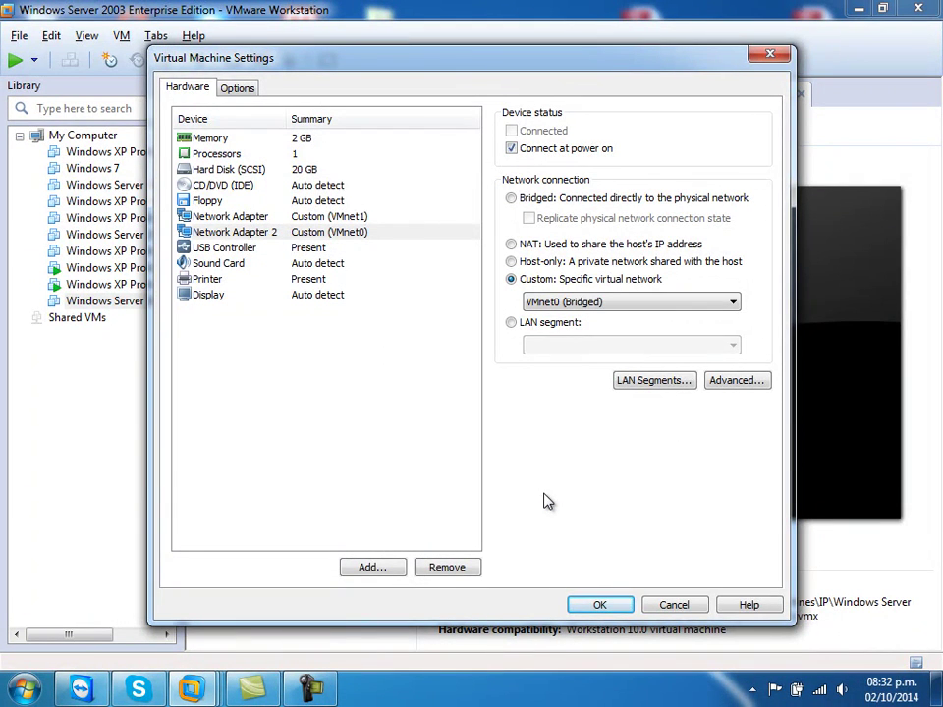
click(606, 607)
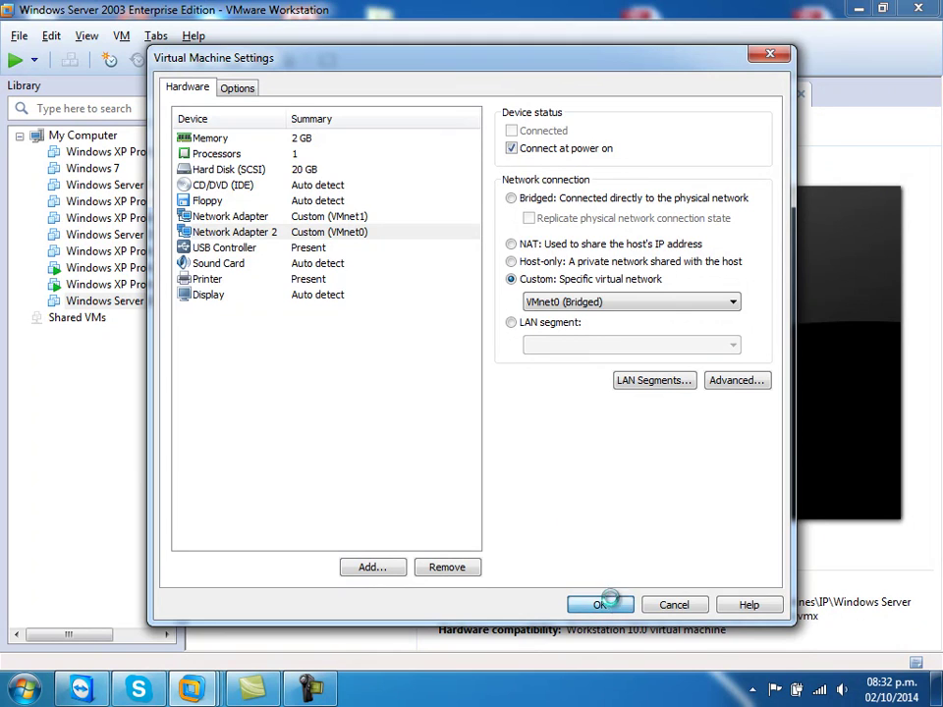
click(332, 161)
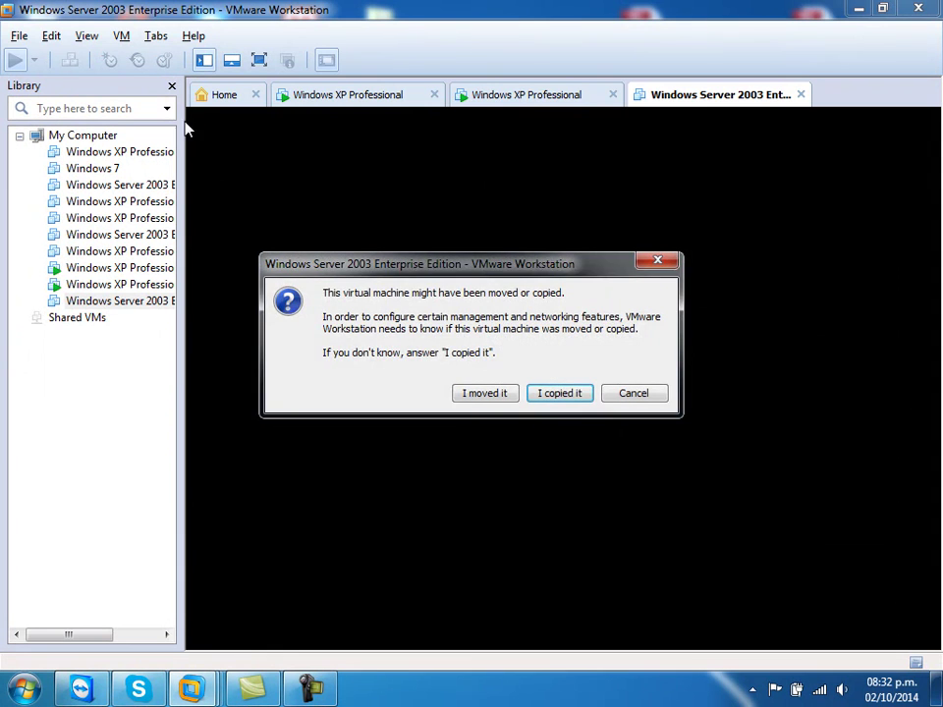
- Answer 'I copied it', hide the library, check both XP desktops, then return to the server tab
click(568, 393)
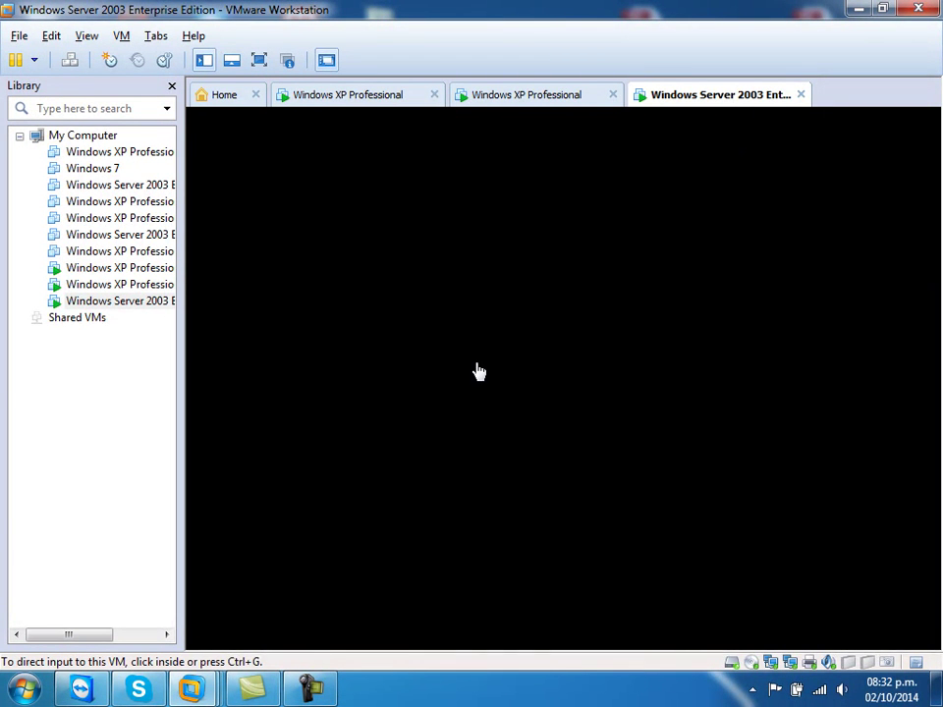
click(172, 86)
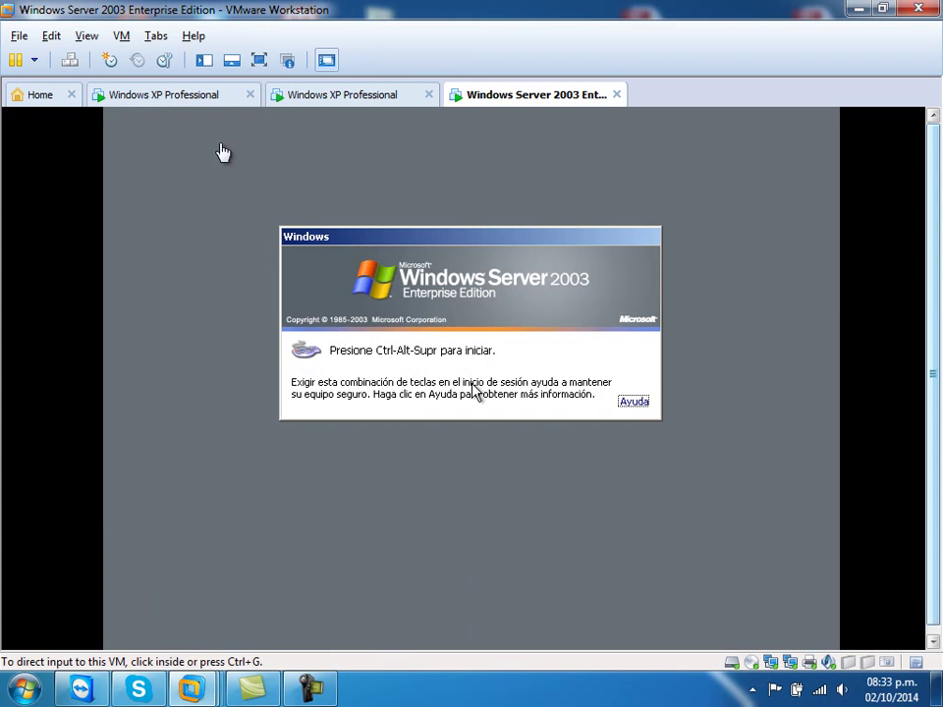
click(173, 97)
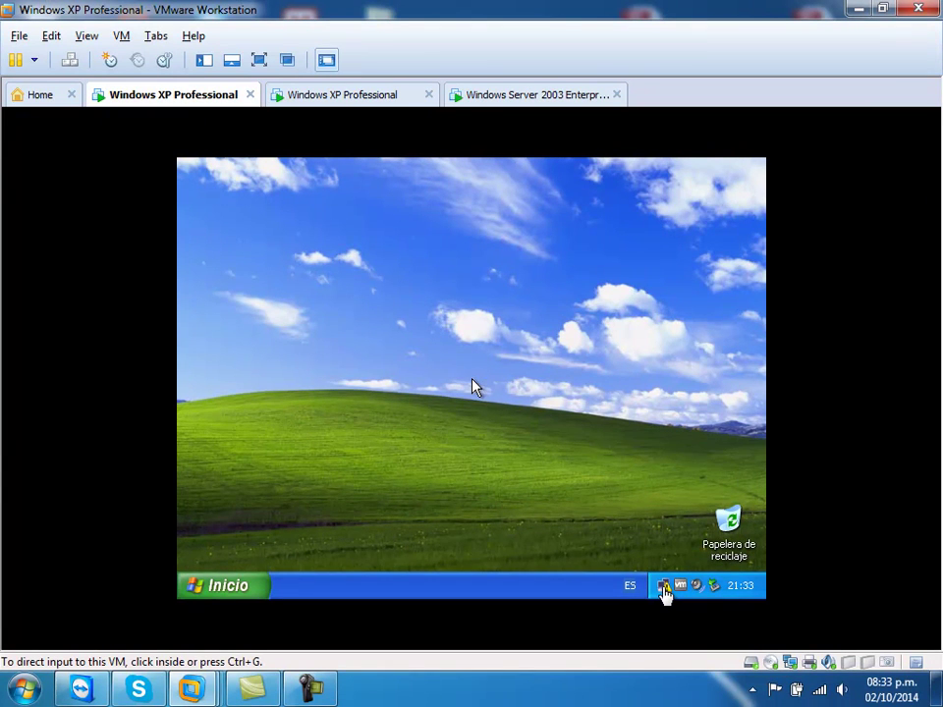
click(328, 98)
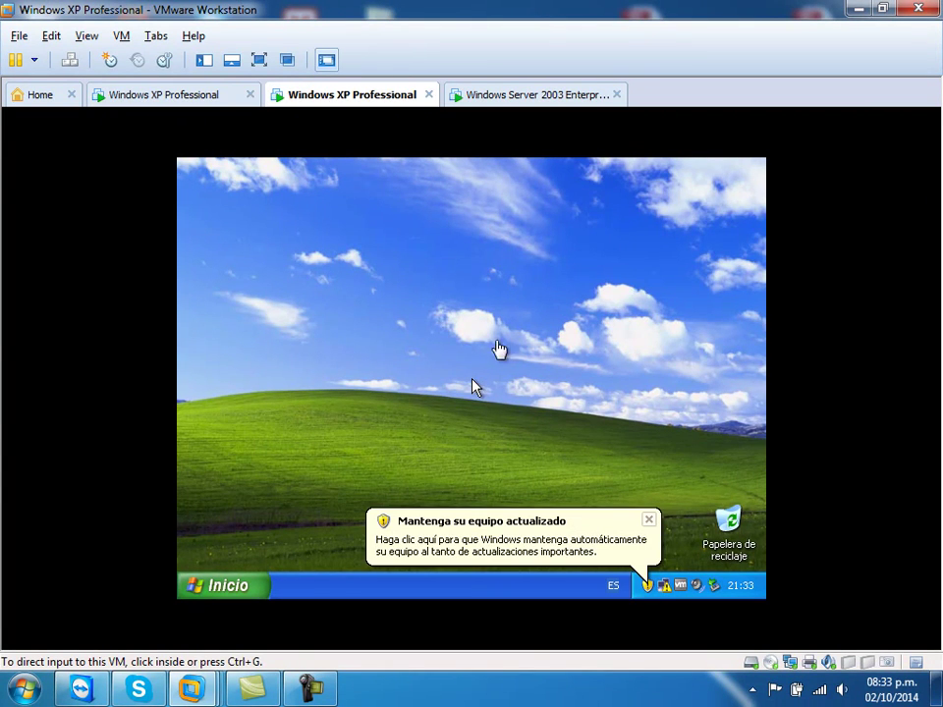
click(648, 520)
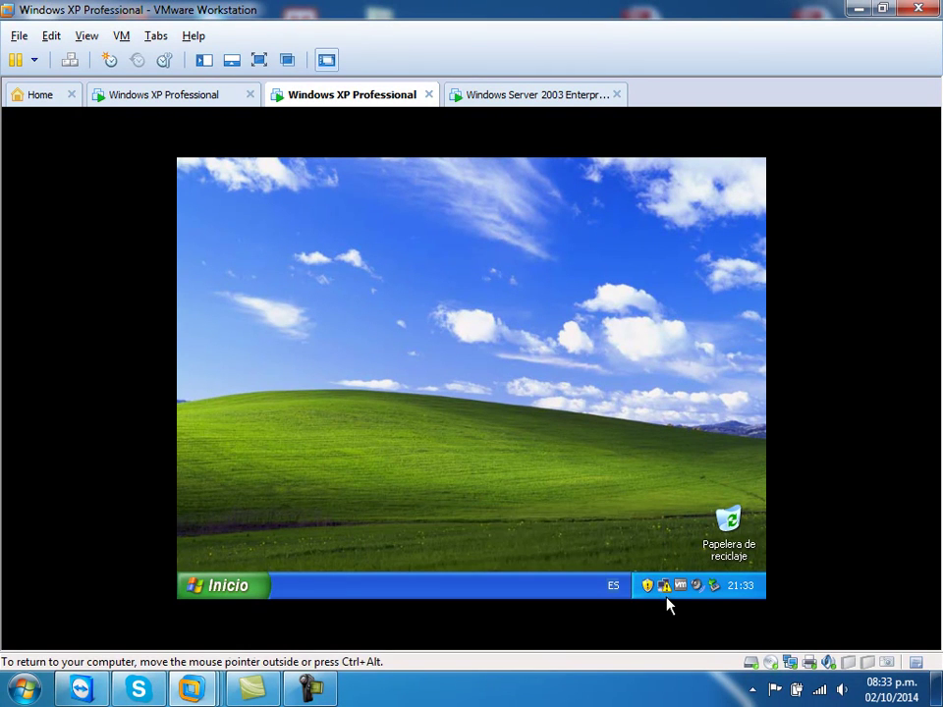
mouse_move(668, 595)
click(191, 98)
click(308, 97)
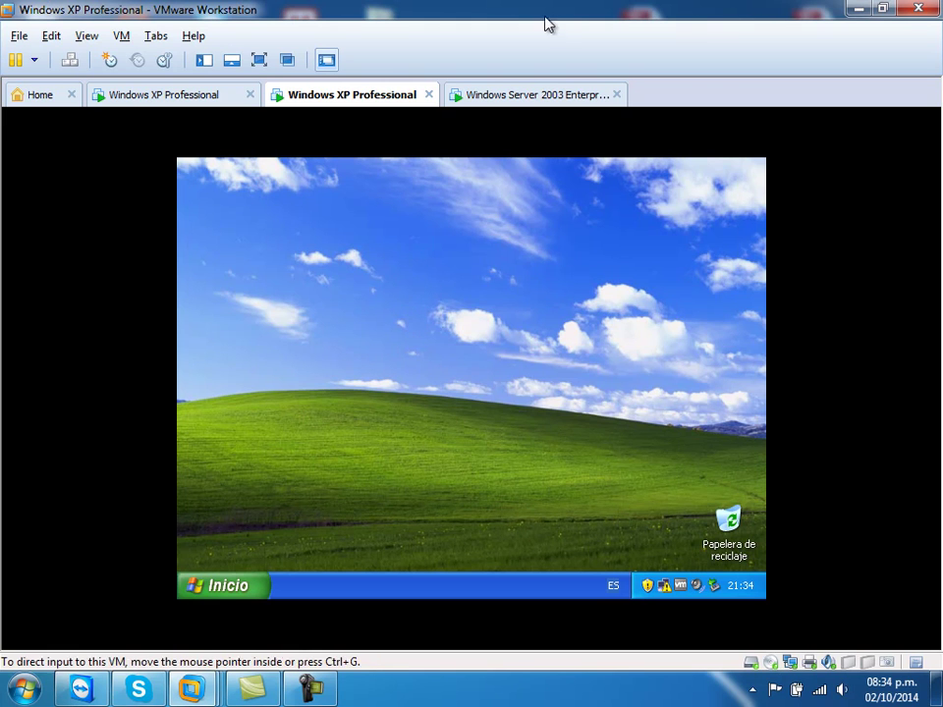
click(490, 102)
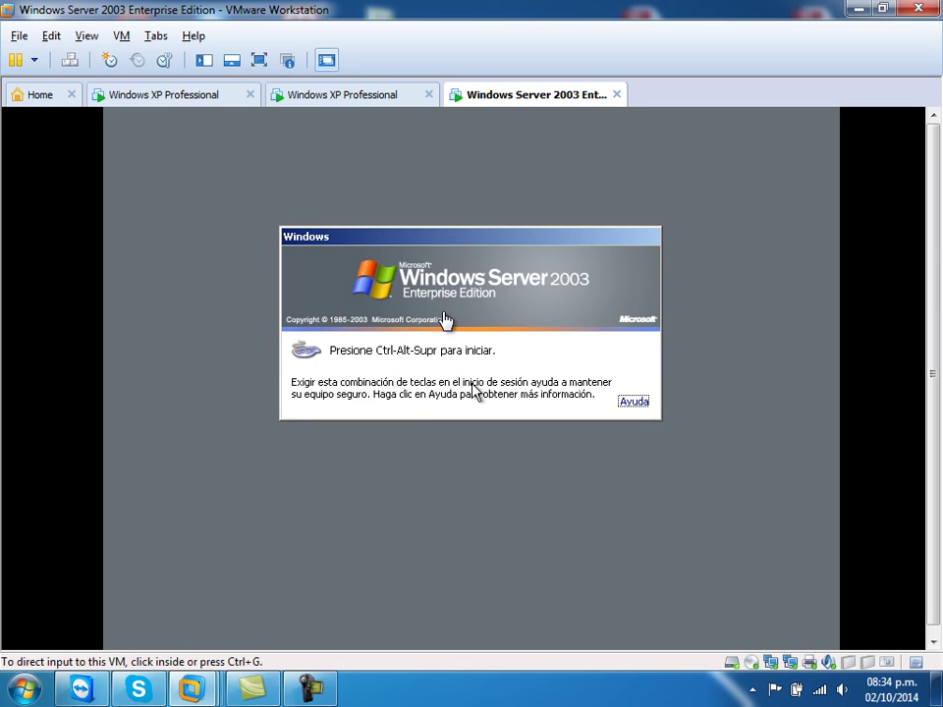
- Send Ctrl+Alt+Insert to the server VM and show the extra logon options
click(457, 467)
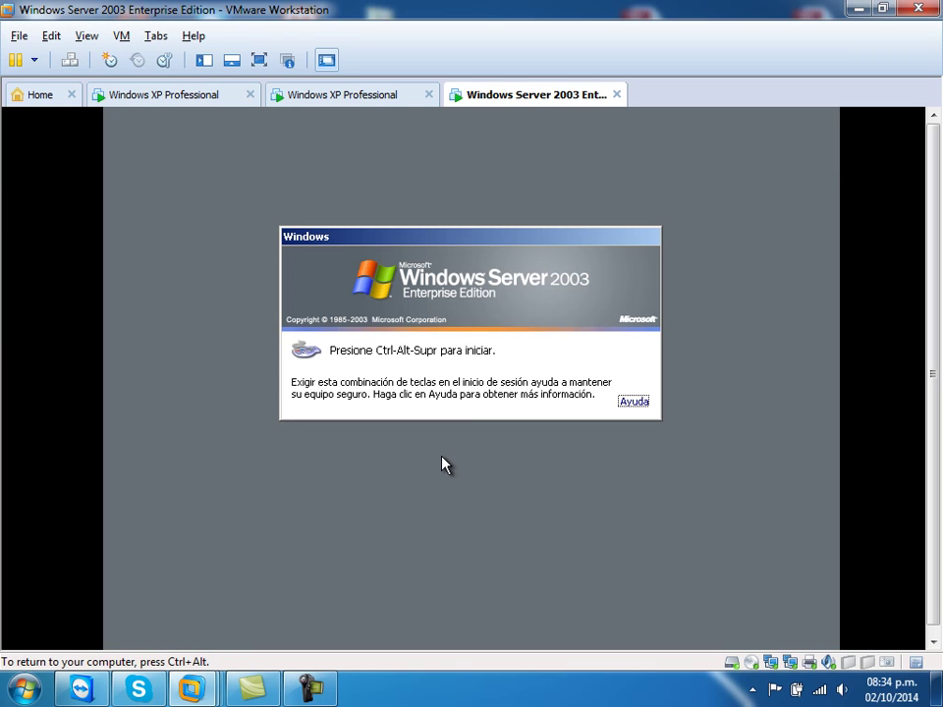
key(ctrl+alt+Insert)
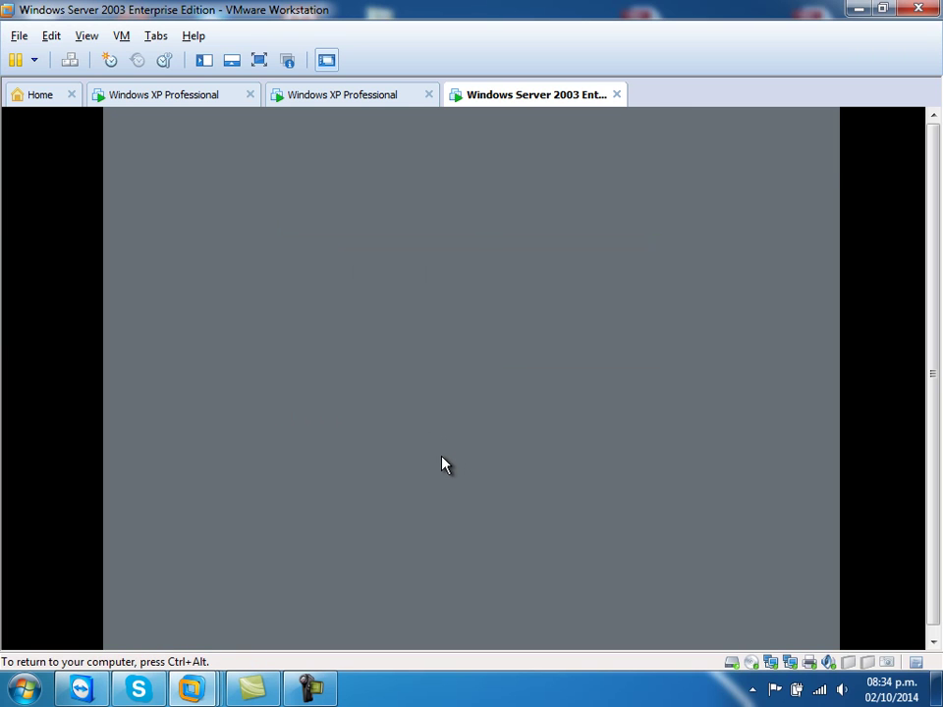
key(ctrl+alt)
click(819, 690)
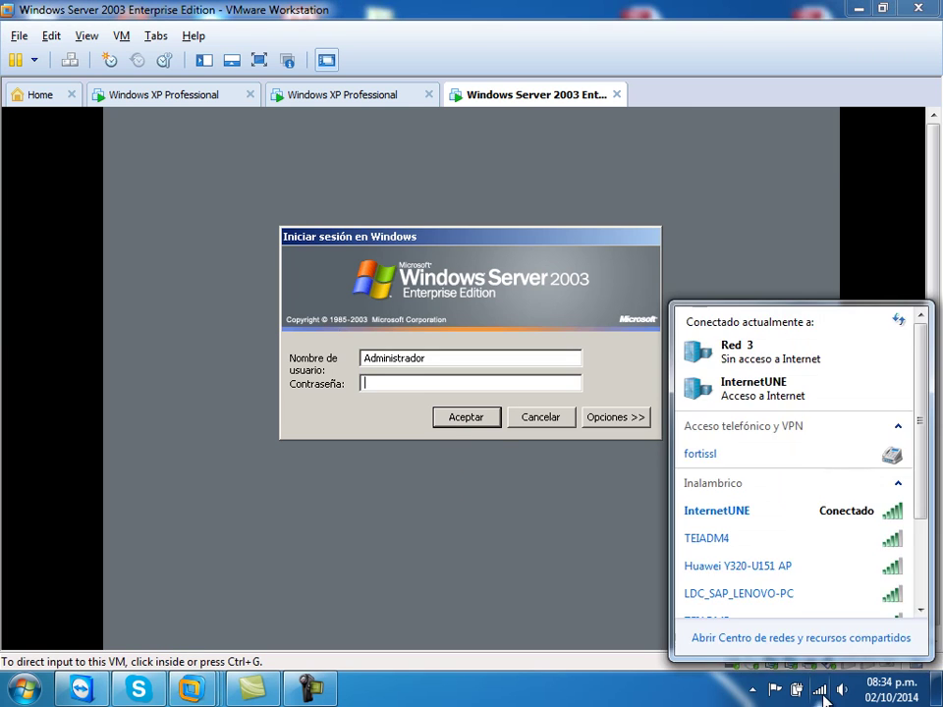
mouse_move(792, 518)
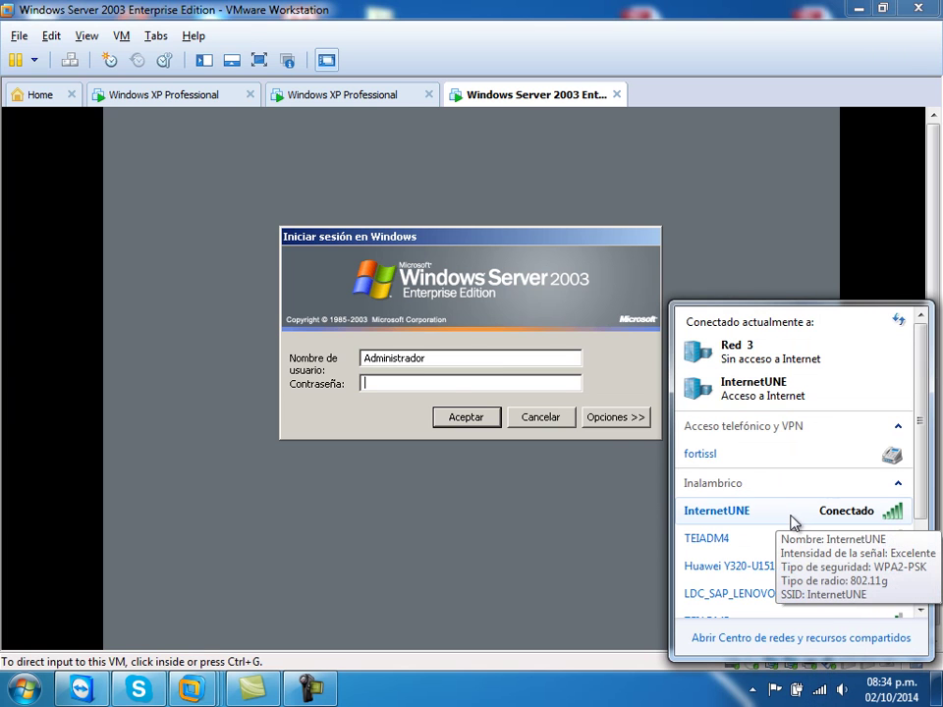
click(606, 422)
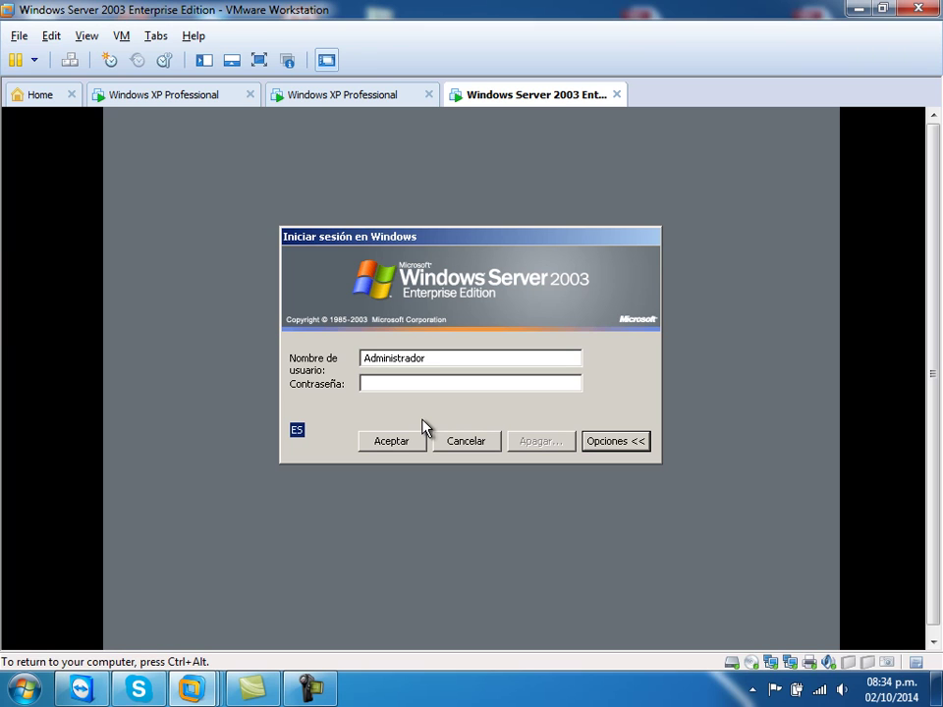
- Enter the Administrator password in the Contraseña field to log on
click(421, 383)
text(****)
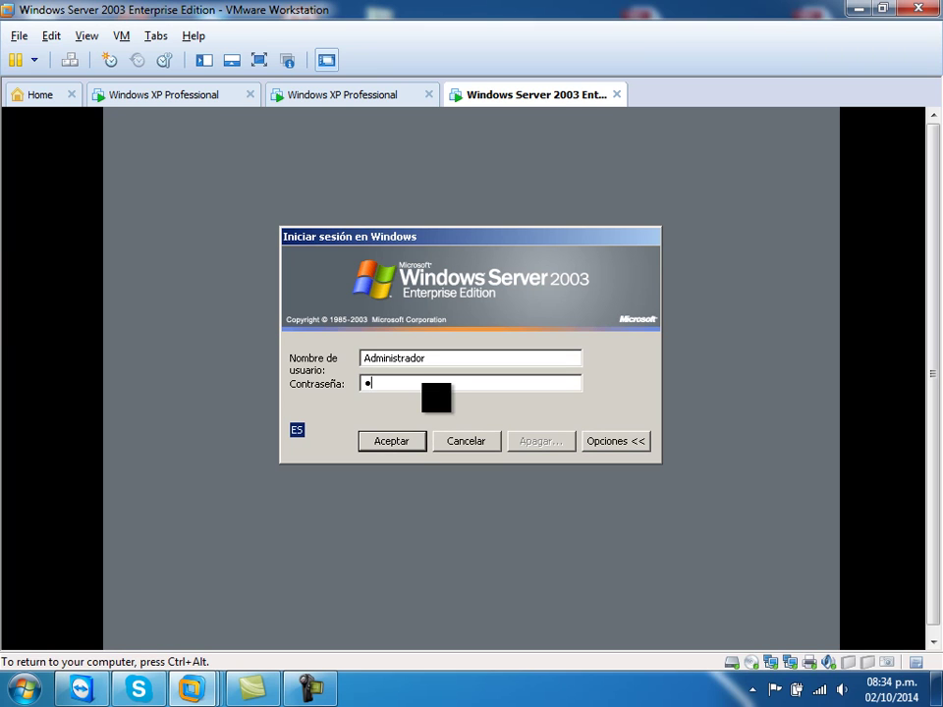
text(*****)
key(Return)
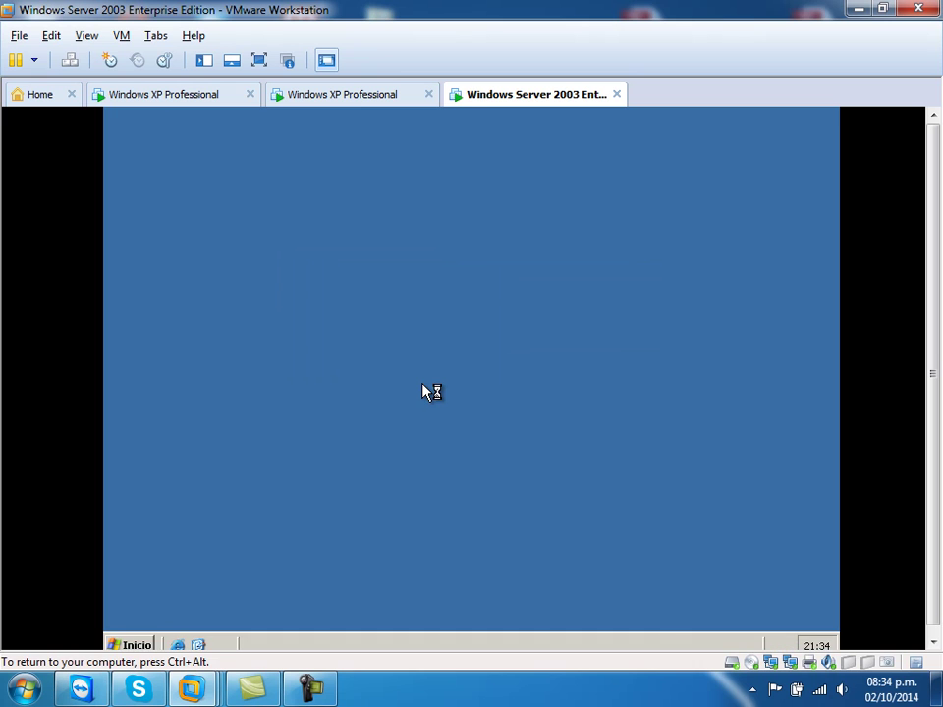
- Open the server's Conexiones de red in Explorar view and select Local Area Connection 2
click(259, 61)
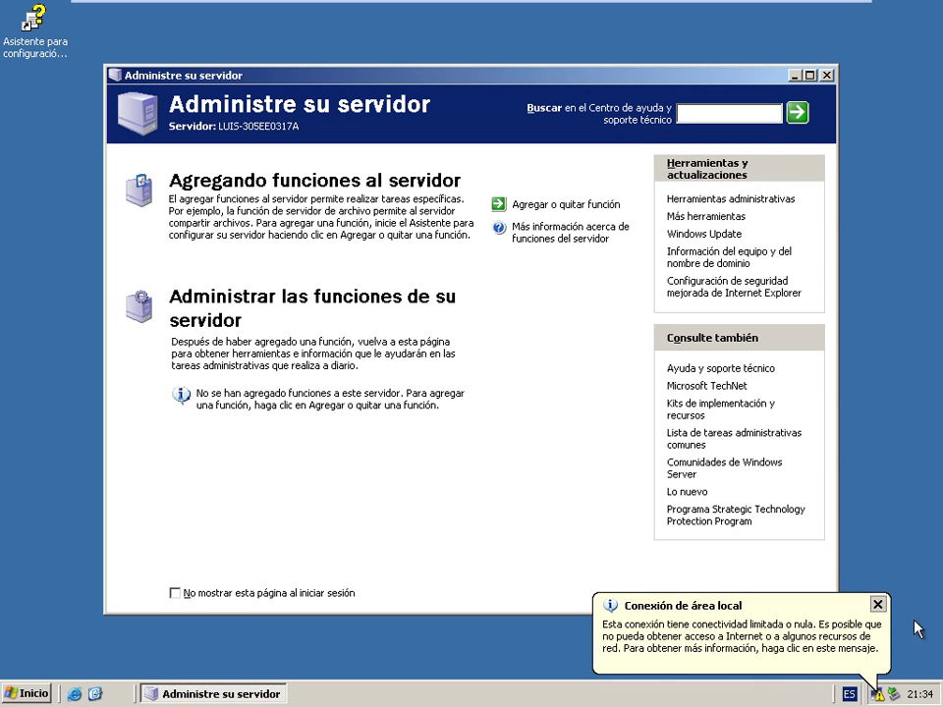
click(879, 606)
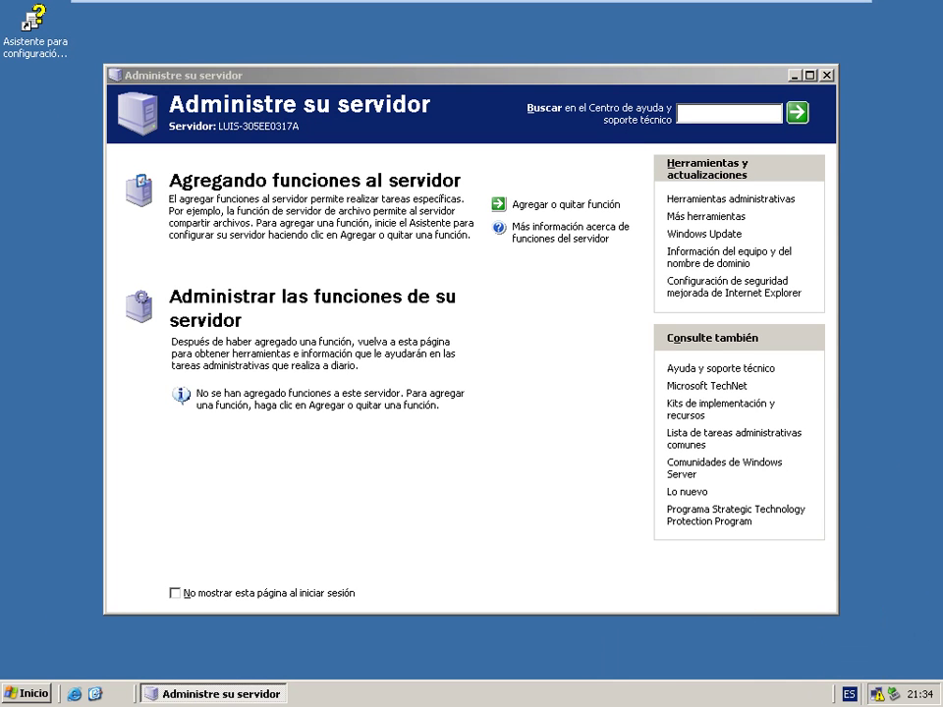
click(27, 693)
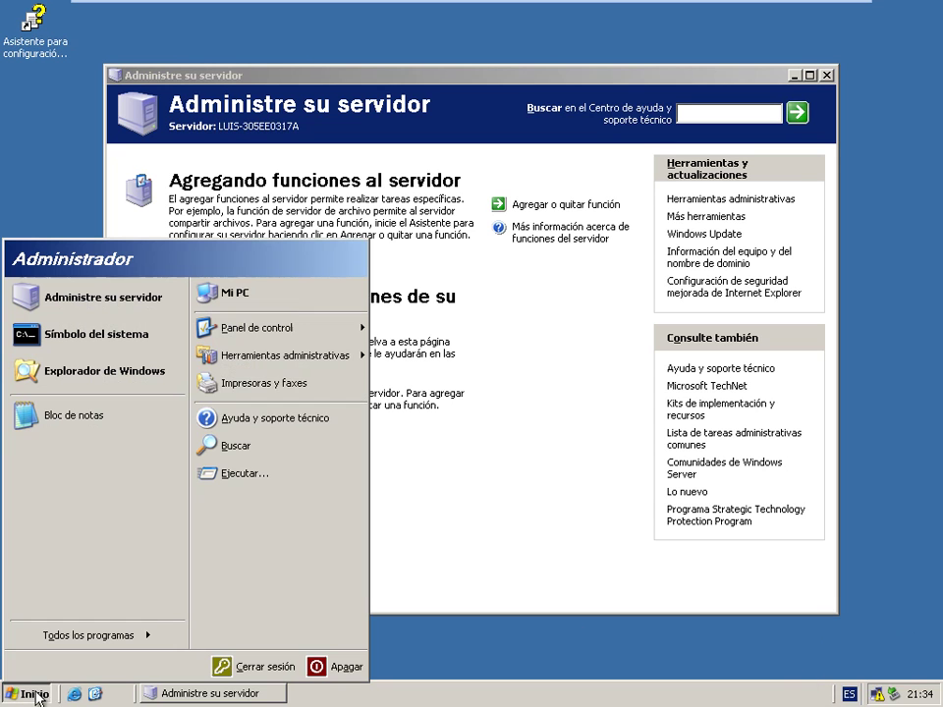
click(343, 344)
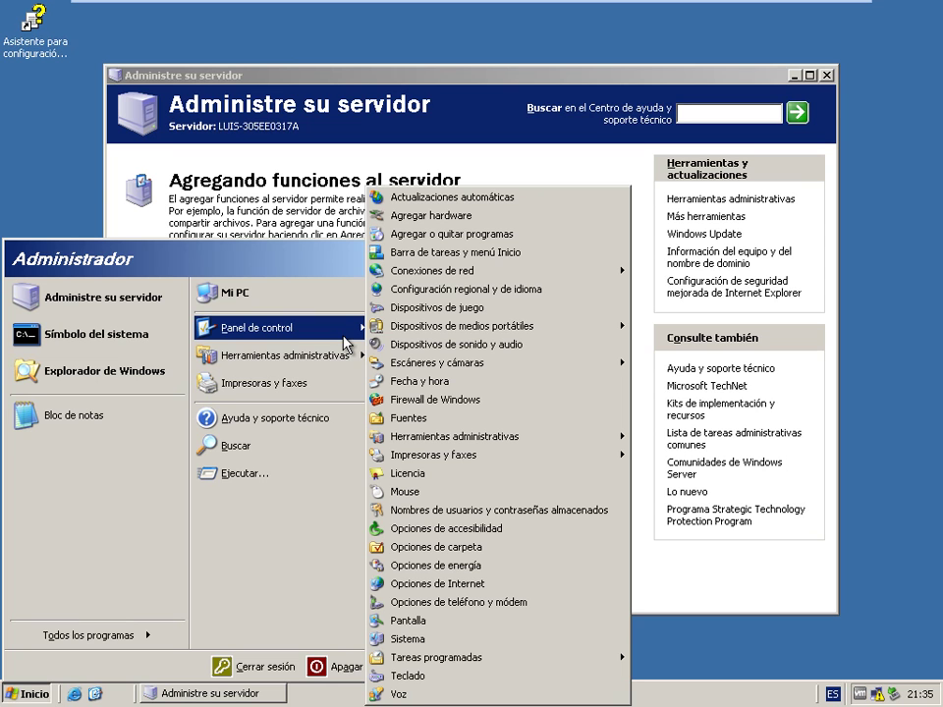
right_click(560, 271)
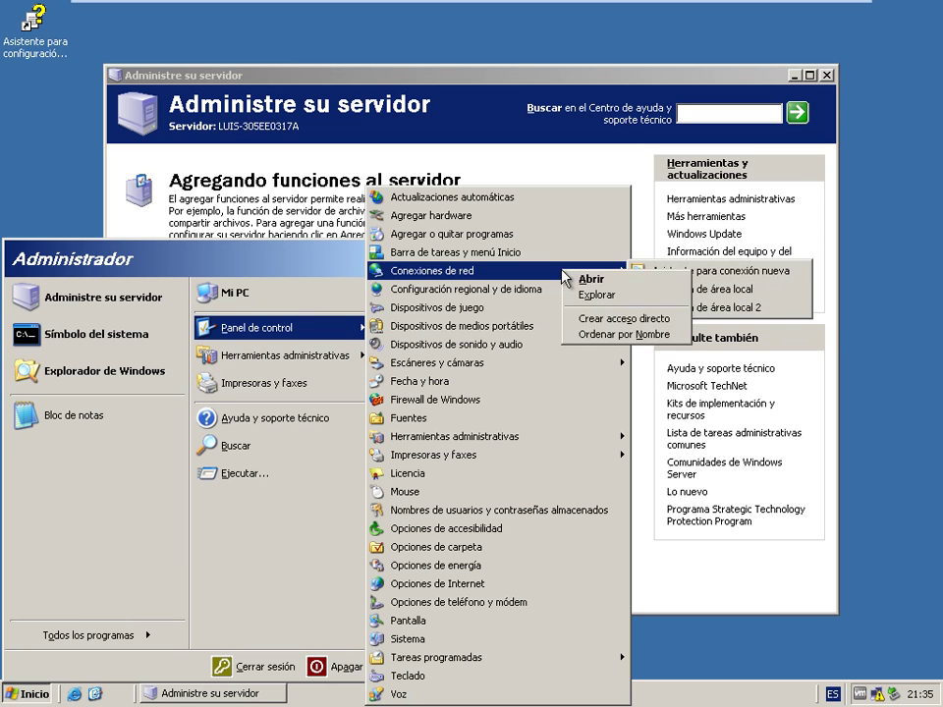
click(592, 294)
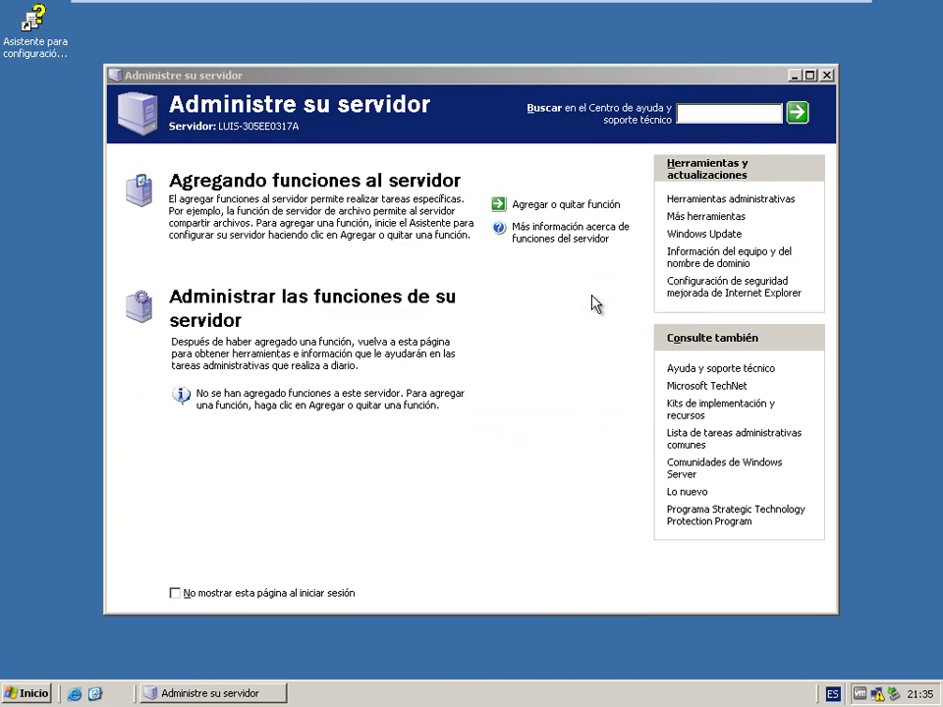
click(300, 276)
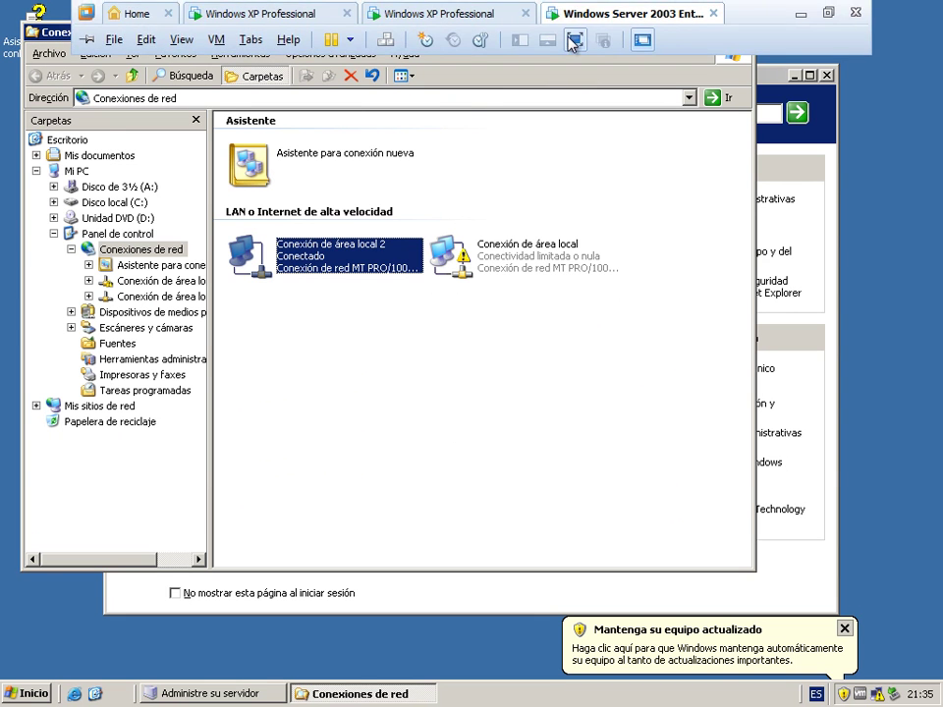
- Rename Conexión de área local 2 to WAN
click(572, 46)
click(325, 694)
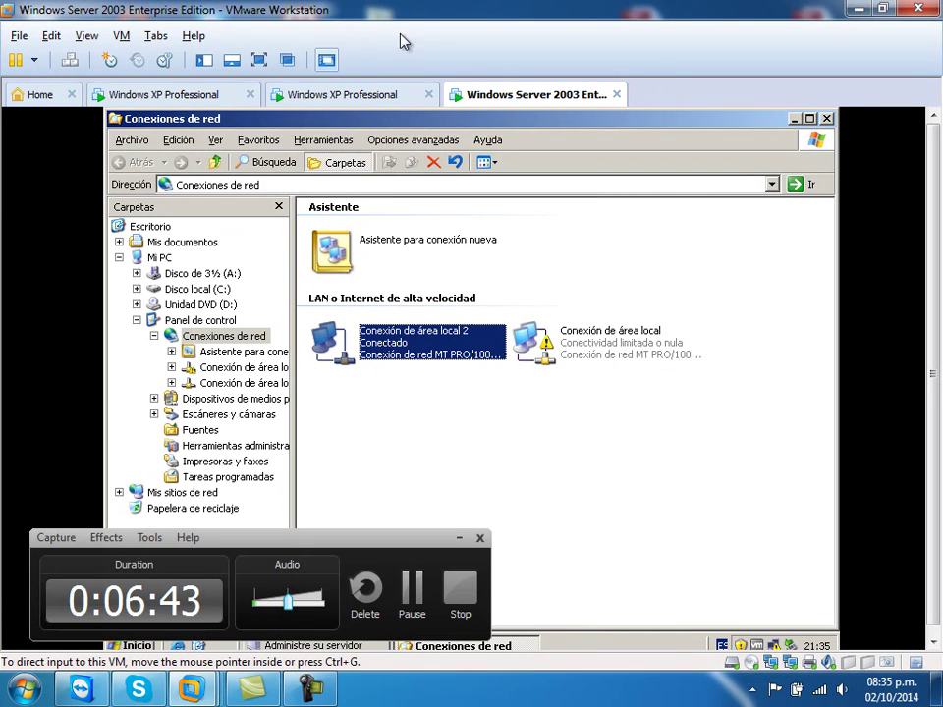
click(257, 61)
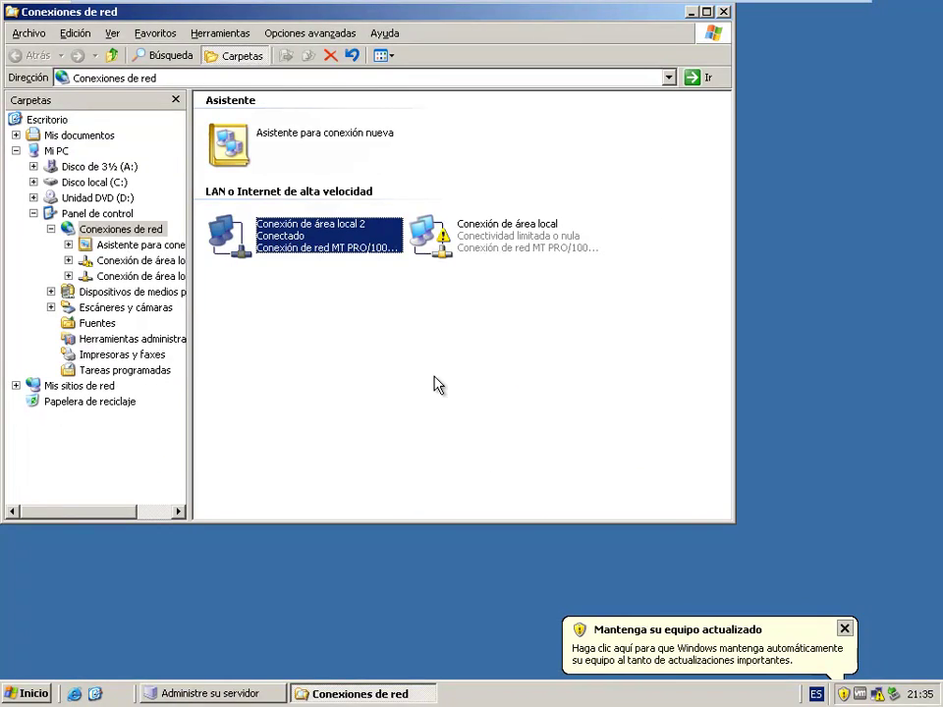
right_click(292, 237)
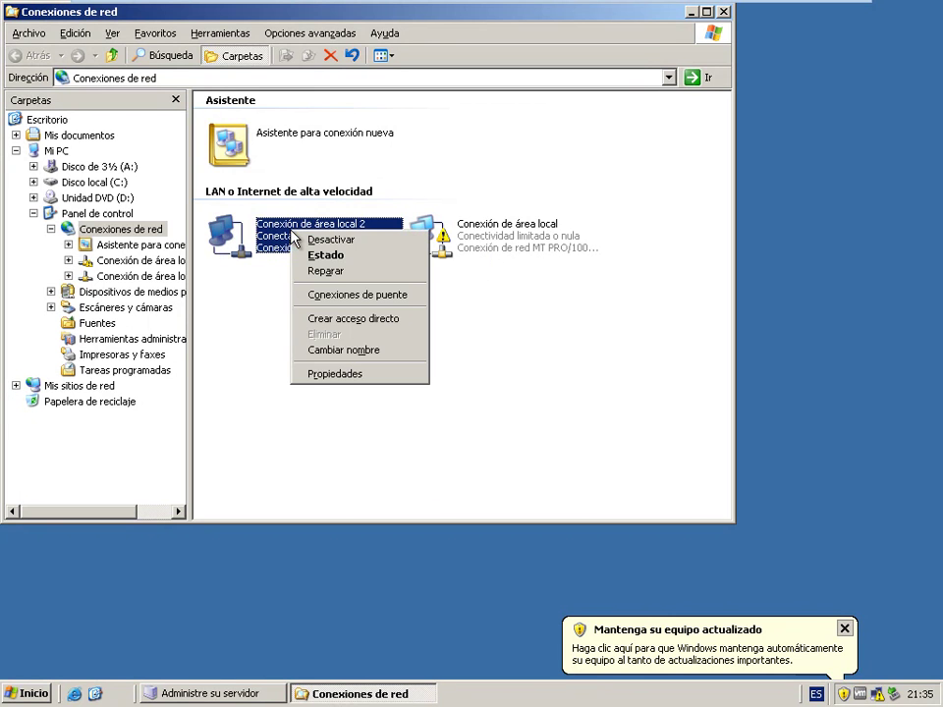
click(328, 379)
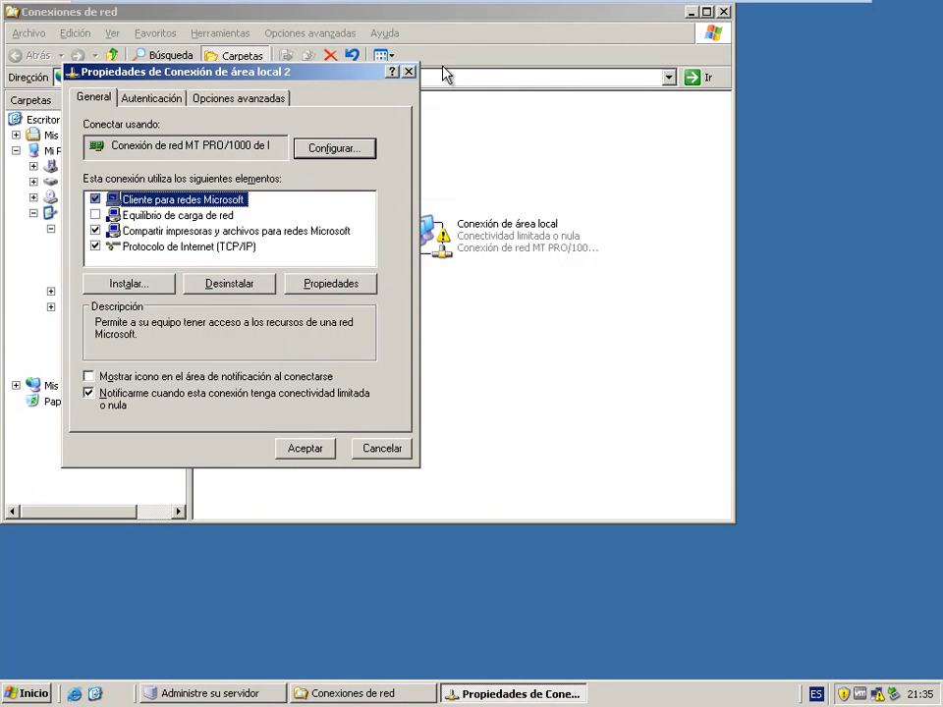
click(409, 72)
right_click(312, 229)
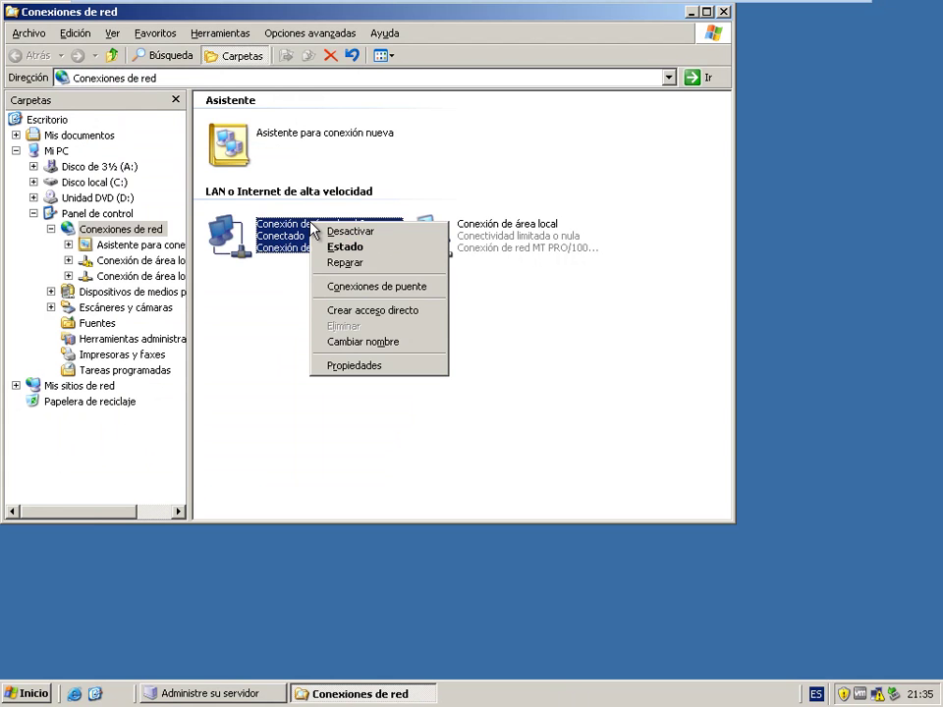
click(352, 341)
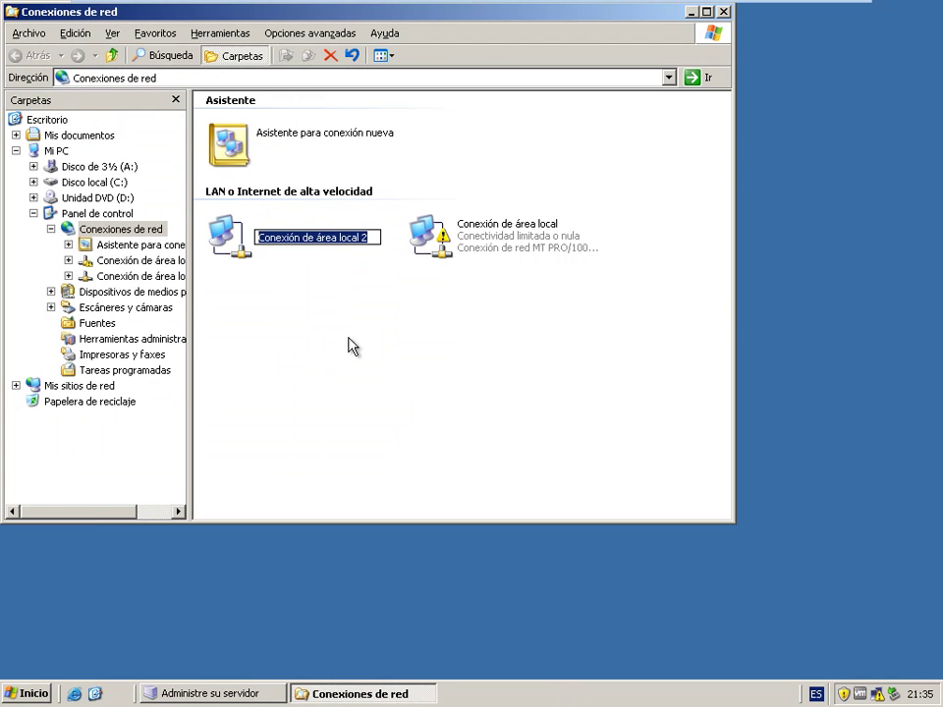
text(WAN)
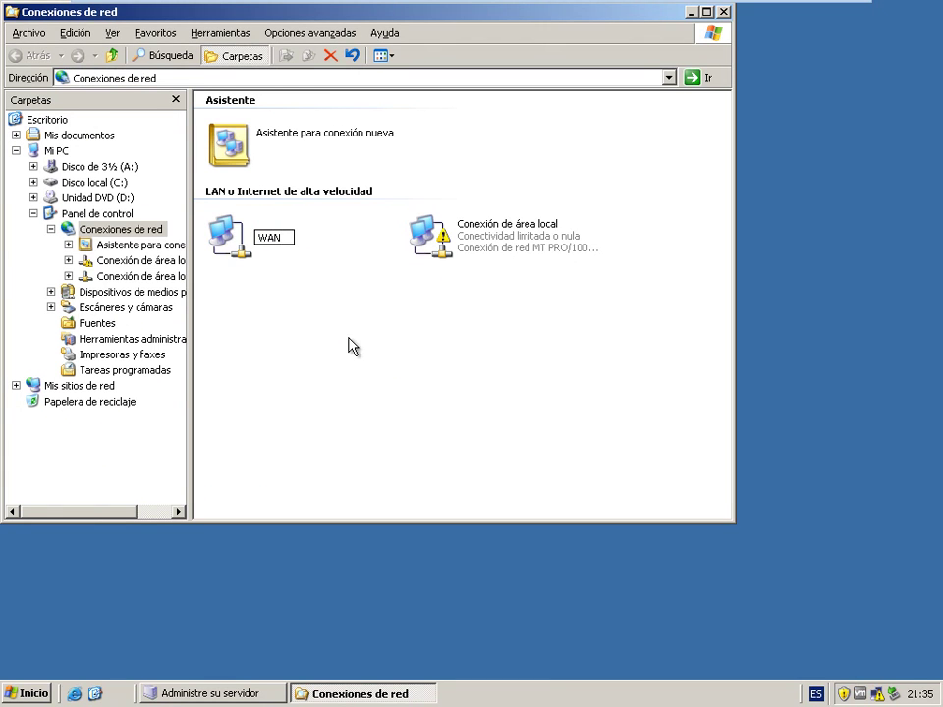
key(Return)
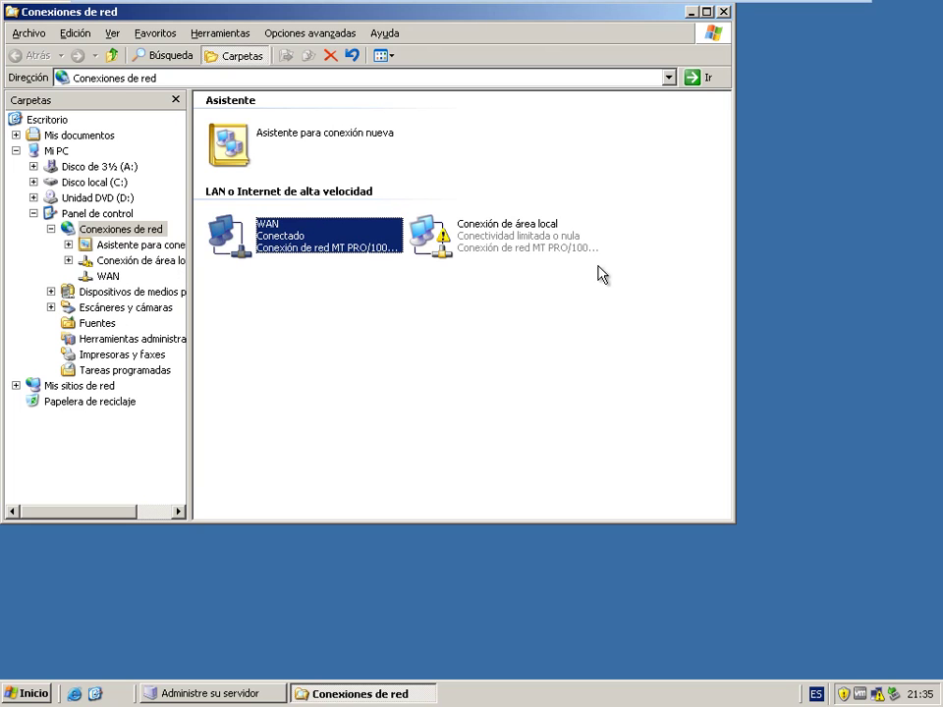
- Rename Conexión de área local to LAM
click(516, 239)
right_click(518, 240)
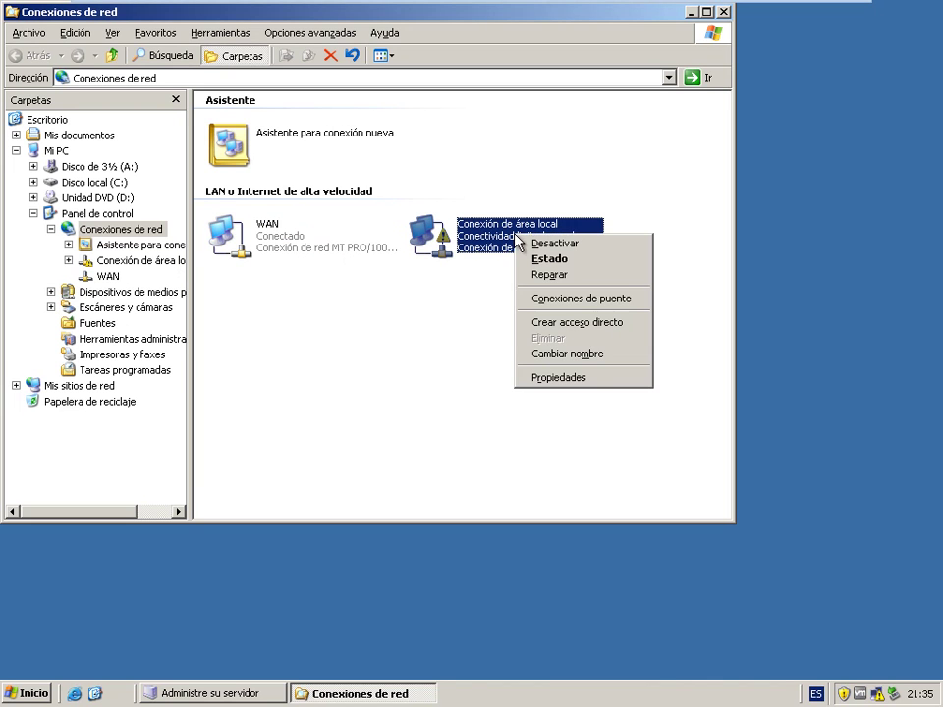
click(552, 379)
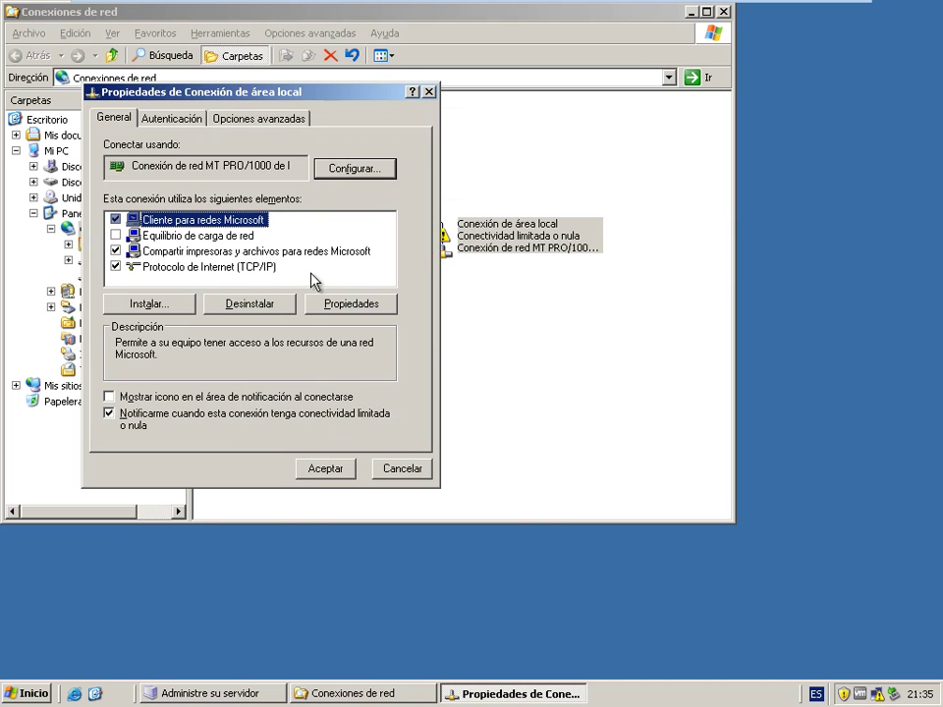
click(393, 469)
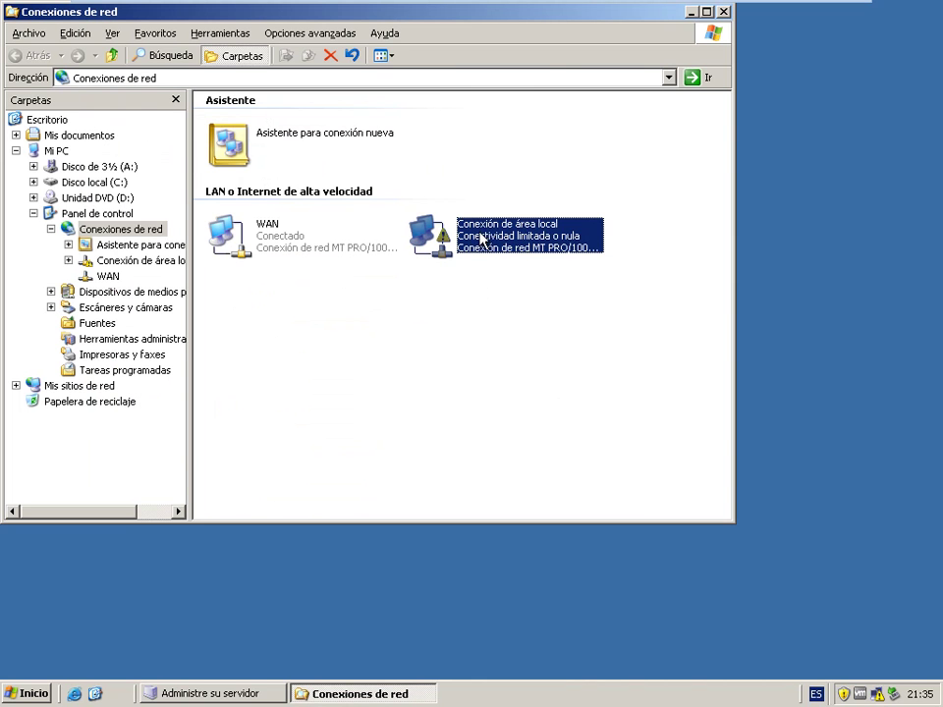
right_click(480, 236)
click(527, 355)
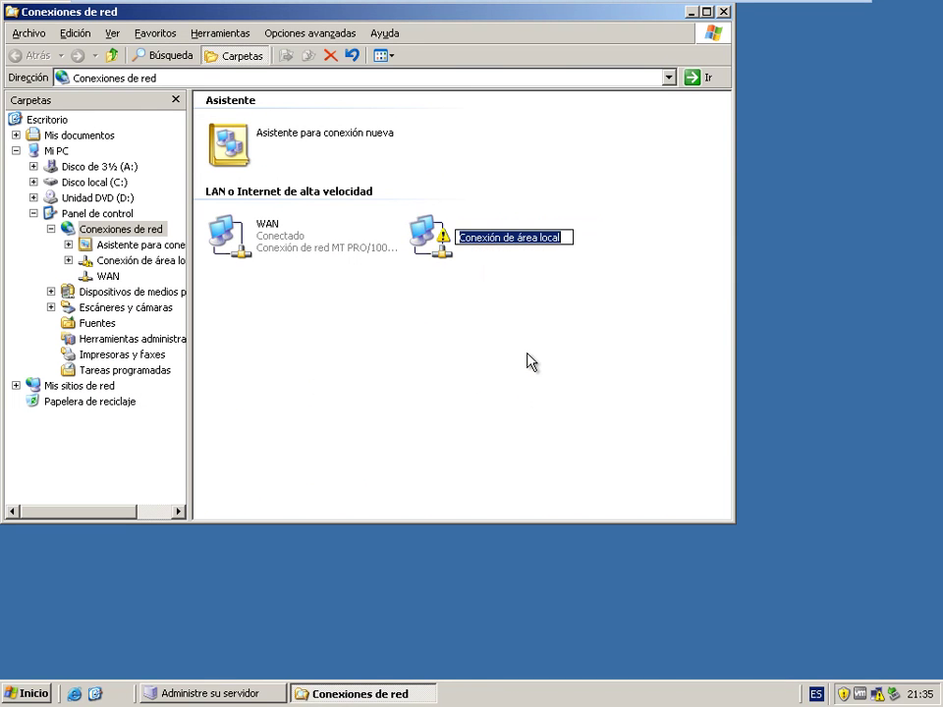
text(LAM)
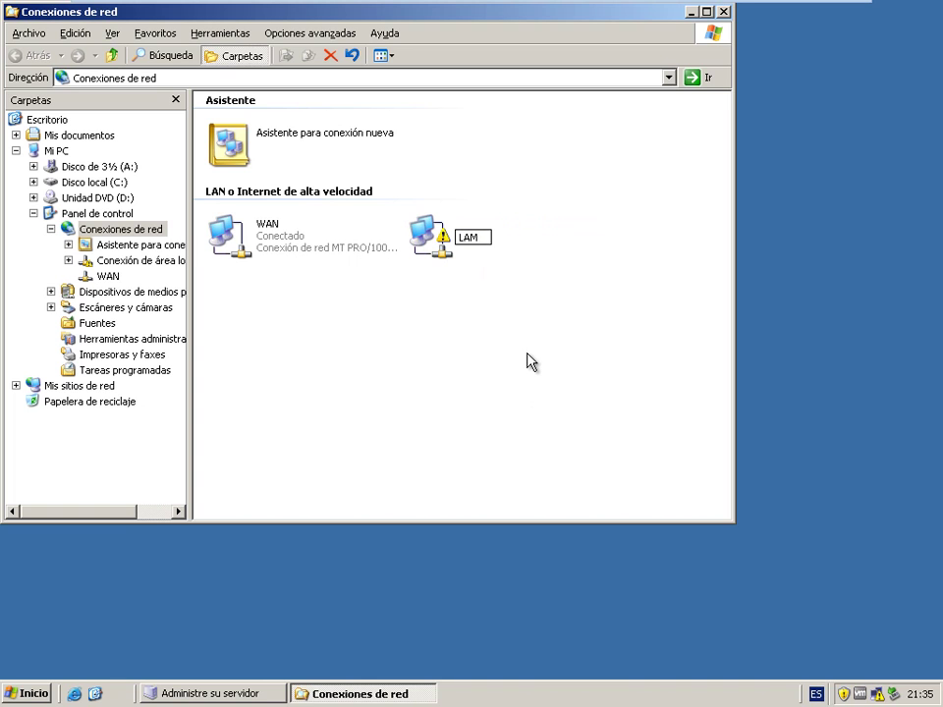
key(Return)
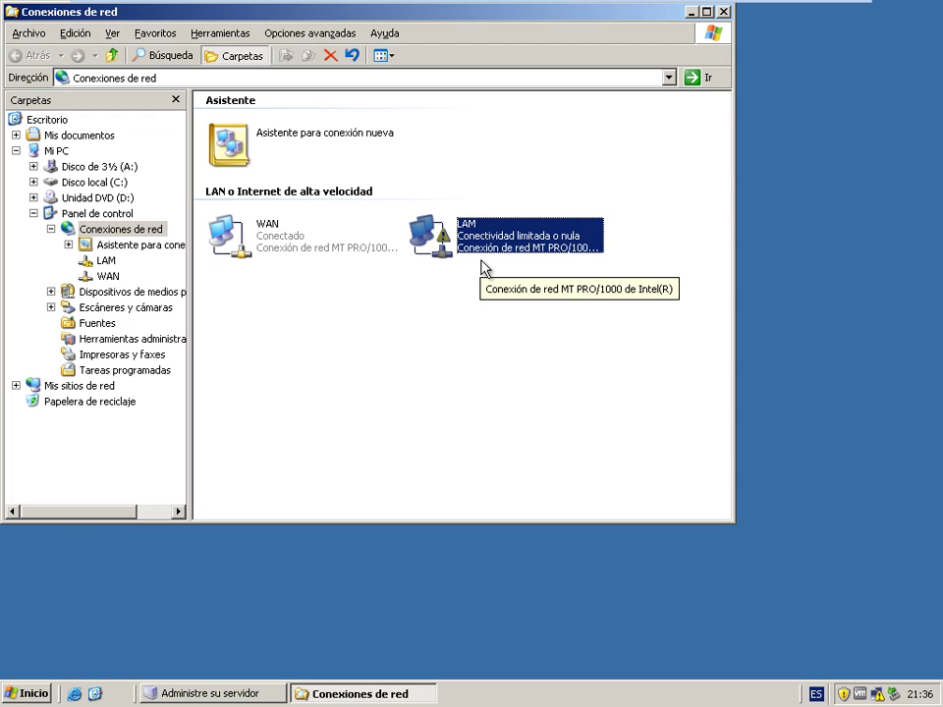
- Check WAN status details: DHCP address 192.168.1.106 and gateway 192.168.1.1
right_click(243, 229)
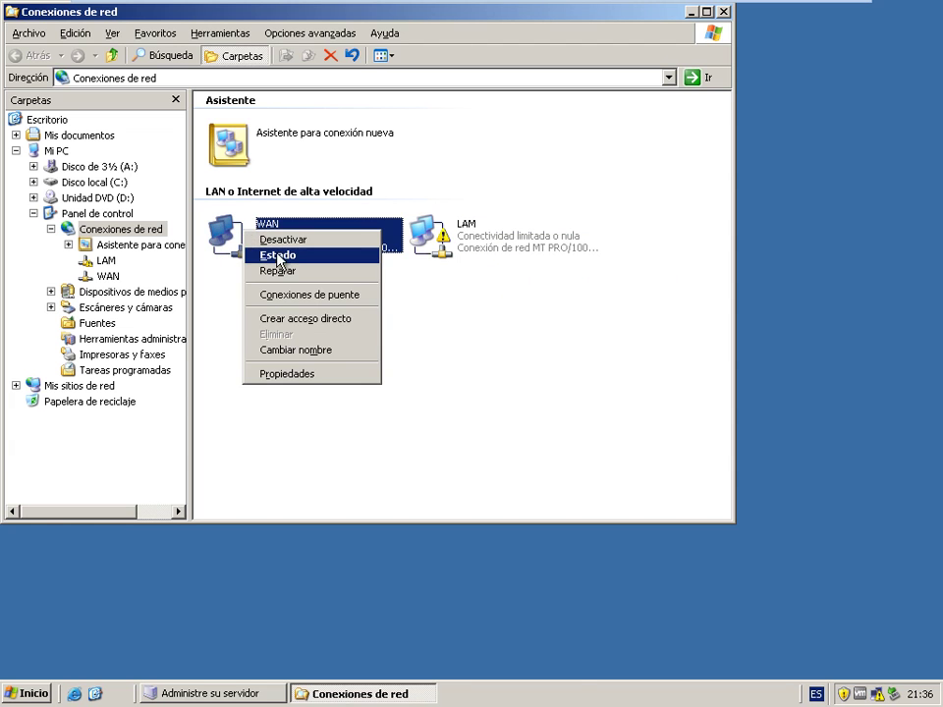
click(271, 255)
click(377, 188)
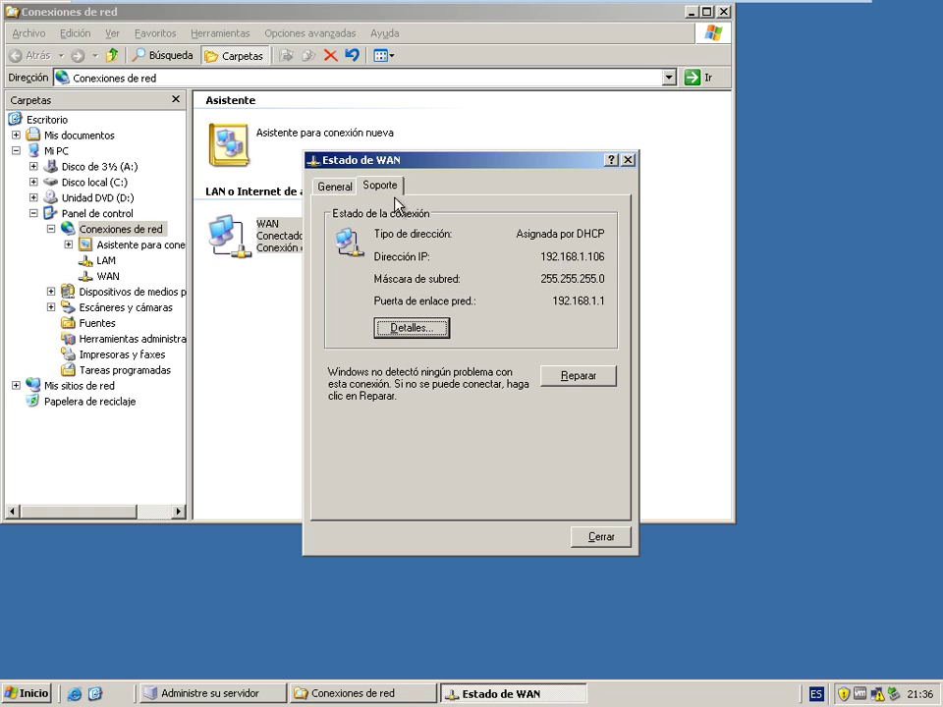
click(342, 188)
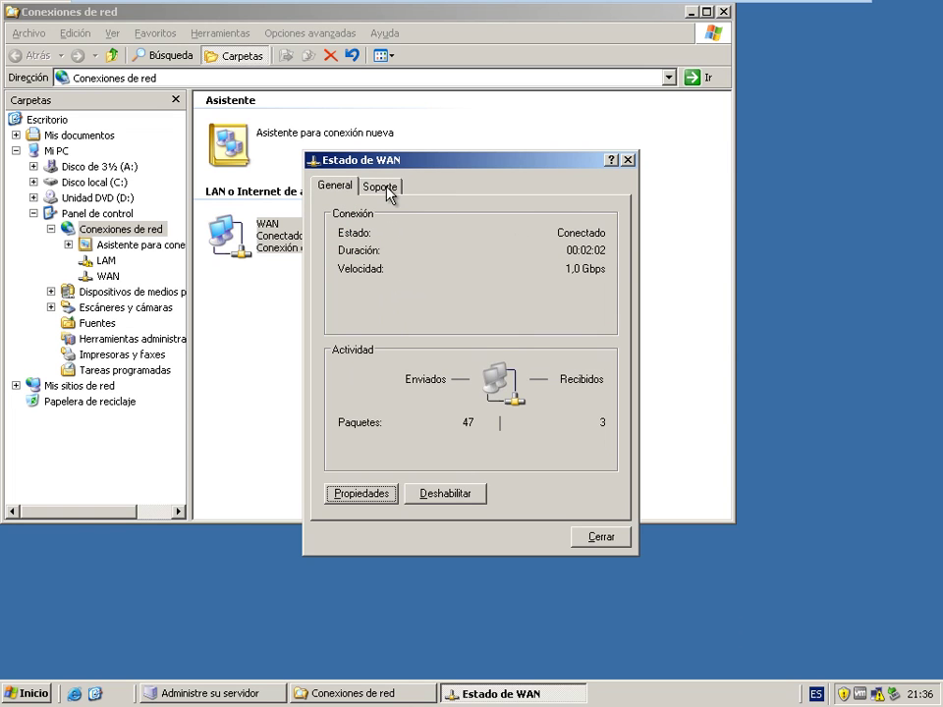
click(391, 191)
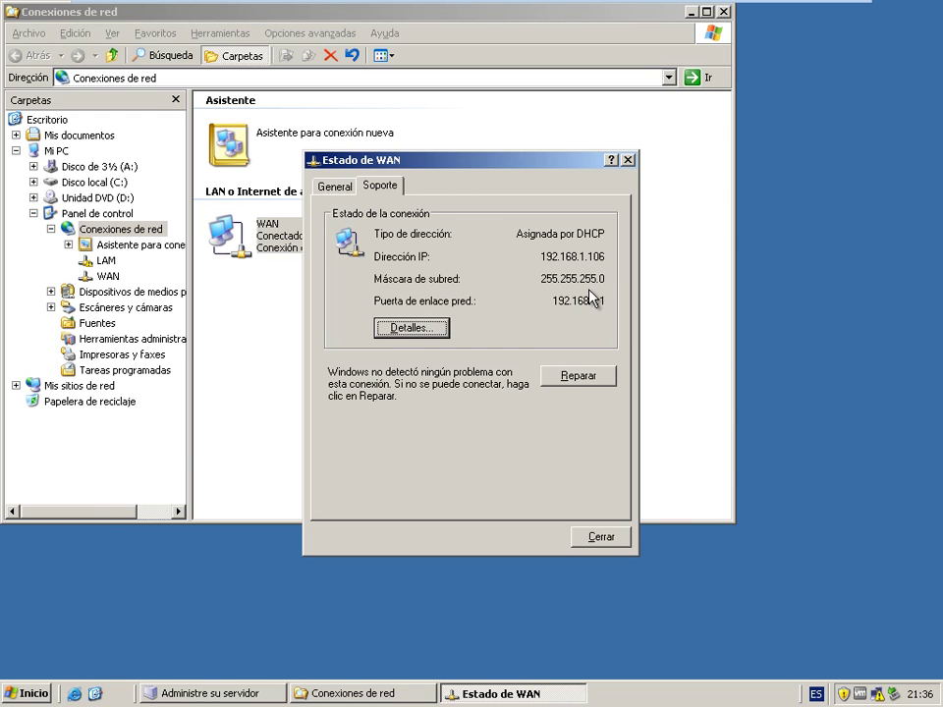
click(412, 327)
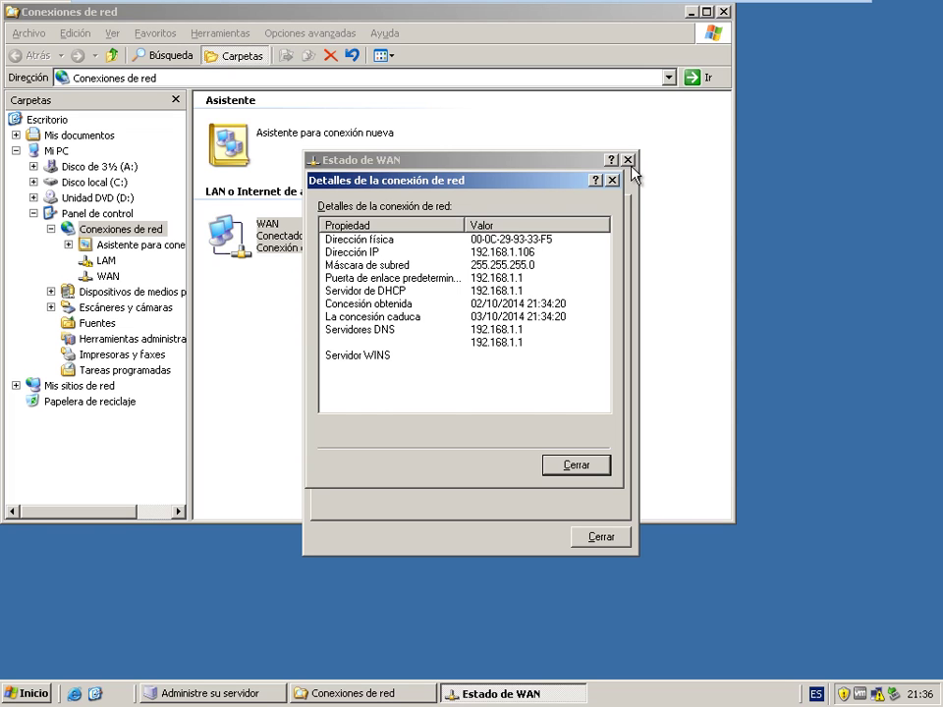
click(612, 182)
click(331, 187)
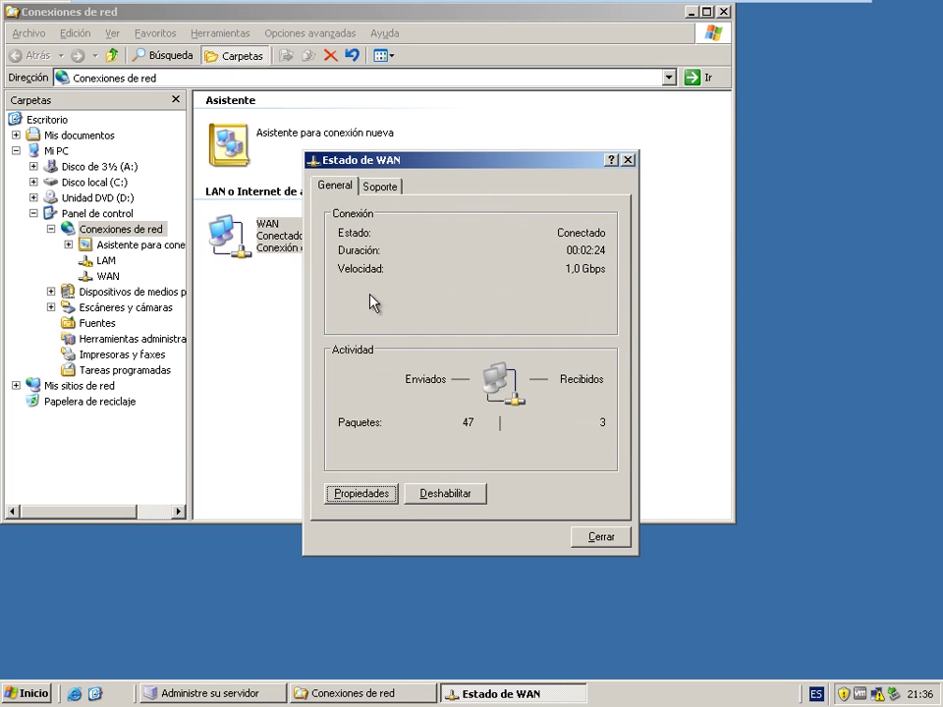
- Give WAN a static IP 192.168.1.106 with mask 255.255.255.0 in TCP/IP properties, then open the Start menu
click(361, 500)
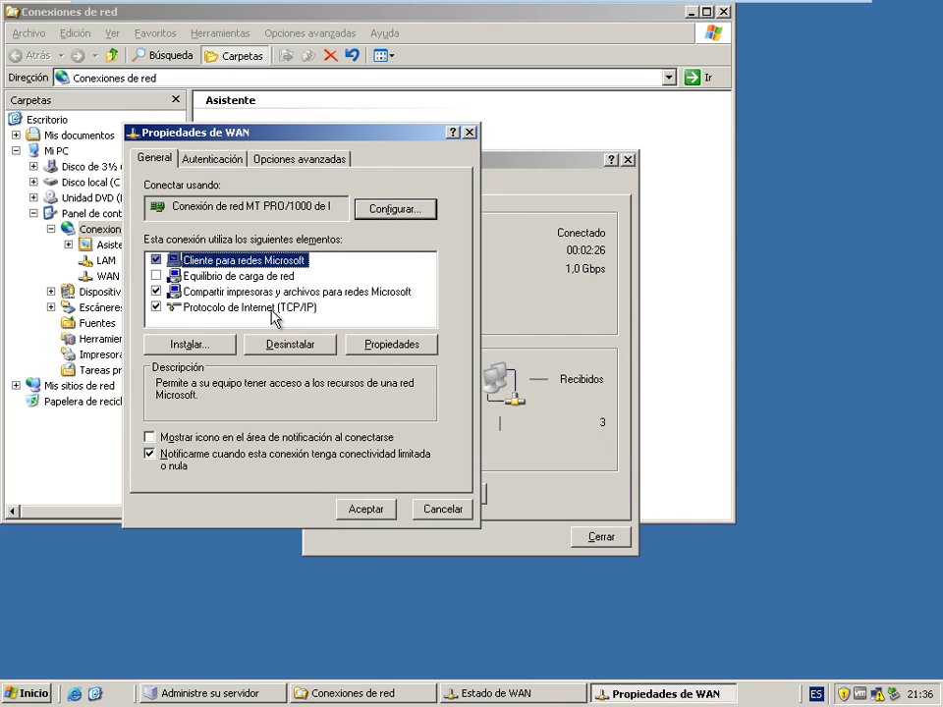
double_click(277, 309)
click(266, 322)
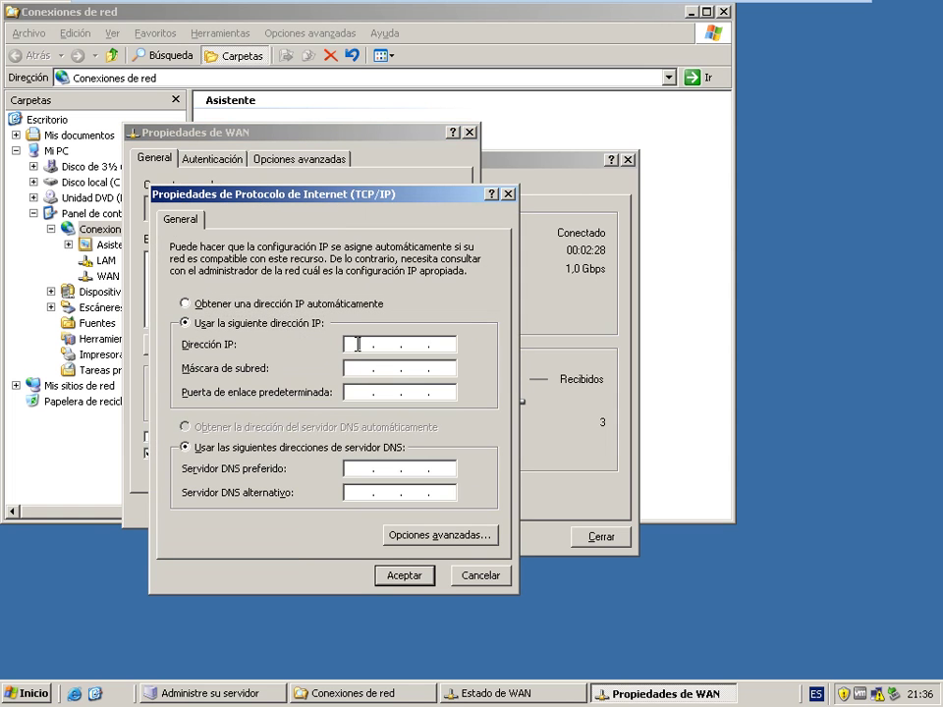
click(357, 343)
text(192 . 1)
text(68 . )
text(1 . )
text(106)
key(Tab)
key(Tab)
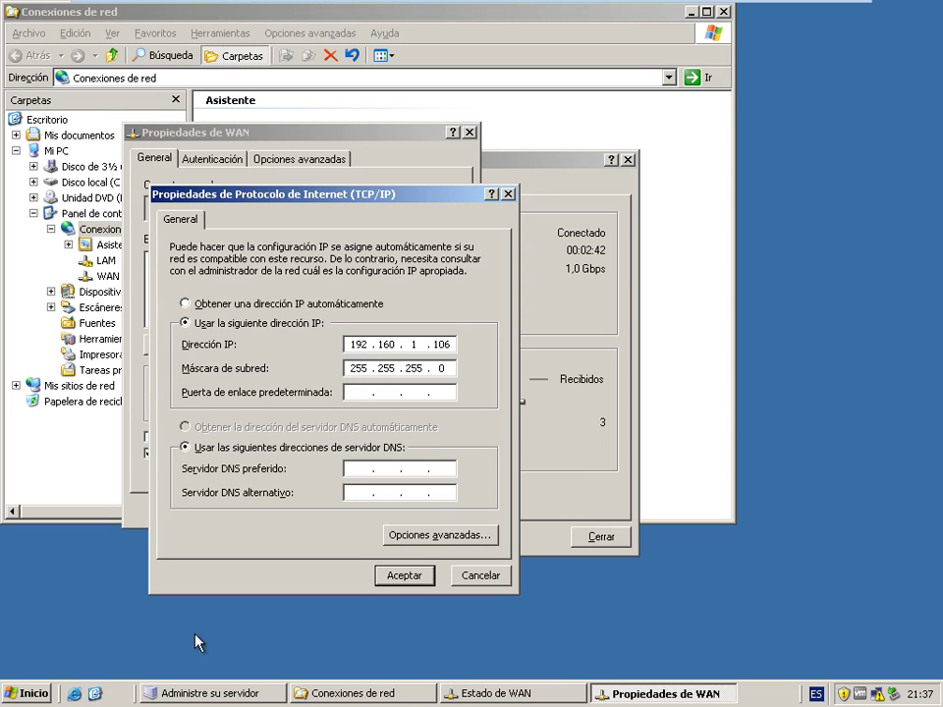
click(21, 695)
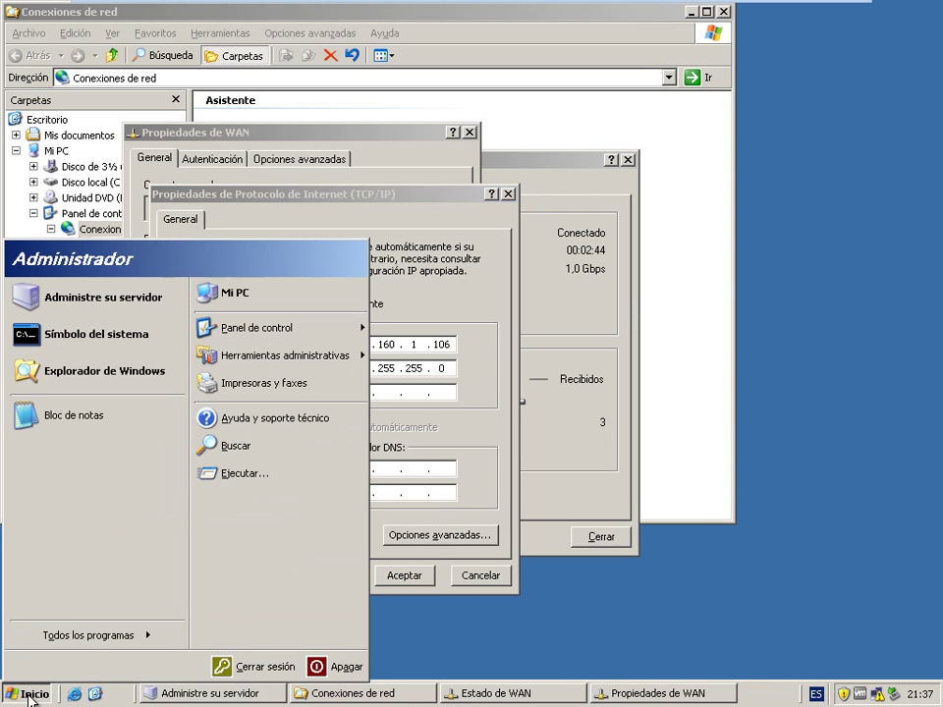
- Run ipconfig in a command prompt to confirm WAN 192.168.1.106 with gateway 192.168.1.1
click(56, 350)
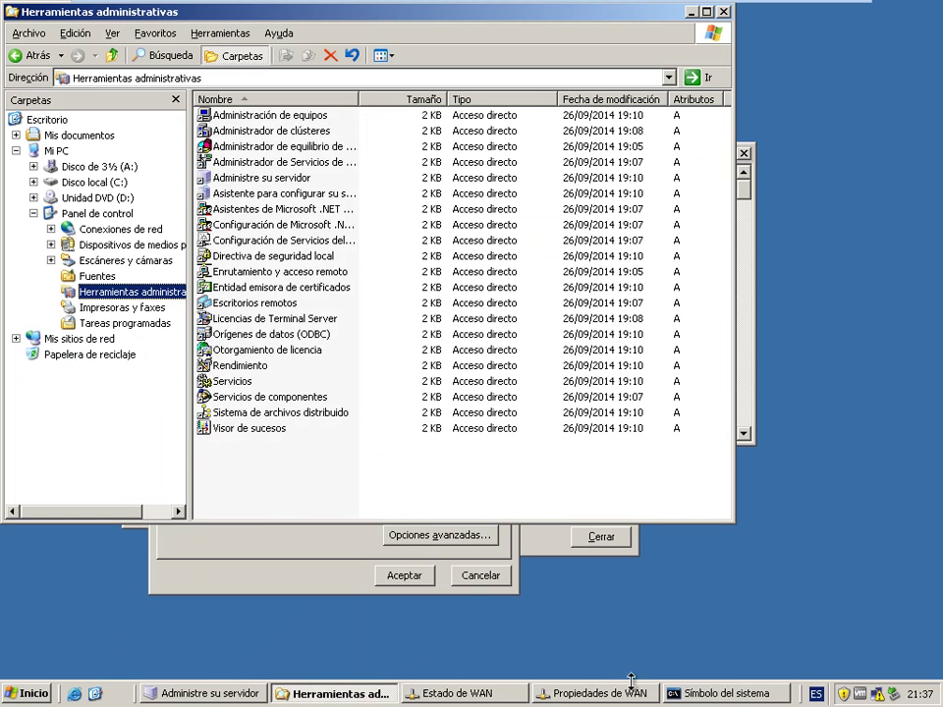
click(734, 693)
text(ipcongi)
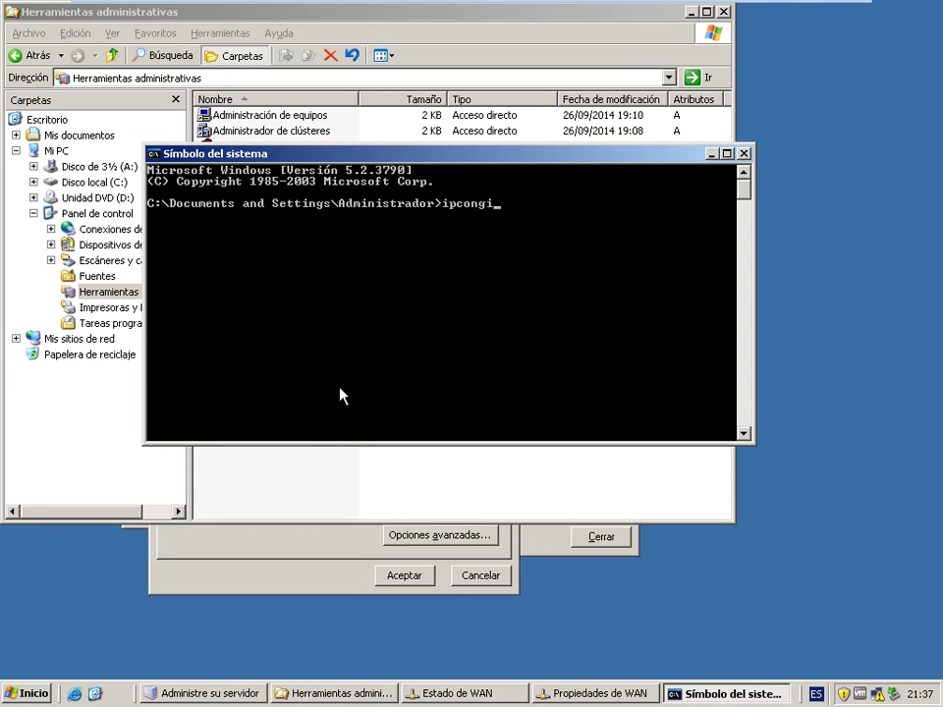
key(BackSpace)
key(BackSpace)
key(BackSpace)
text(nfig)
key(Return)
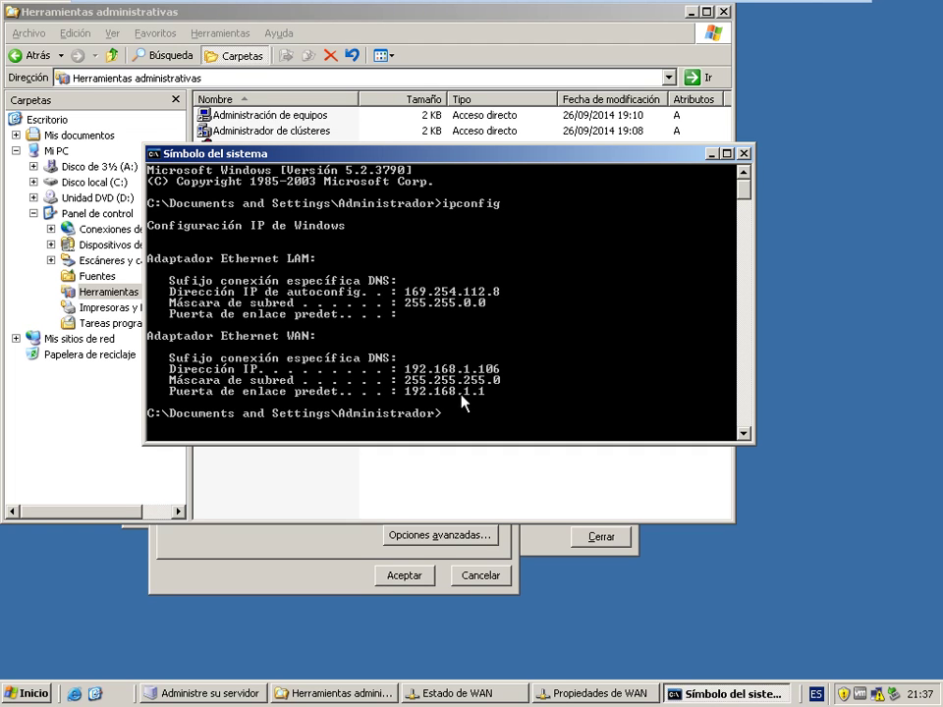
click(711, 154)
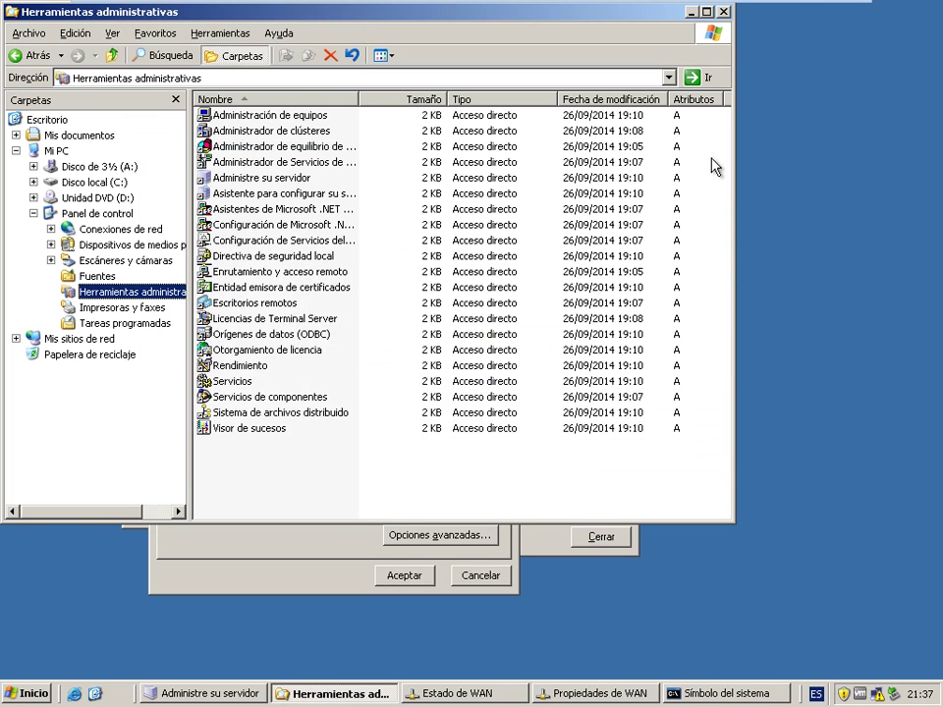
click(355, 540)
- Enter WAN gateway 192.168.1.1 and preferred DNS 192.168.1.106, and save
key(Tab)
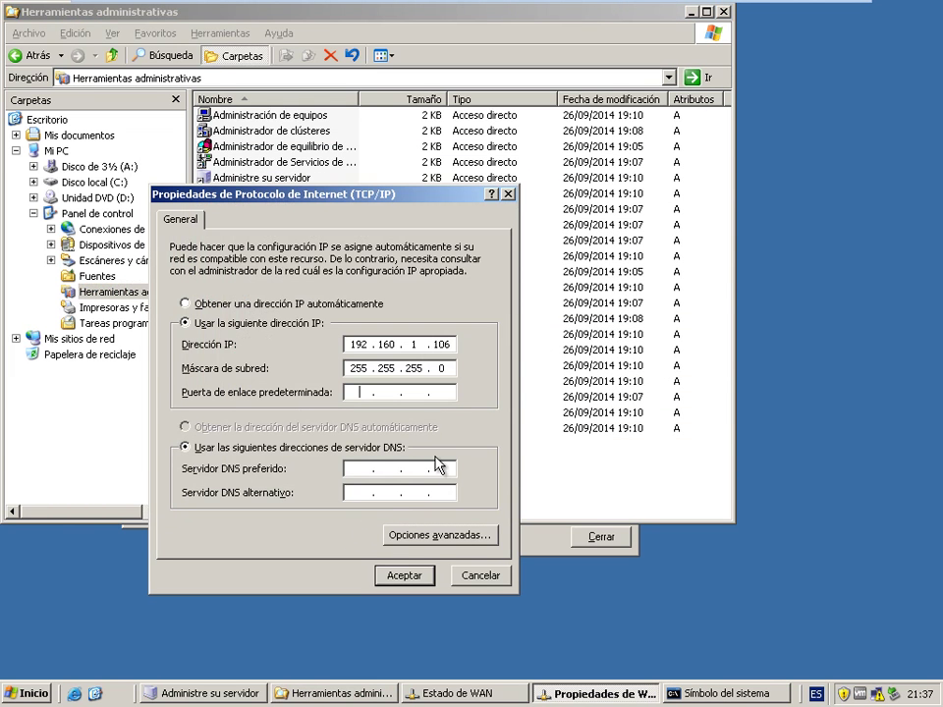
text(192 . 168 . )
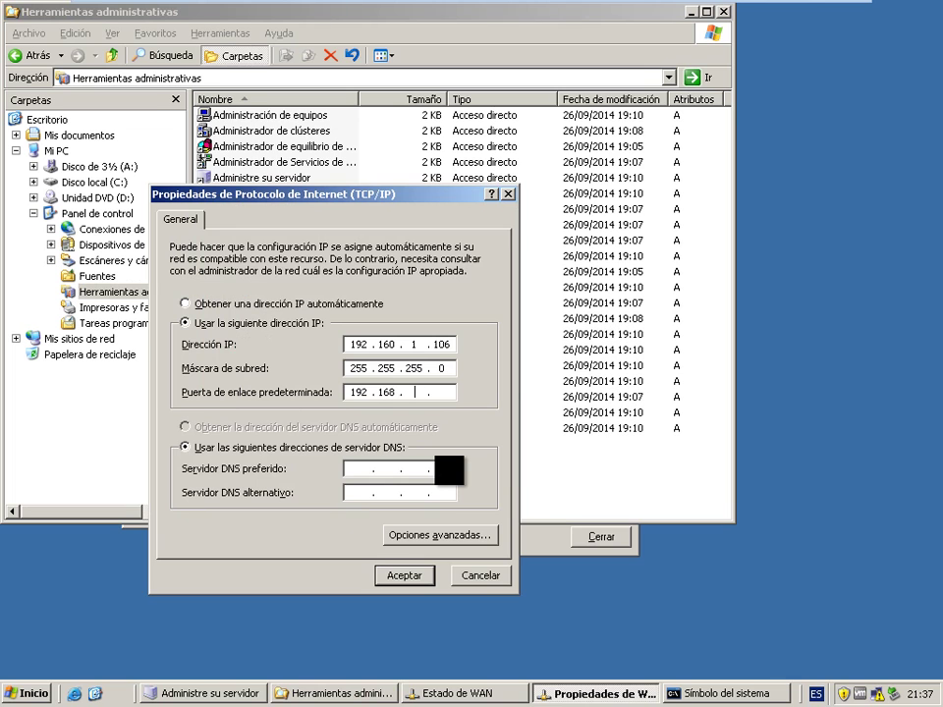
text(1 . 1)
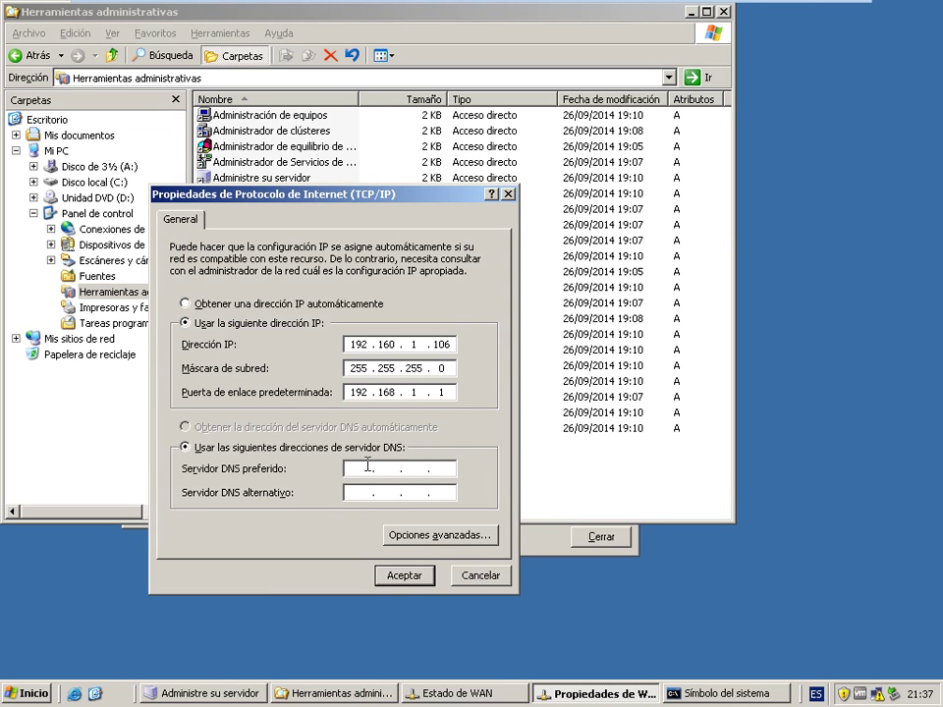
click(362, 470)
text(192)
text(168 . 1 . 106)
click(411, 577)
click(372, 509)
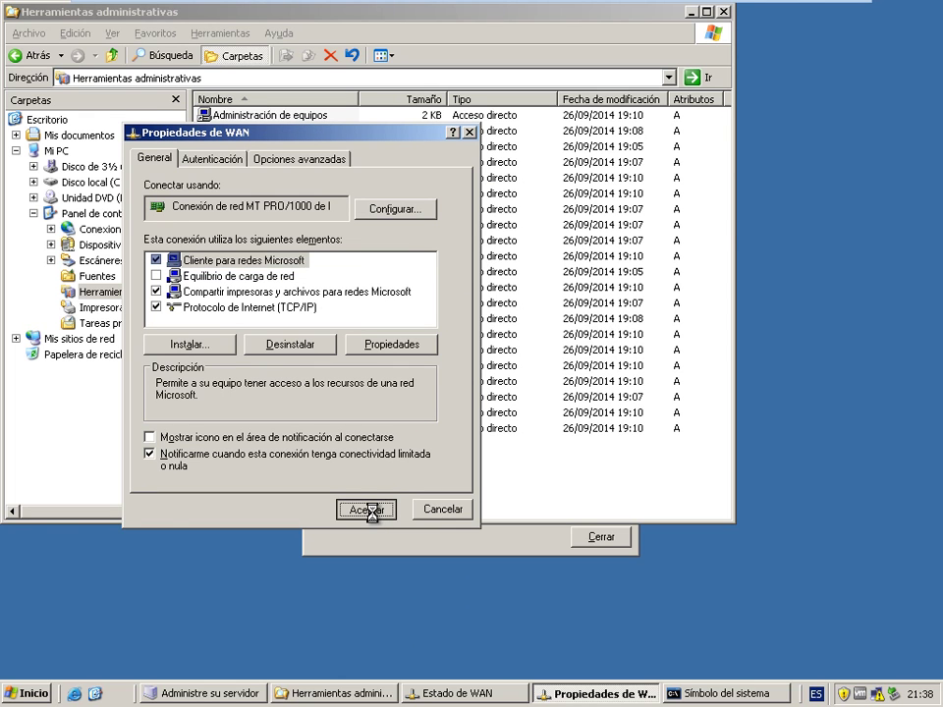
- Close the WAN status window and bring back Herramientas administrativas
click(405, 540)
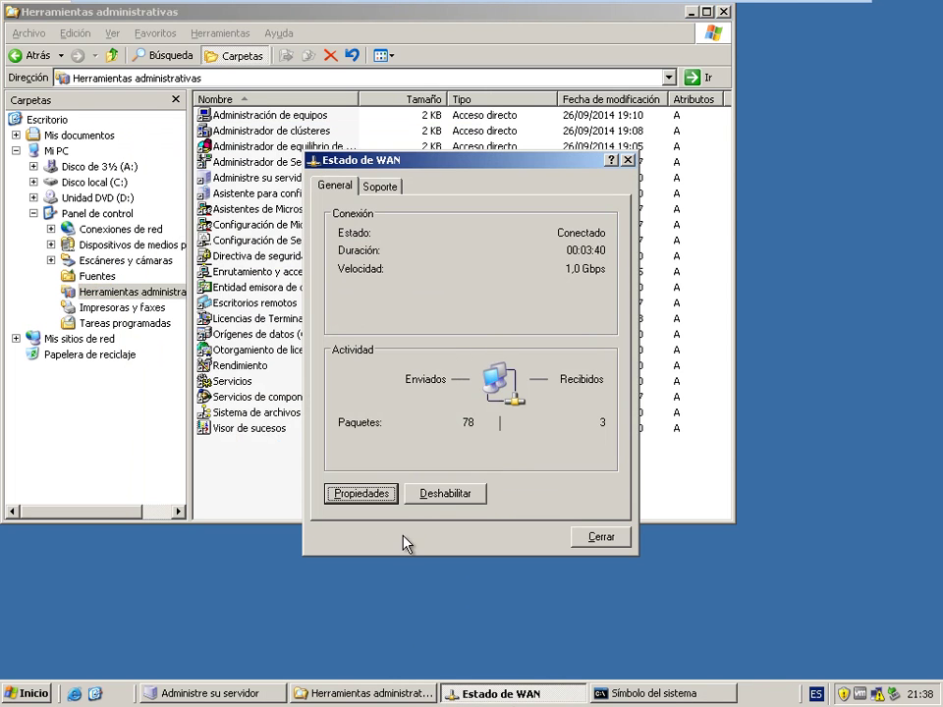
click(605, 540)
click(379, 692)
click(380, 691)
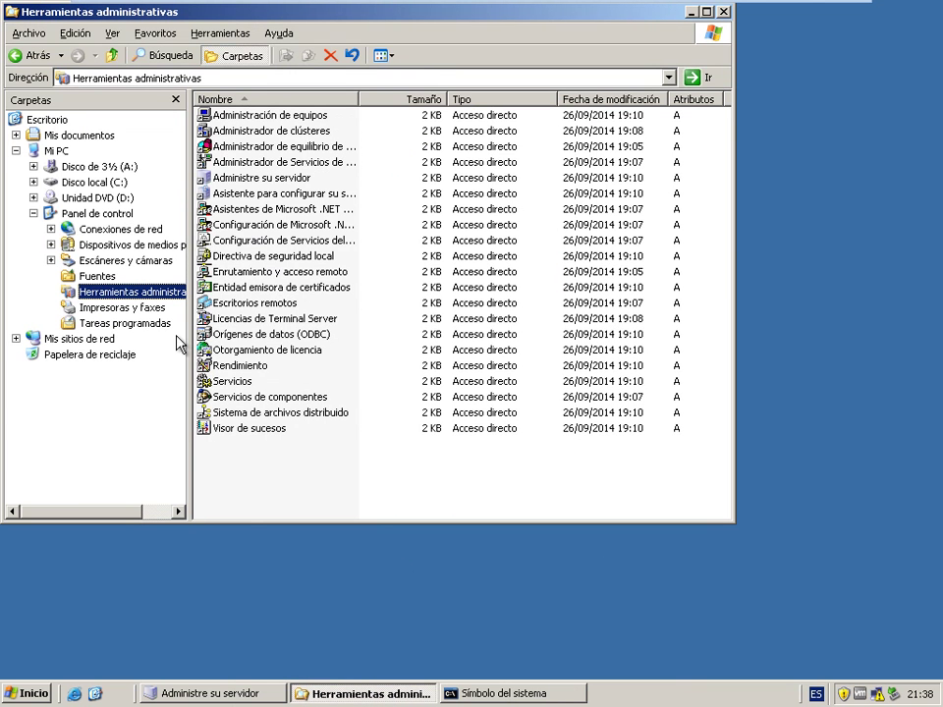
- Open the LAM connection's properties from Conexiones de red
key(super)
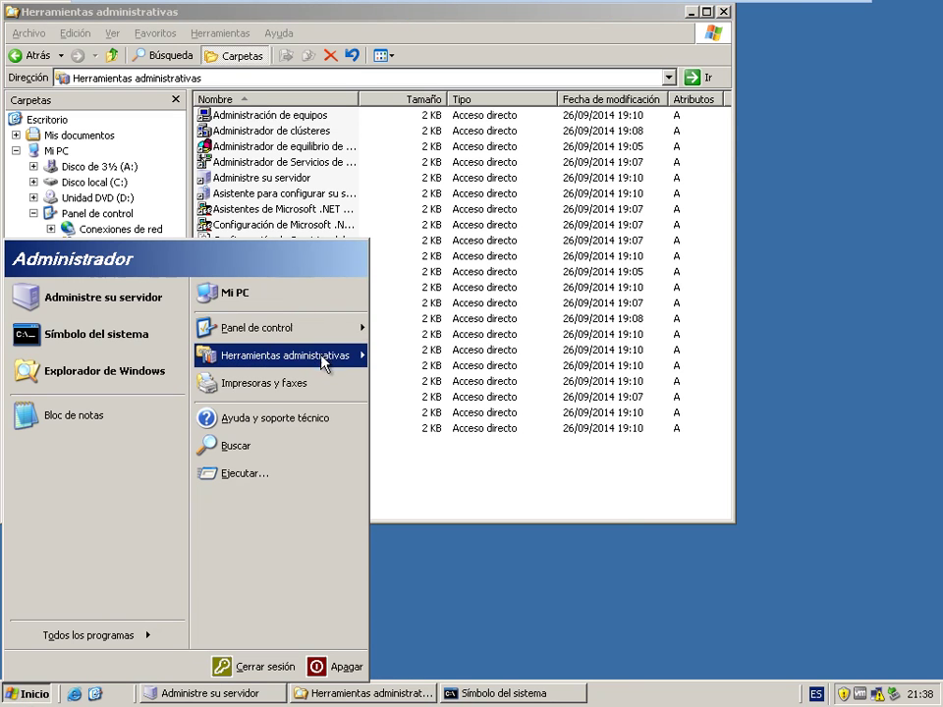
mouse_move(322, 332)
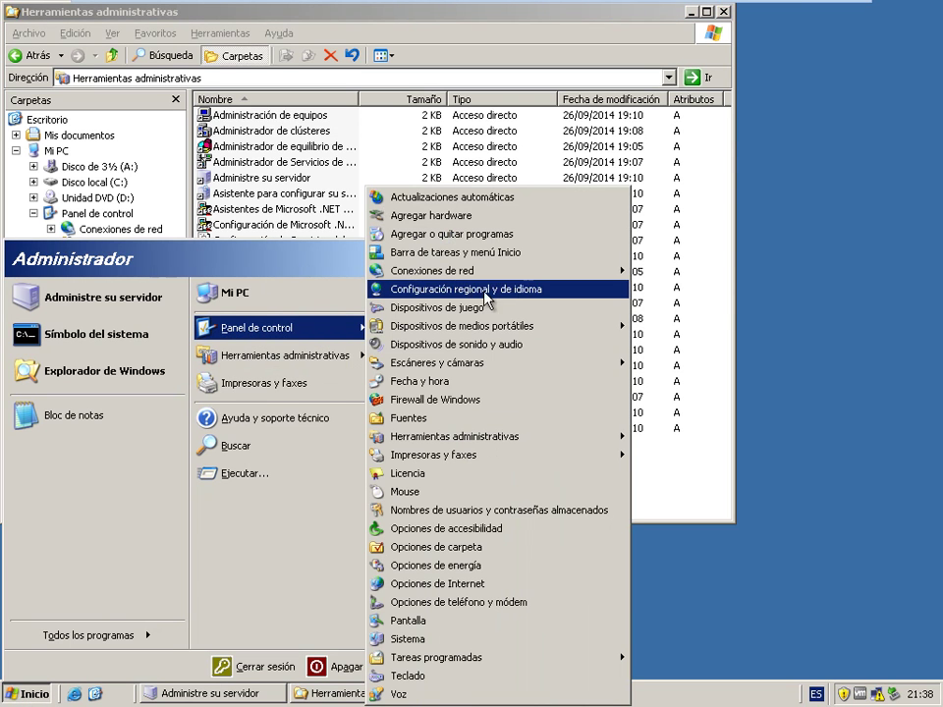
mouse_move(556, 278)
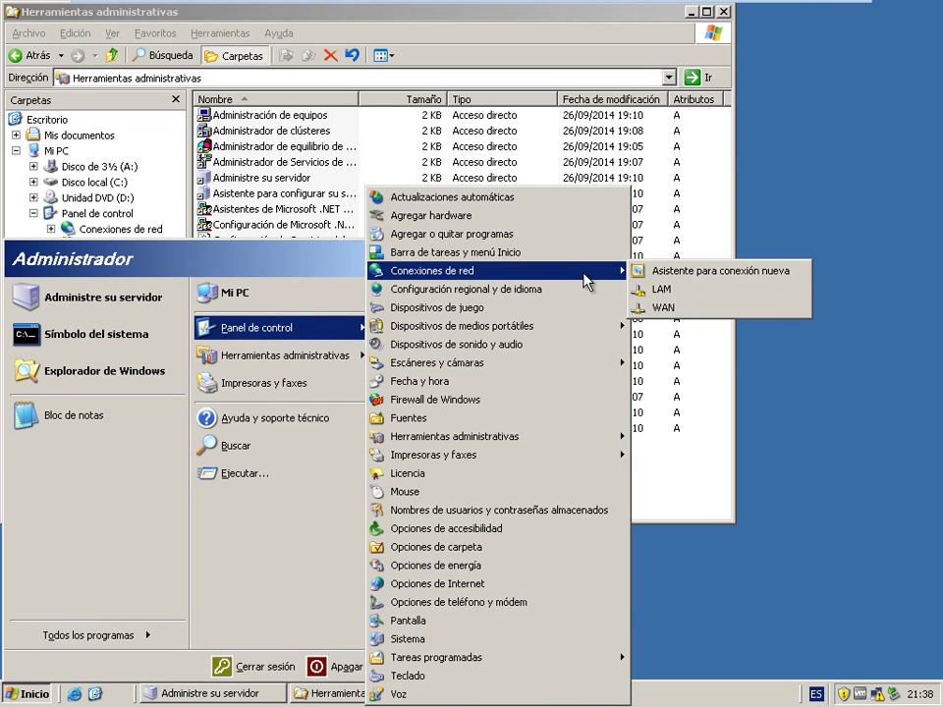
right_click(654, 288)
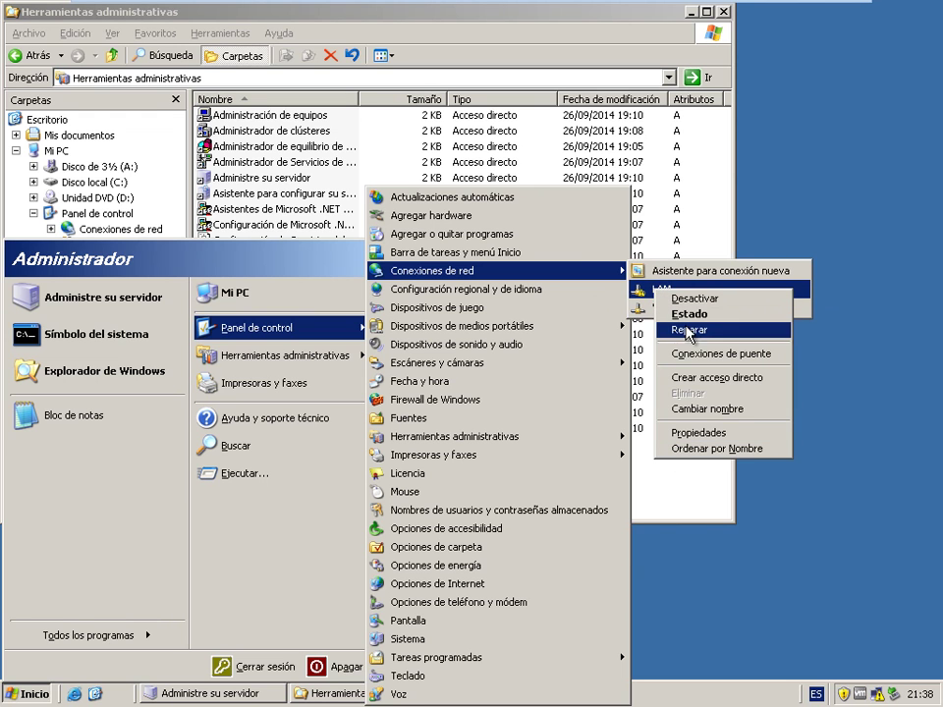
click(705, 431)
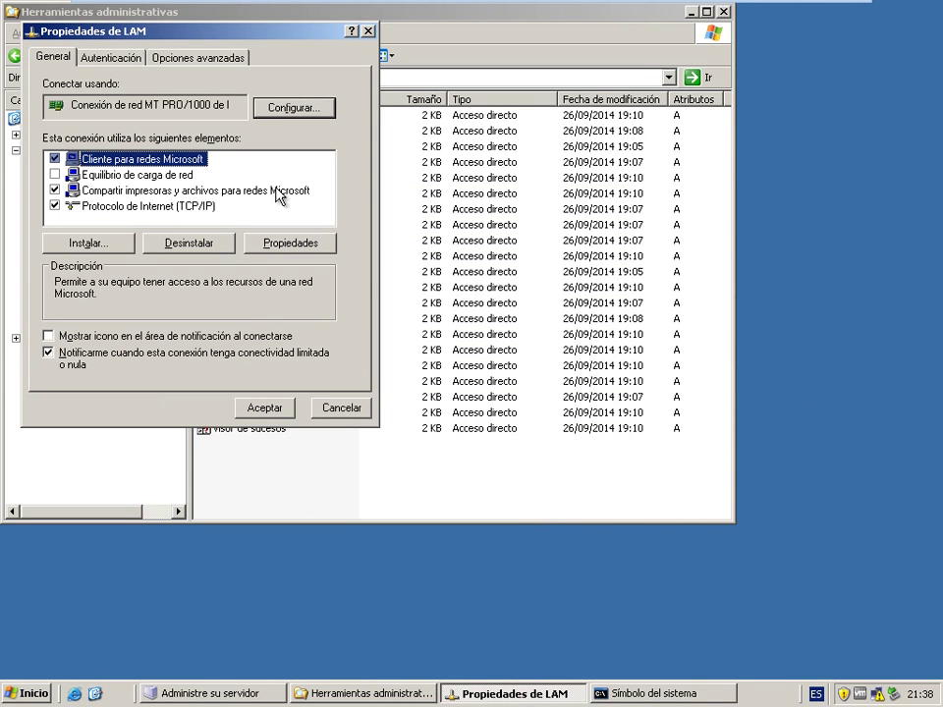
- Set LAM's TCP/IP to static 10.25.30.1 with mask 255.0.0.0 and save
double_click(142, 207)
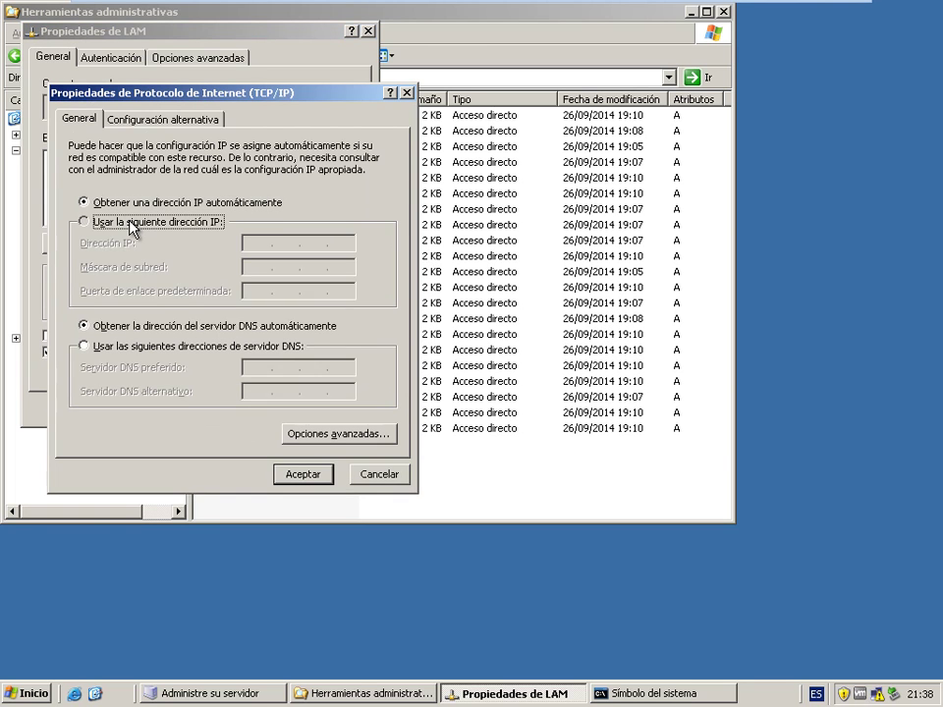
click(135, 222)
click(268, 247)
text(10 )
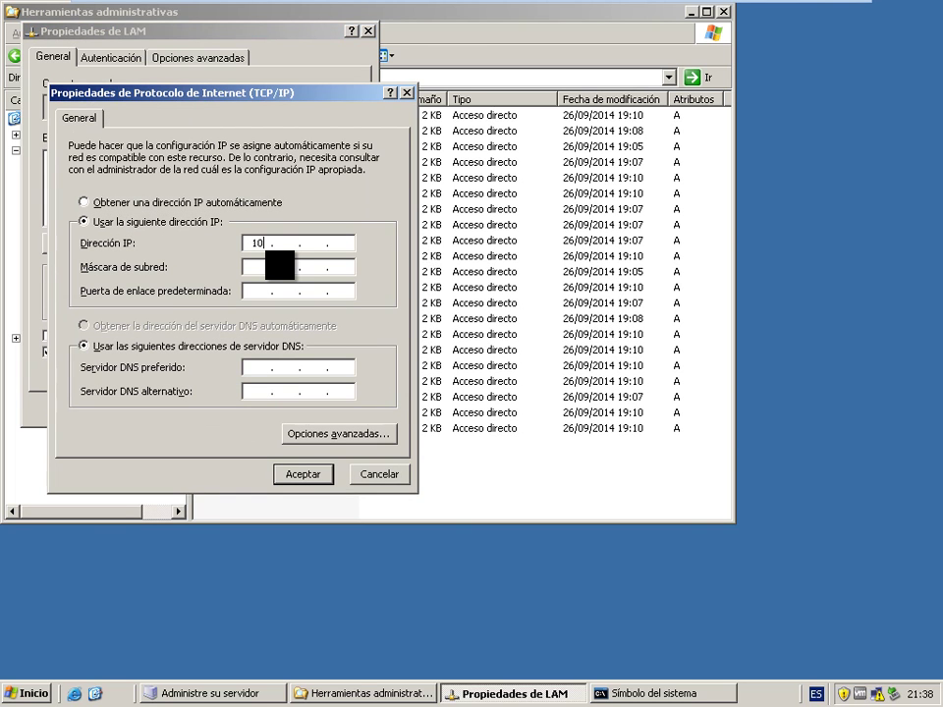
text(. 25 . 30 . 1)
click(265, 263)
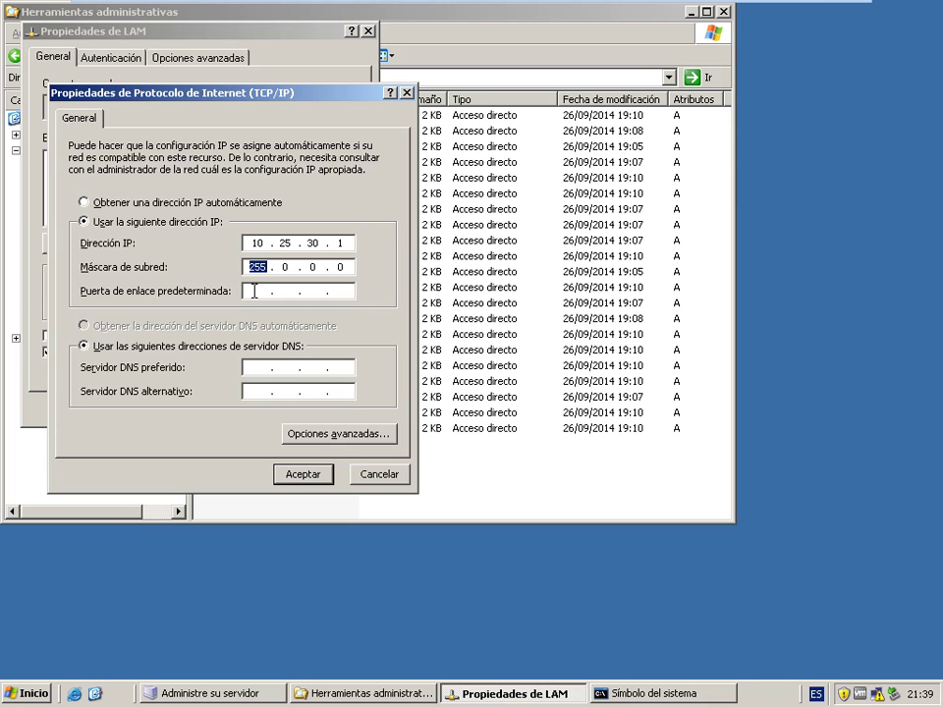
click(304, 475)
click(268, 408)
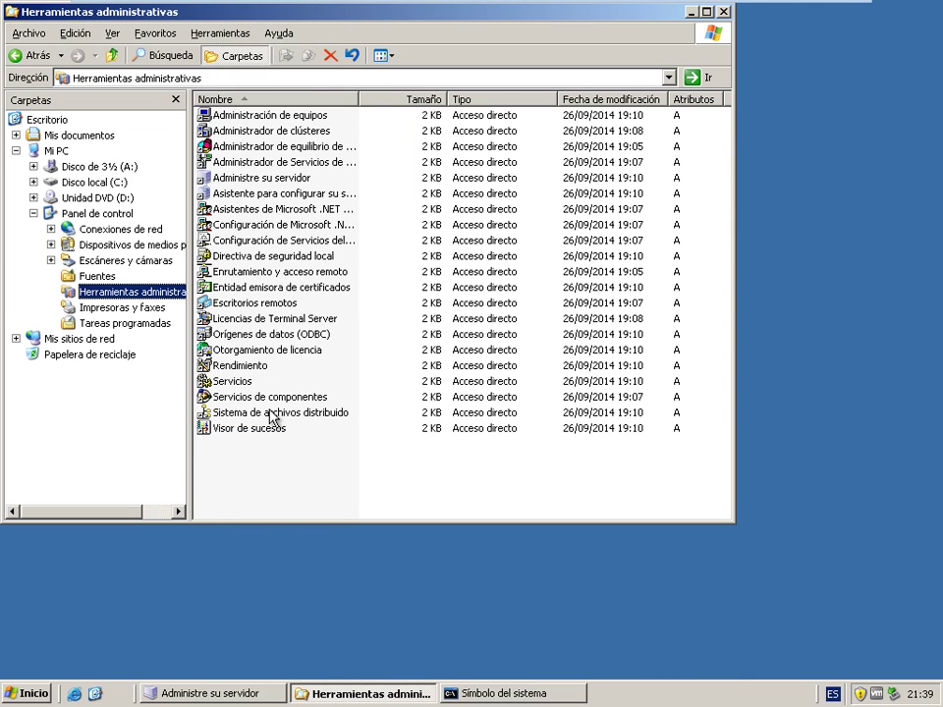
- Turn on the notification-area status icon for the LAM connection
click(18, 697)
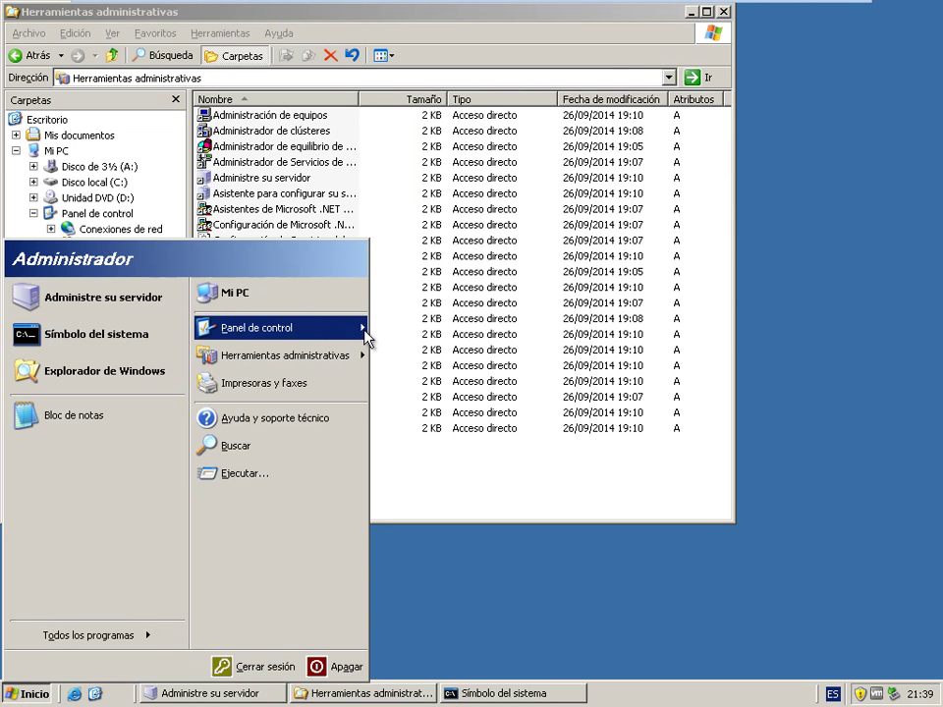
mouse_move(355, 337)
mouse_move(510, 271)
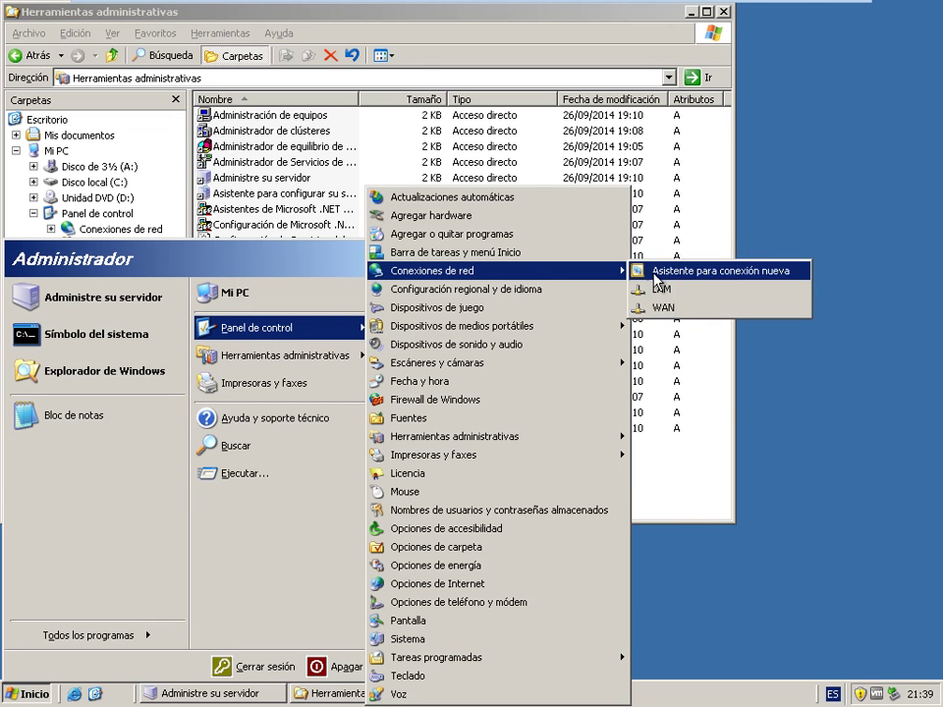
right_click(656, 292)
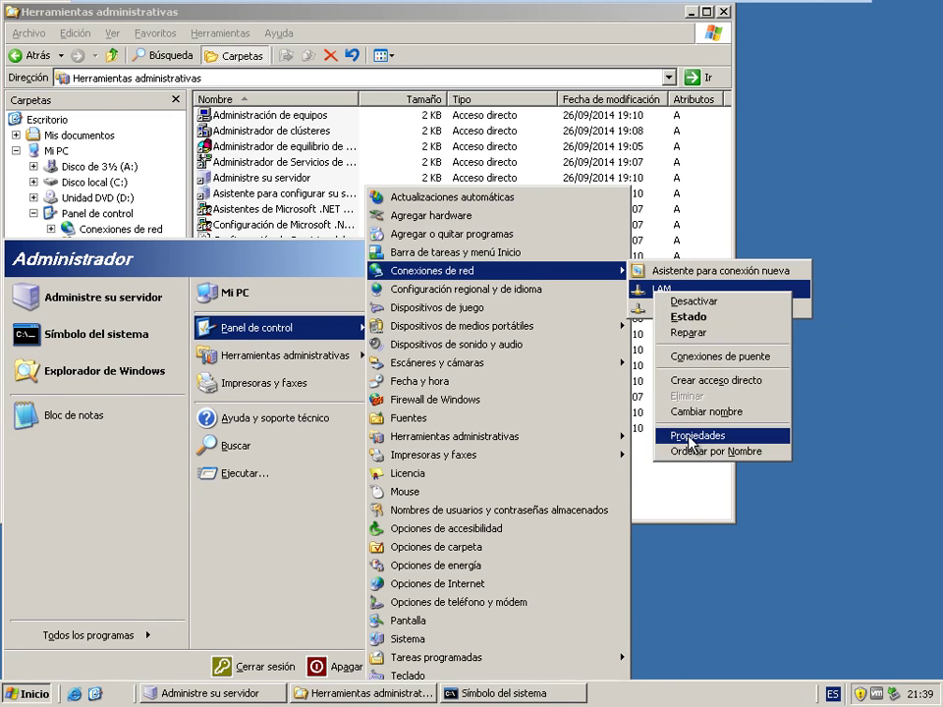
click(687, 438)
click(133, 335)
click(262, 408)
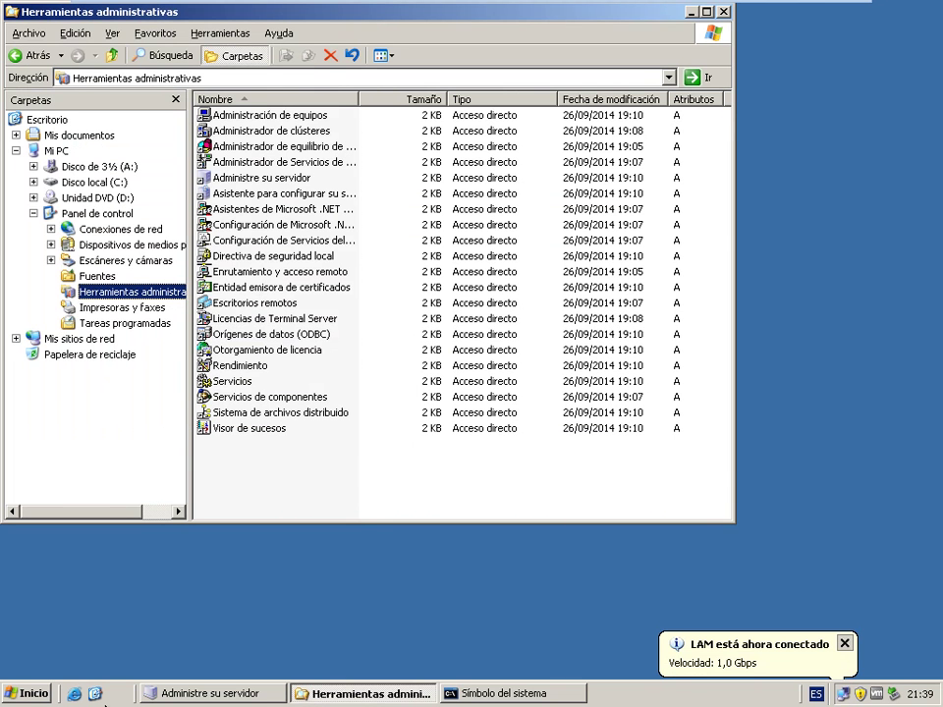
click(69, 680)
- Turn on the notification-area status icon for WAN and dismiss its connected balloon
click(54, 689)
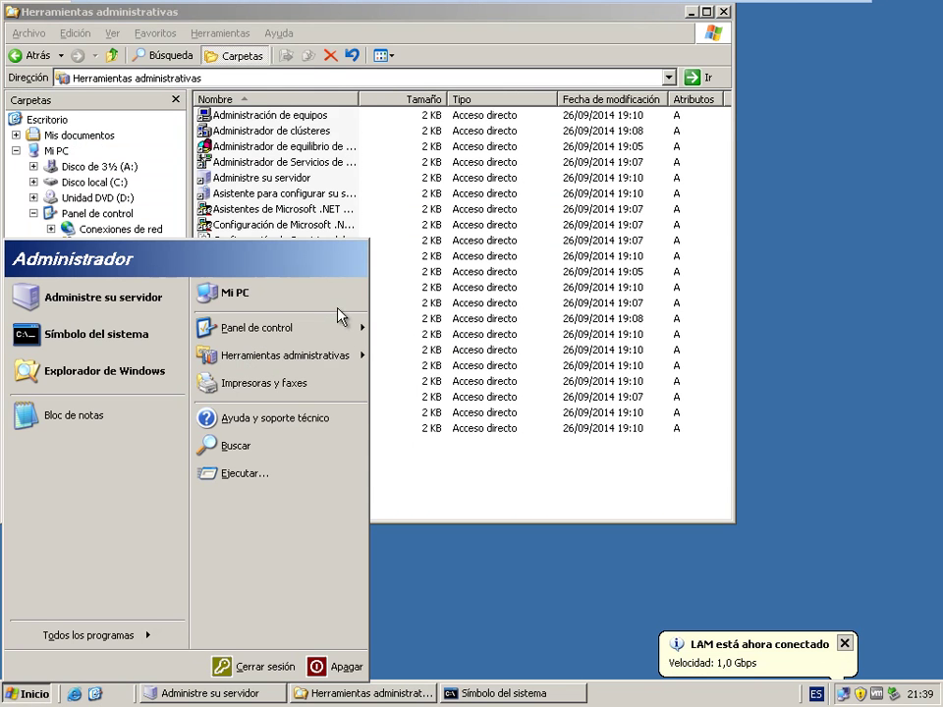
mouse_move(339, 327)
mouse_move(491, 271)
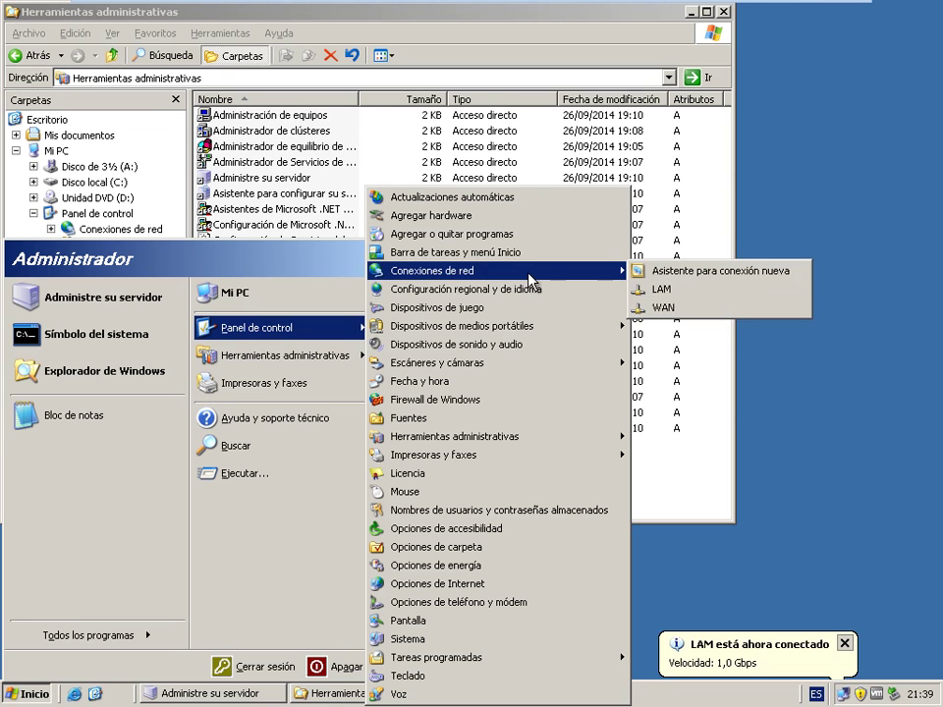
right_click(671, 312)
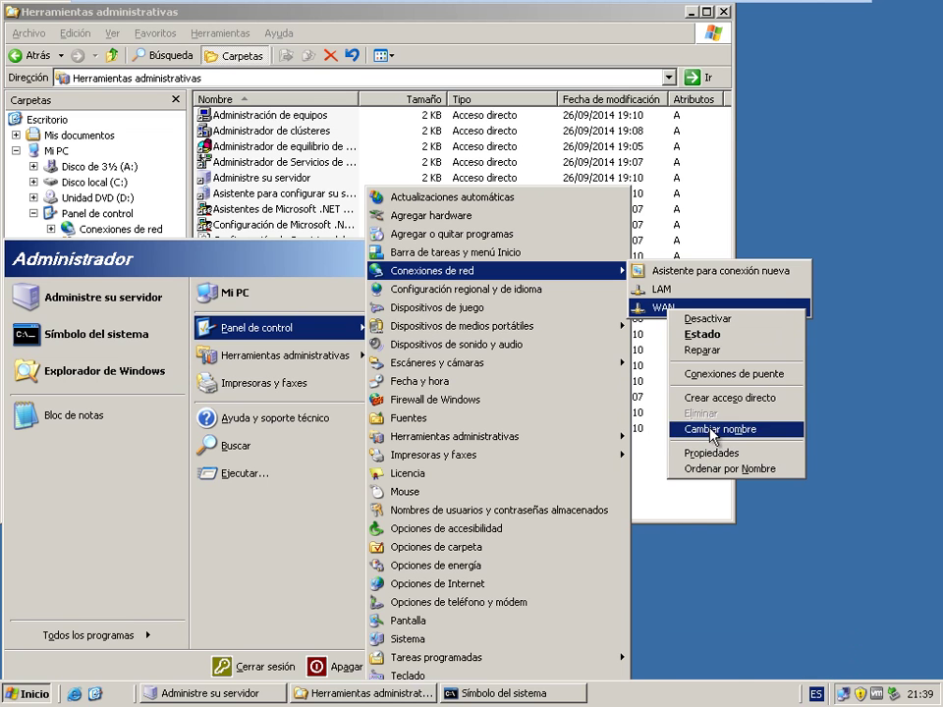
click(709, 453)
click(67, 355)
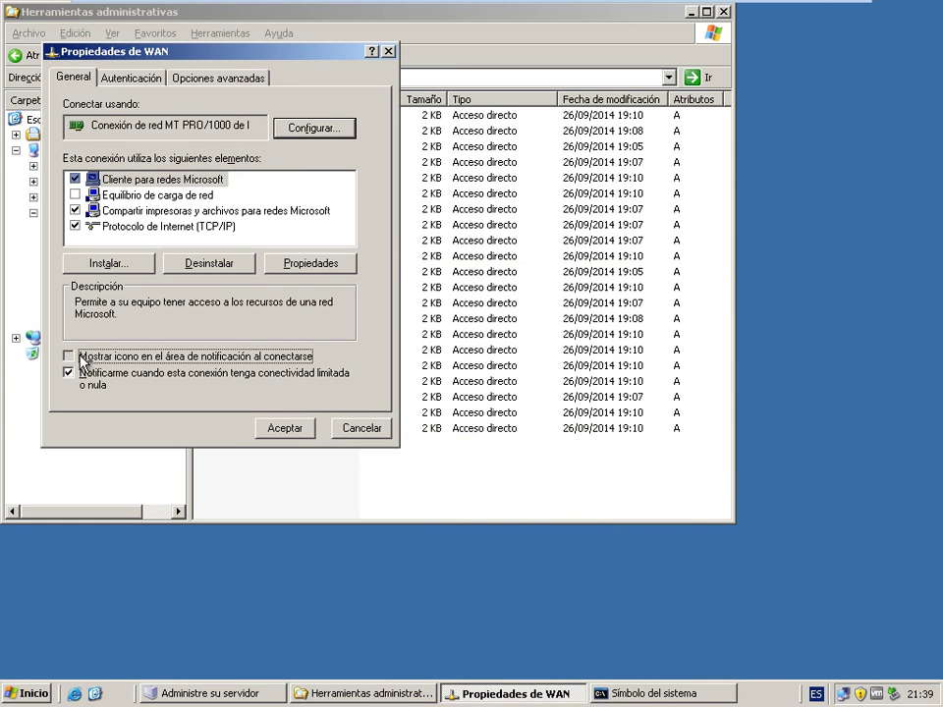
click(286, 432)
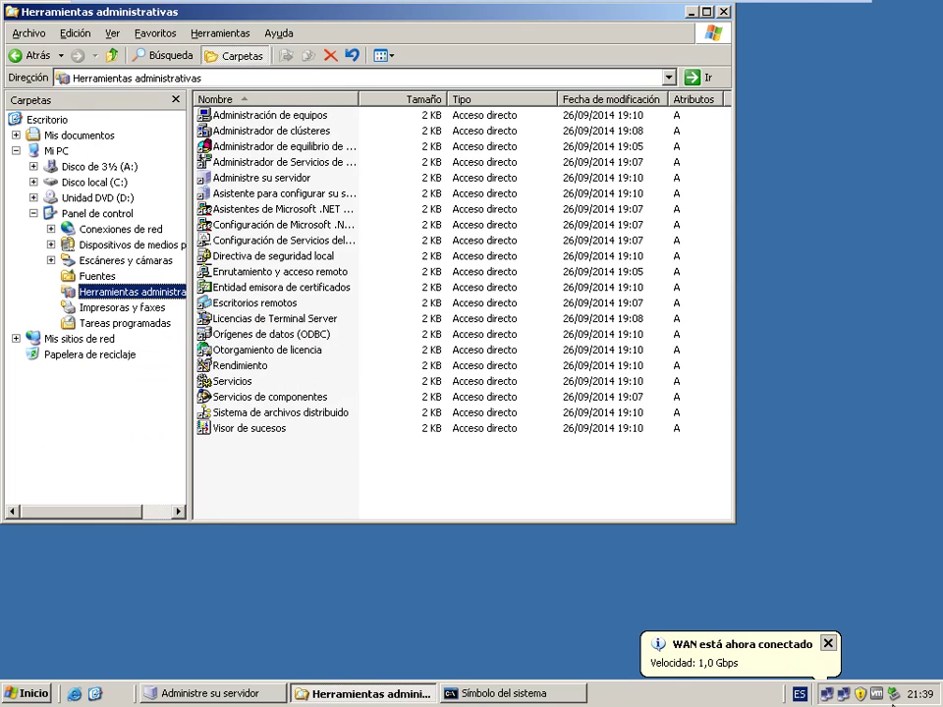
click(828, 644)
mouse_move(831, 697)
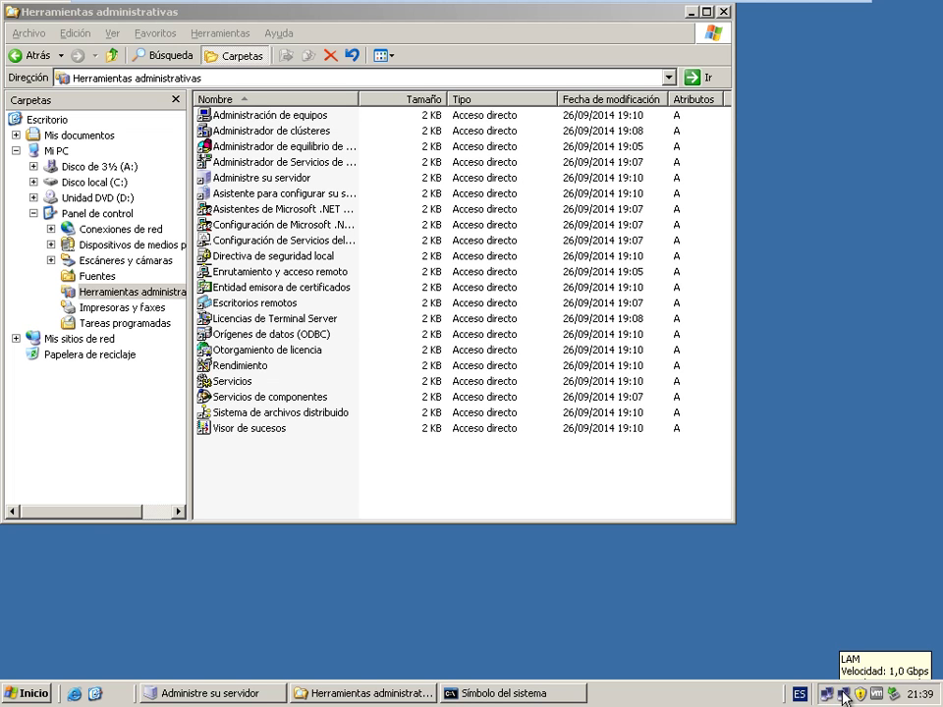
- Start Agregar o quitar función from Manage Your Server and continue past the preliminary steps
click(731, 9)
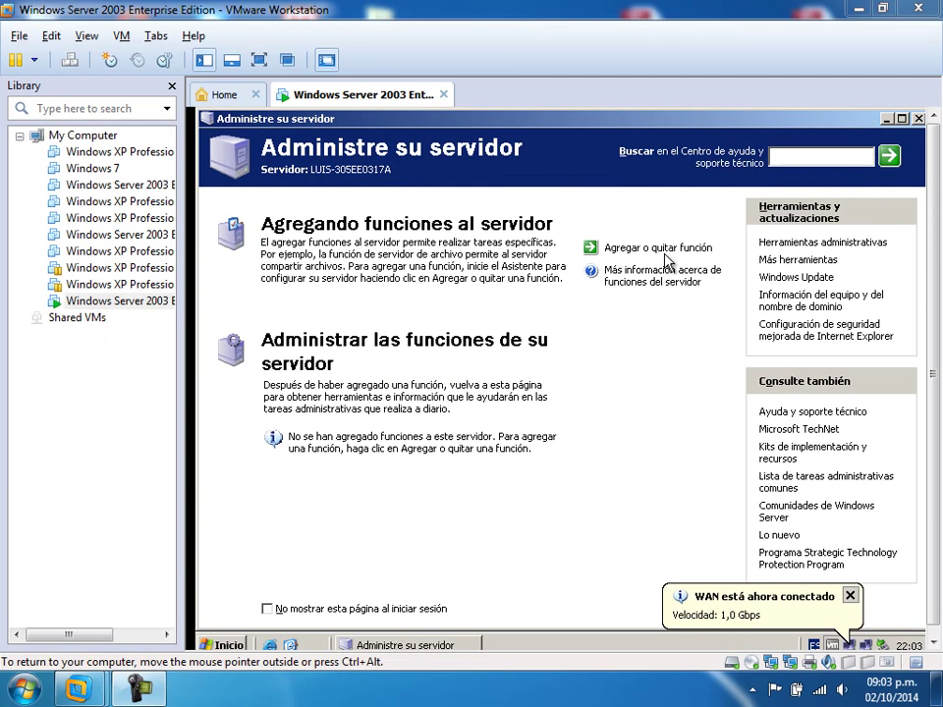
click(656, 251)
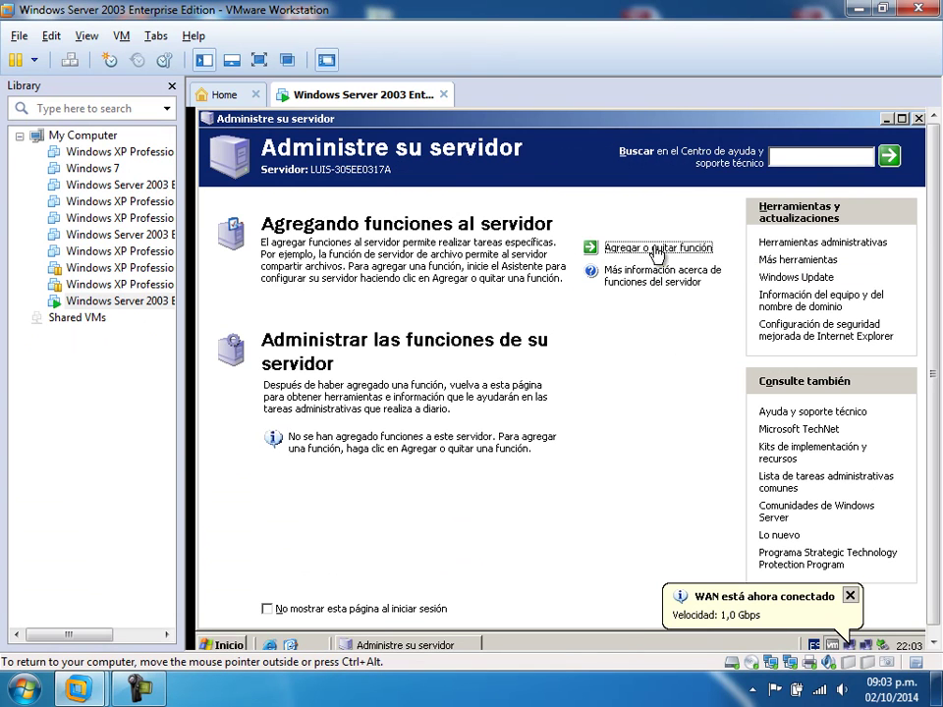
click(624, 536)
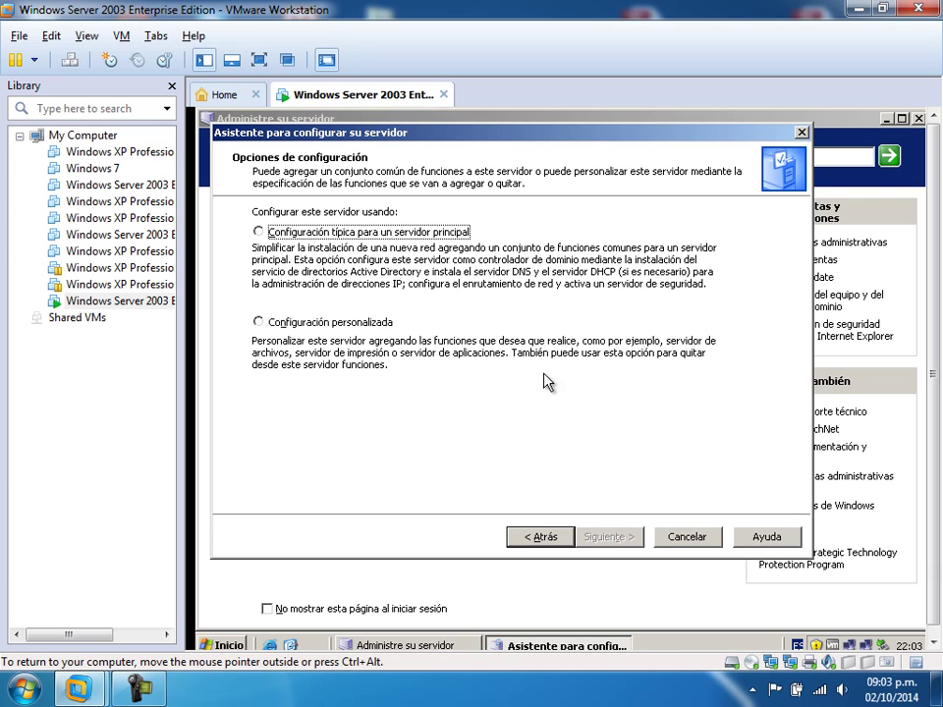
- Choose the typical first-server setup and enter the new Active Directory domain name
click(138, 690)
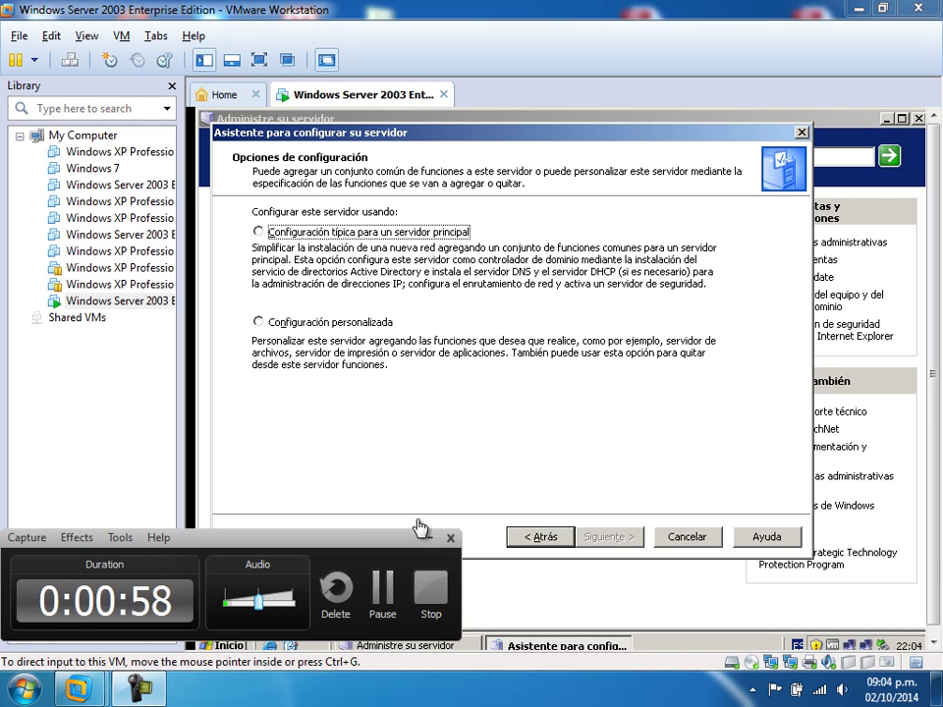
click(295, 236)
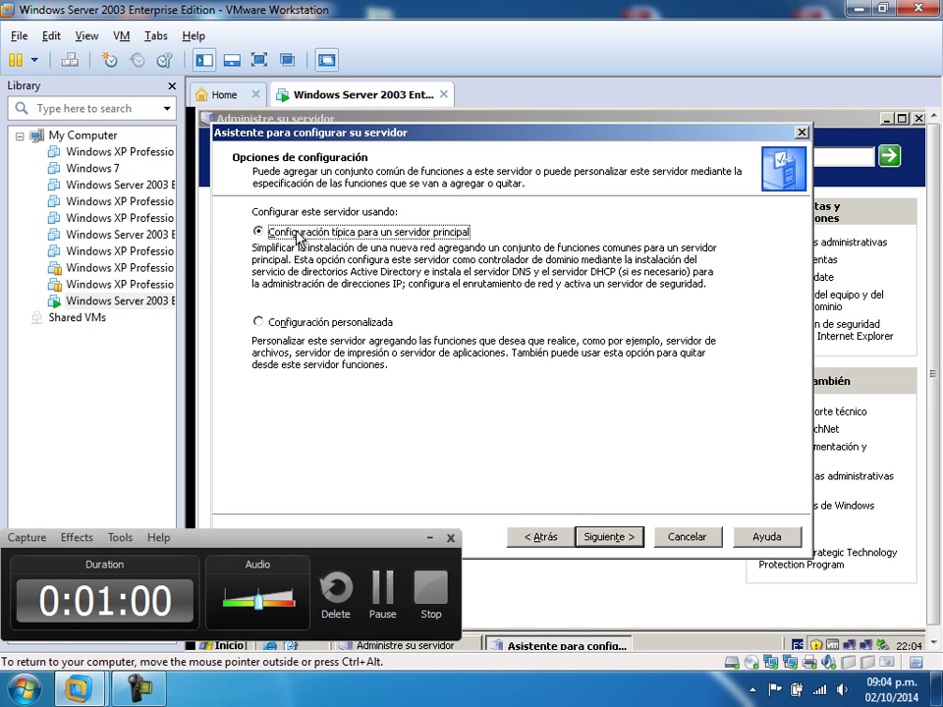
click(596, 537)
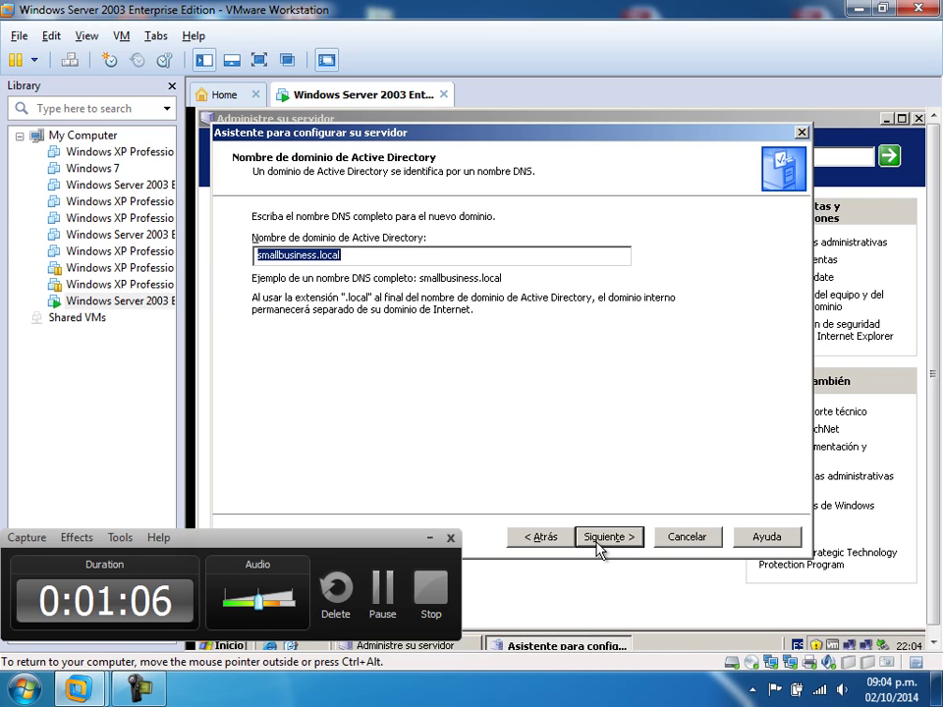
text(alvarez.luis)
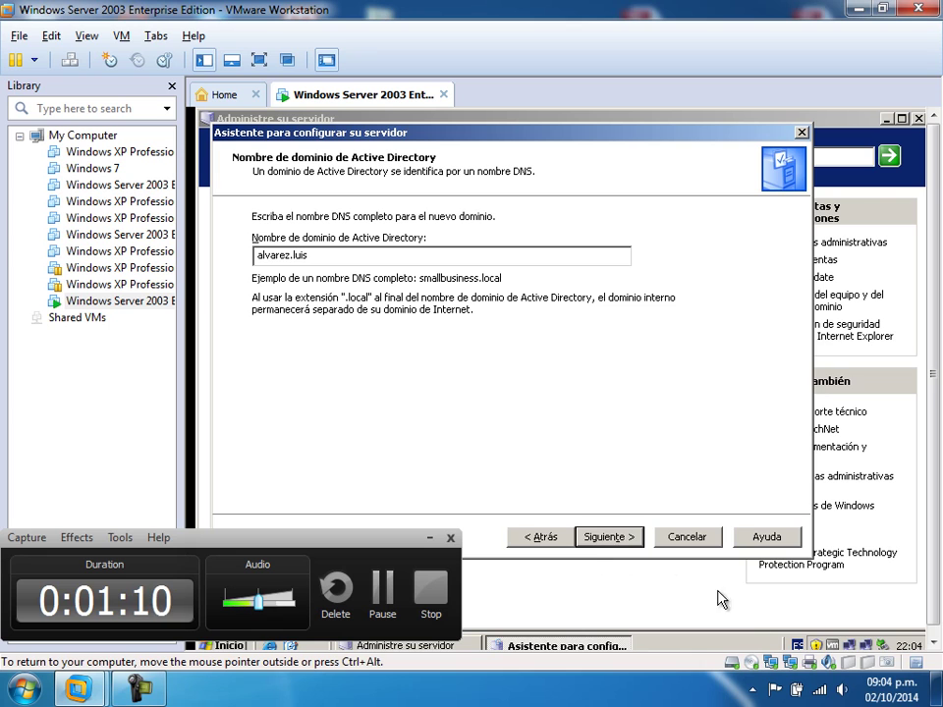
click(618, 539)
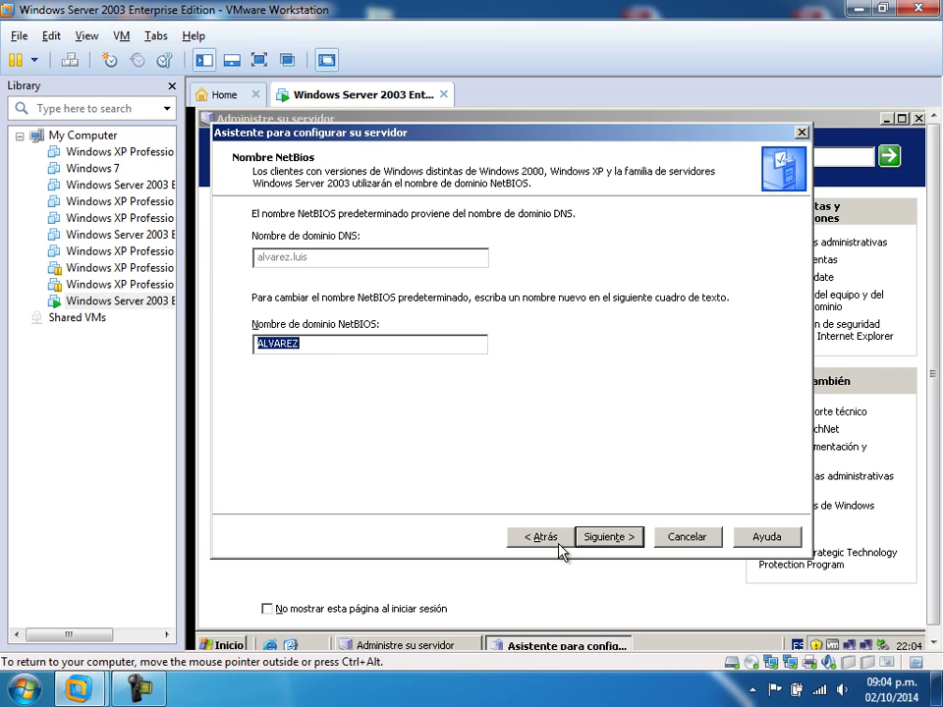
- Keep the NetBIOS name, forward unresolved DNS queries to 192.168.1.106, and confirm the summary and restart warning
click(601, 535)
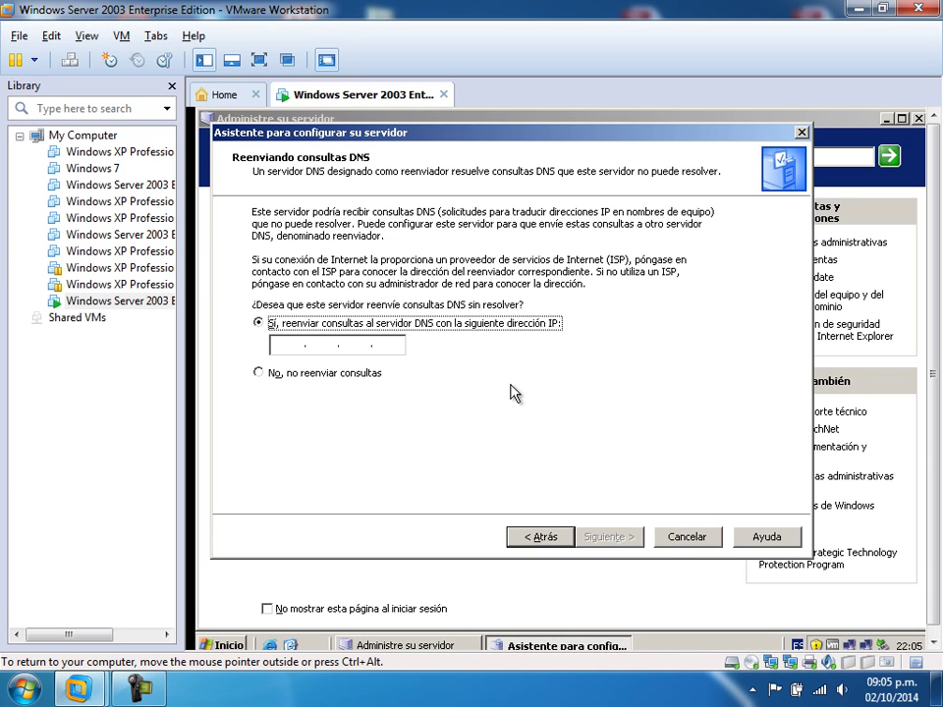
click(283, 343)
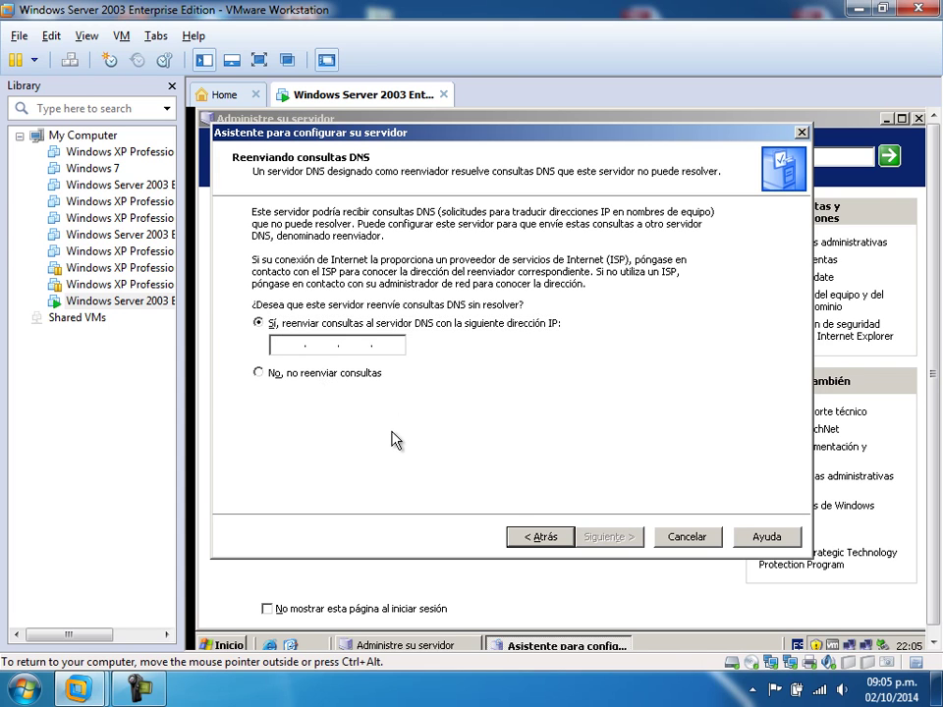
text(192 . 168 . )
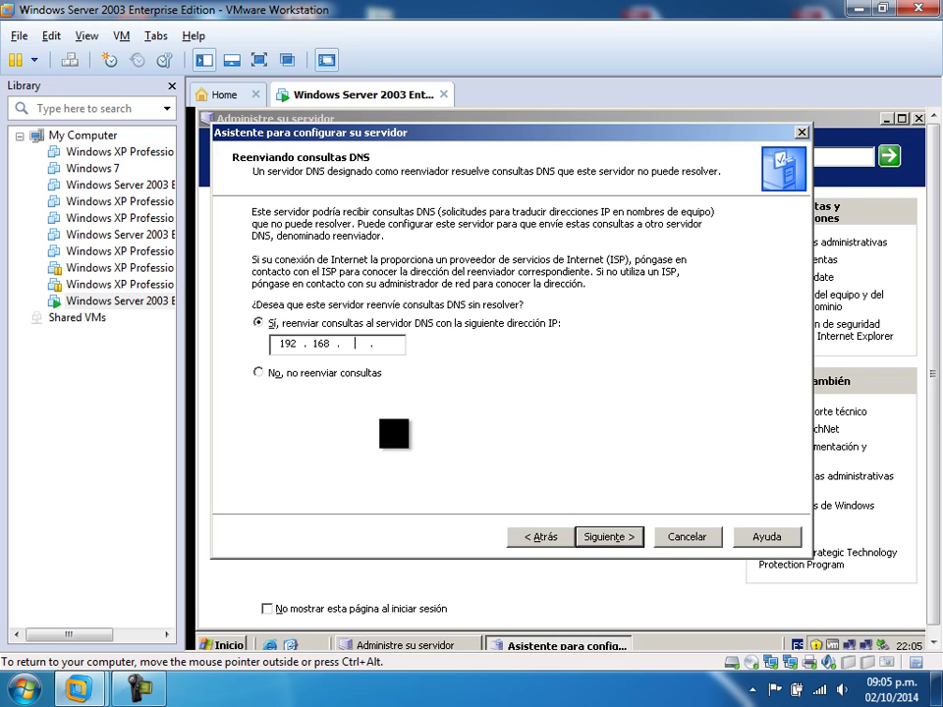
text(1 . 106)
click(609, 538)
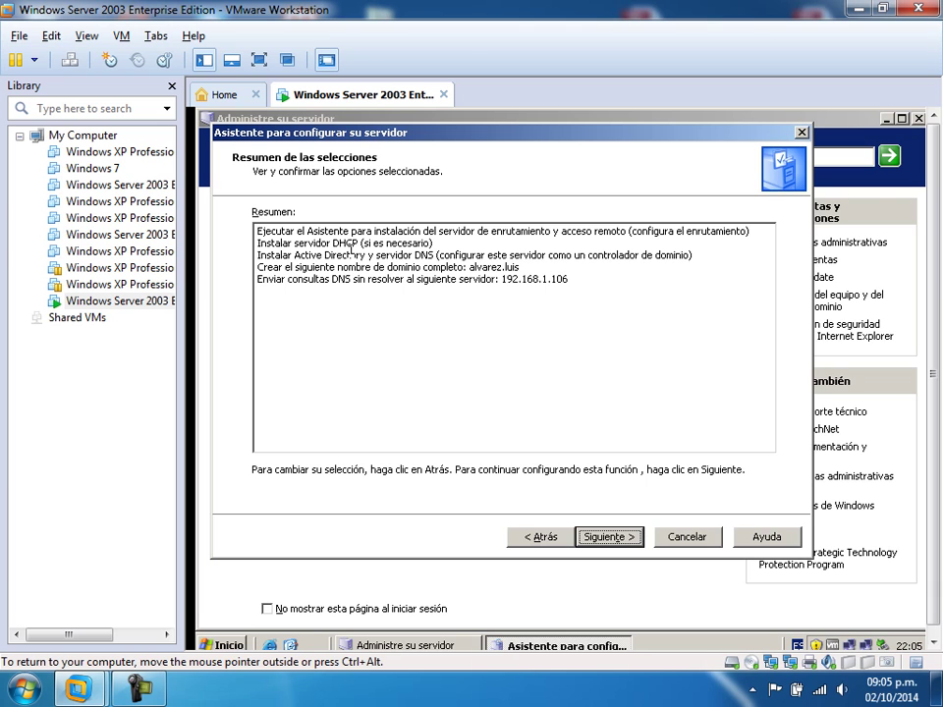
click(600, 540)
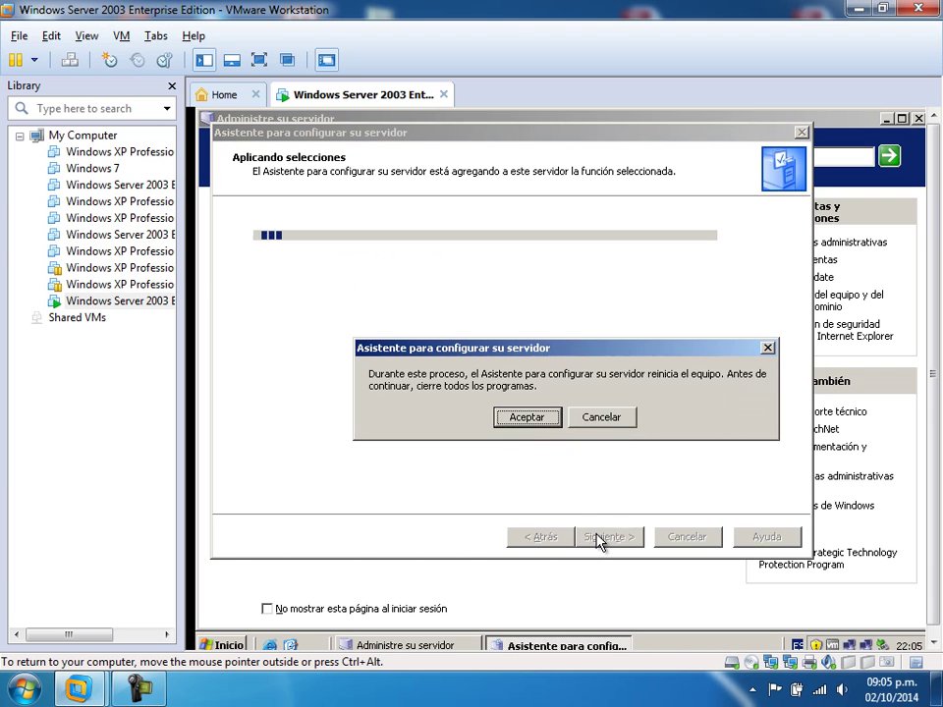
click(527, 417)
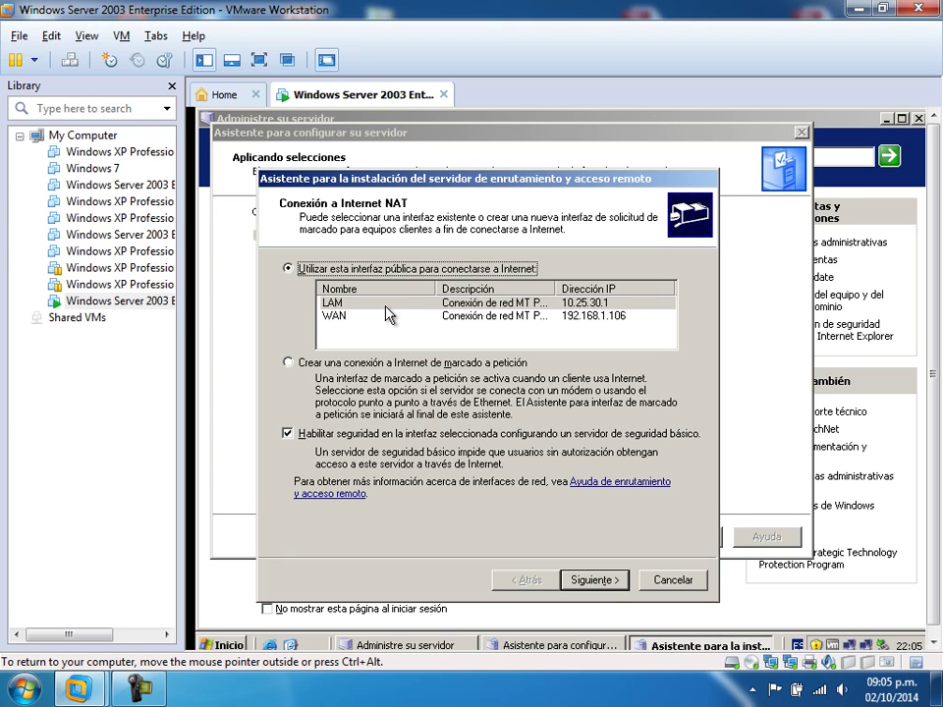
- Choose WAN as the Internet-facing interface for NAT and finish the Routing and Remote Access wizard
click(384, 304)
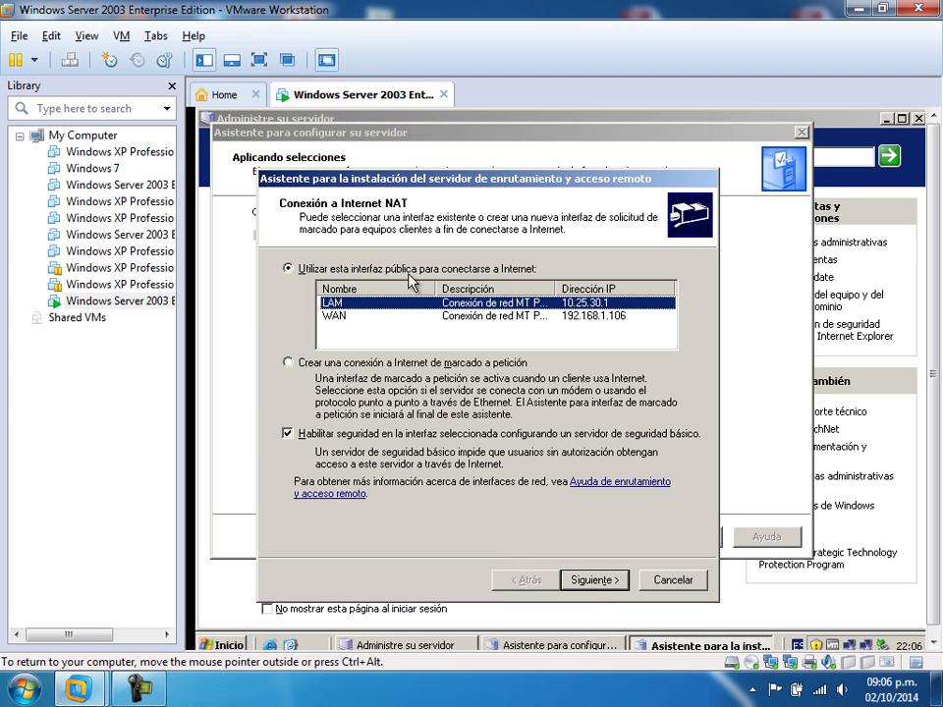
click(502, 316)
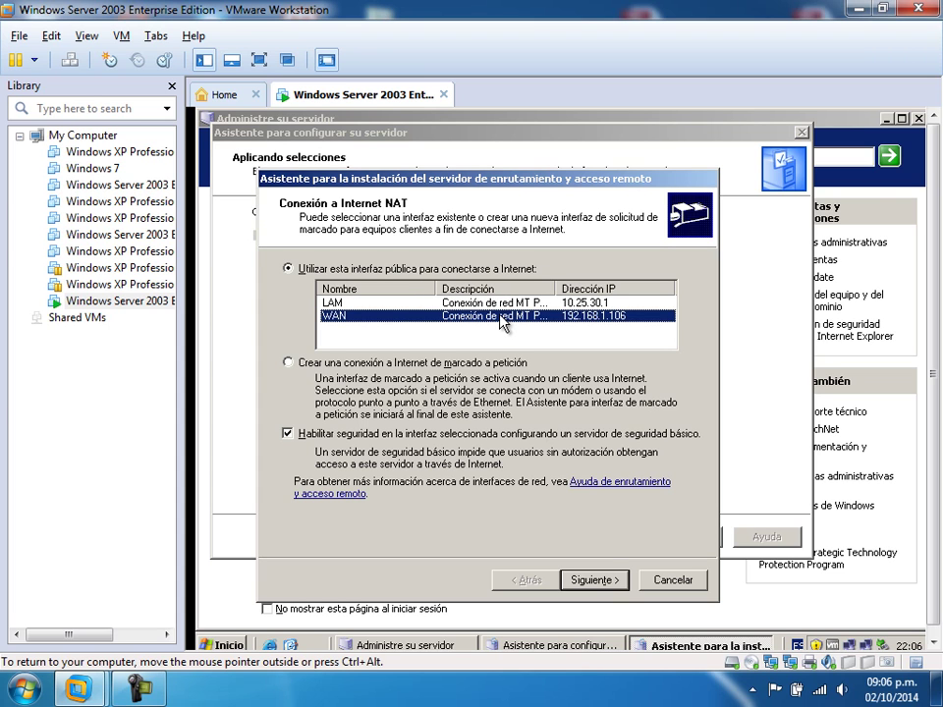
click(597, 582)
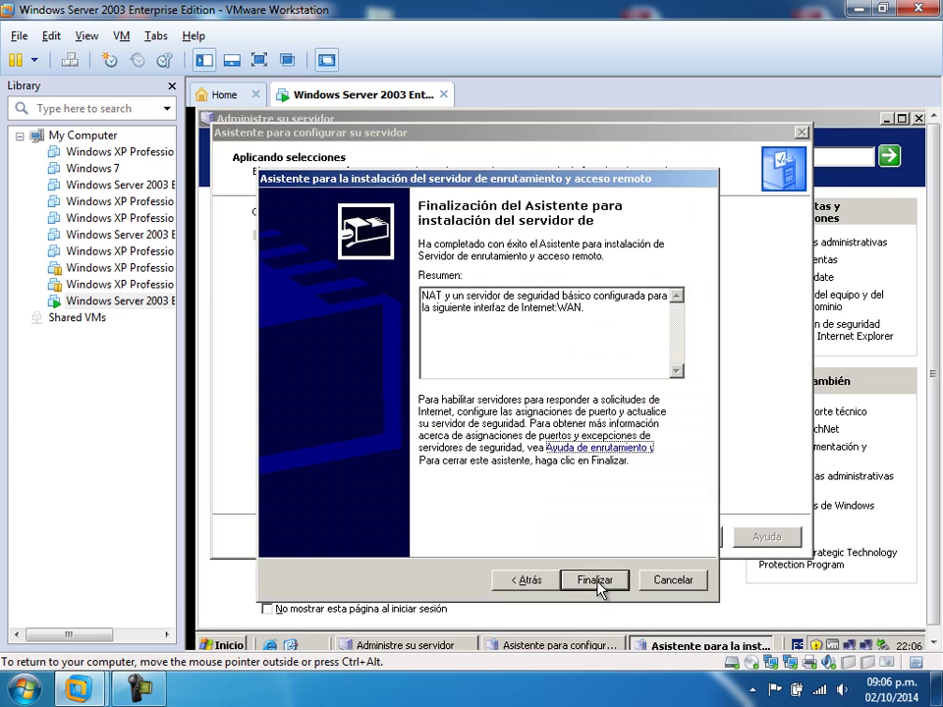
click(596, 582)
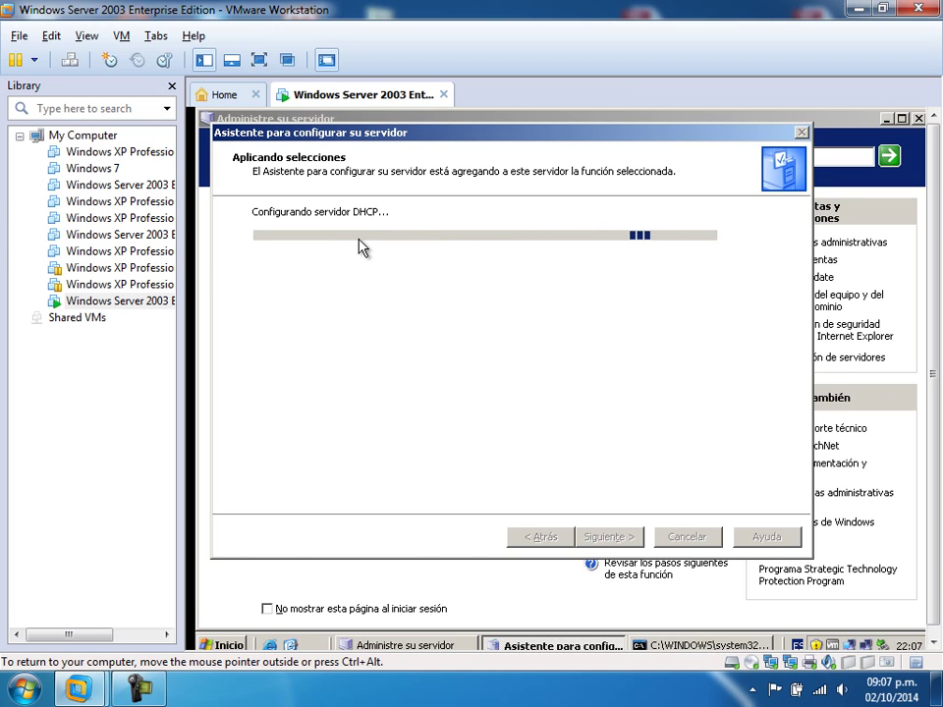
- Release input to the host and wait while DHCP setup completes and Active Directory installation begins
key(ctrl+alt)
key(alt+Tab)
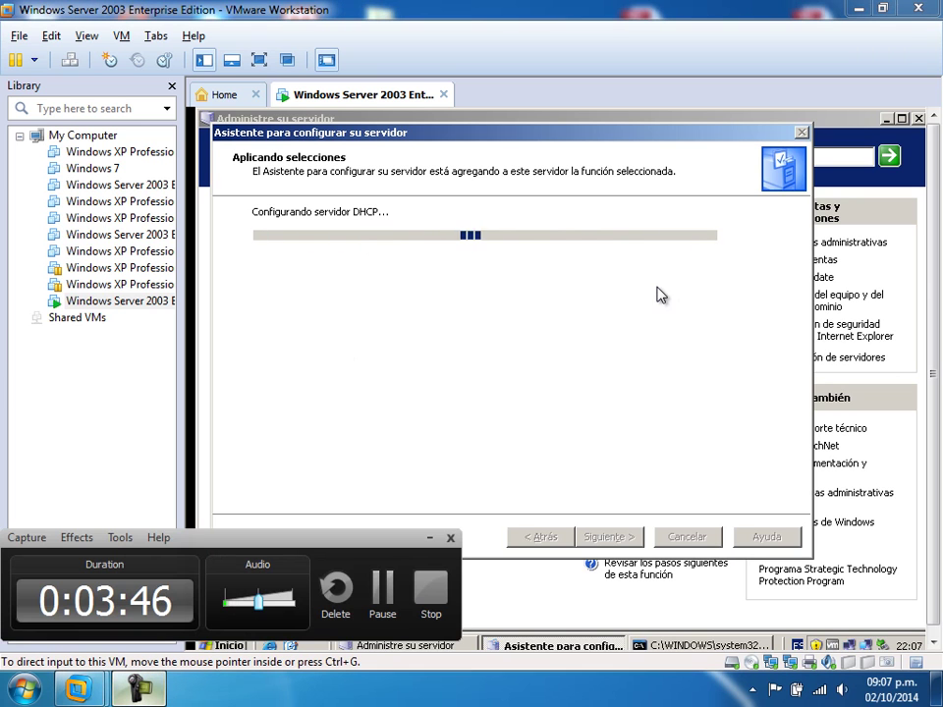
click(384, 594)
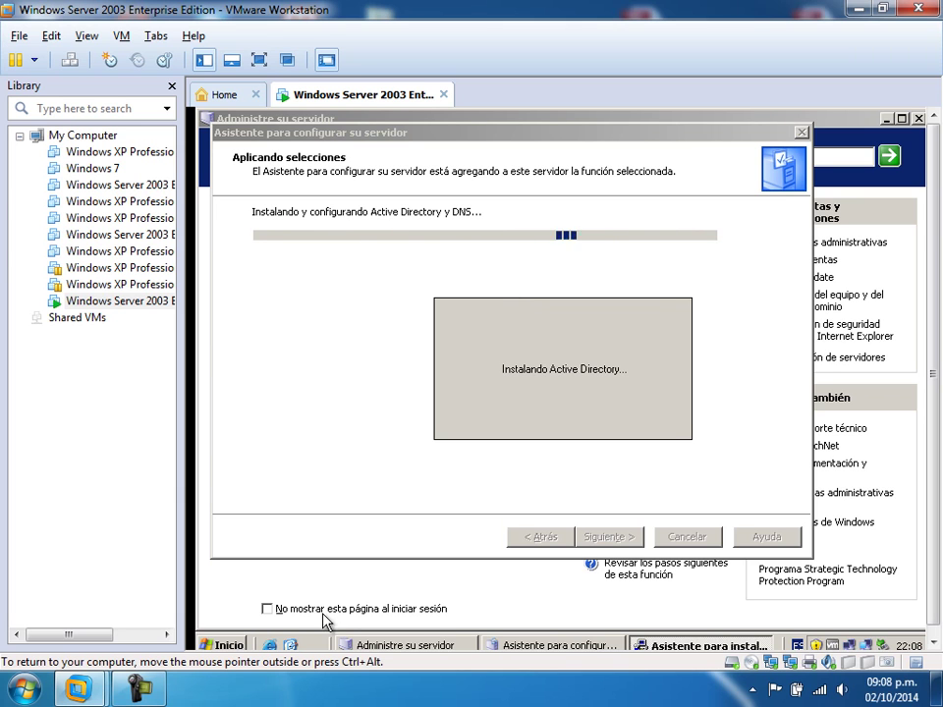
- Wait for Active Directory and DNS to finish installing and the server VM to reboot
click(138, 690)
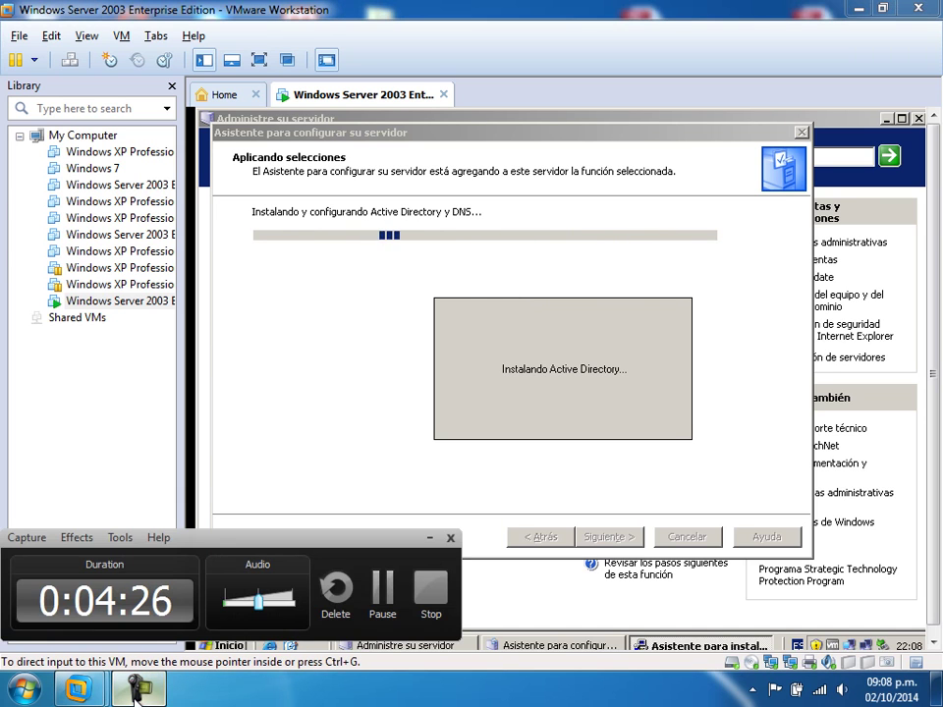
click(138, 690)
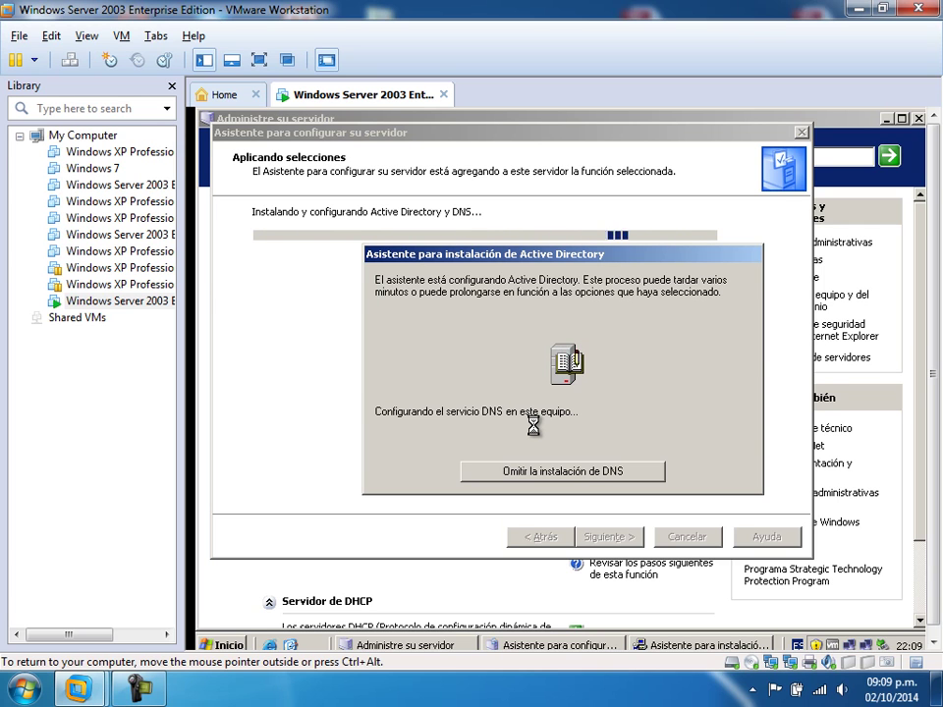
key(ctrl+alt)
click(155, 691)
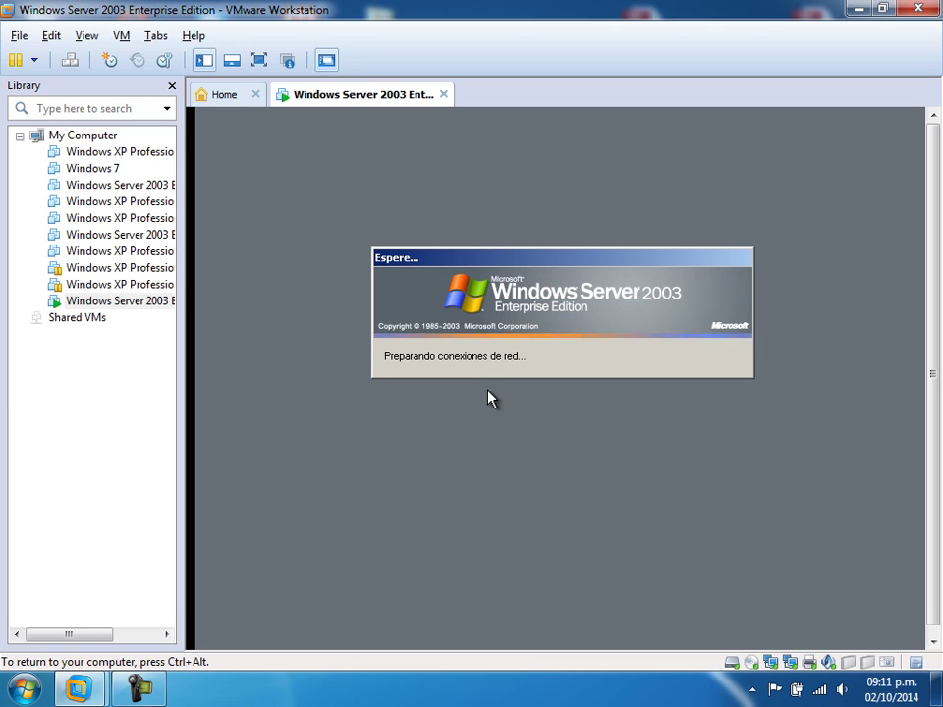
- Click into the server VM console so it captures keyboard and mouse at the logon prompt
click(129, 699)
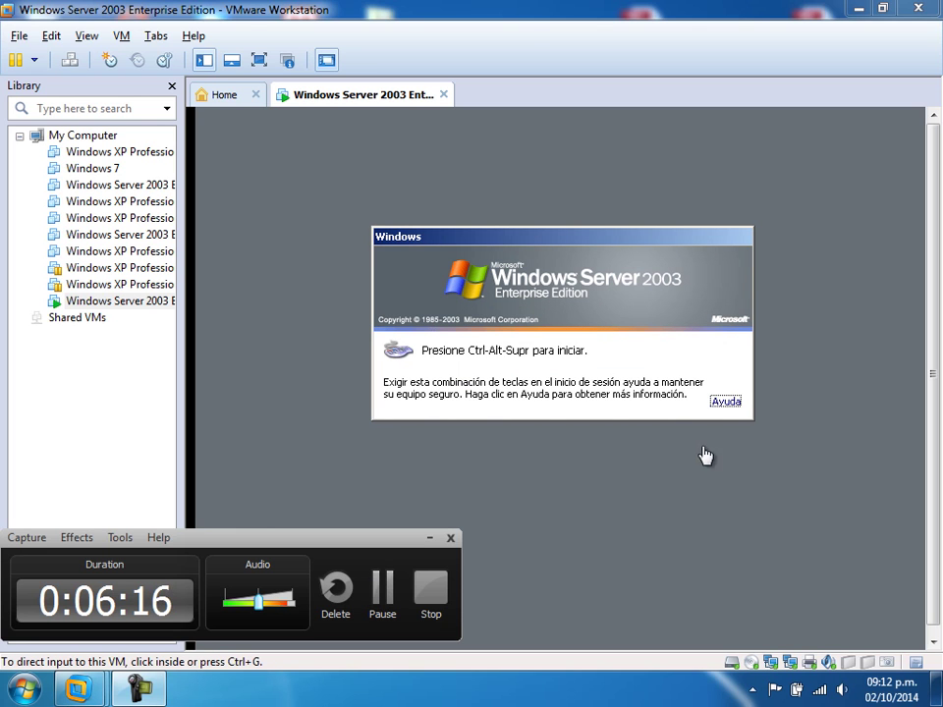
click(610, 362)
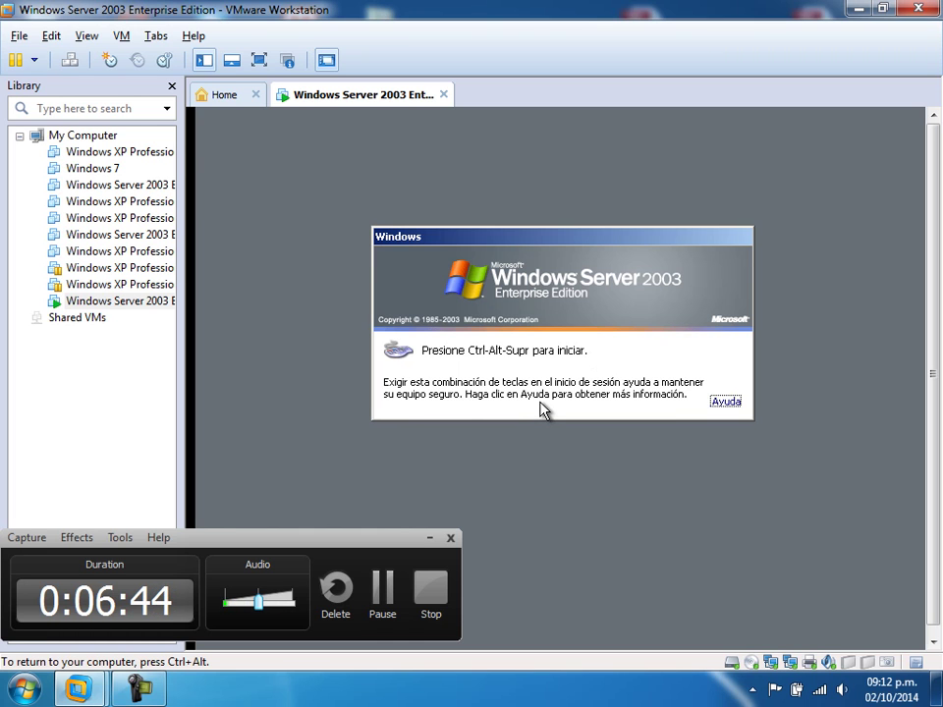
- Send Ctrl+Alt+Insert, pick the domain, and sign in as Administrador with the administrator password
key(ctrl+alt+Insert)
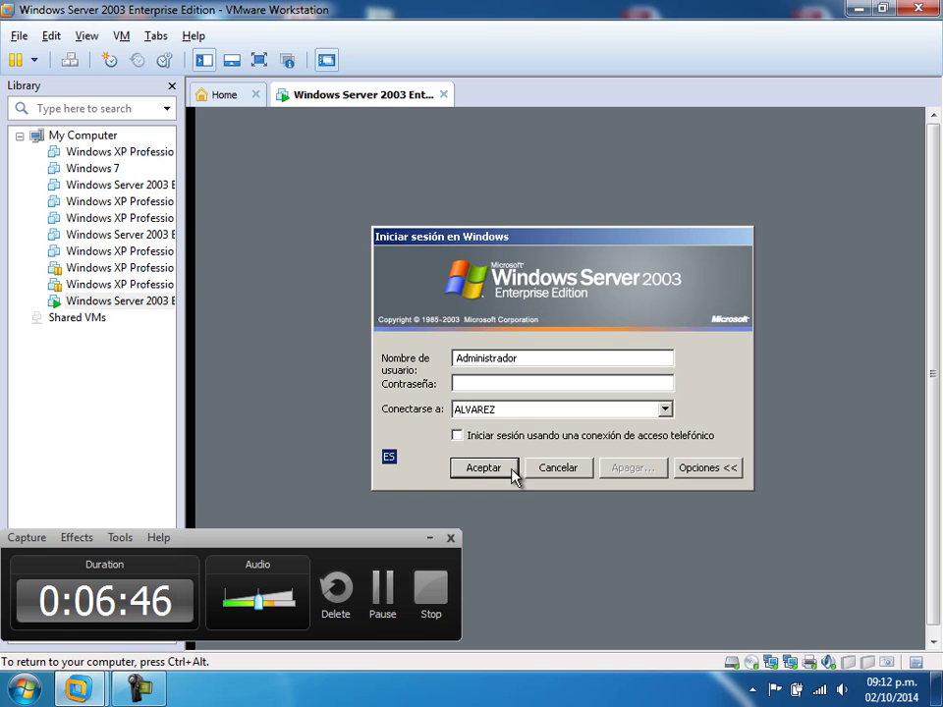
click(503, 411)
click(505, 414)
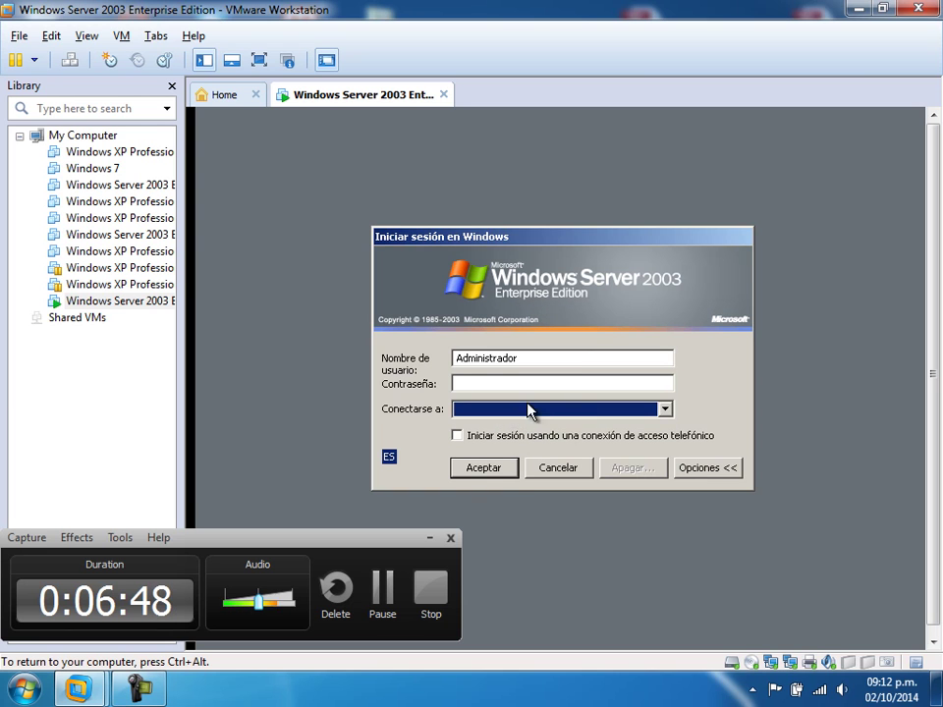
click(664, 415)
click(643, 425)
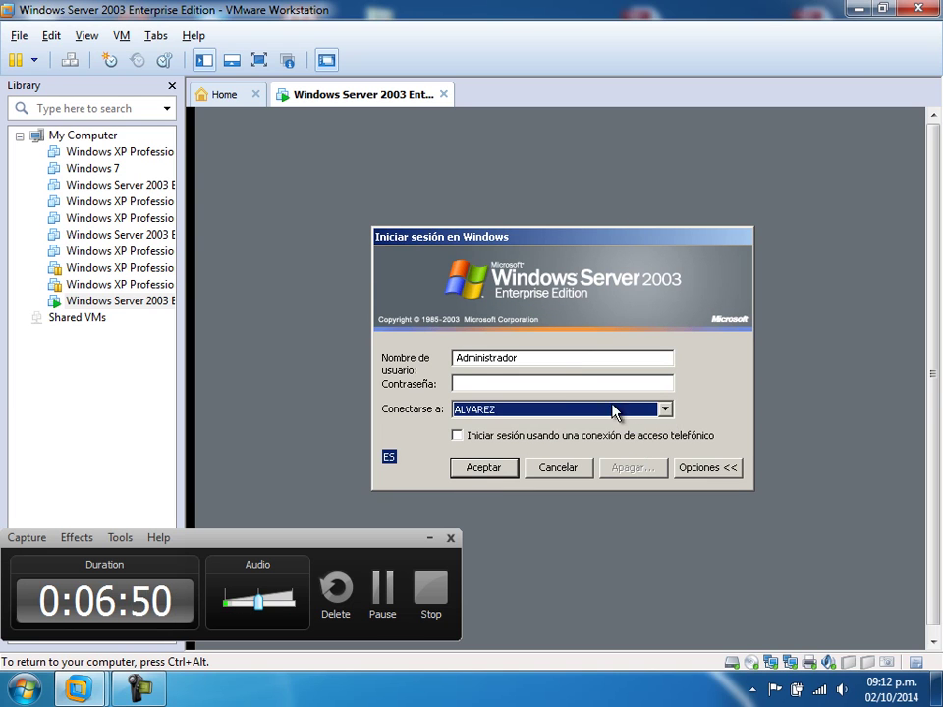
click(565, 383)
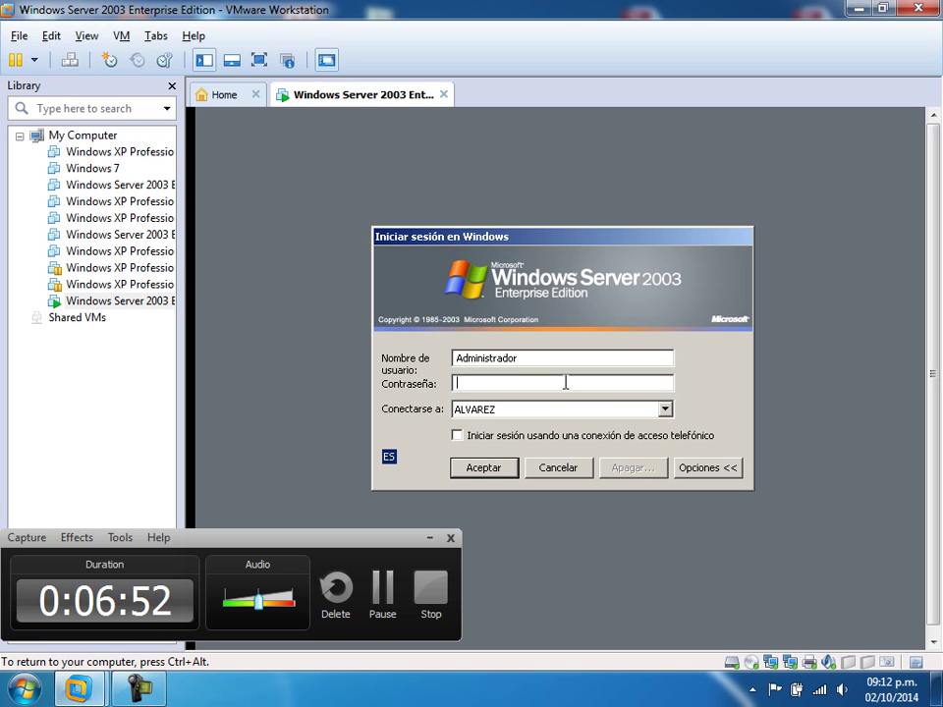
text(••••••)
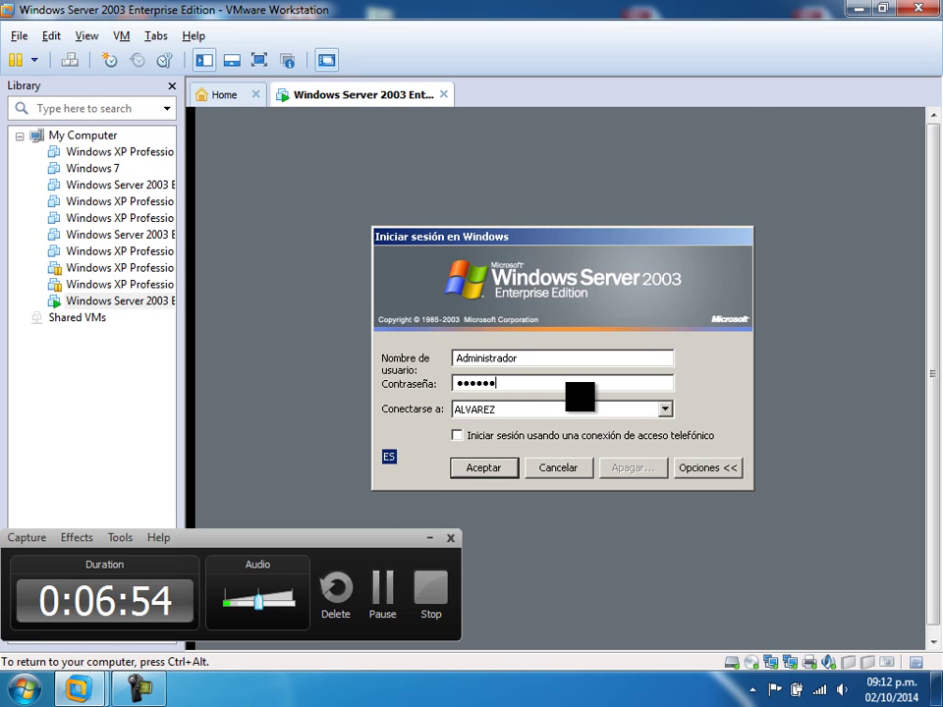
text(•••)
key(Return)
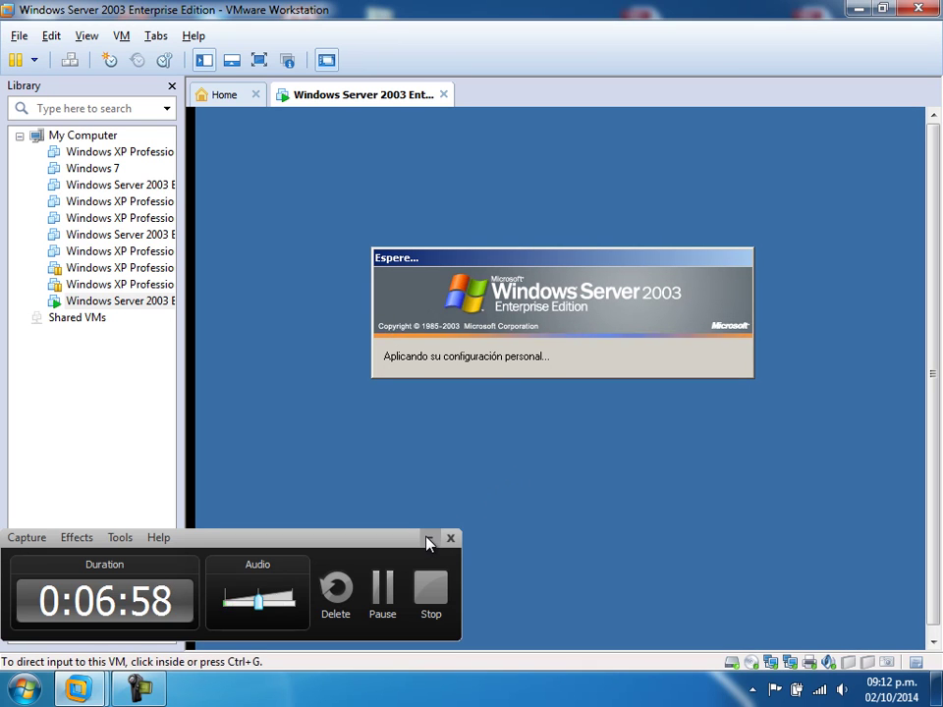
- Wait for the wizard to install DHCP, Active Directory and DNS with the 10.0.0.10–10.255.255.254 scope
click(428, 542)
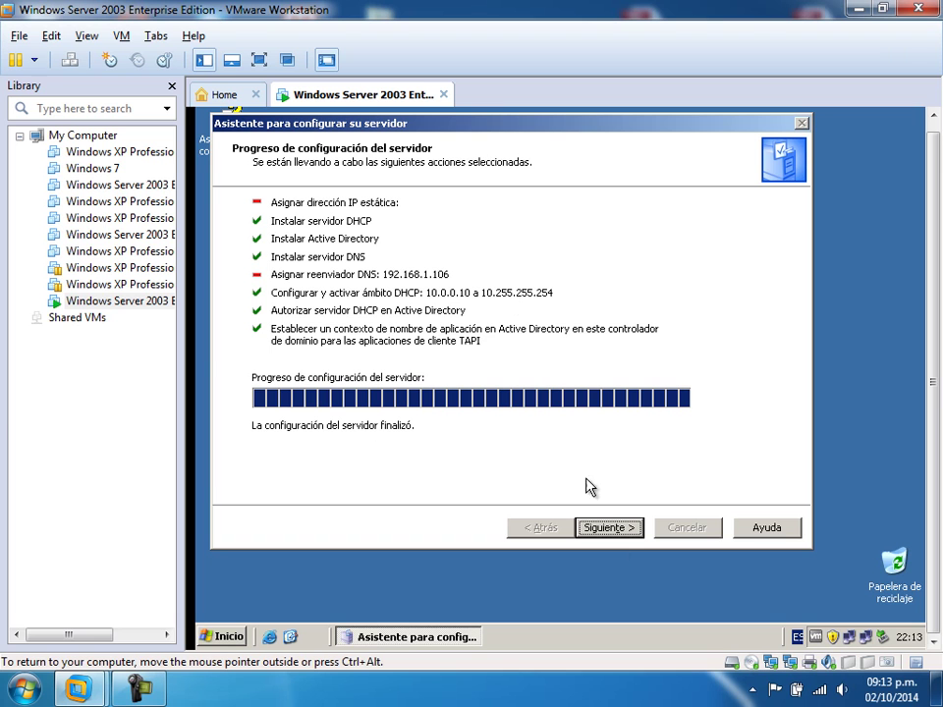
- Close the finished configuration wizard past its DNS forwarder warning and minimize Administre su servidor
click(606, 528)
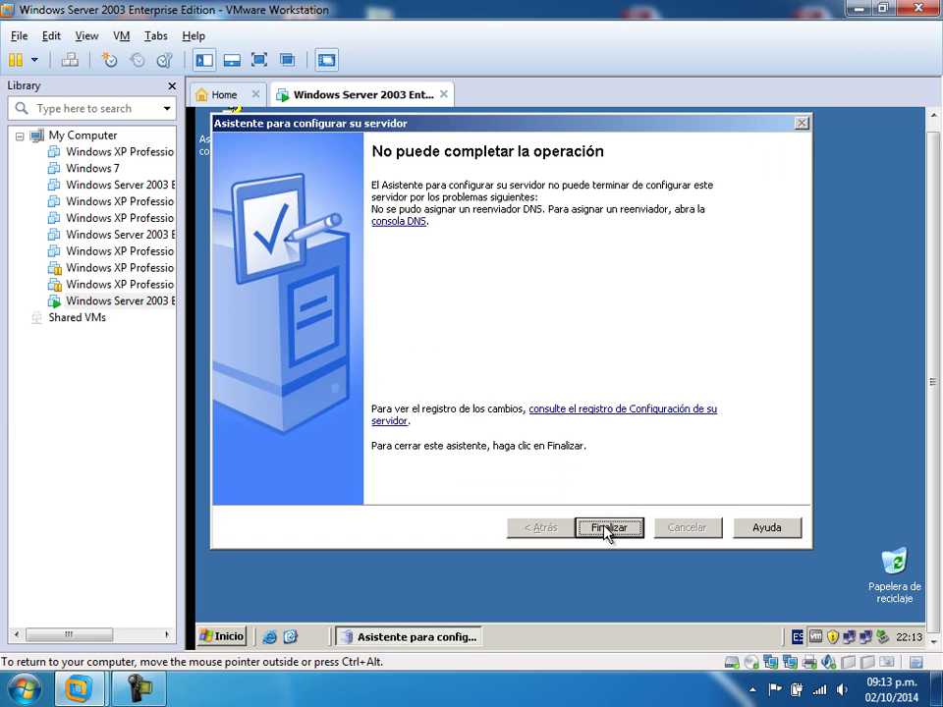
click(605, 528)
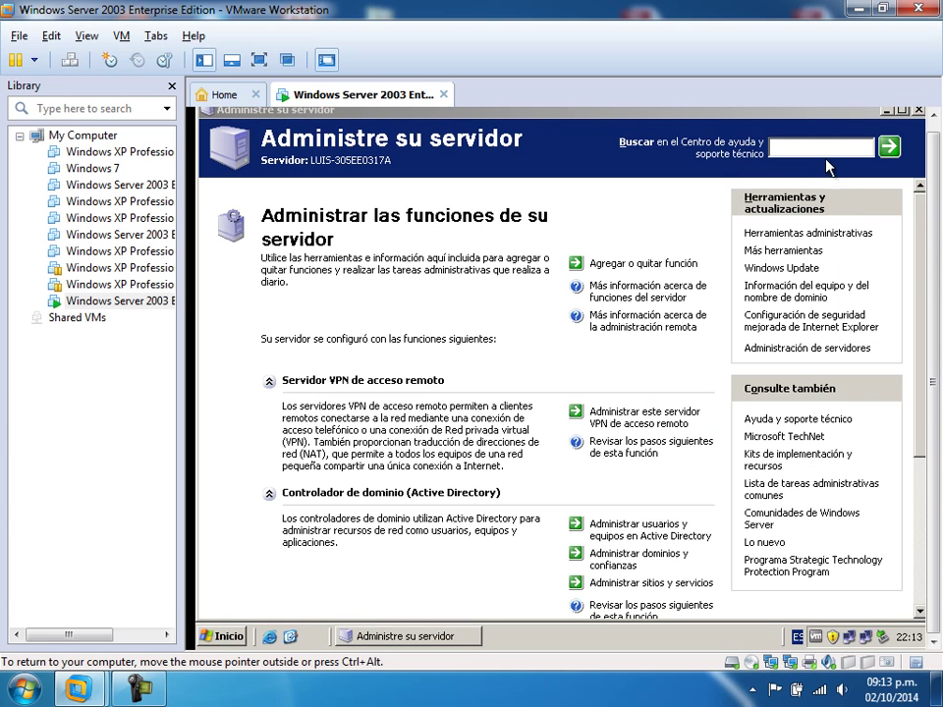
drag(921, 240, 926, 320)
click(885, 111)
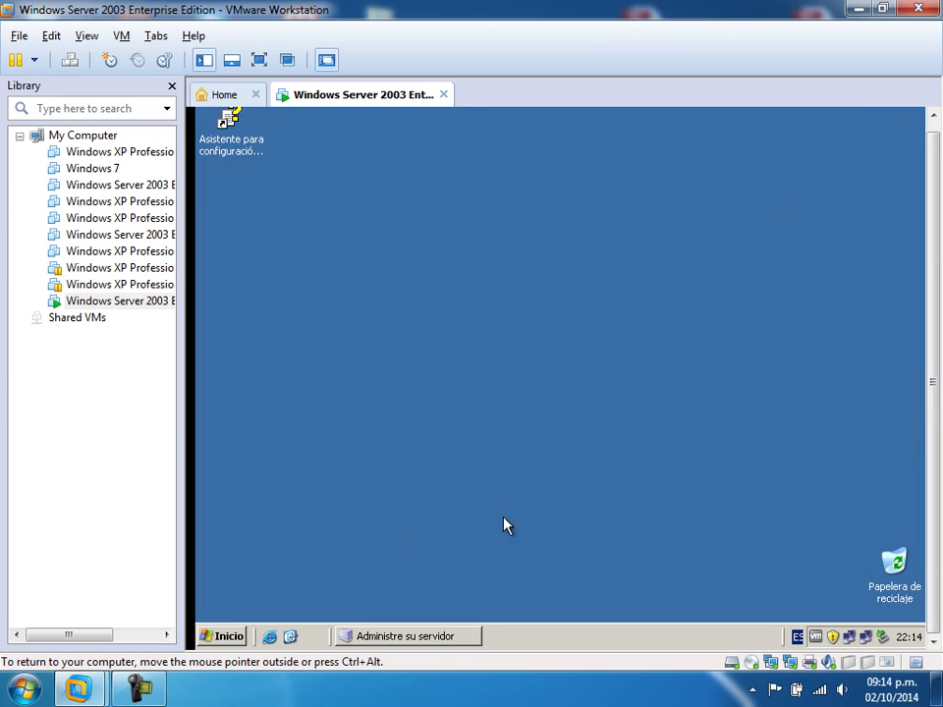
- Open the WAN connection's Protocolo de Internet (TCP/IP) properties from Conexiones de red
click(222, 636)
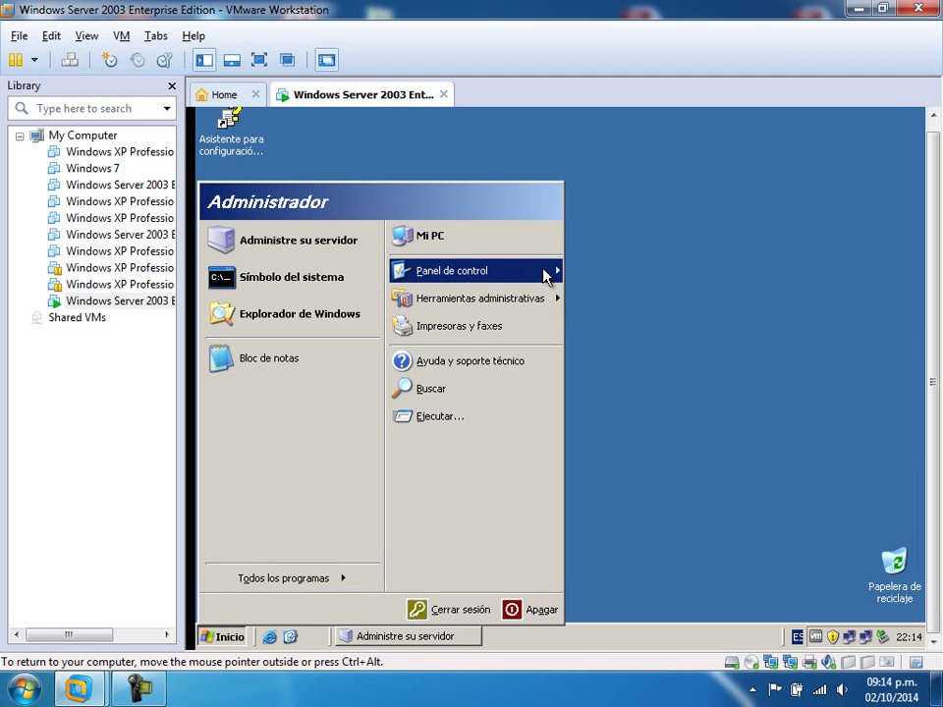
mouse_move(560, 272)
mouse_move(750, 213)
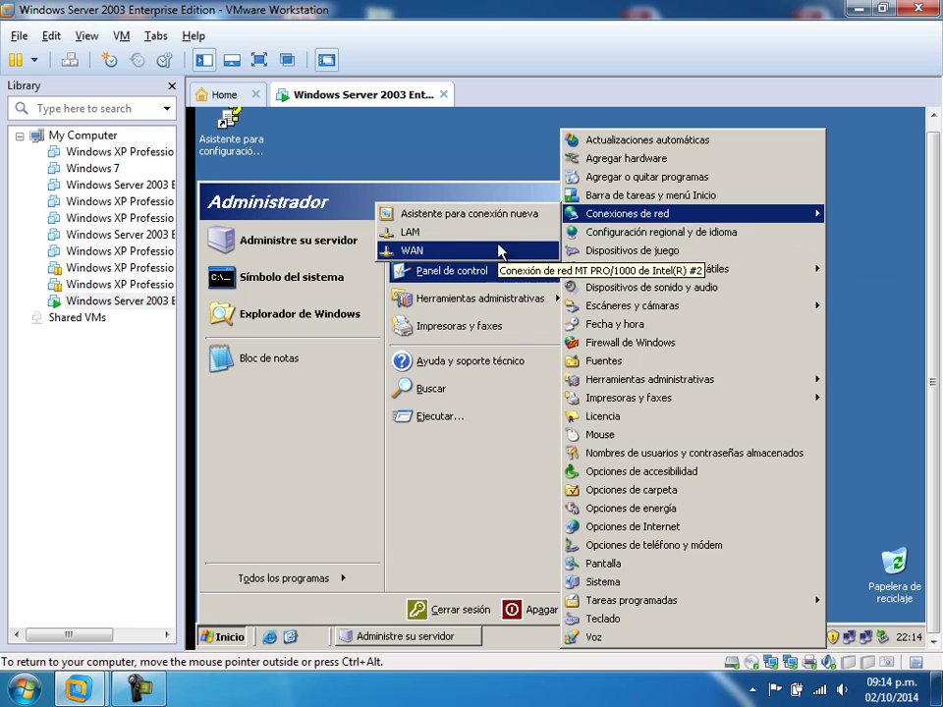
right_click(499, 251)
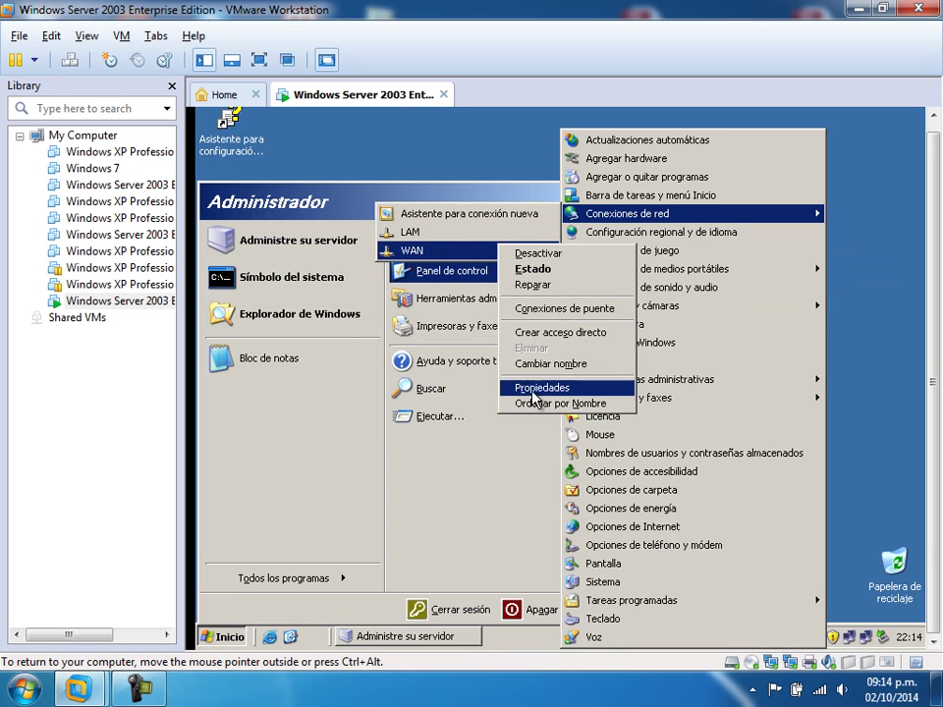
click(527, 388)
double_click(398, 397)
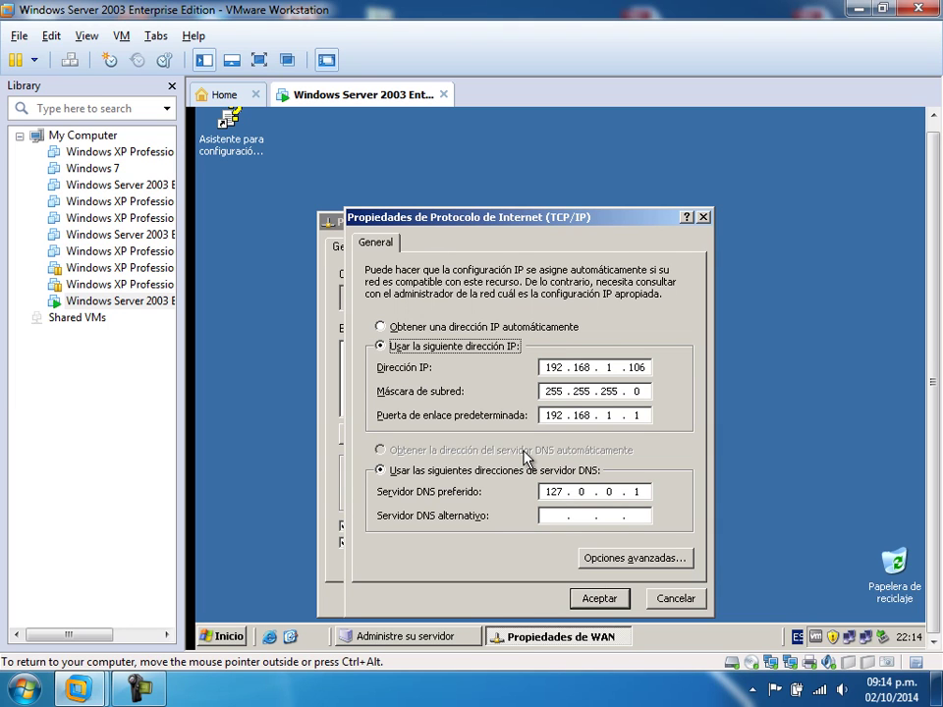
- Set the WAN preferred DNS to 192.168.1.106 and register in DNS with this connection's suffix
click(573, 491)
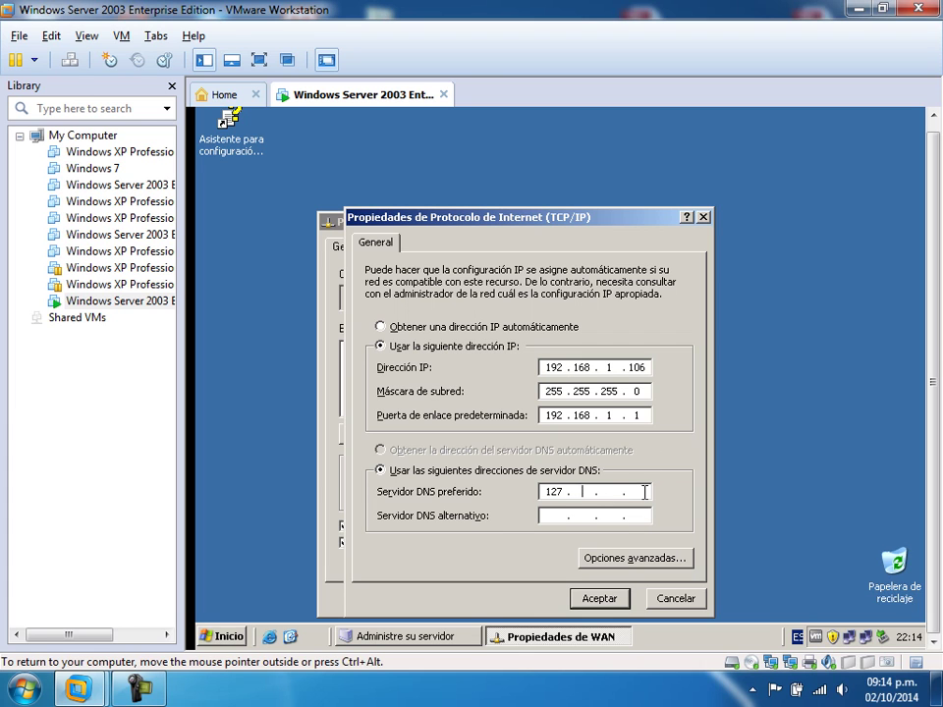
text(192 . 1)
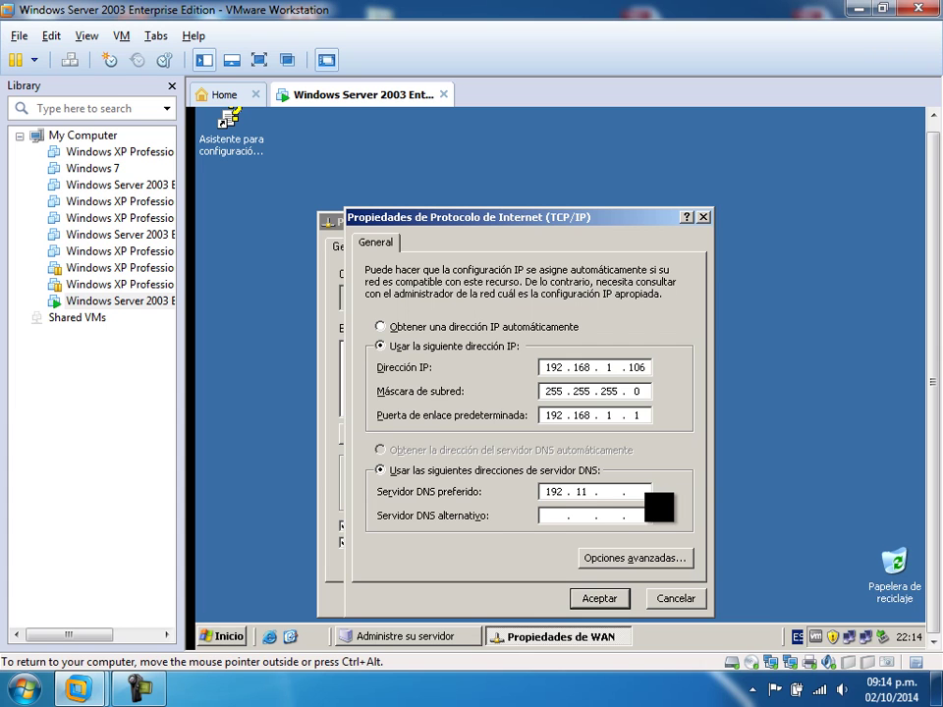
text(68 .)
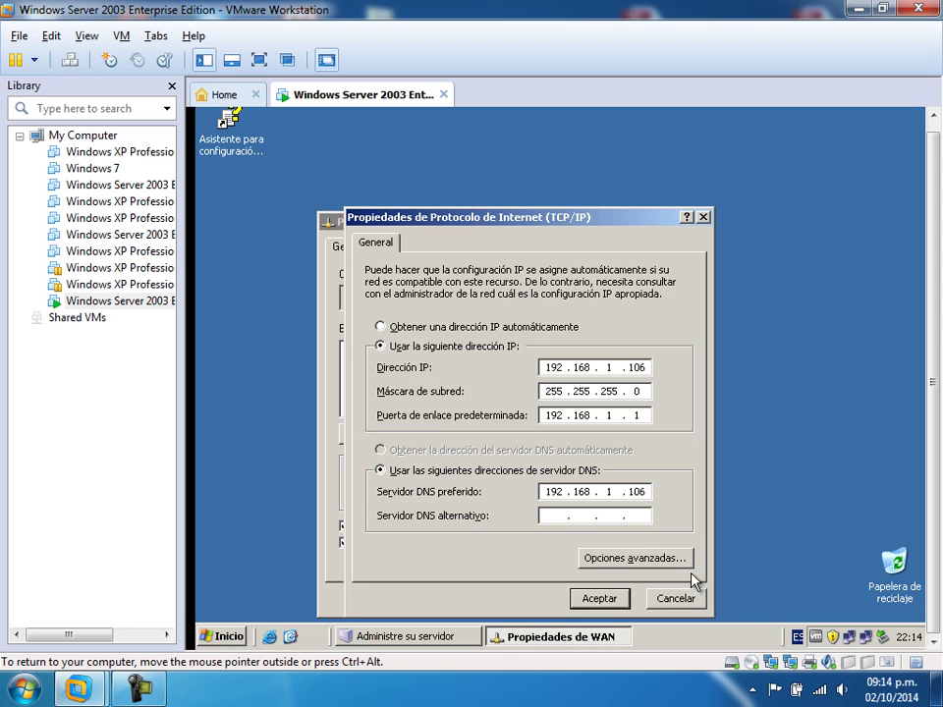
click(631, 556)
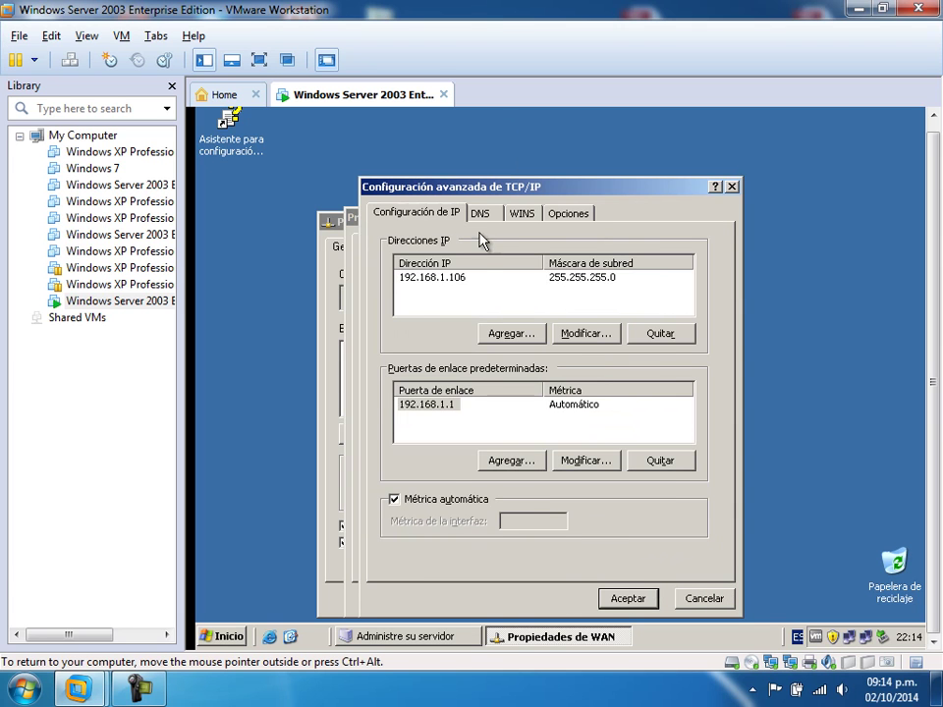
click(479, 217)
click(444, 562)
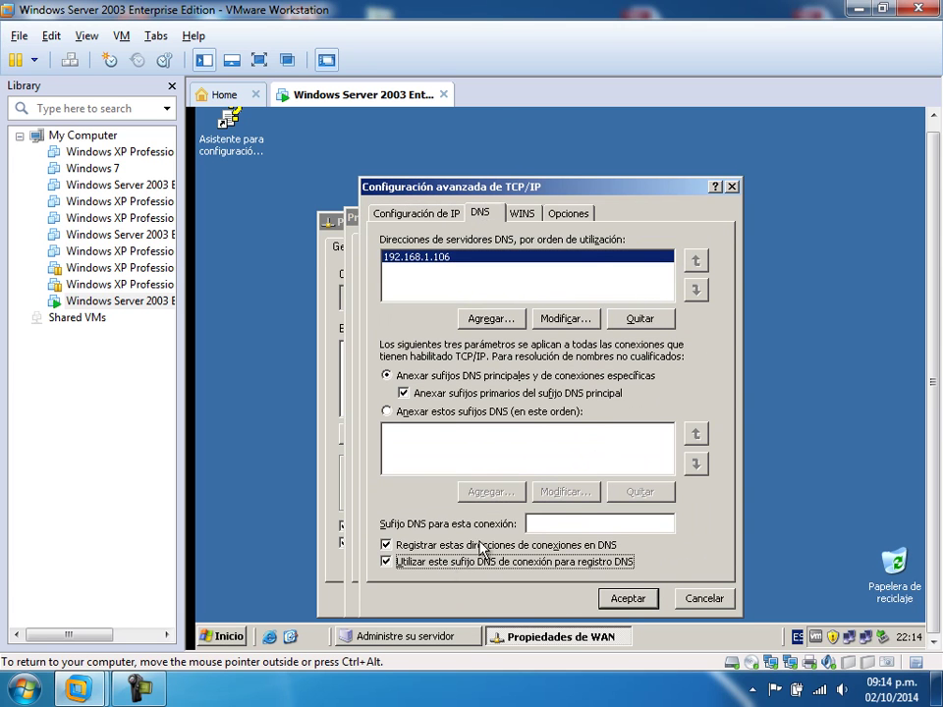
click(545, 526)
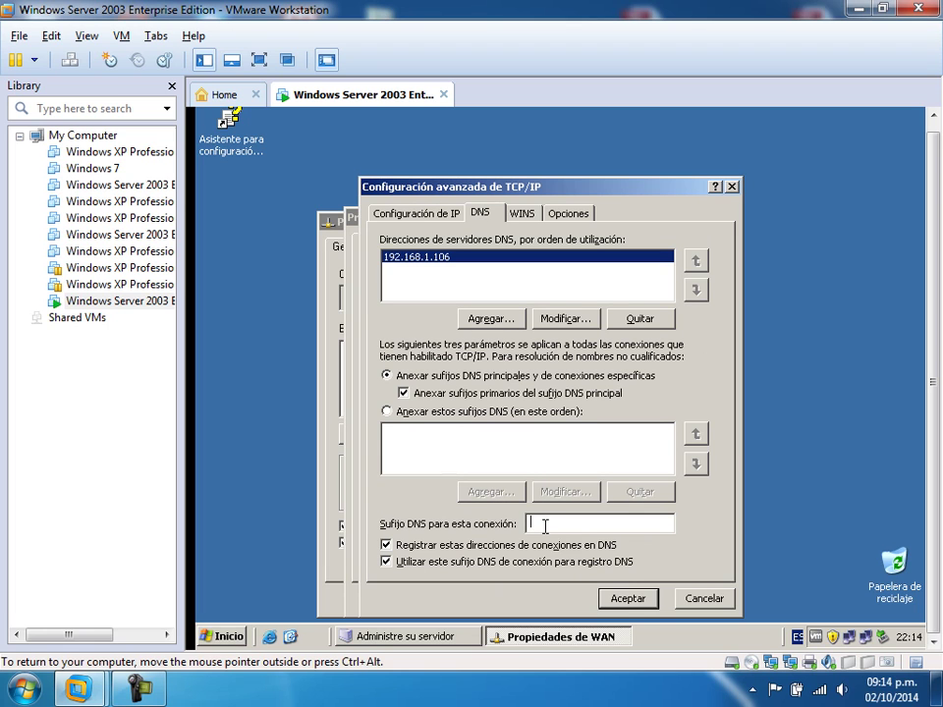
text(alvarez.luis)
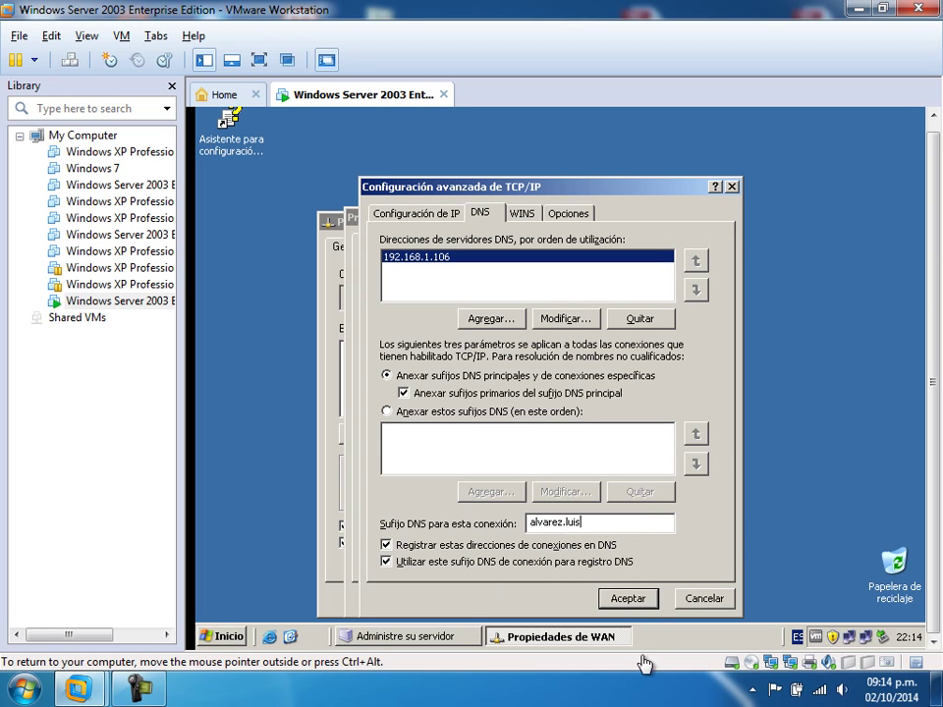
click(630, 597)
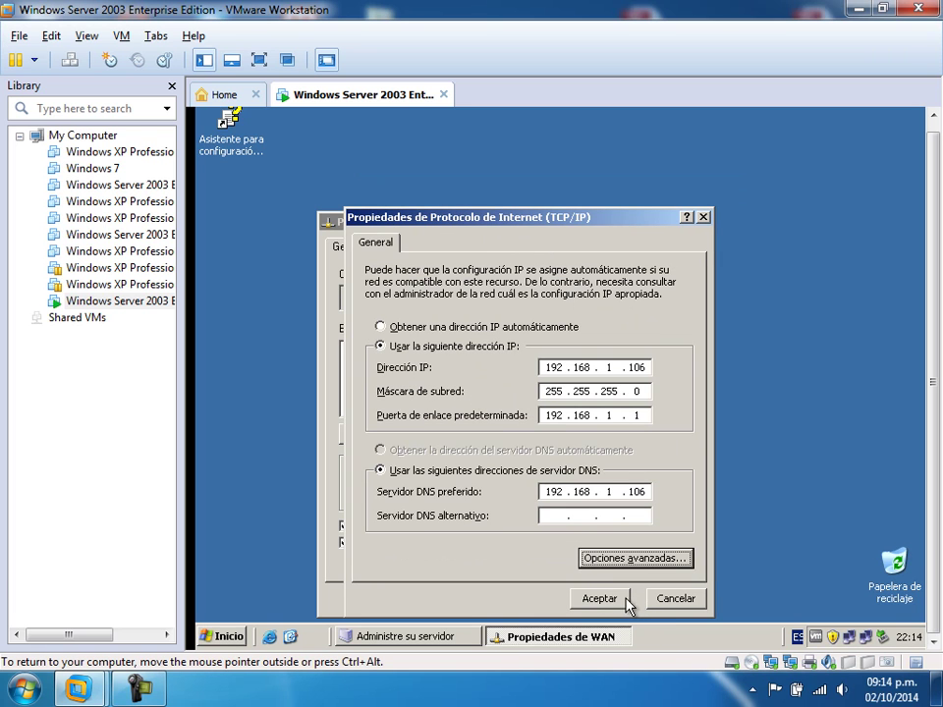
click(614, 601)
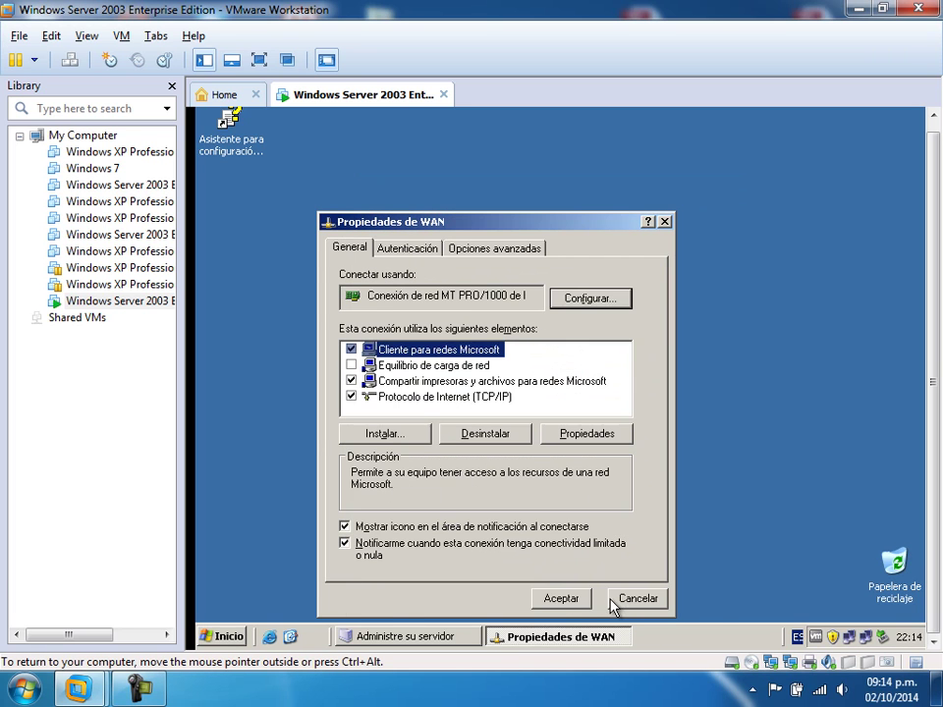
click(560, 599)
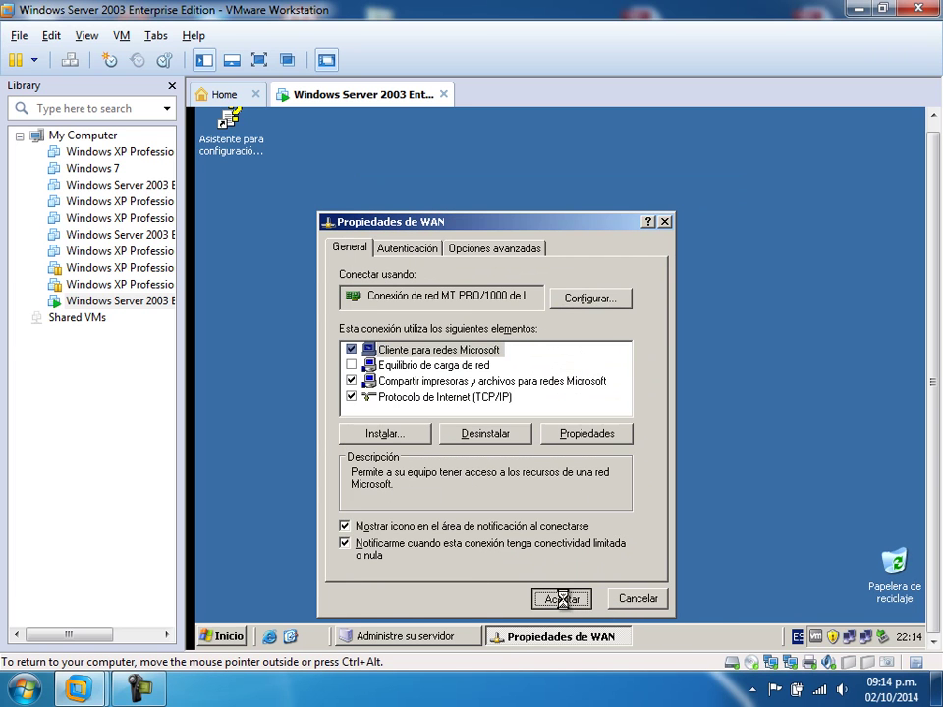
- Replace the server LAM connection's preferred DNS server 127.0.0.1 with 10.25.30.1
click(233, 644)
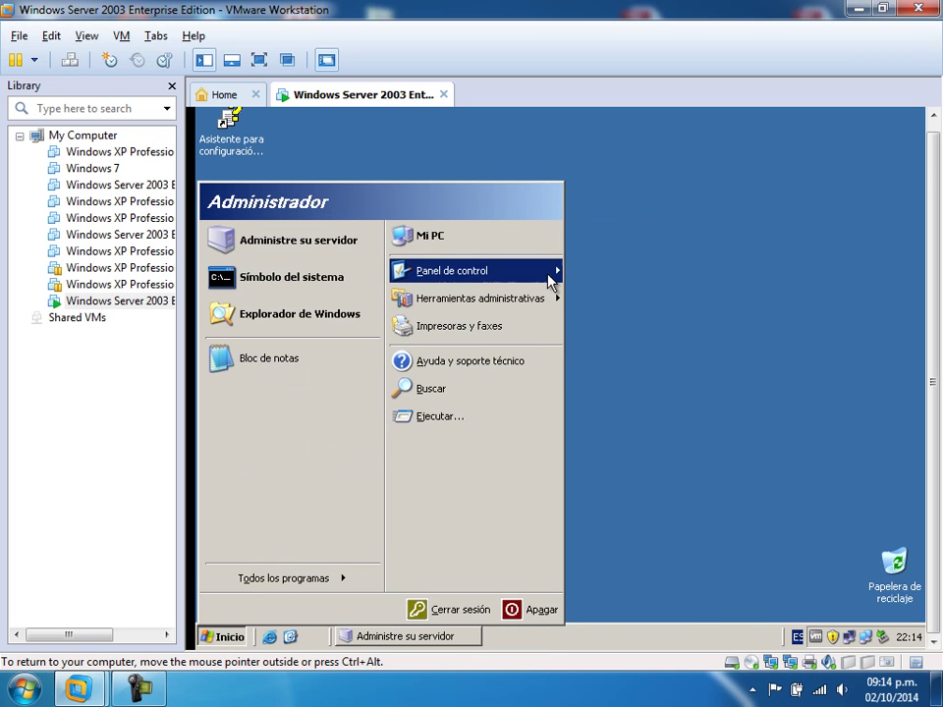
mouse_move(551, 276)
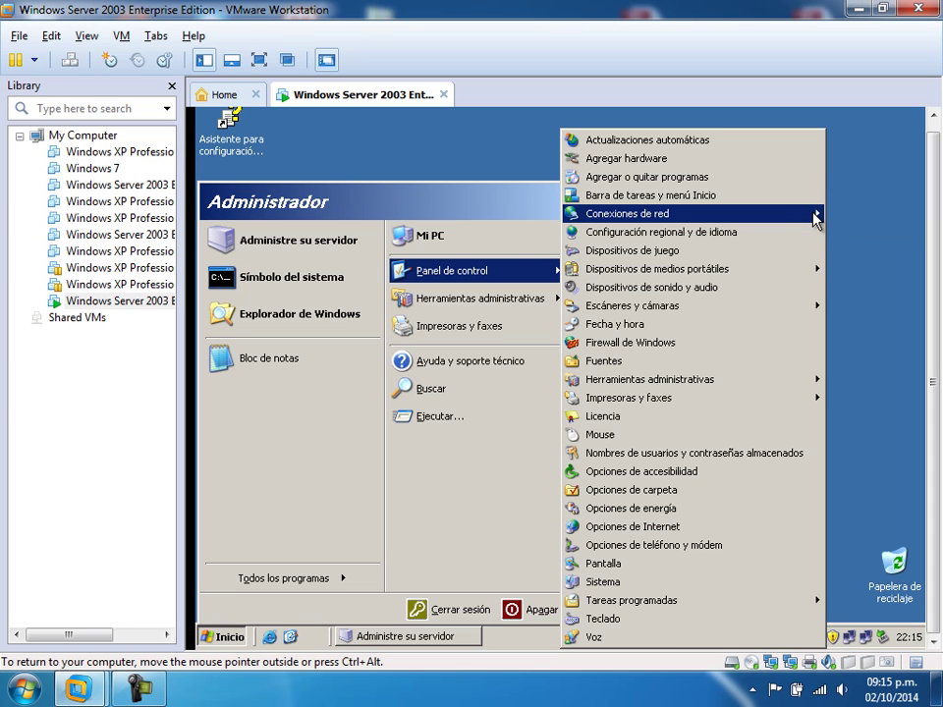
mouse_move(813, 214)
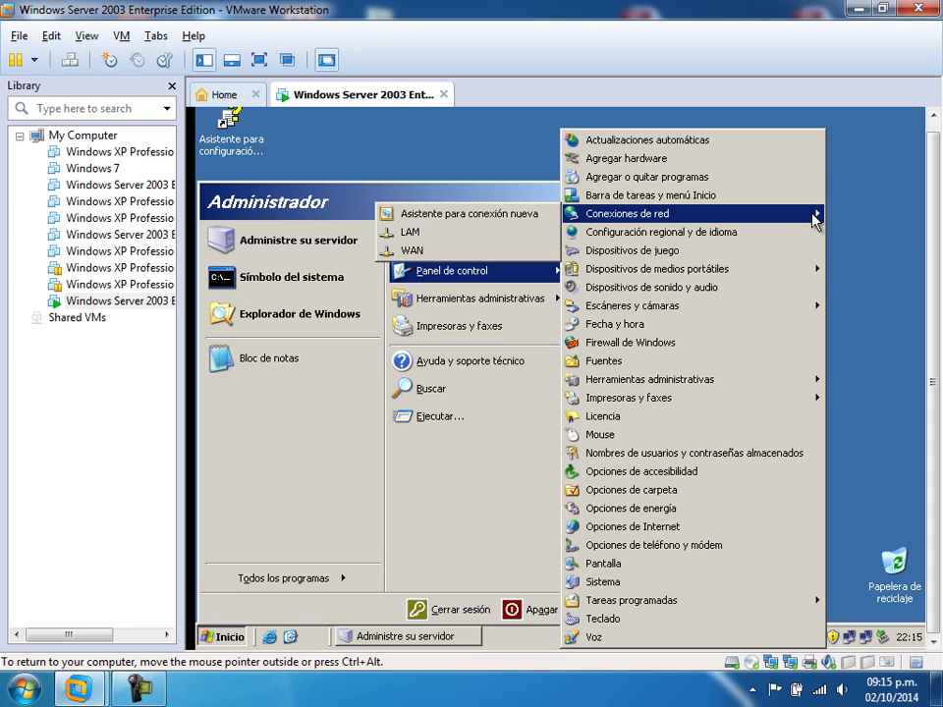
right_click(465, 239)
click(500, 372)
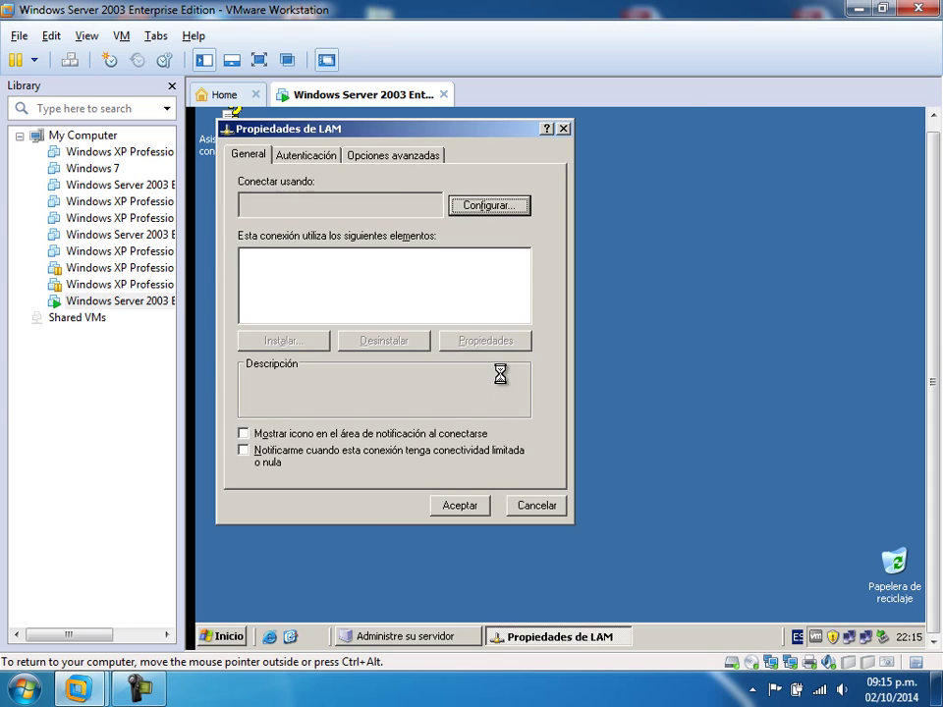
double_click(406, 305)
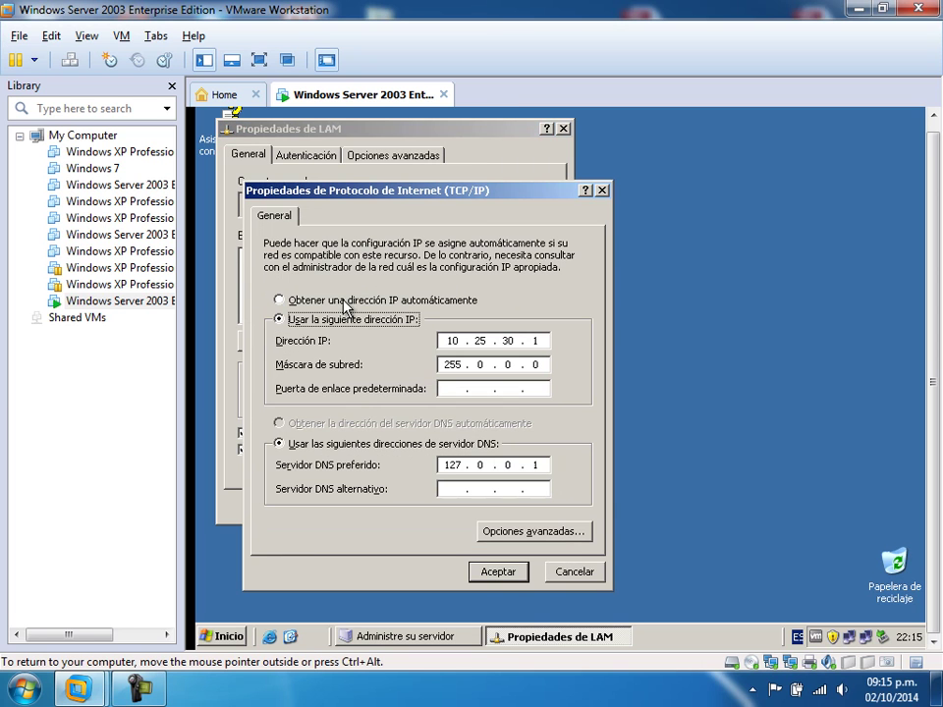
click(541, 465)
key(BackSpace)
key(BackSpace)
key(BackSpace)
key(BackSpace)
key(BackSpace)
key(BackSpace)
click(543, 464)
text(10)
key(period)
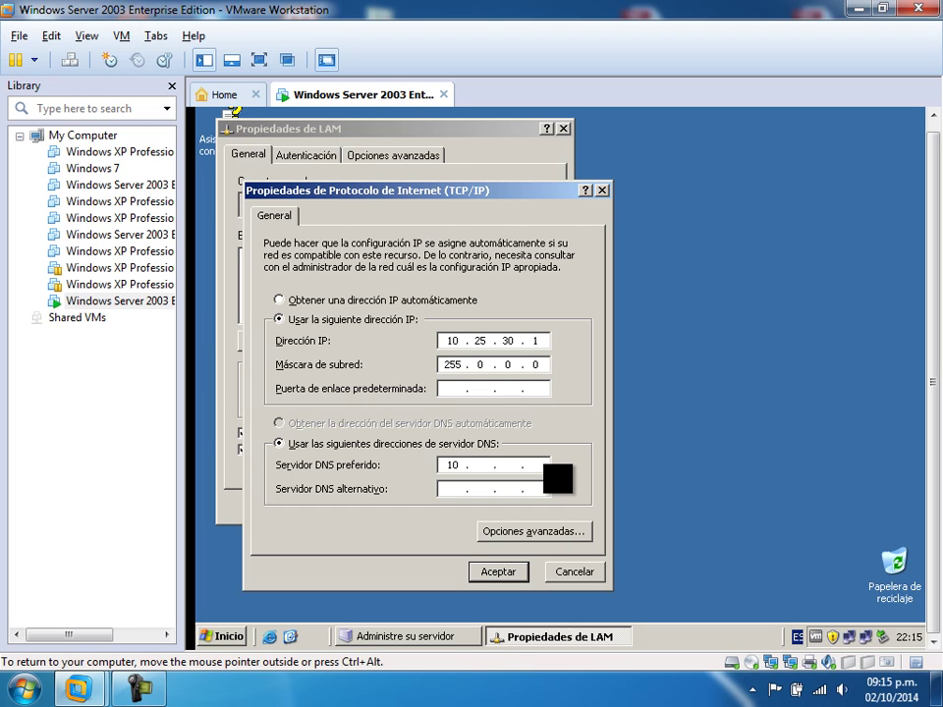
text(25 . 30)
- Enter the connection's DNS suffix and register it in DNS, then confirm all dialogs
click(556, 539)
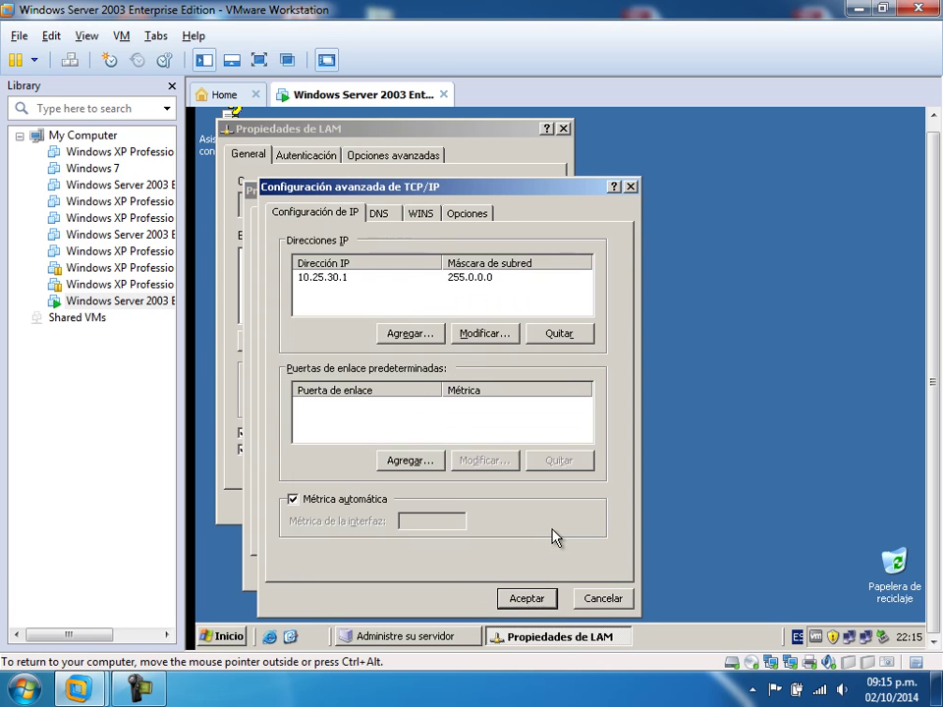
click(386, 215)
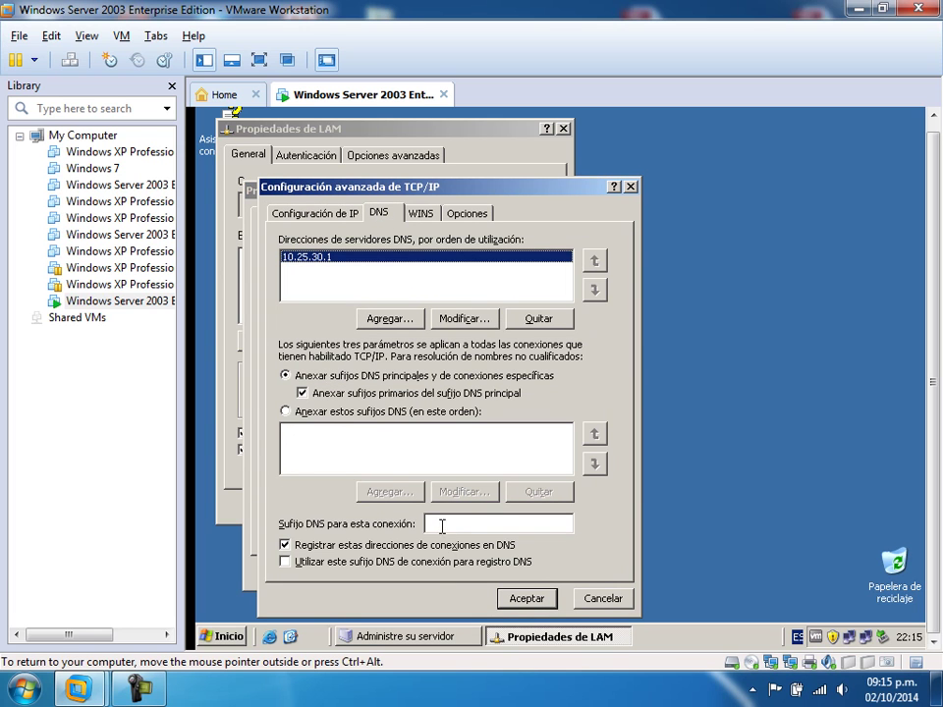
click(427, 562)
click(450, 523)
text(ala)
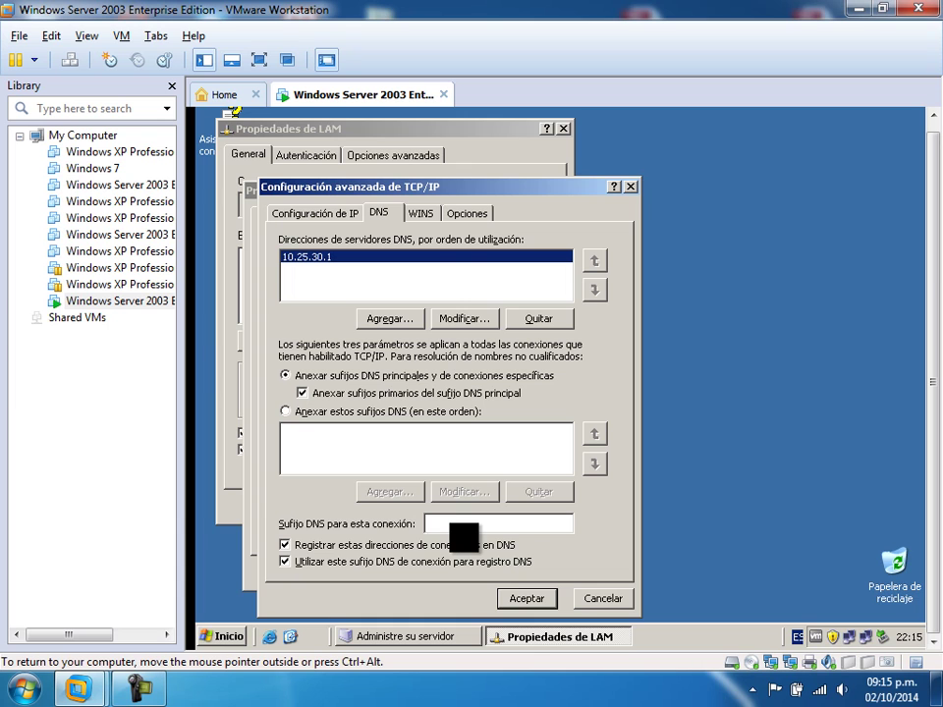
key(BackSpace)
key(BackSpace)
key(BackSpace)
text(varez.luis)
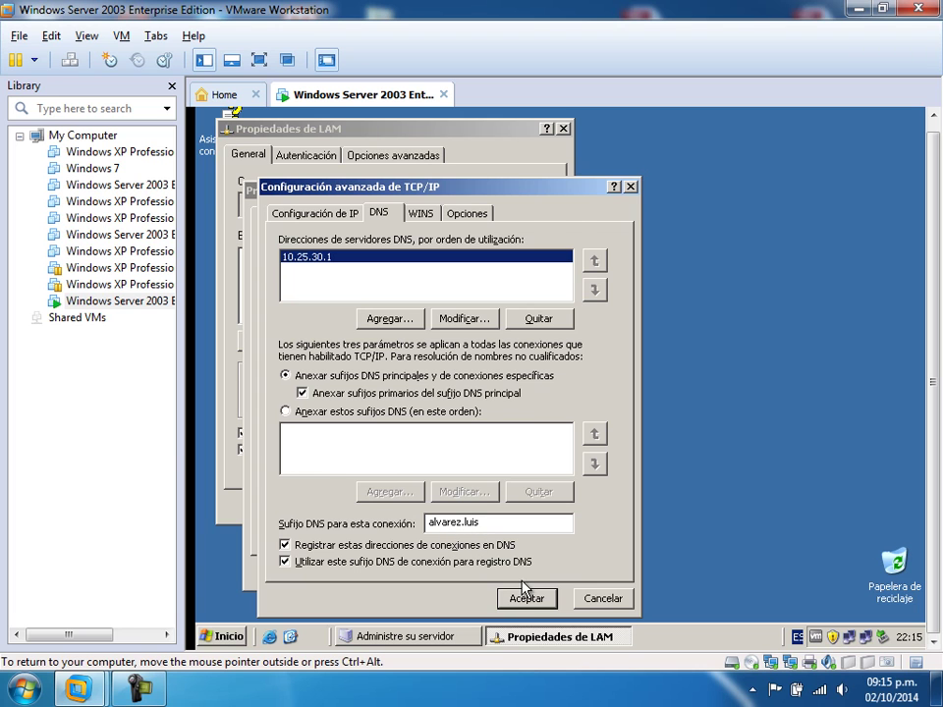
click(527, 598)
click(510, 574)
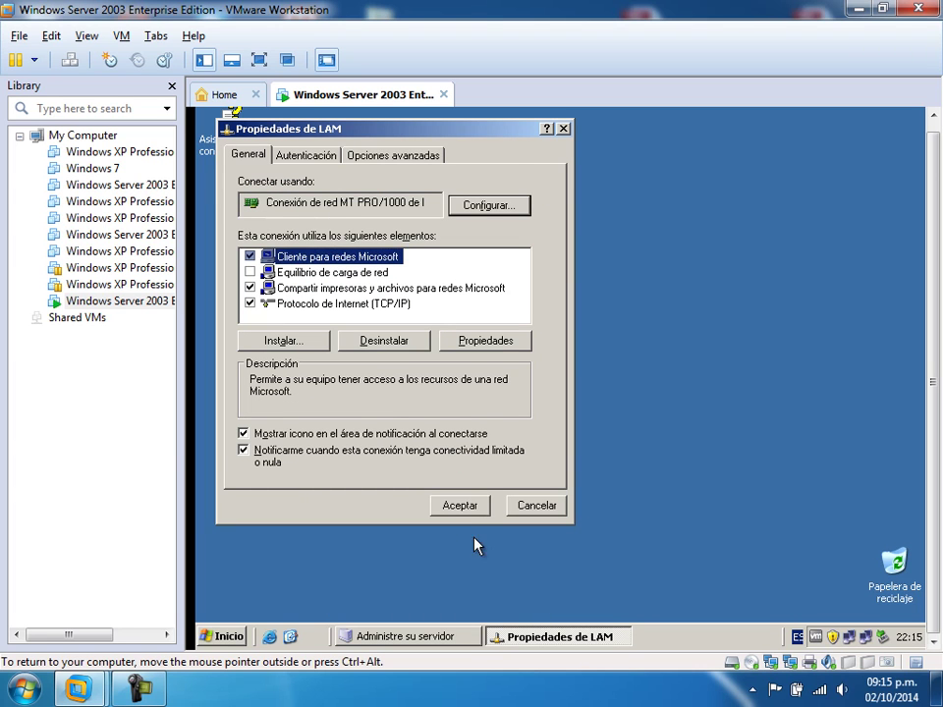
click(459, 506)
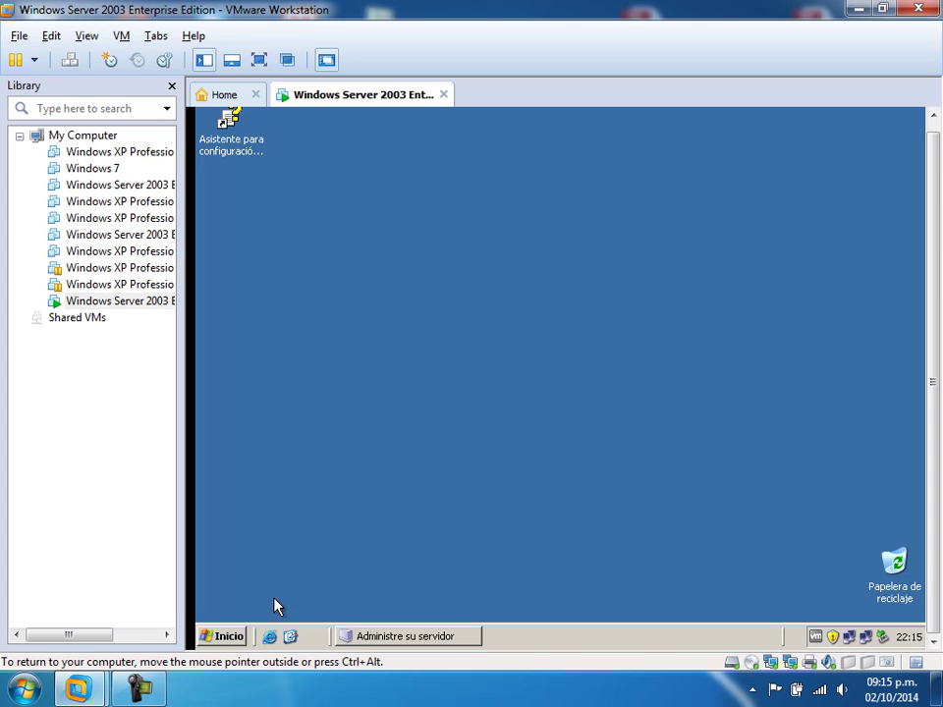
click(209, 635)
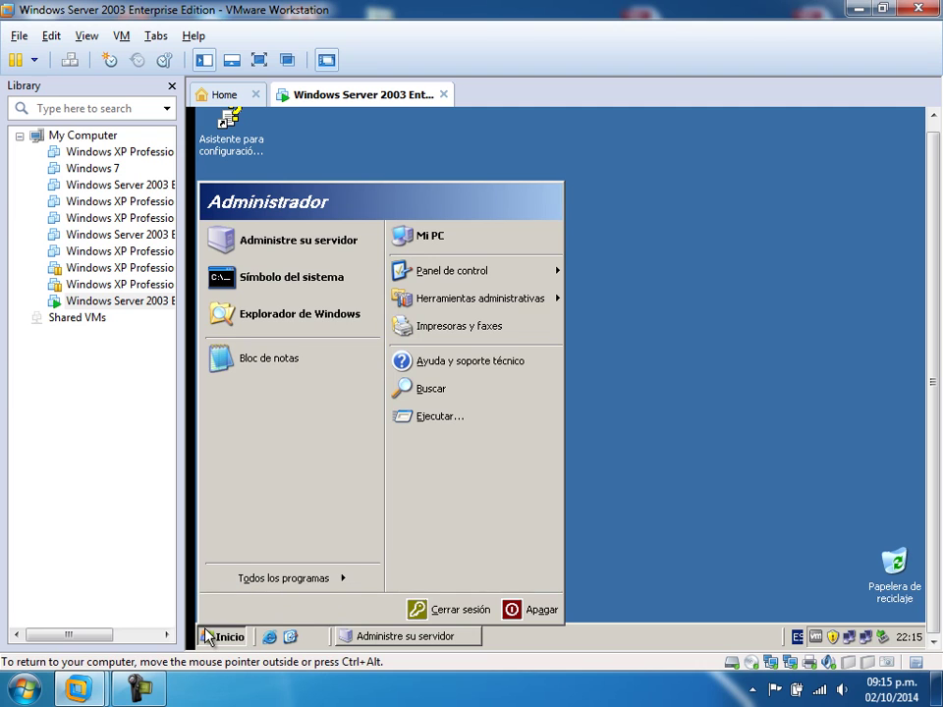
click(261, 285)
text(nslooku)
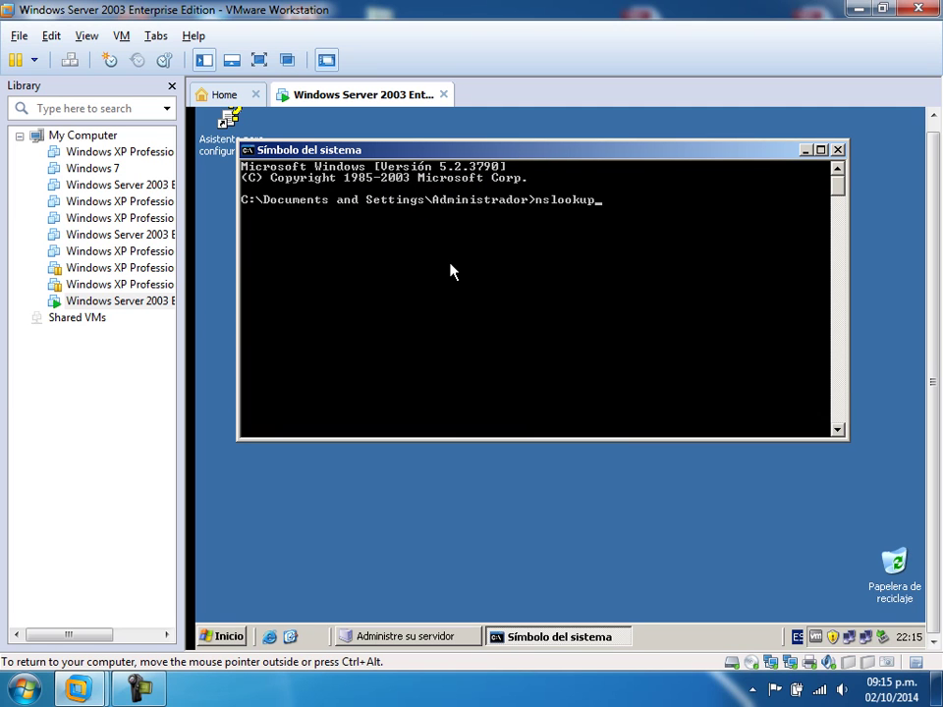
text(p)
key(Return)
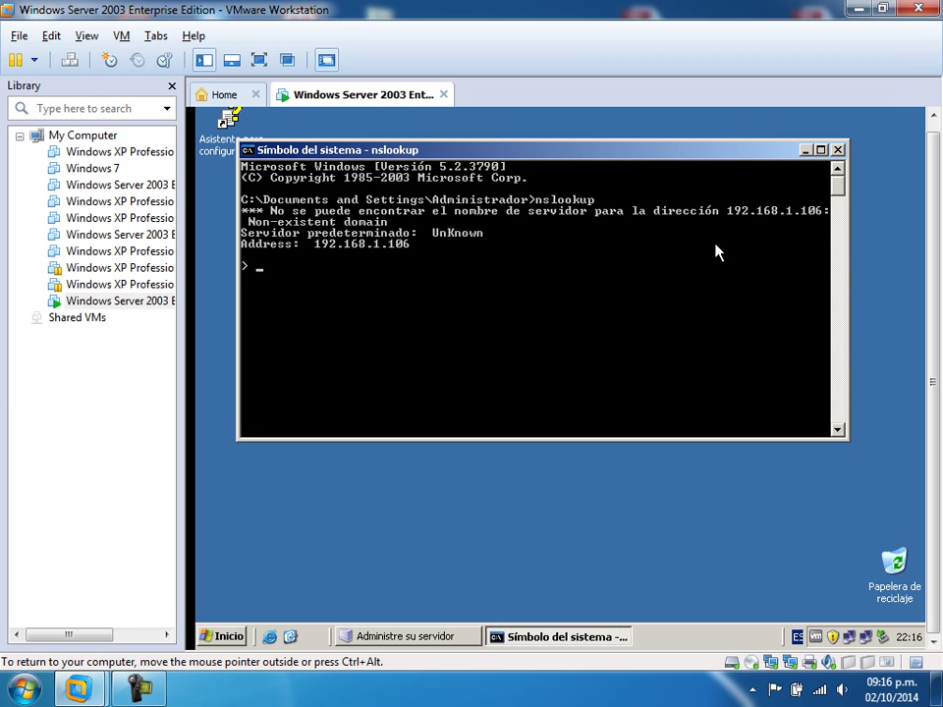
click(837, 150)
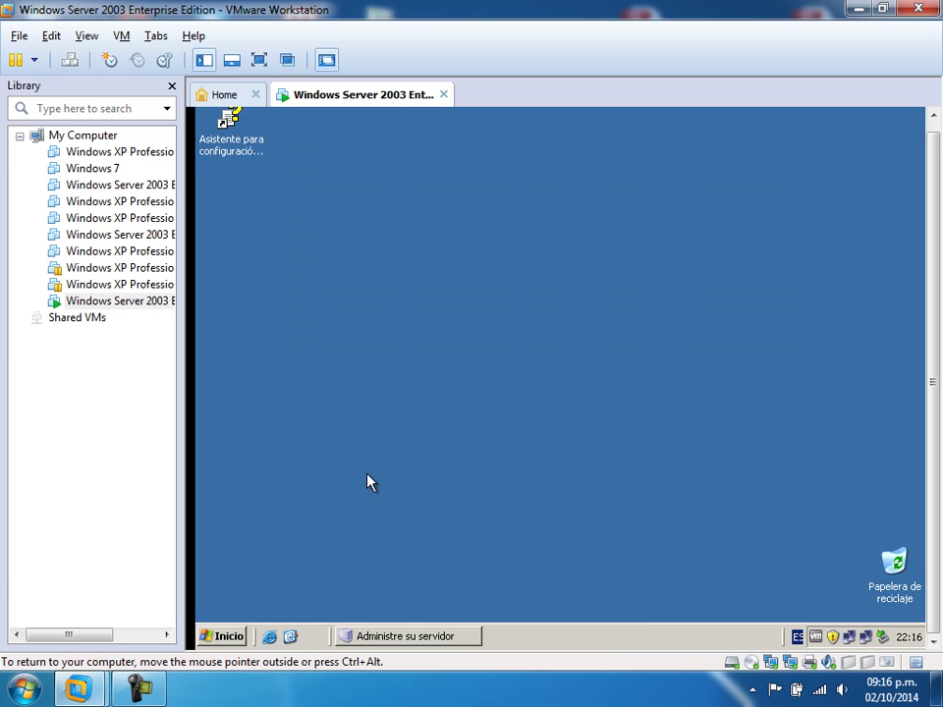
- Restart the server with the reason Hardware: mantenimiento (planeado)
click(220, 636)
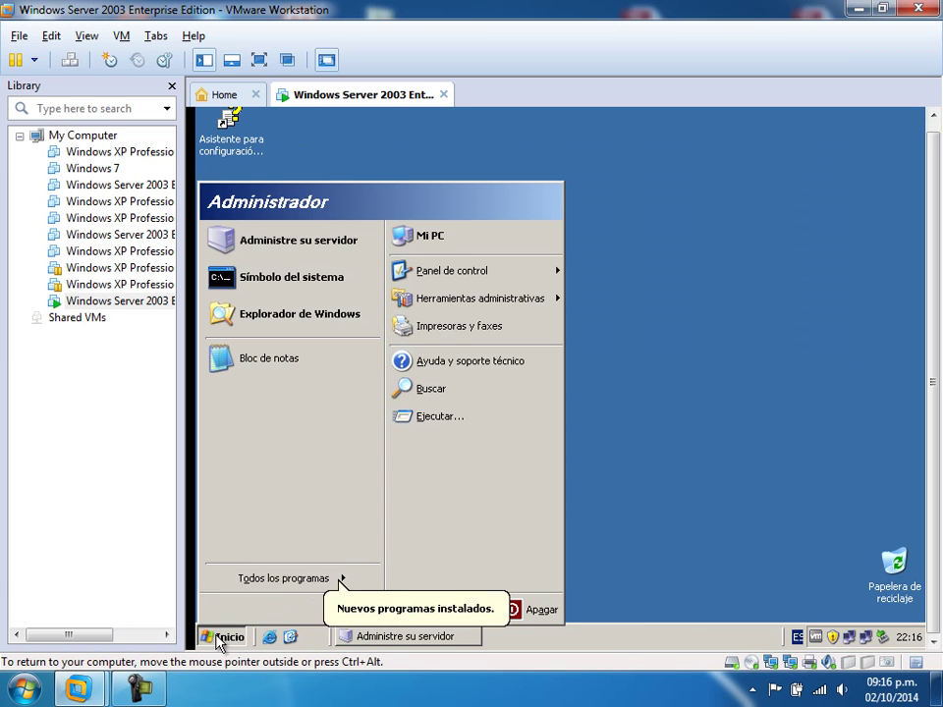
click(541, 611)
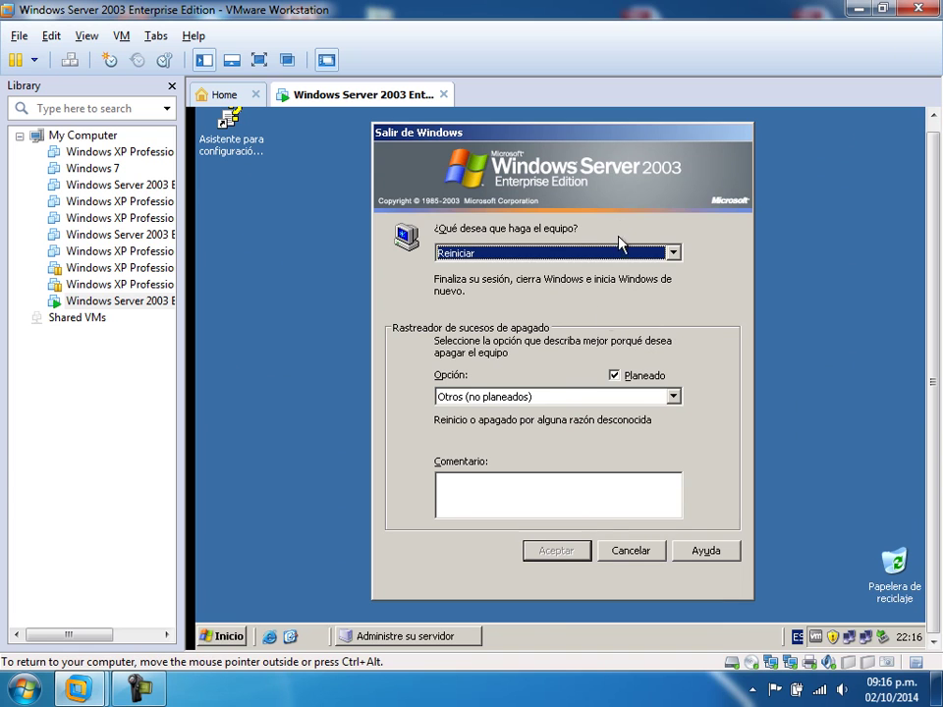
click(538, 397)
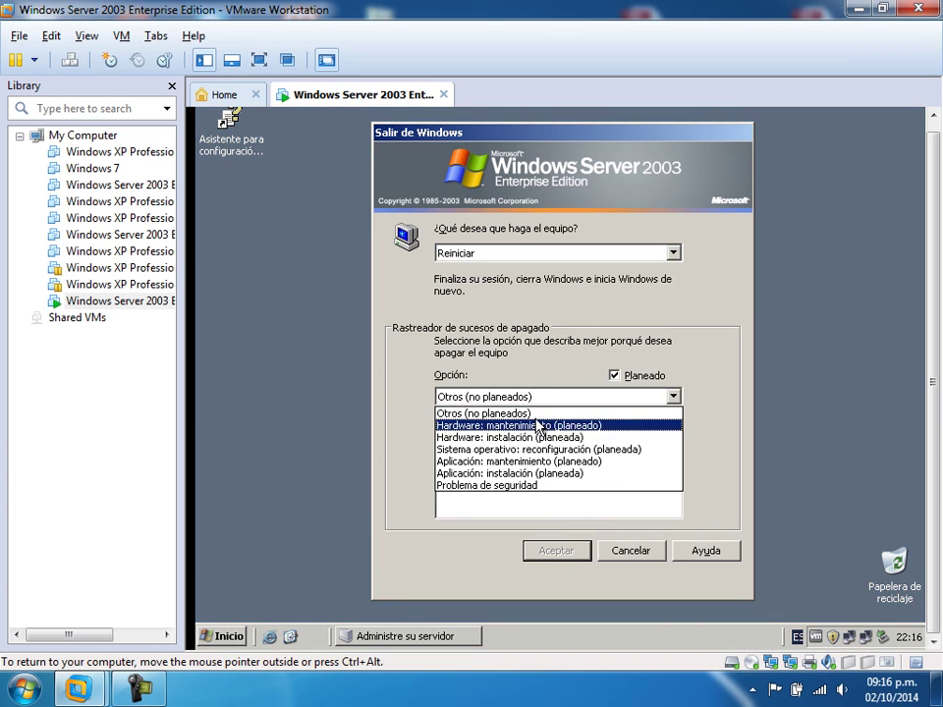
click(538, 426)
click(556, 553)
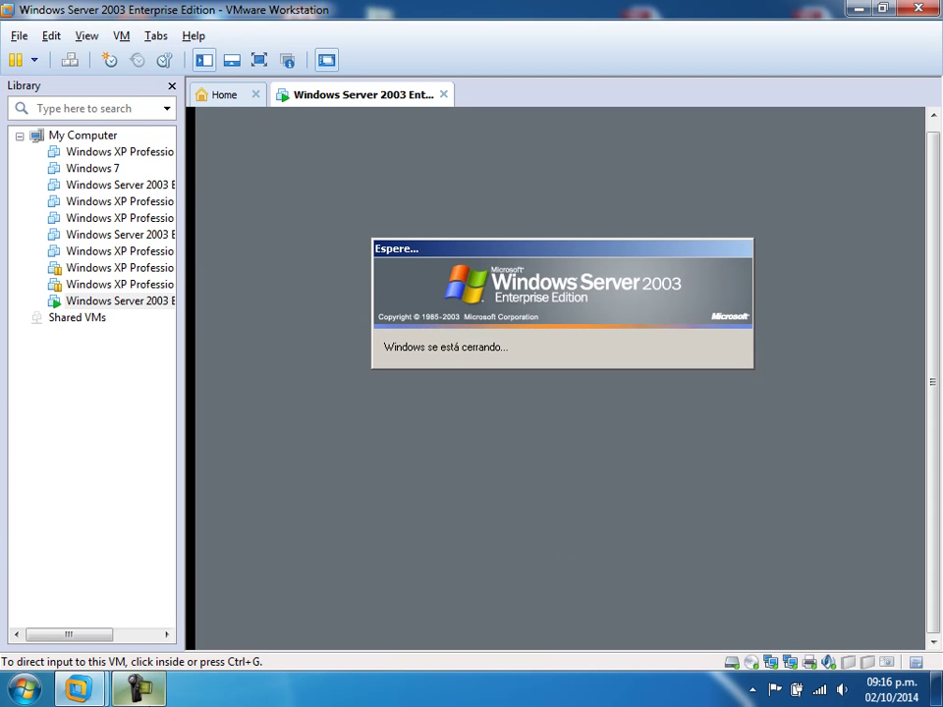
- Log back in as Administrator and minimize Administre su servidor
click(145, 685)
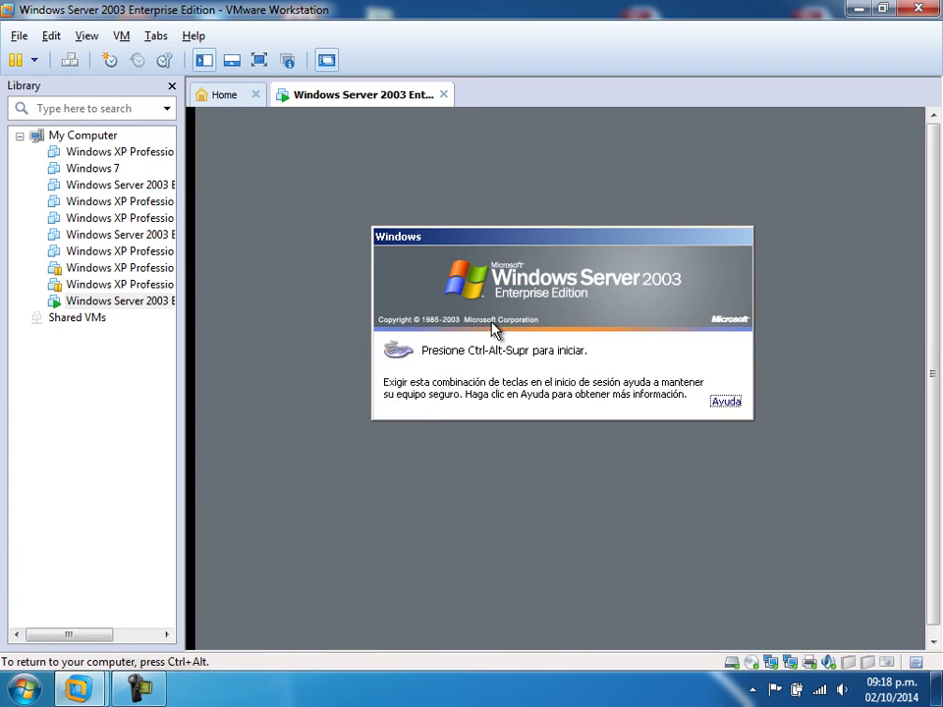
key(ctrl+alt+Insert)
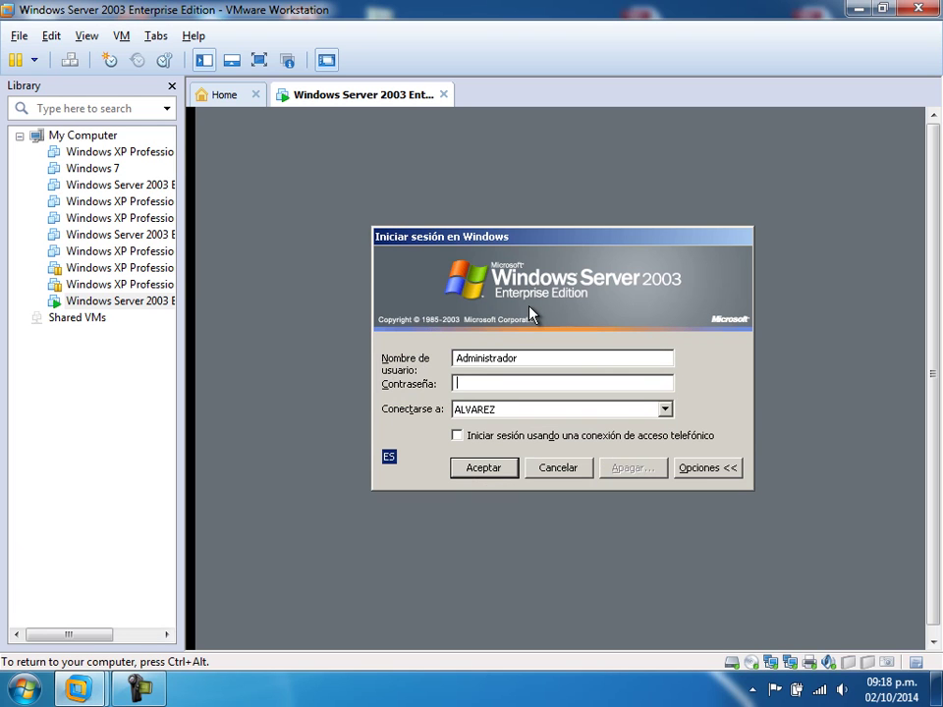
text(*********)
key(Return)
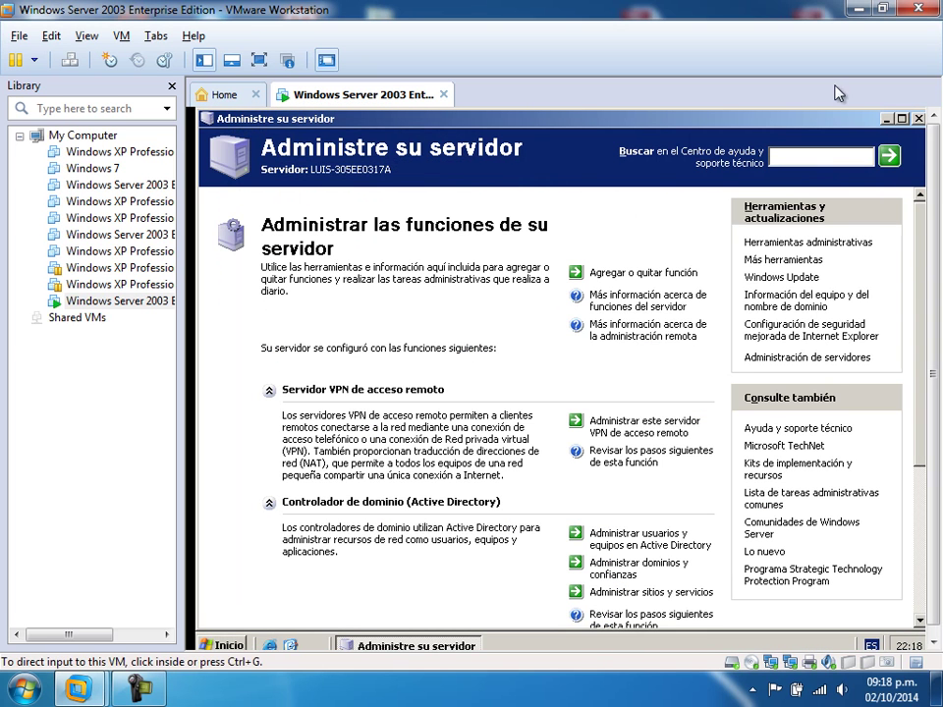
click(885, 118)
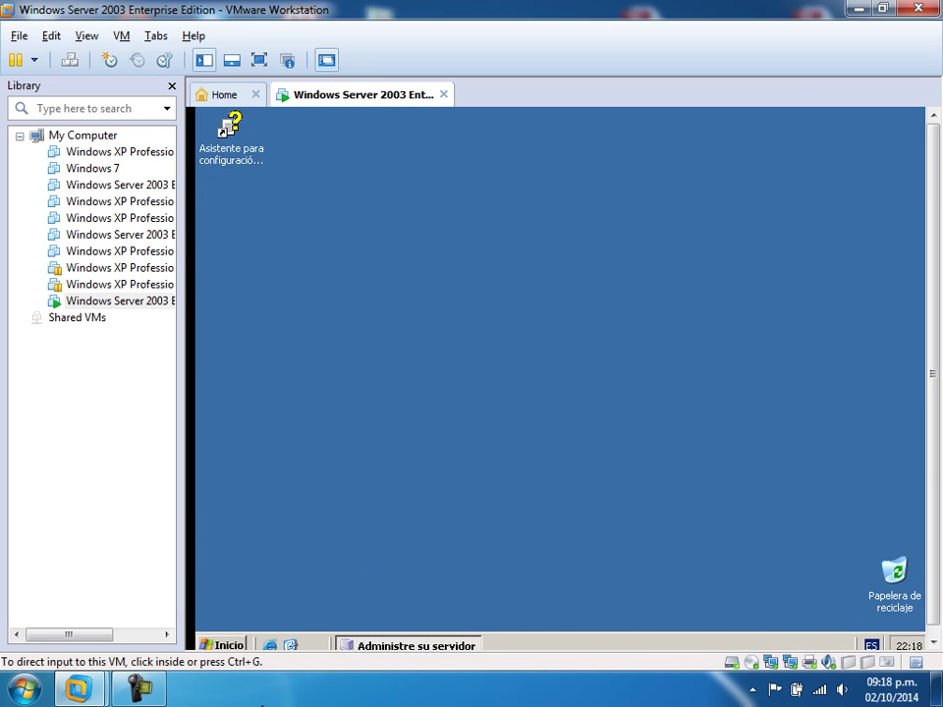
click(229, 645)
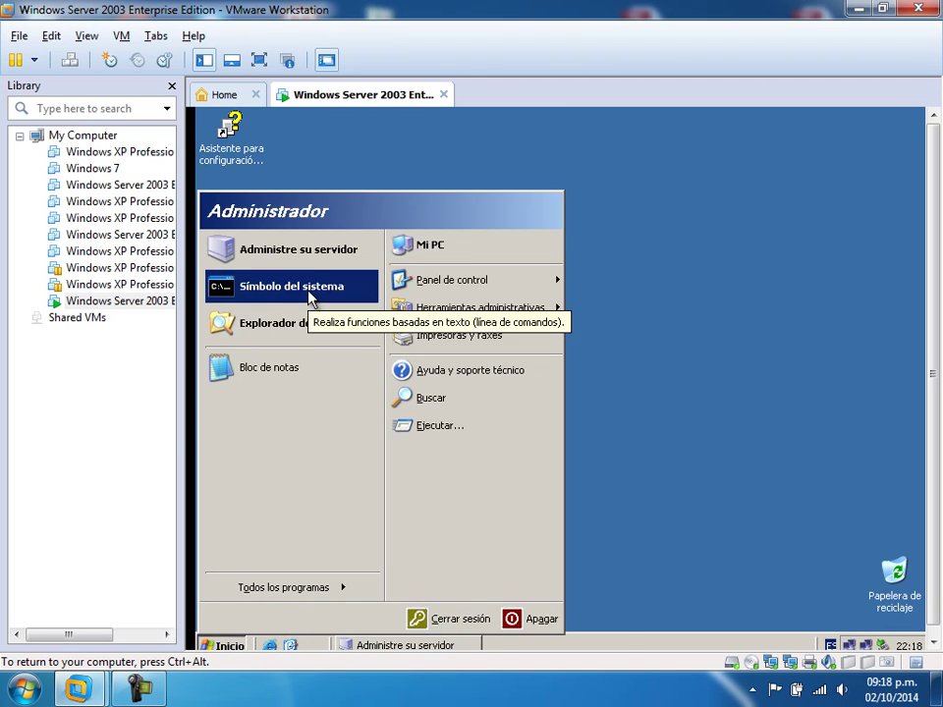
click(308, 293)
text(nslookup)
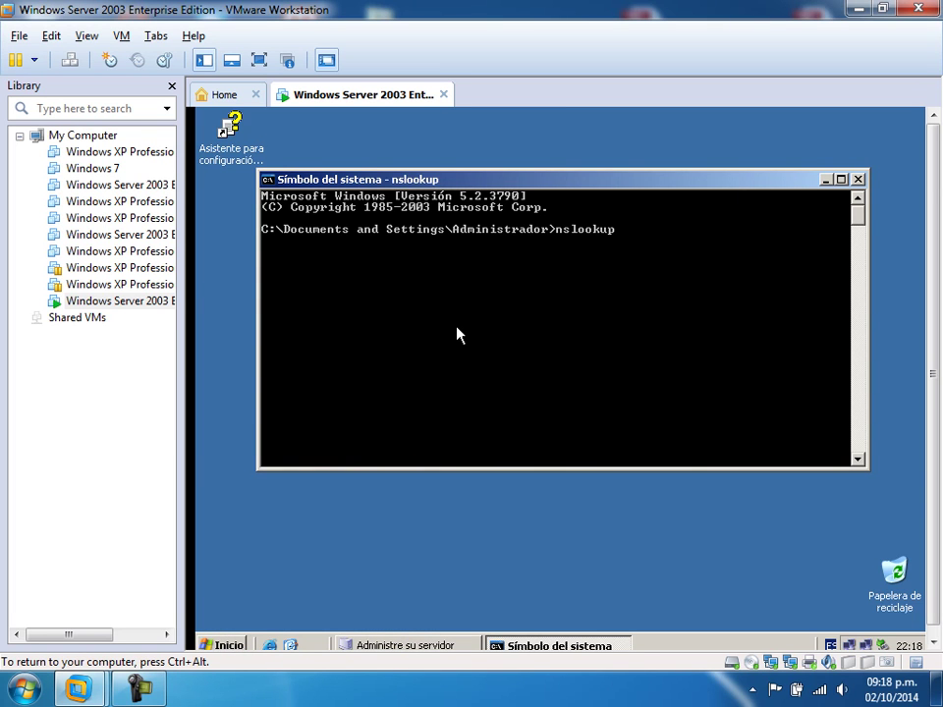
key(Return)
text(www.g)
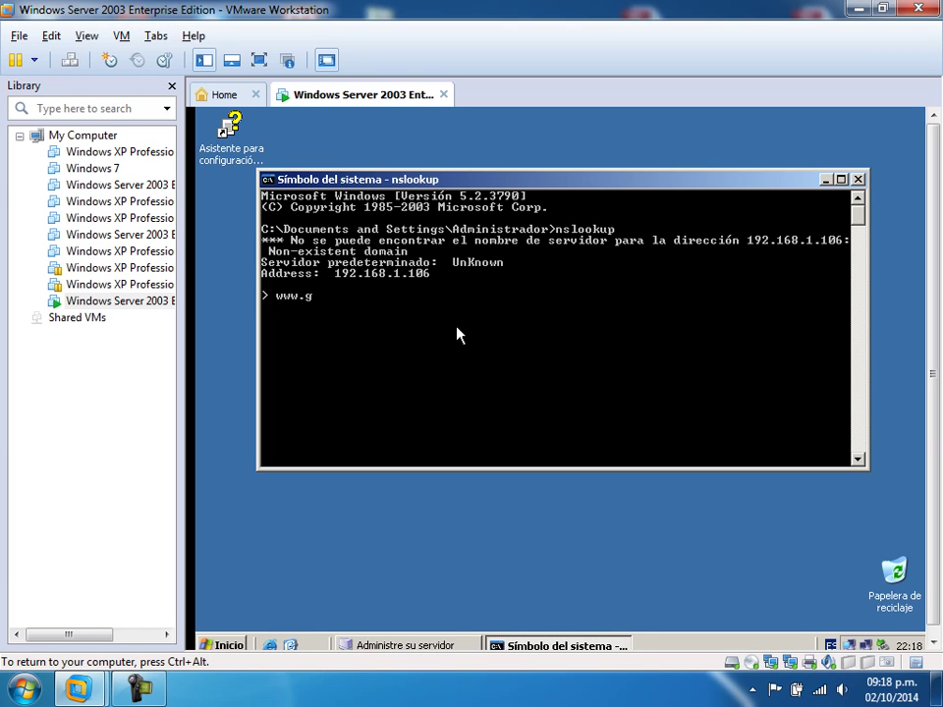
text(oogle.com)
key(Return)
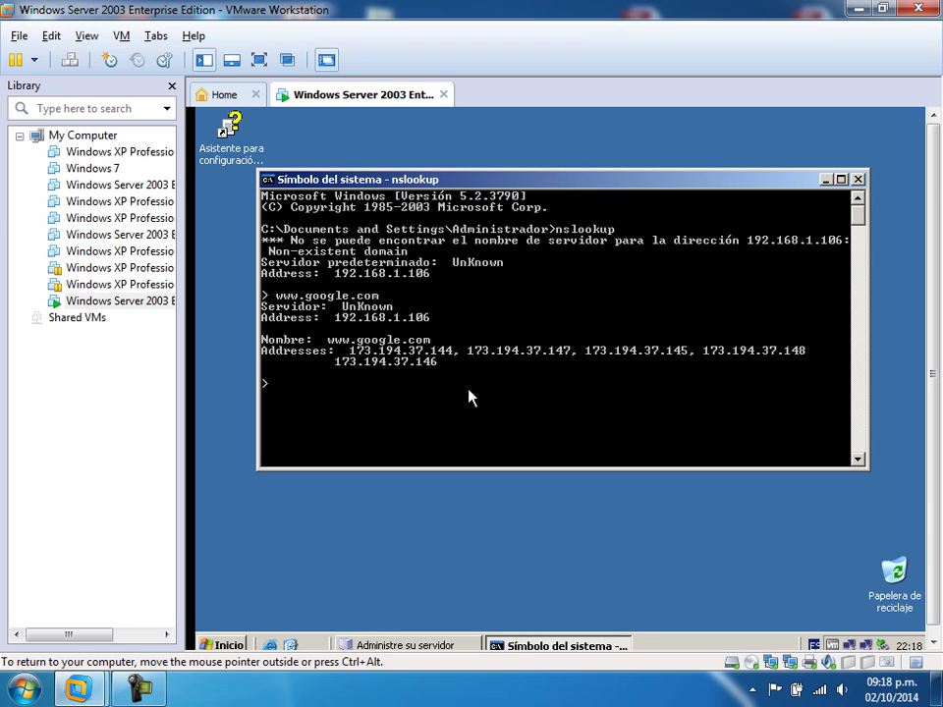
- Show the status of the host's InternetUNE wireless connection
click(797, 688)
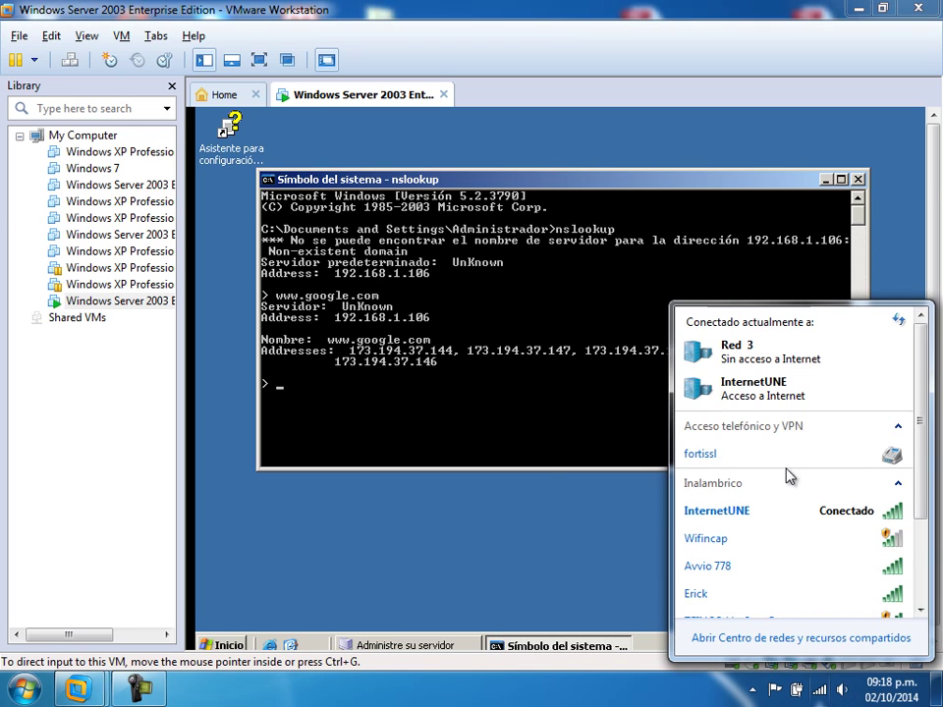
right_click(767, 511)
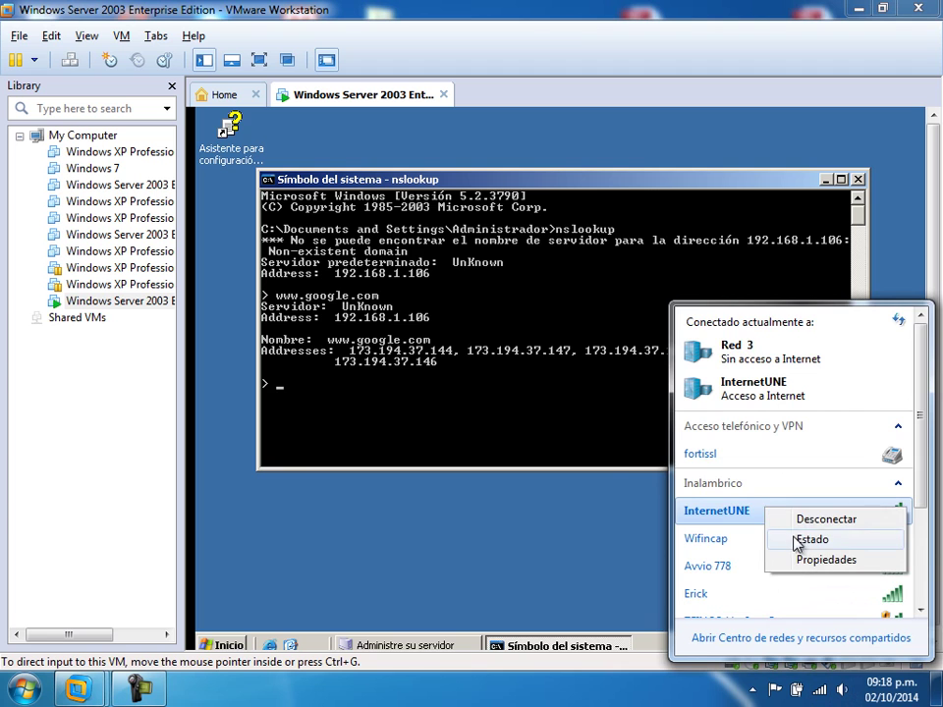
click(795, 541)
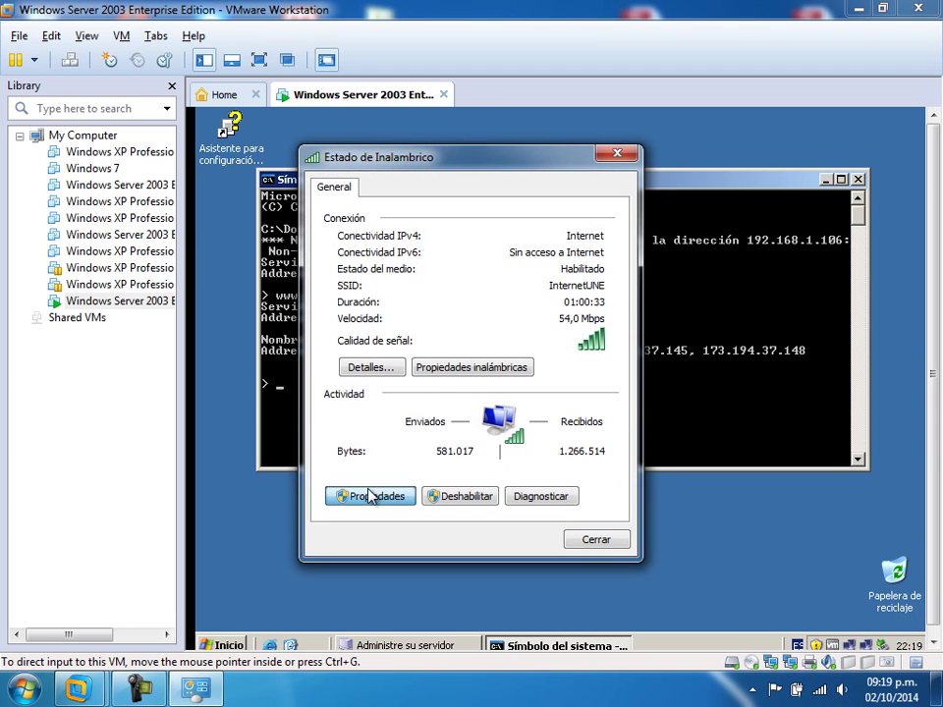
- Set the InternetUNE adapter's IPv4 preferred DNS server manually to 192.168.1.106
click(370, 496)
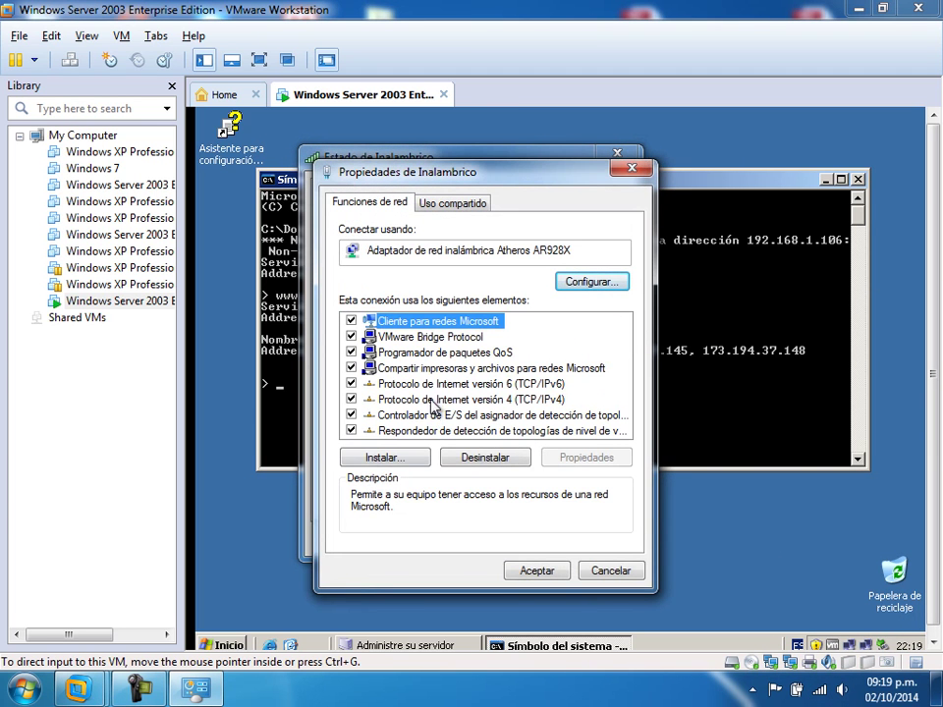
double_click(432, 399)
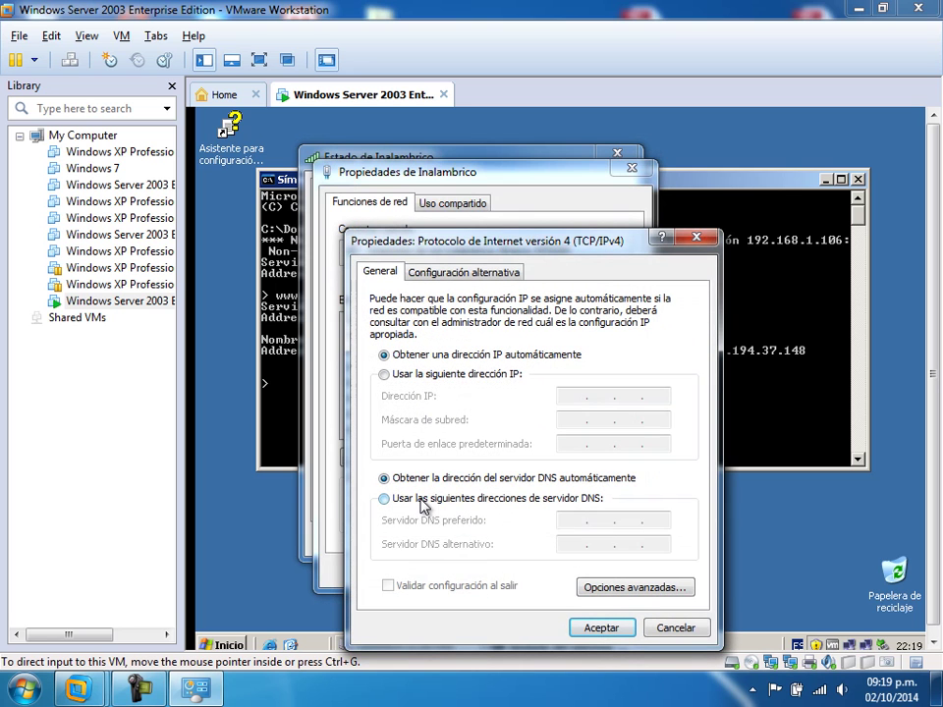
click(424, 501)
text(192 . )
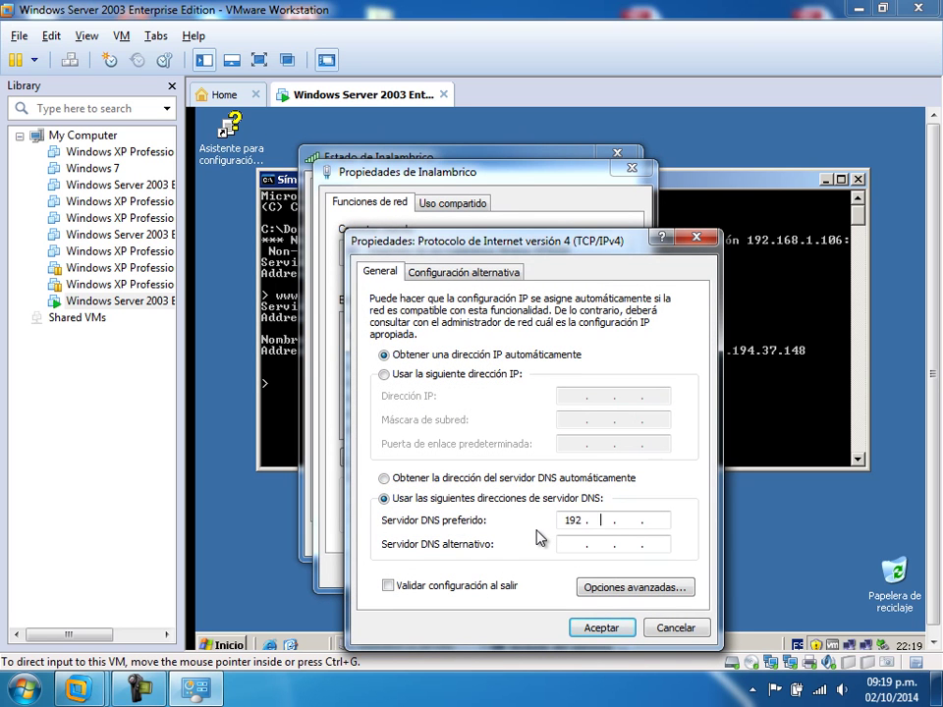
text(168 . 1 . 106)
click(601, 628)
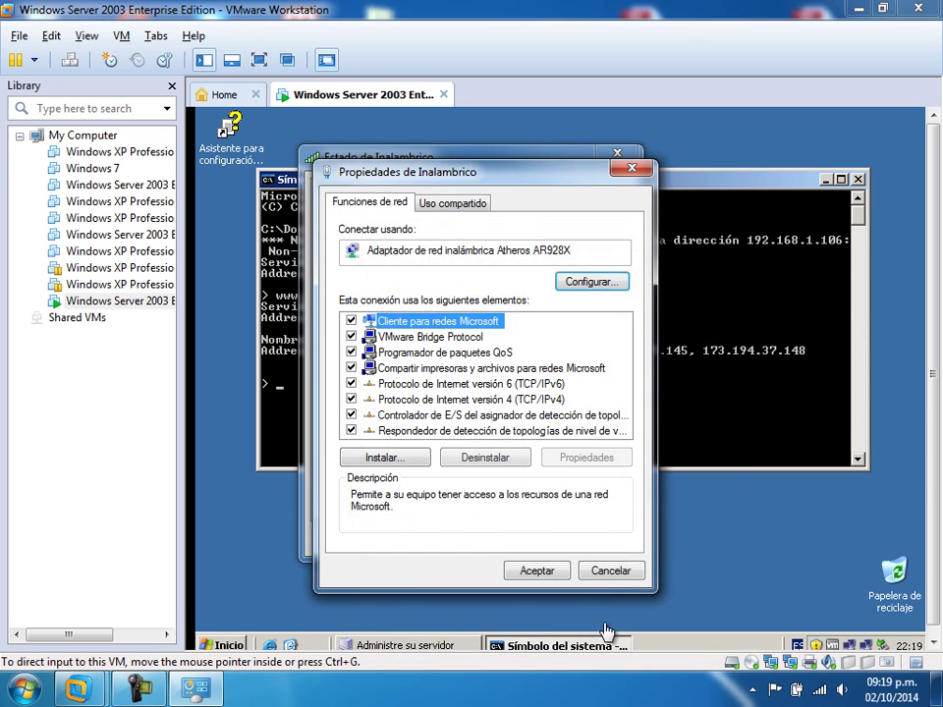
click(539, 571)
- Close the wireless status window and launch cmd on the host
click(592, 546)
click(24, 688)
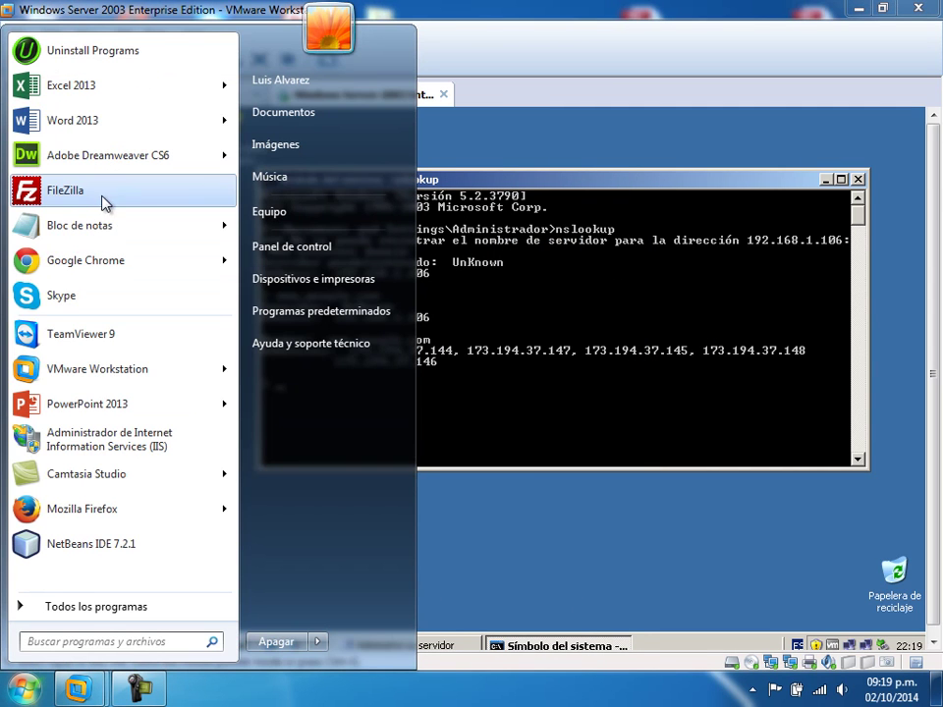
text(cmd)
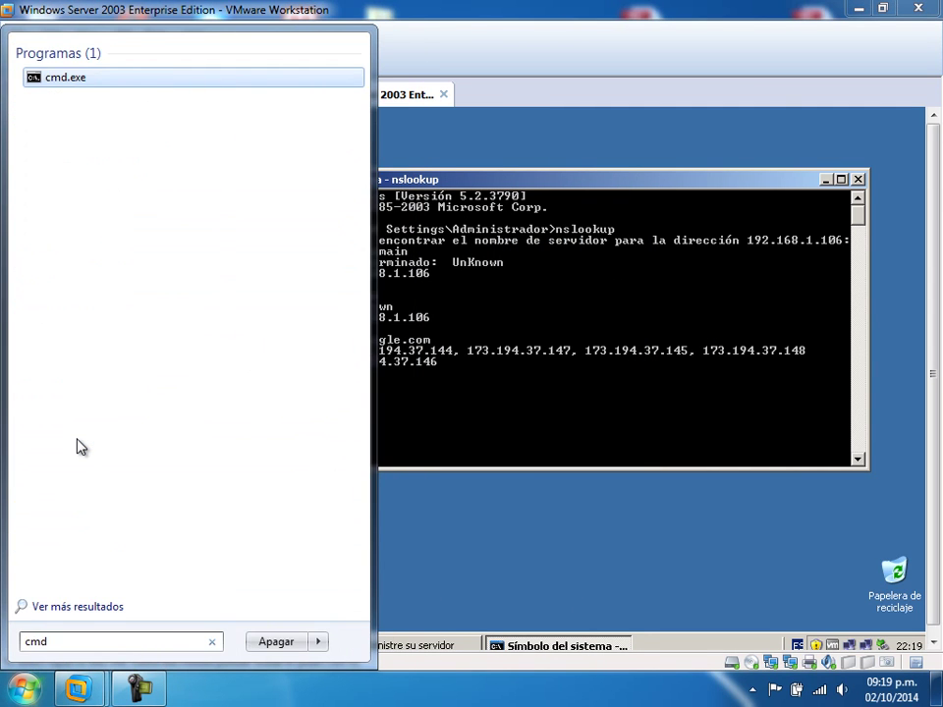
key(Return)
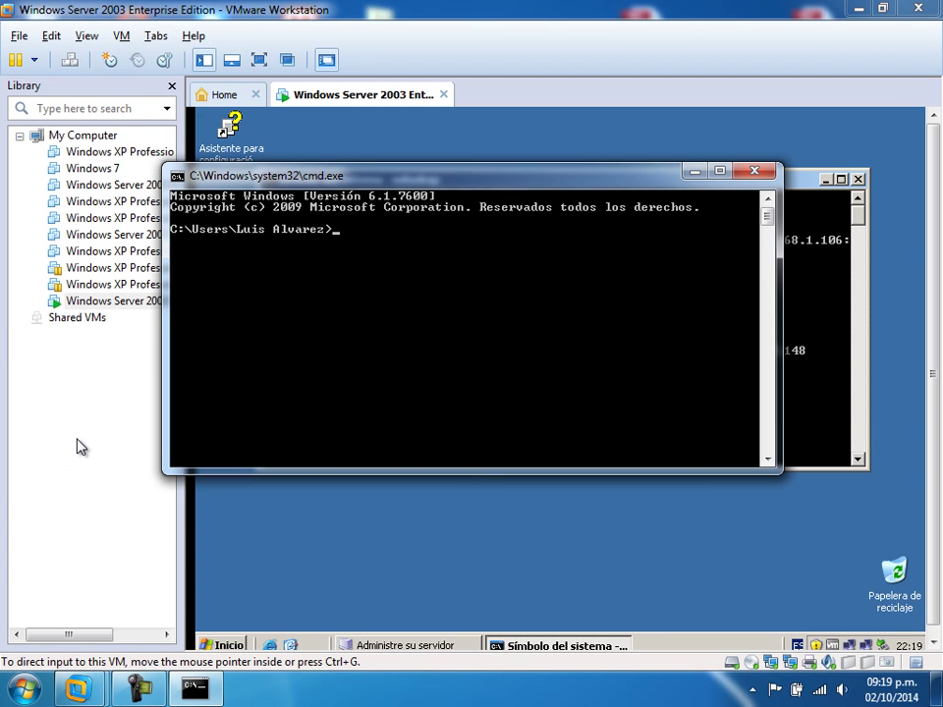
text(nslookup)
key(Return)
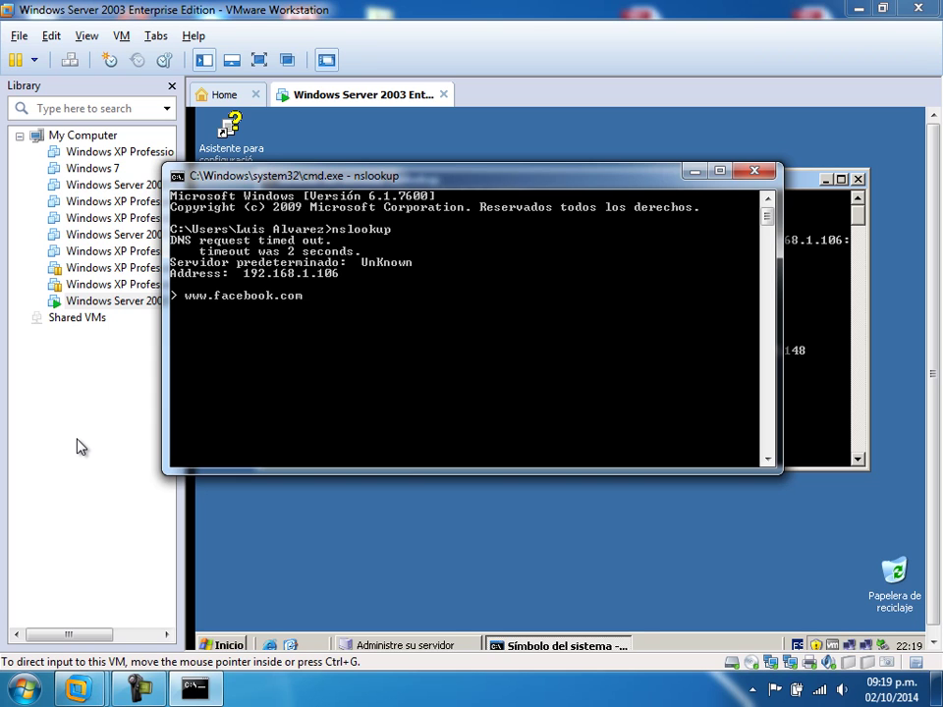
key(Return)
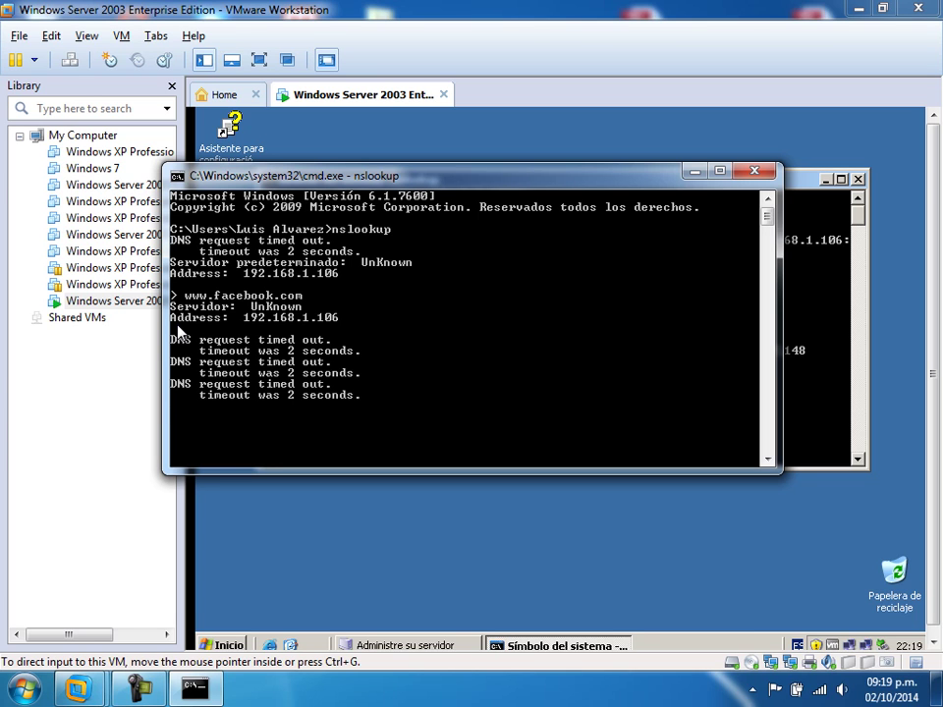
click(753, 176)
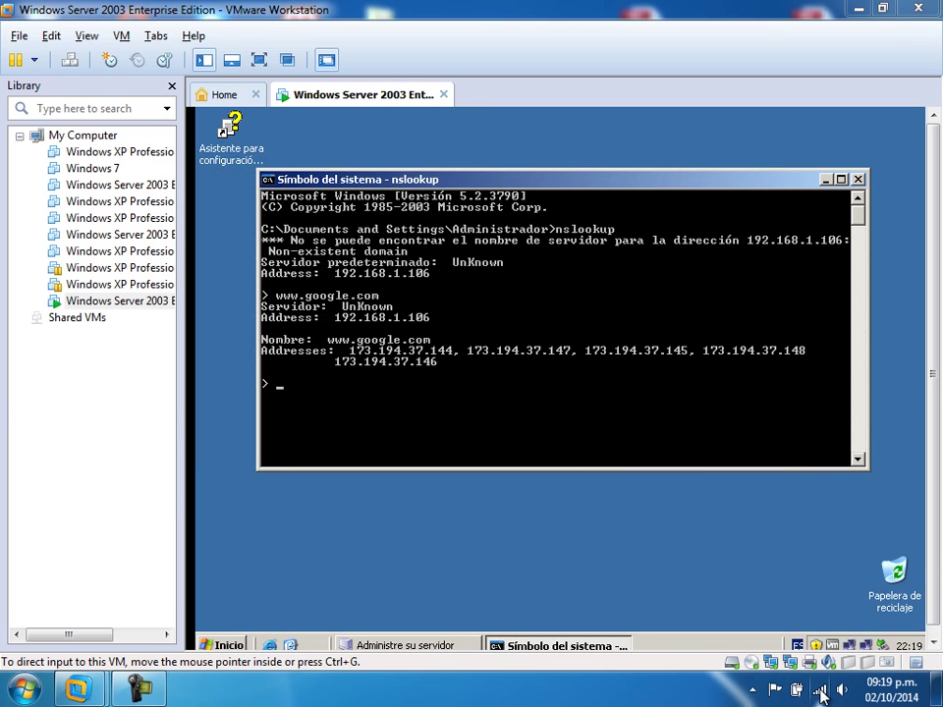
- Switch the InternetUNE adapter's IPv4 DNS back to obtaining the server automatically
right_click(821, 692)
click(785, 674)
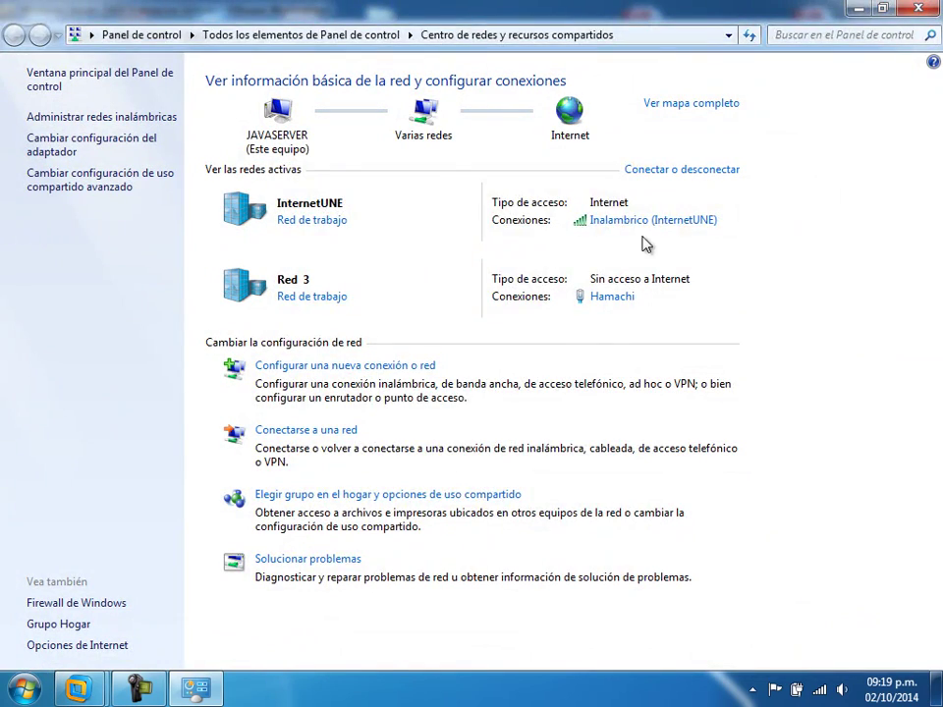
click(641, 224)
click(372, 496)
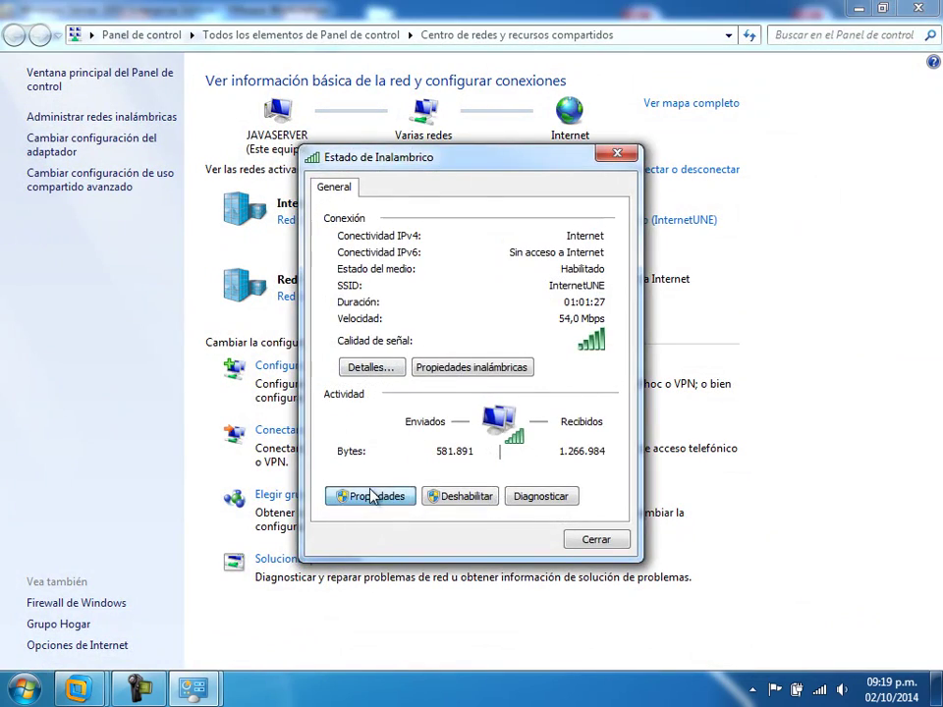
double_click(440, 400)
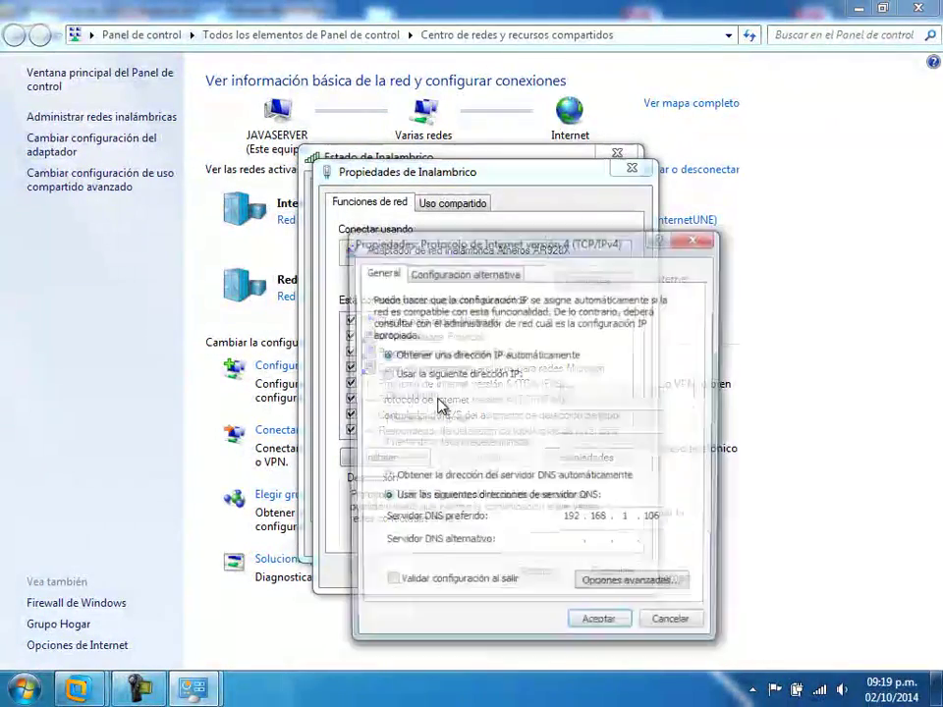
click(407, 479)
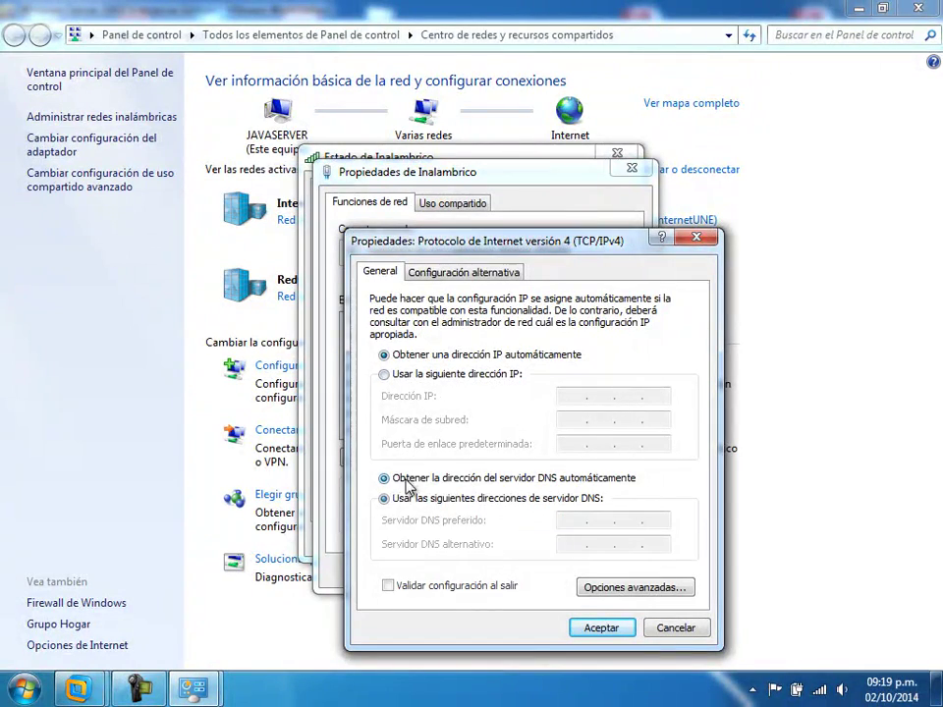
click(600, 627)
click(556, 571)
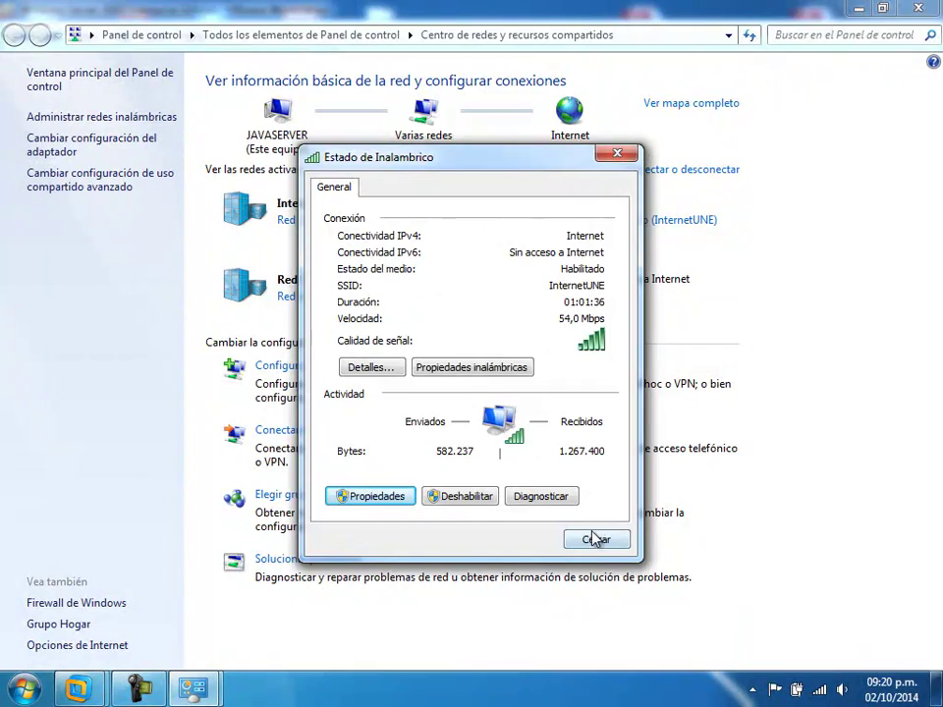
click(595, 539)
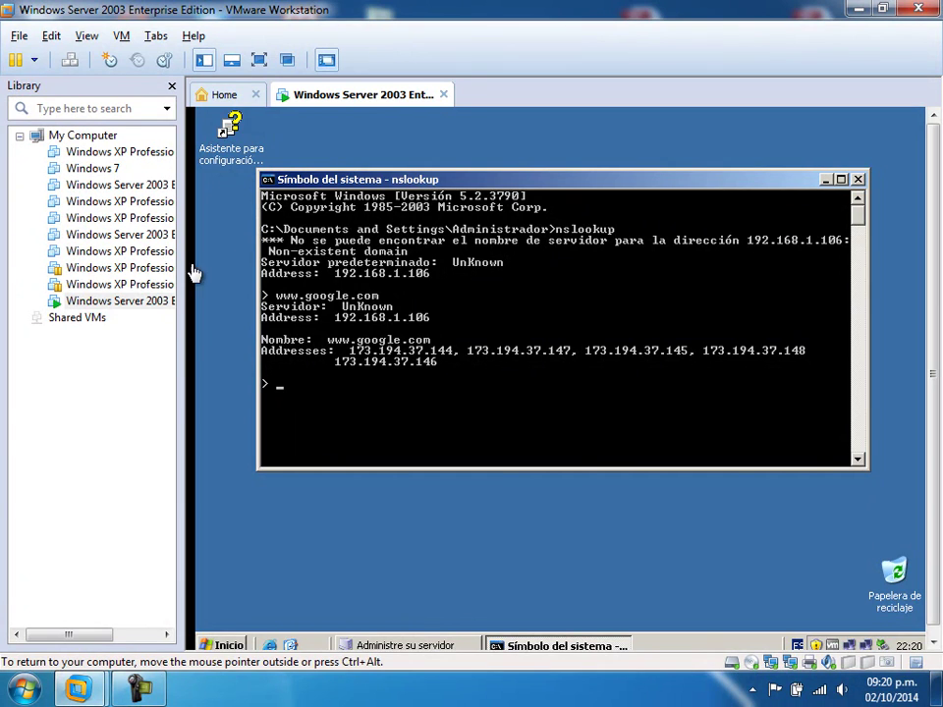
click(152, 268)
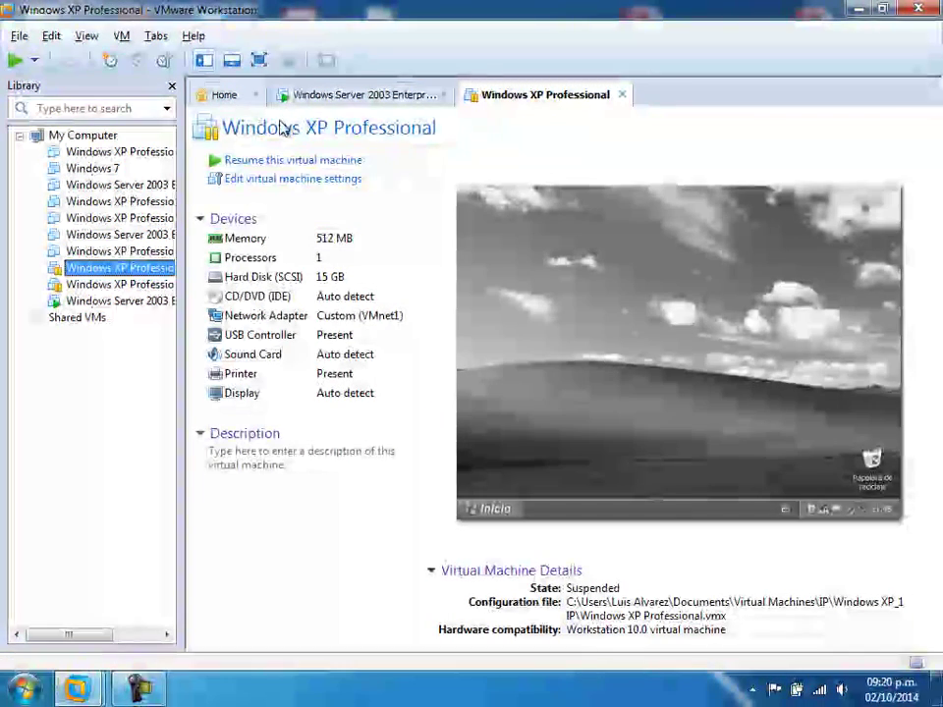
- Resume the first XP client and check its DHCP lease of 10.0.0.10 from 10.25.30.1
click(251, 165)
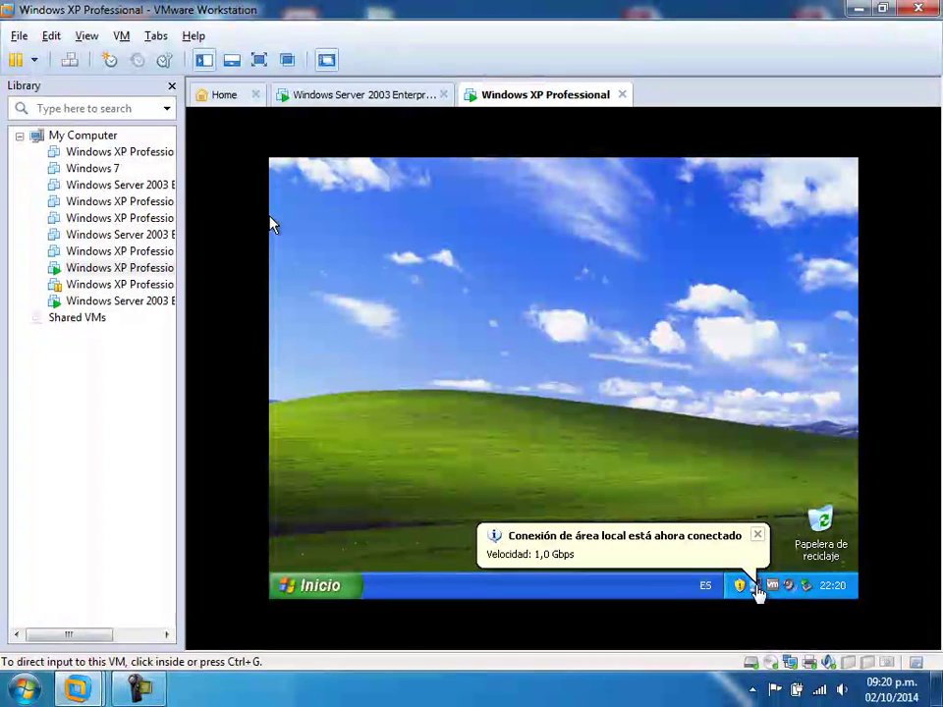
click(271, 224)
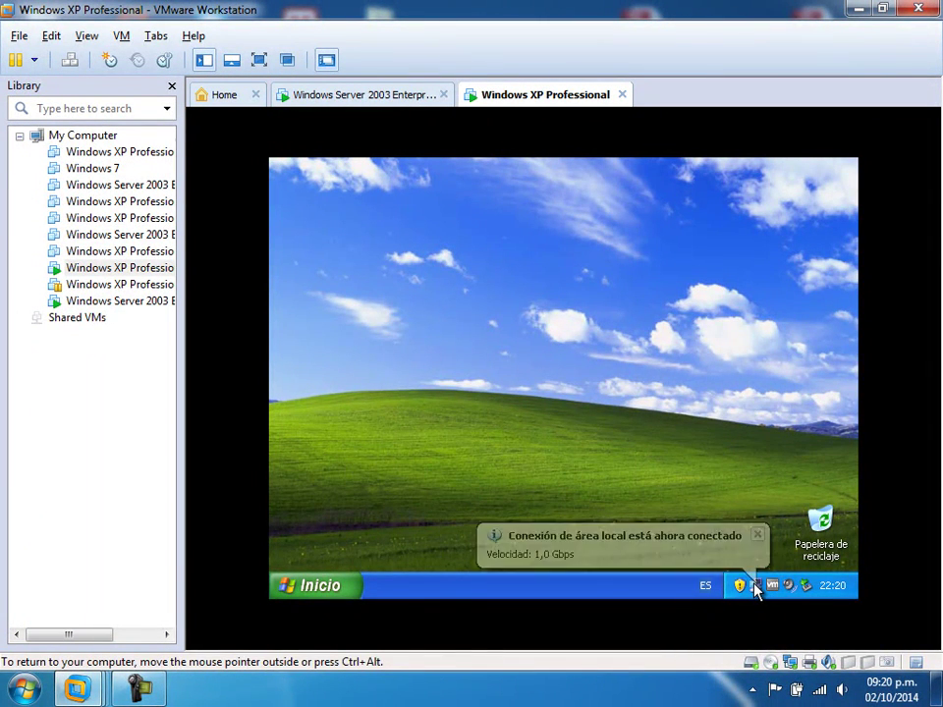
double_click(753, 586)
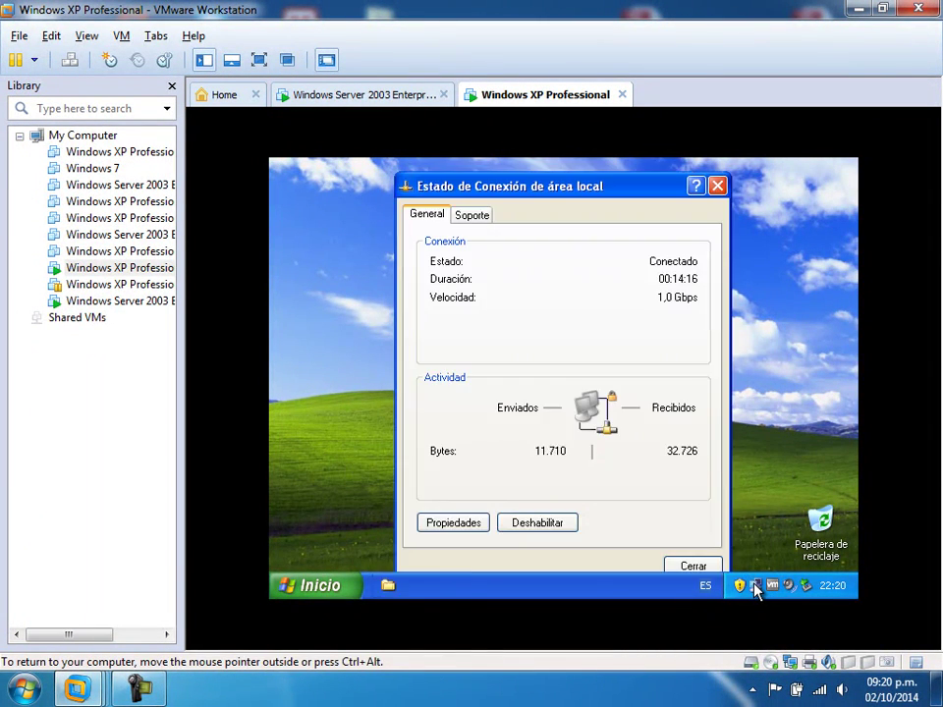
click(472, 217)
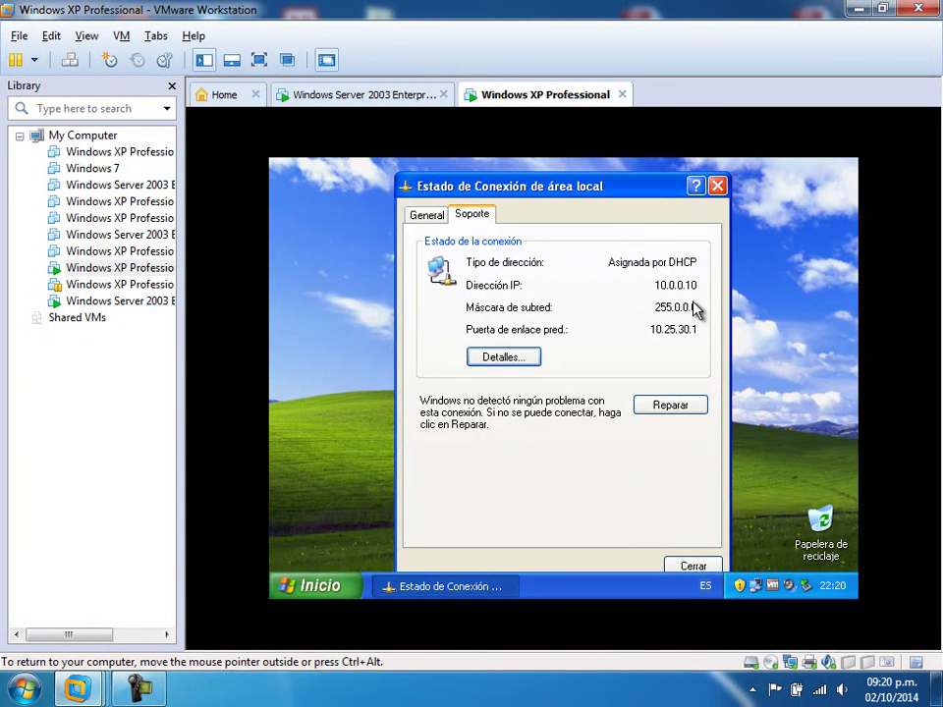
click(517, 360)
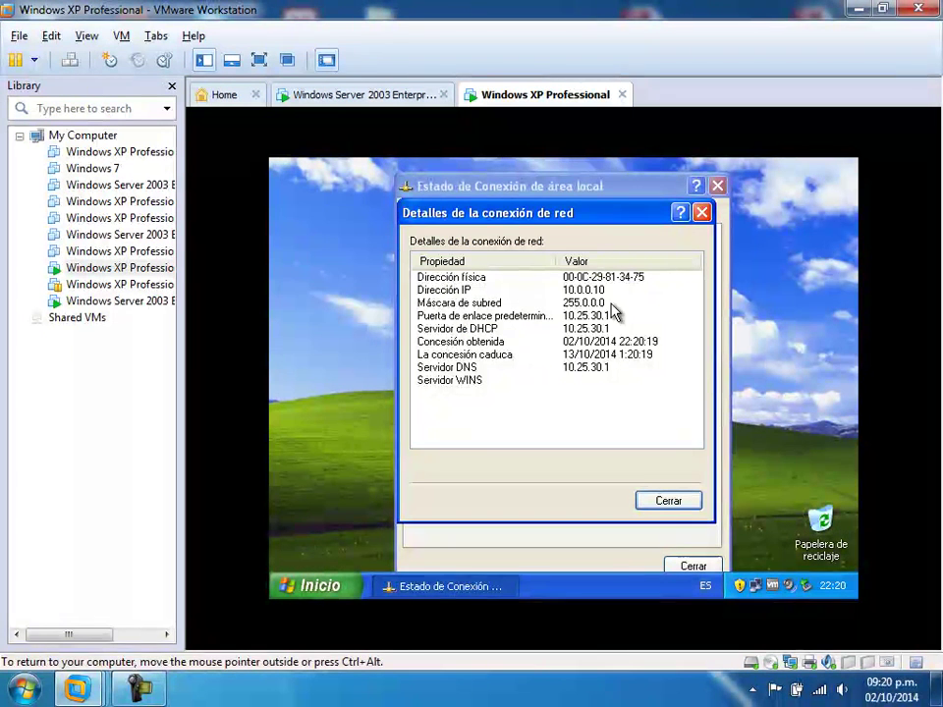
click(676, 501)
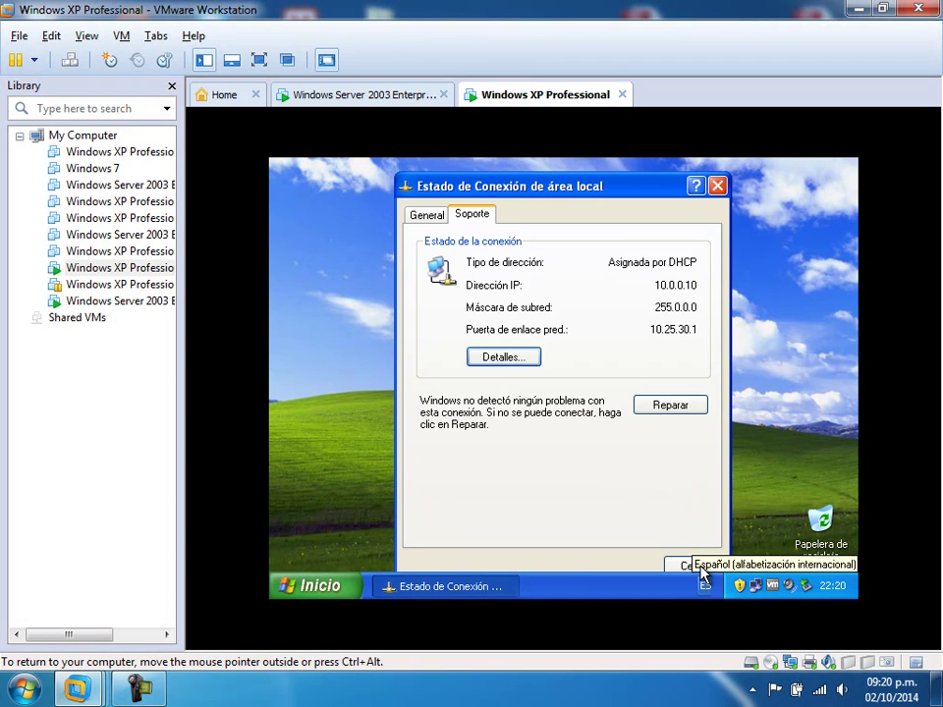
click(694, 569)
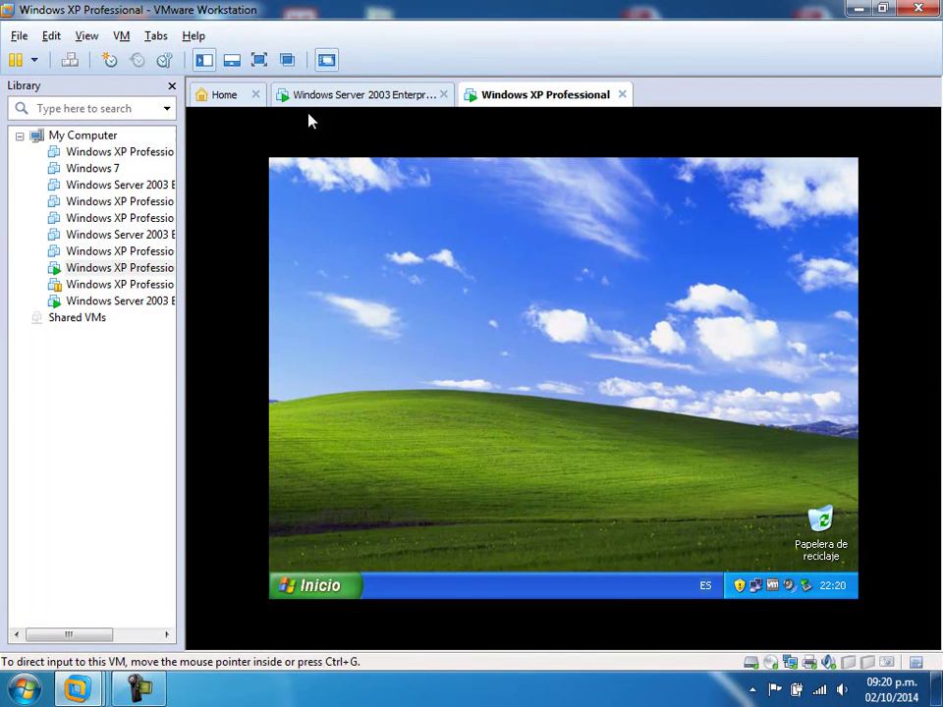
click(107, 284)
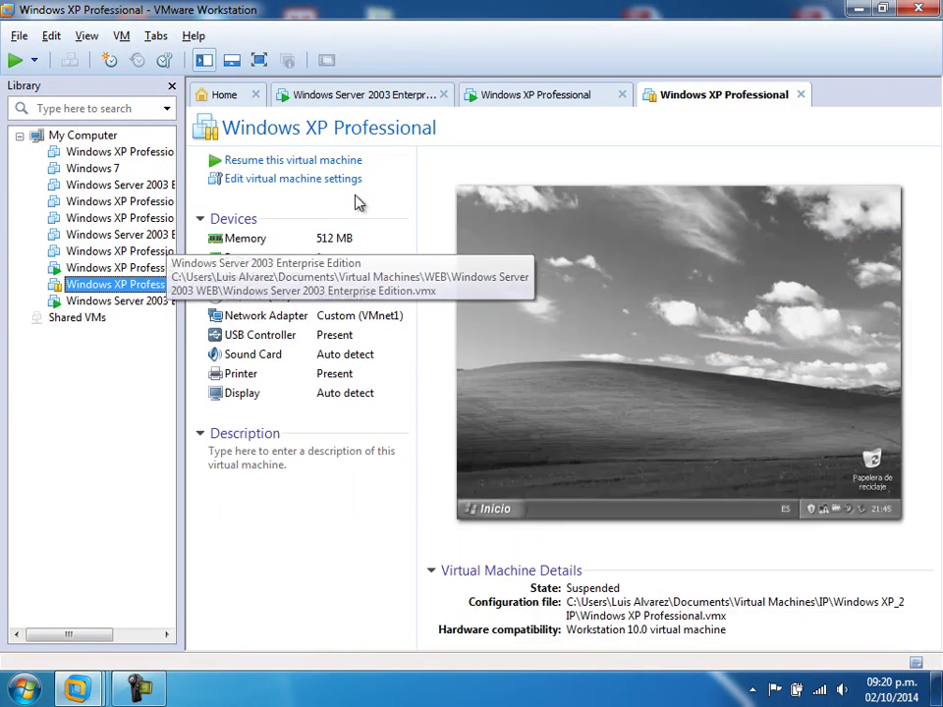
- Resume the second XP client and check its DHCP address 10.0.0.11 with gateway 10.25.30.1
click(314, 162)
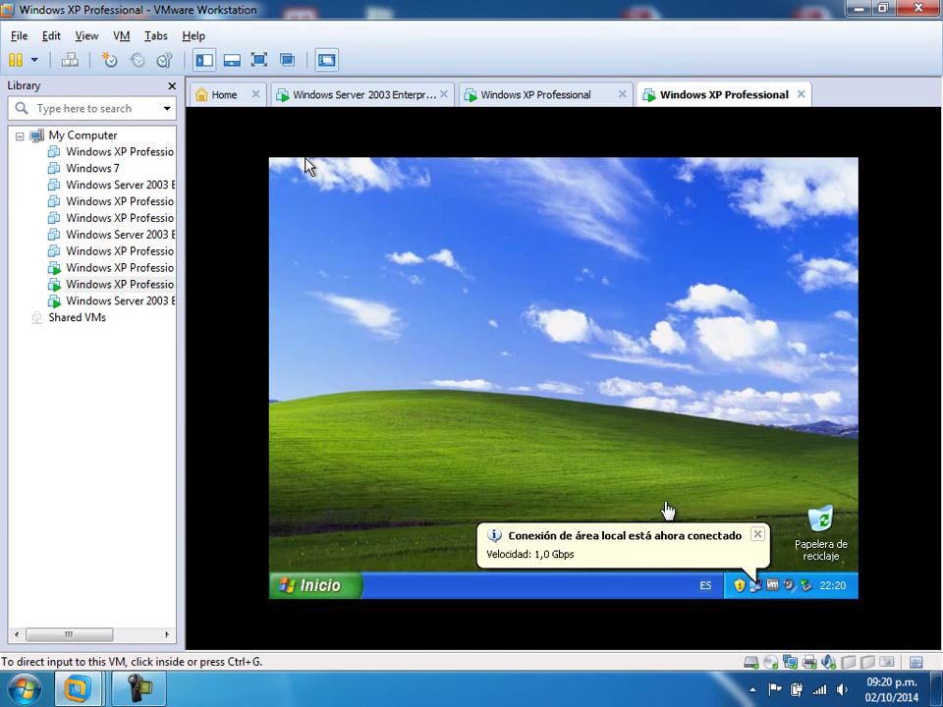
click(756, 587)
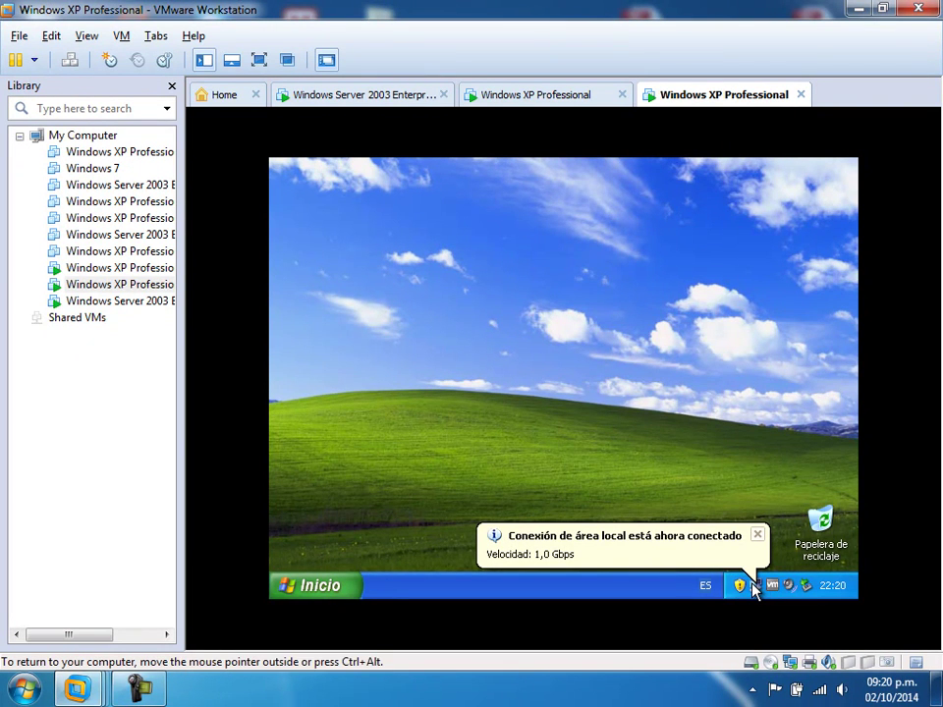
click(755, 587)
right_click(754, 588)
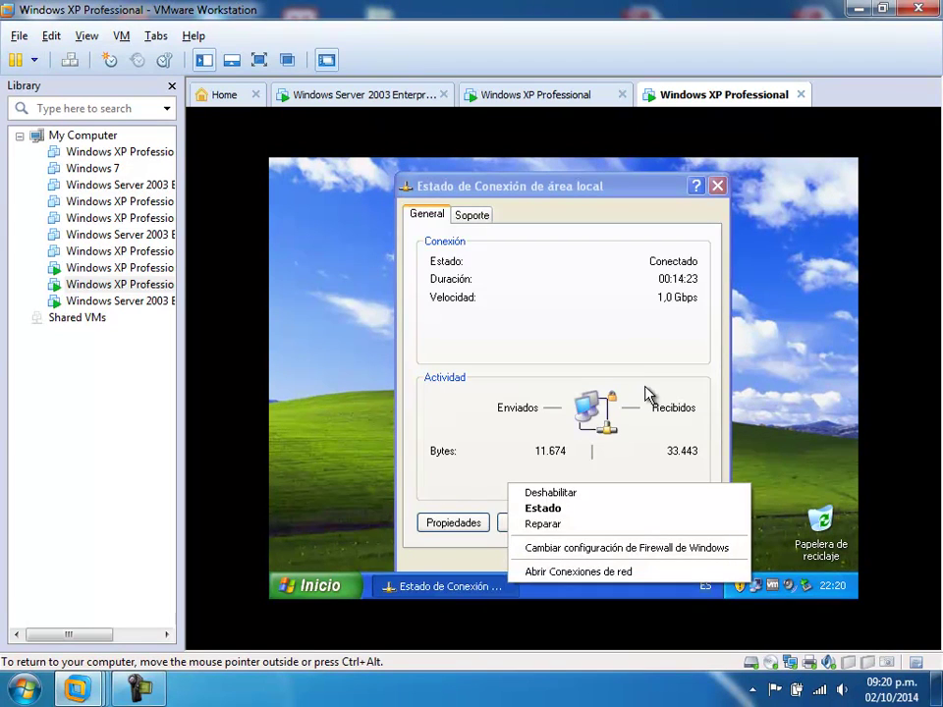
click(471, 214)
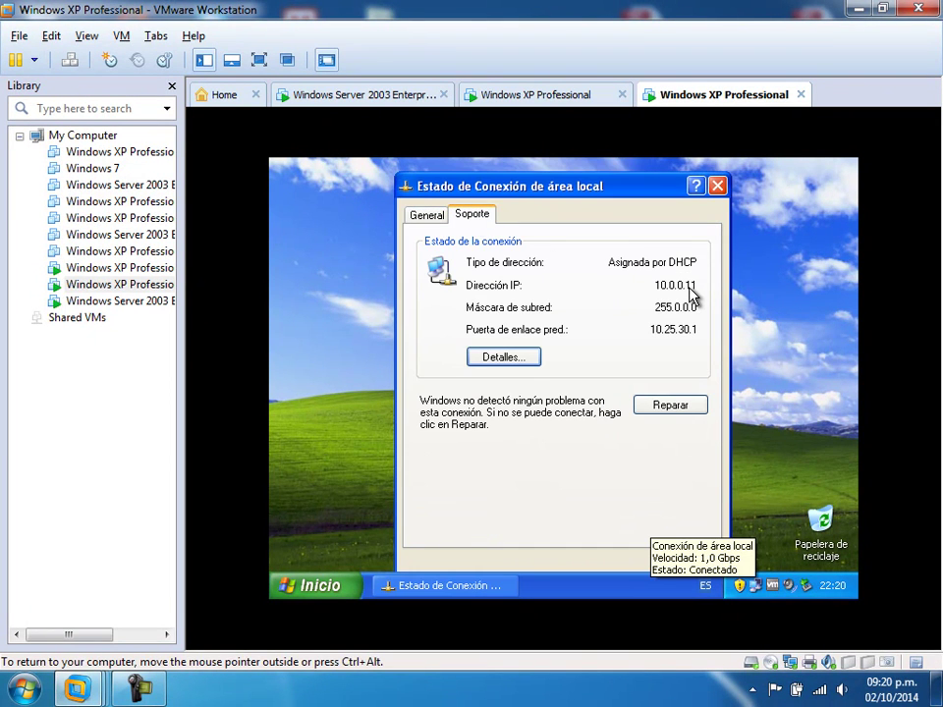
click(717, 185)
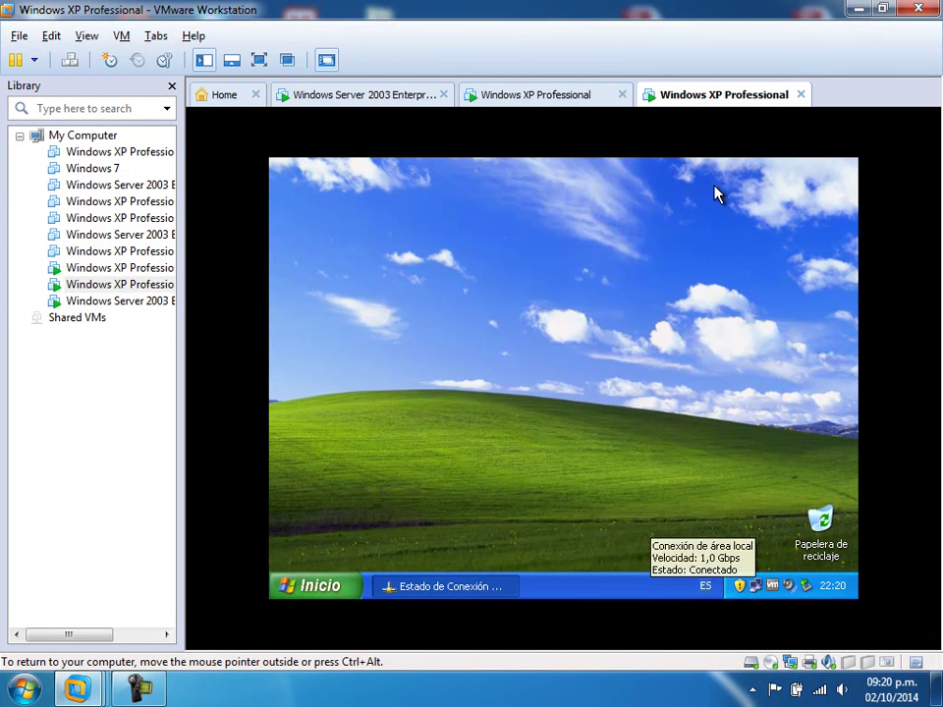
click(332, 587)
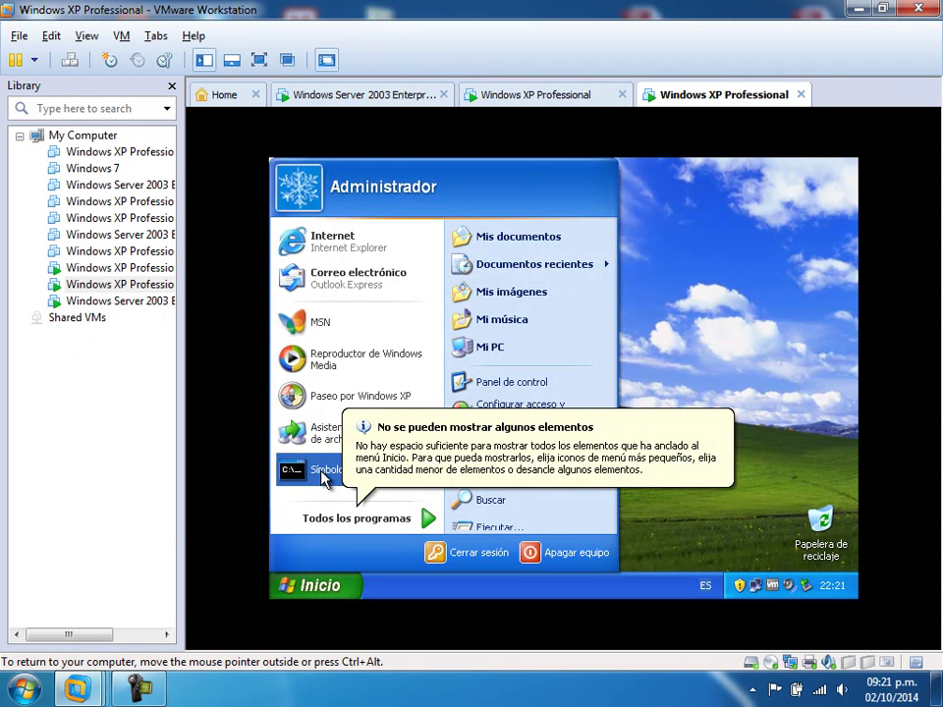
click(323, 477)
text(nslookup)
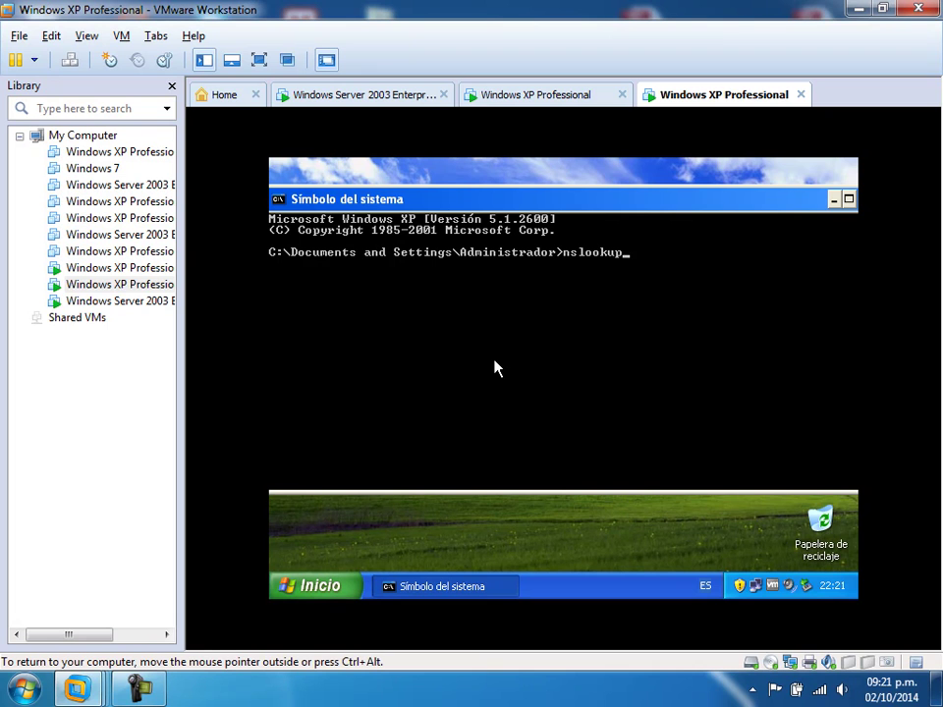
key(Return)
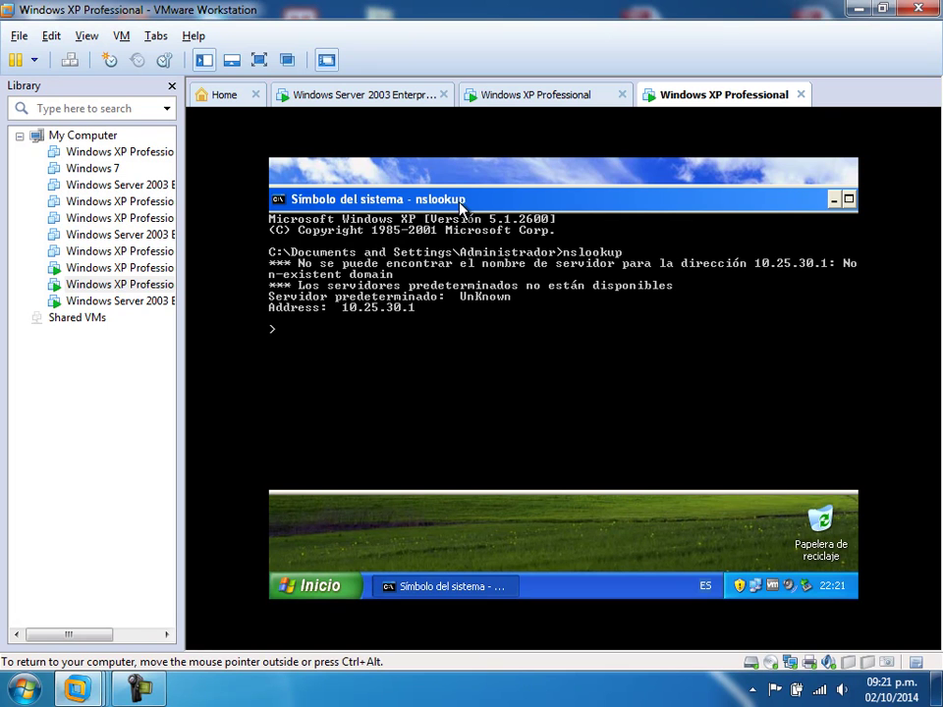
drag(461, 206, 522, 231)
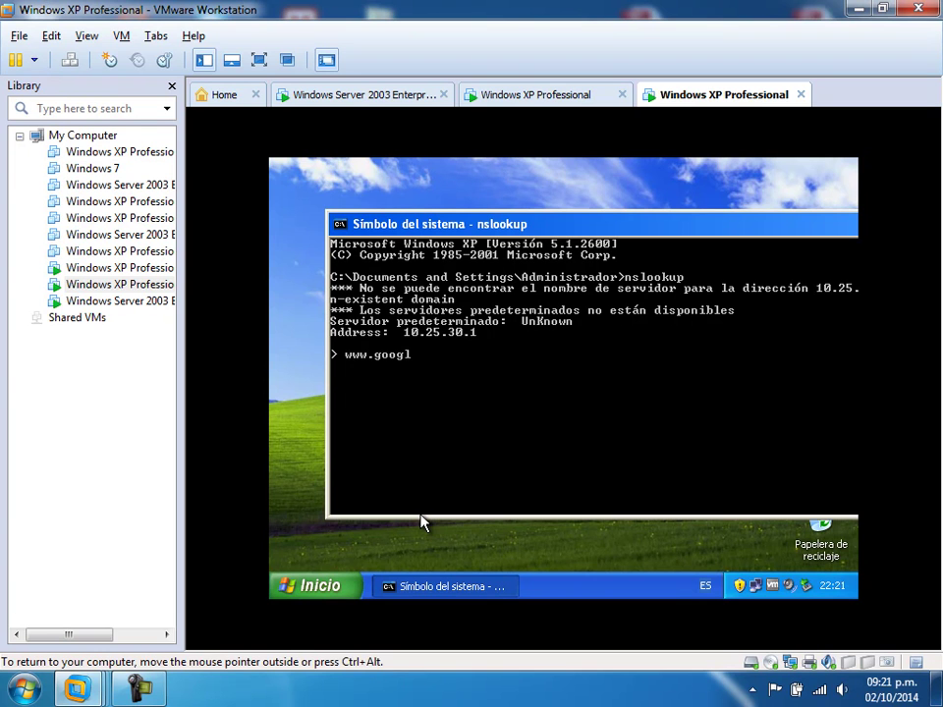
text(www.google.com)
key(Return)
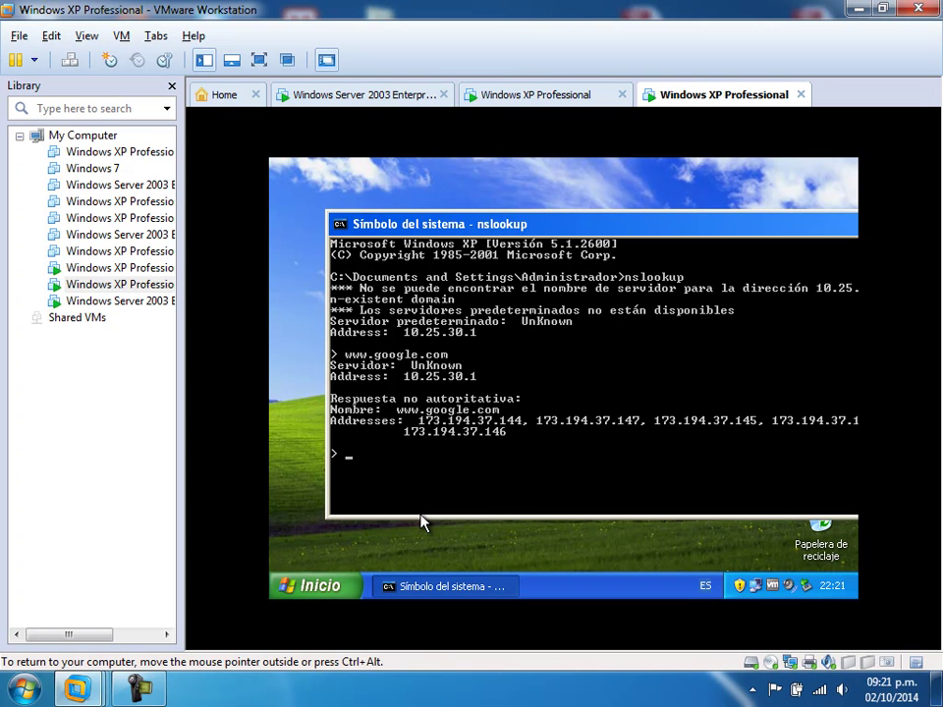
click(321, 586)
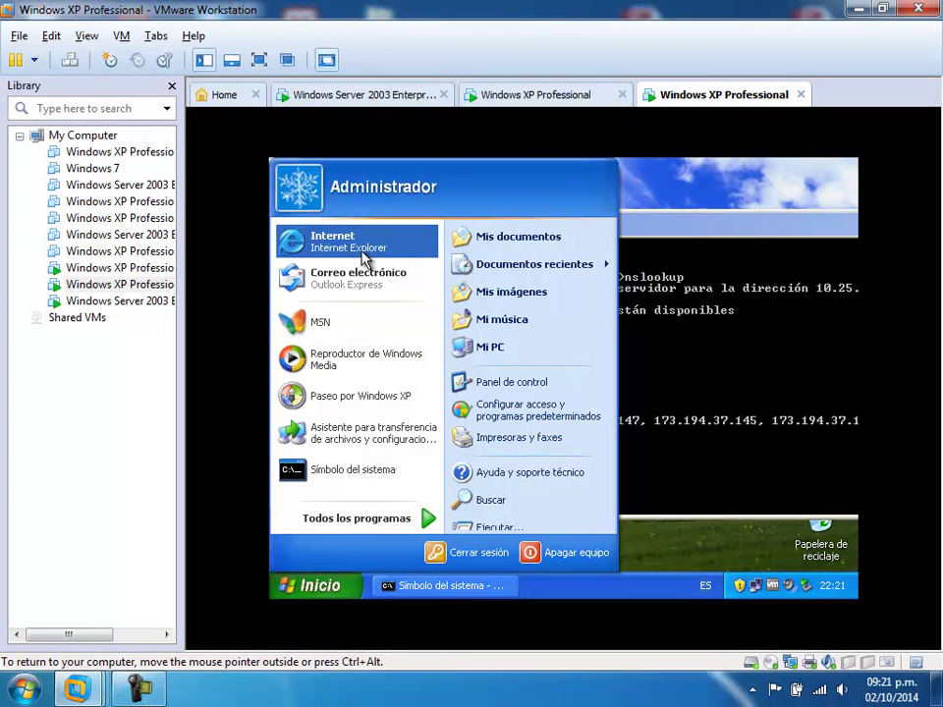
click(353, 252)
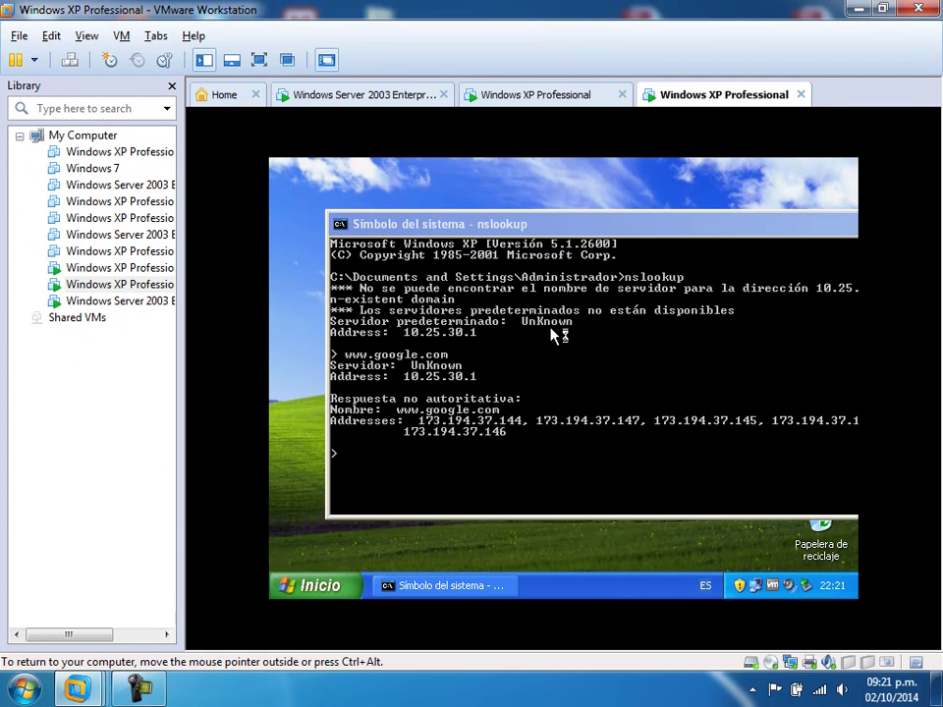
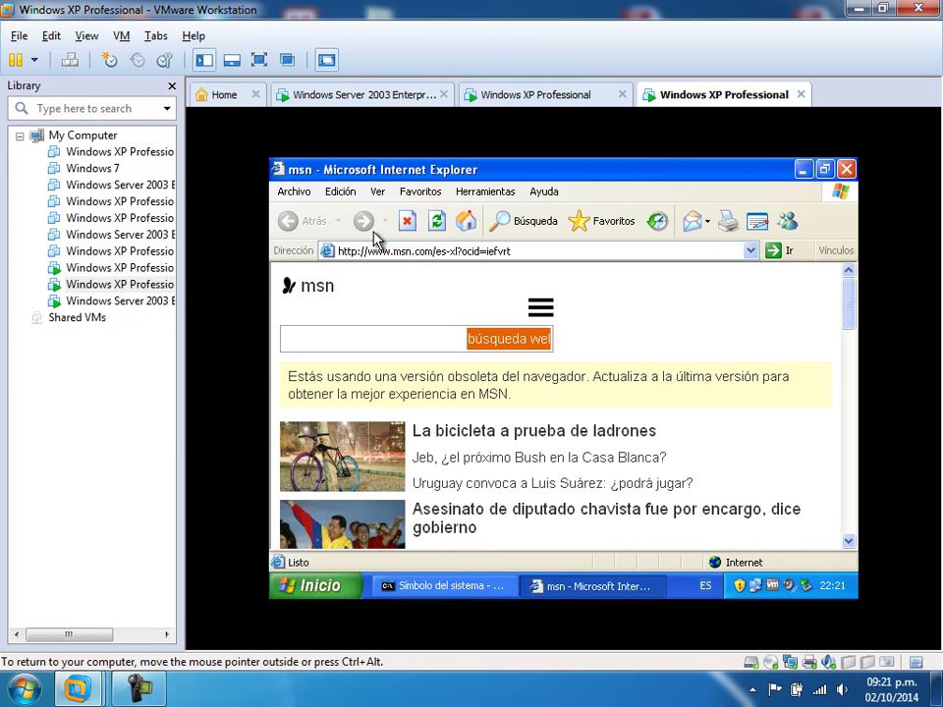
- Switch to the Windows Server 2003 VM in Unity and bring its nslookup console forward
click(362, 90)
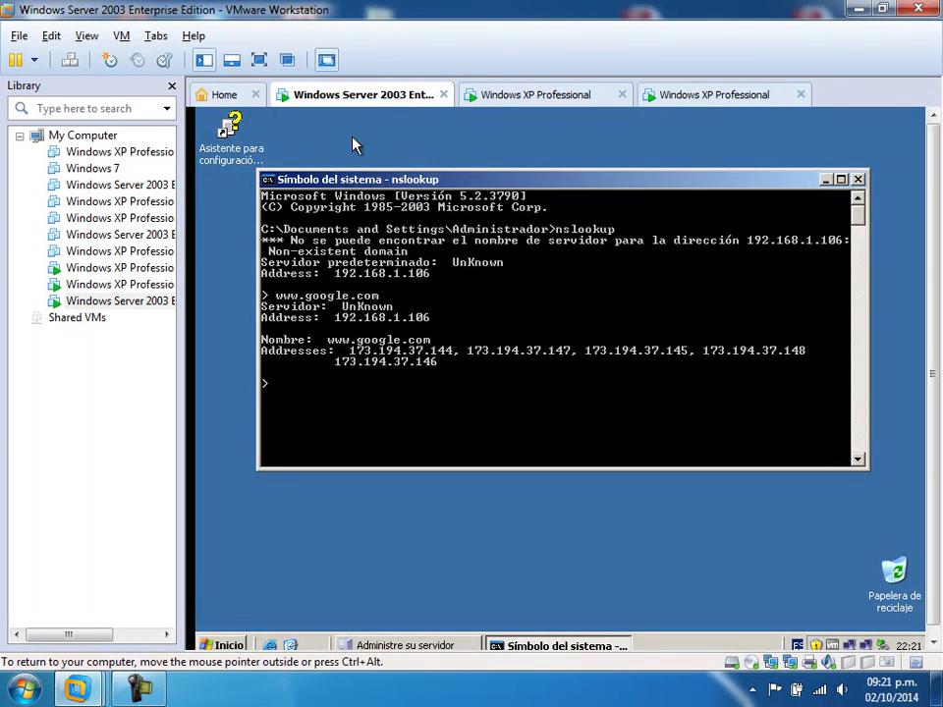
click(287, 60)
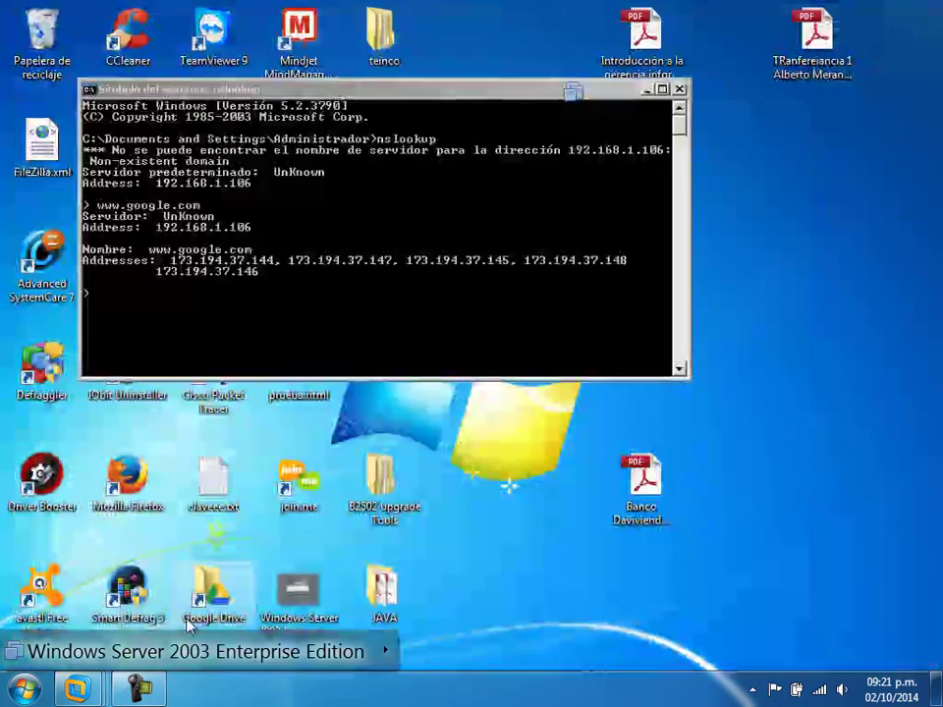
click(143, 692)
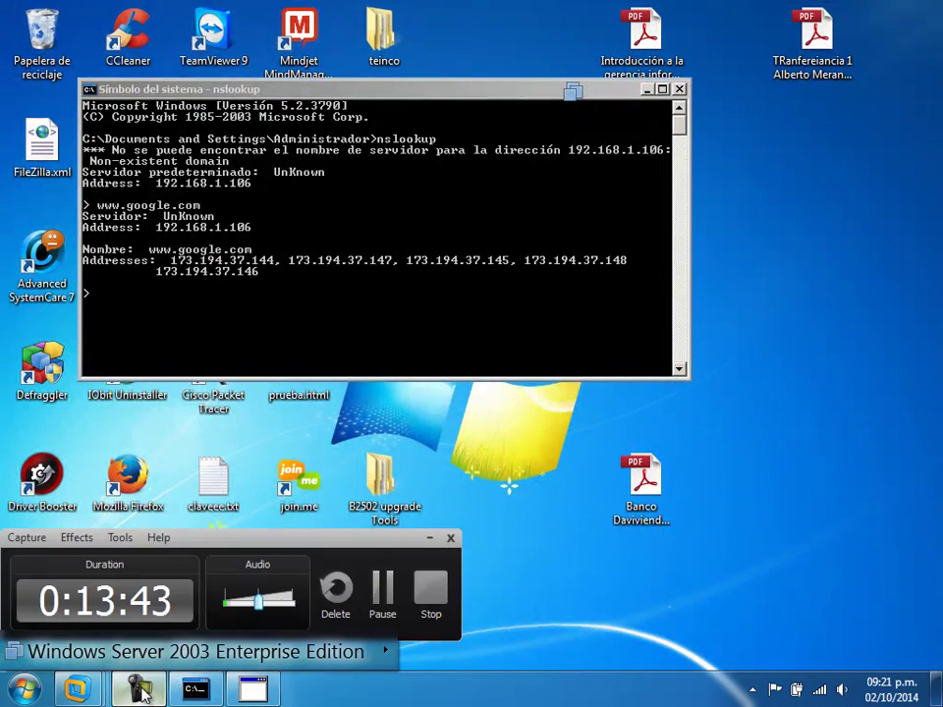
click(363, 225)
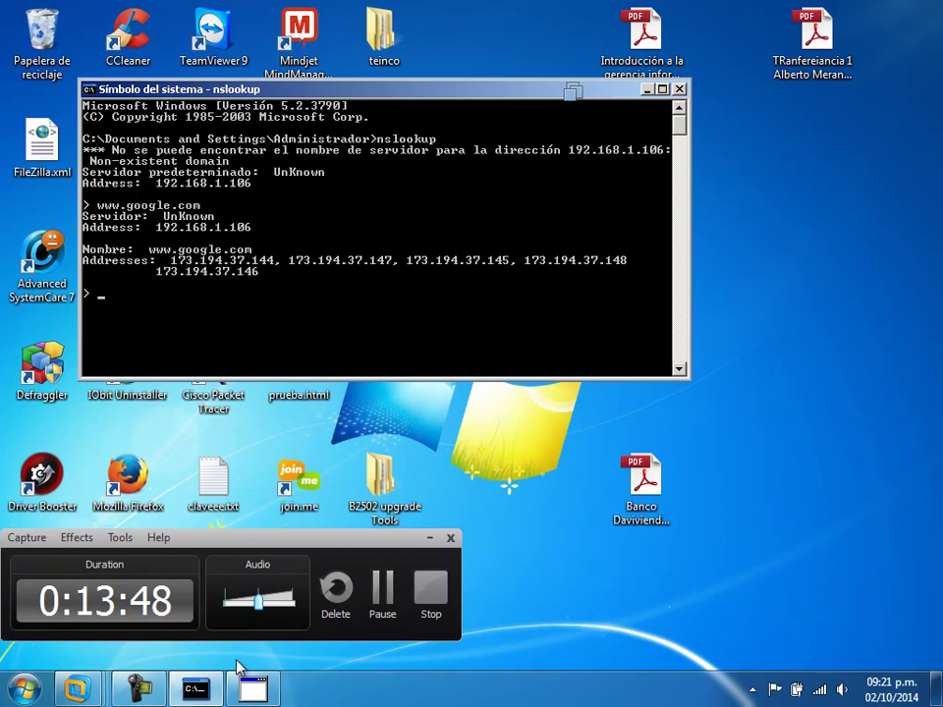
click(258, 691)
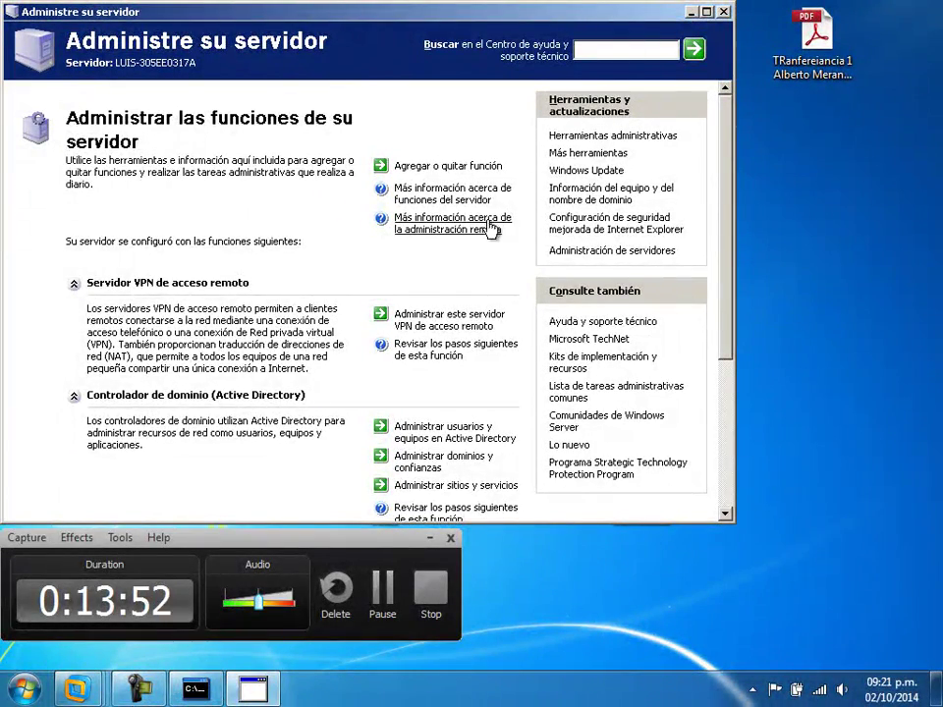
click(691, 12)
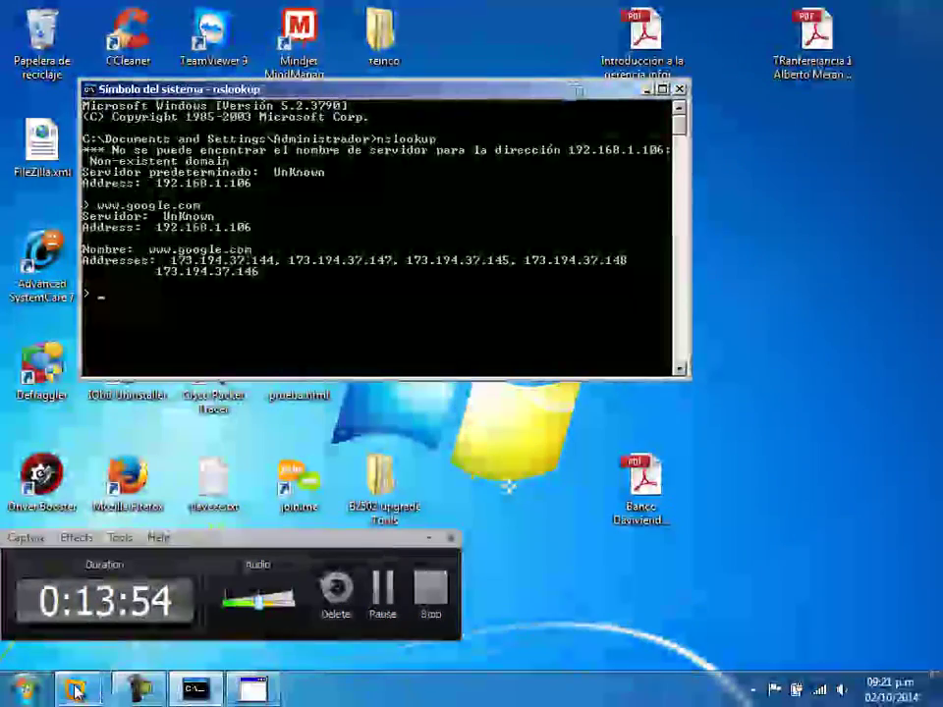
- Exit Unity so the server desktop shows inside VMware with the google.com lookup
mouse_move(76, 689)
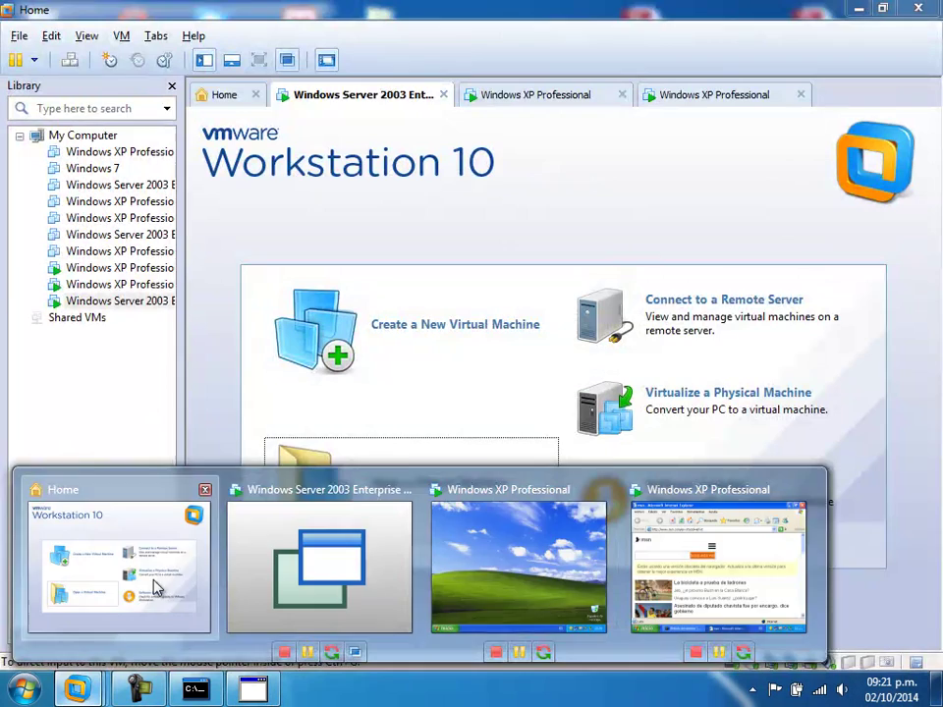
click(153, 587)
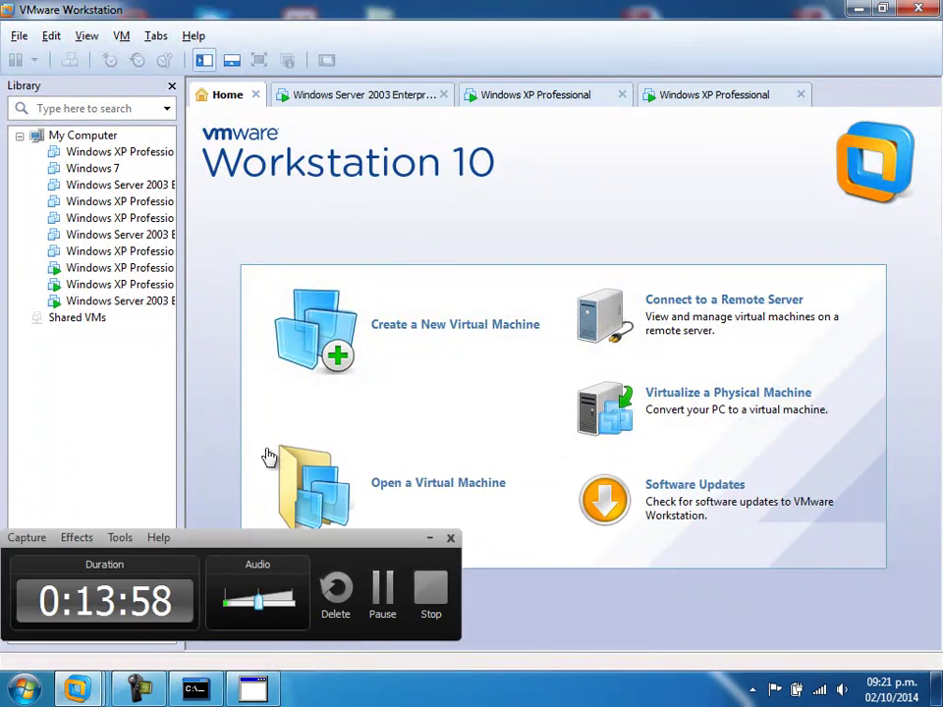
click(354, 96)
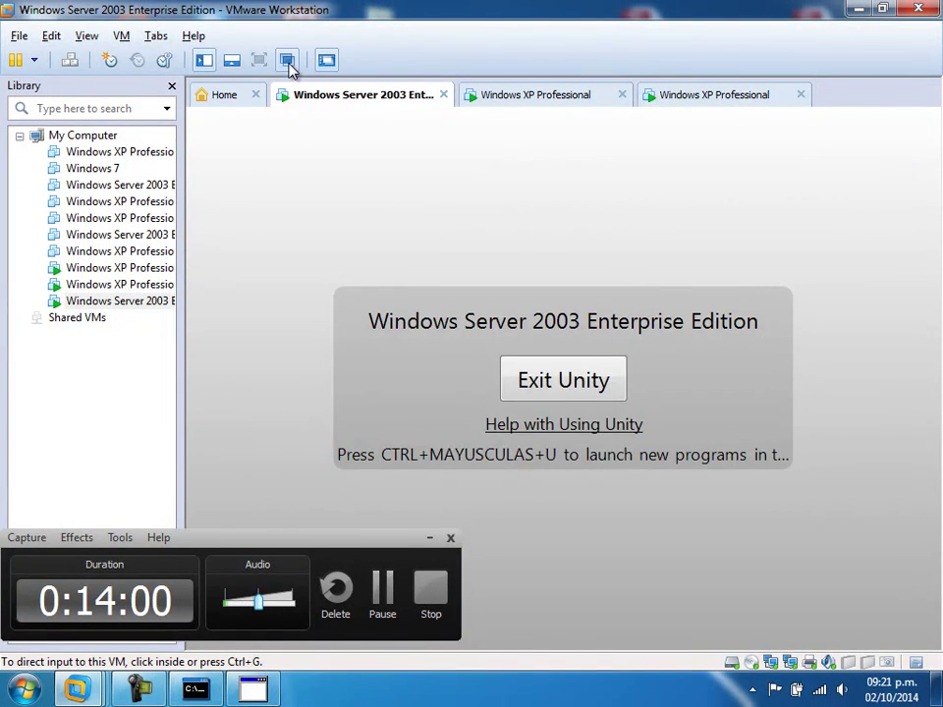
click(286, 60)
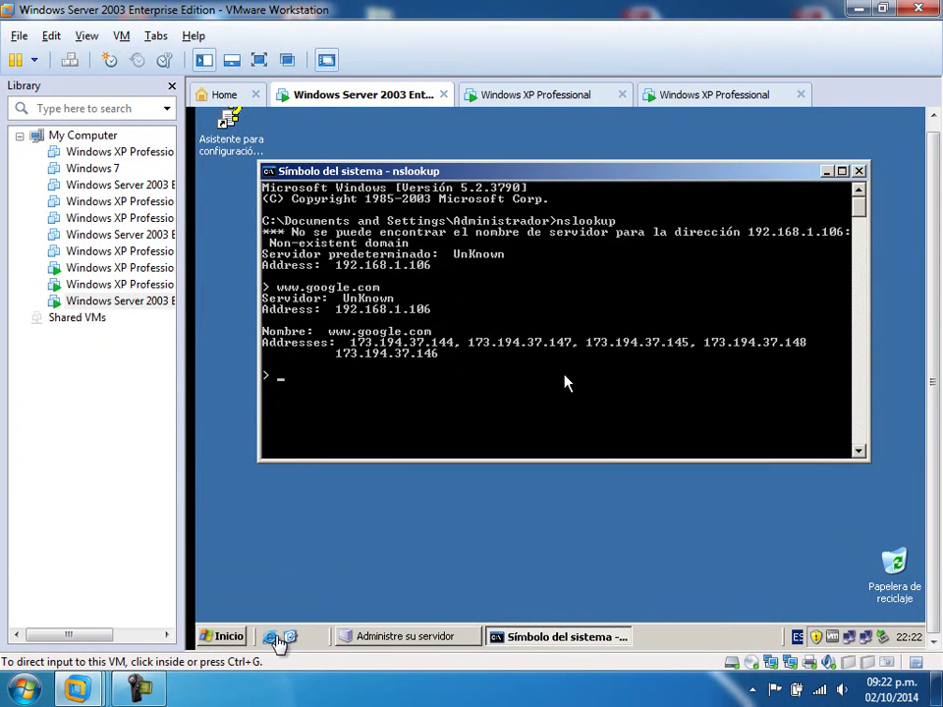
- Launch the DHCP console, expand the server and scope, and show Concesiones de direcciones maximized
click(236, 637)
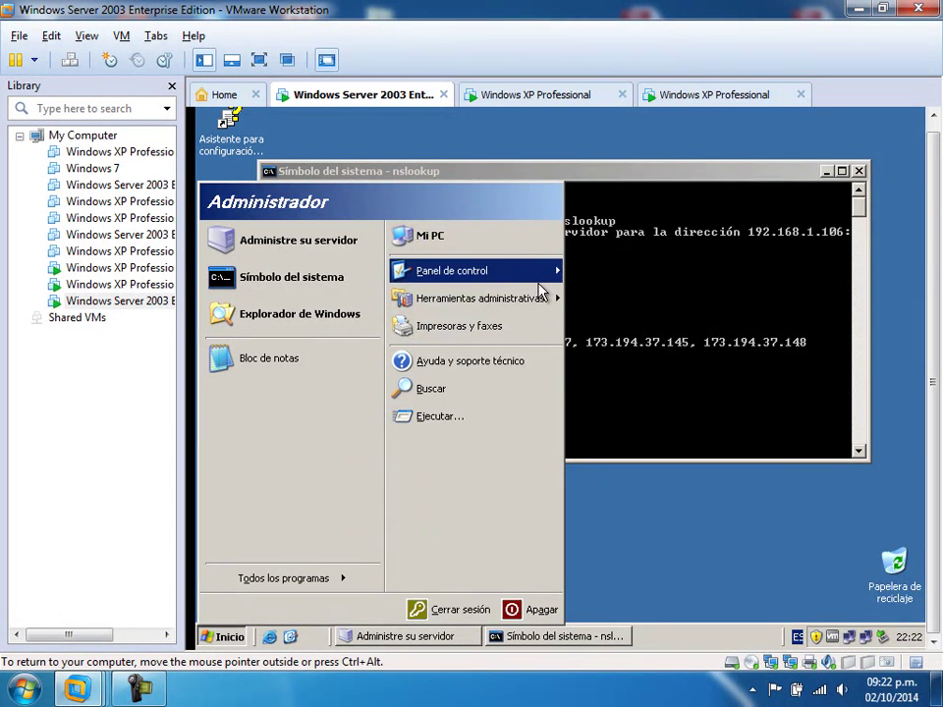
mouse_move(536, 307)
click(570, 322)
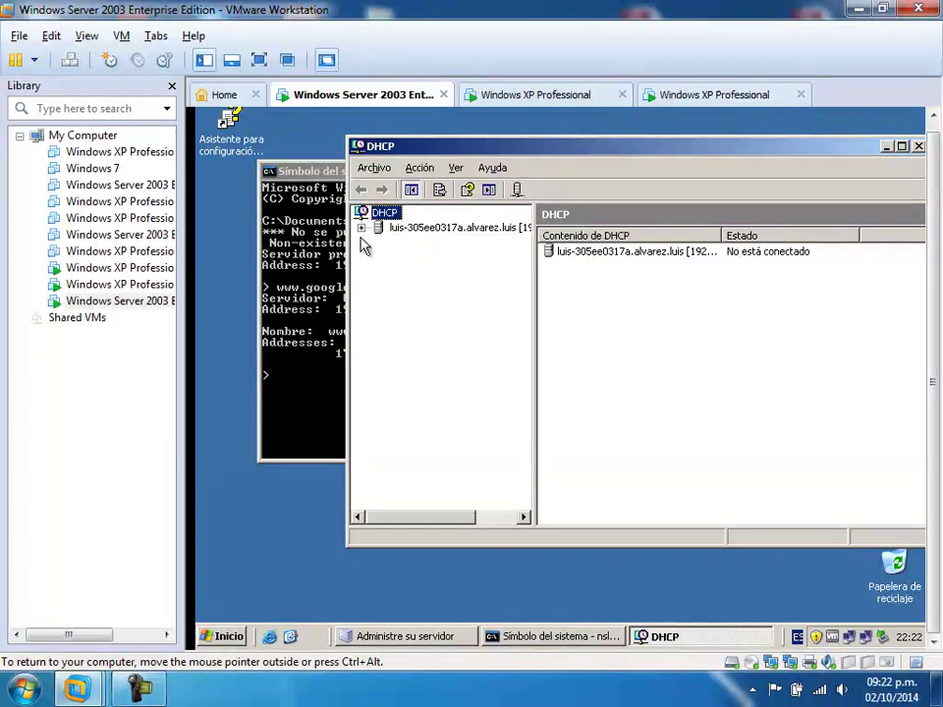
click(361, 228)
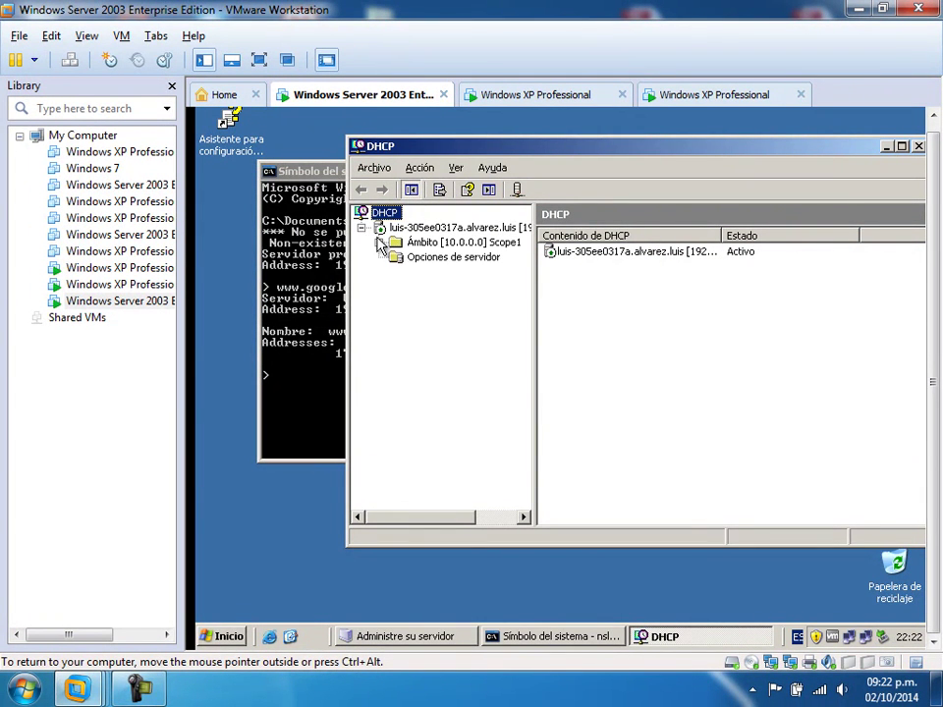
click(379, 243)
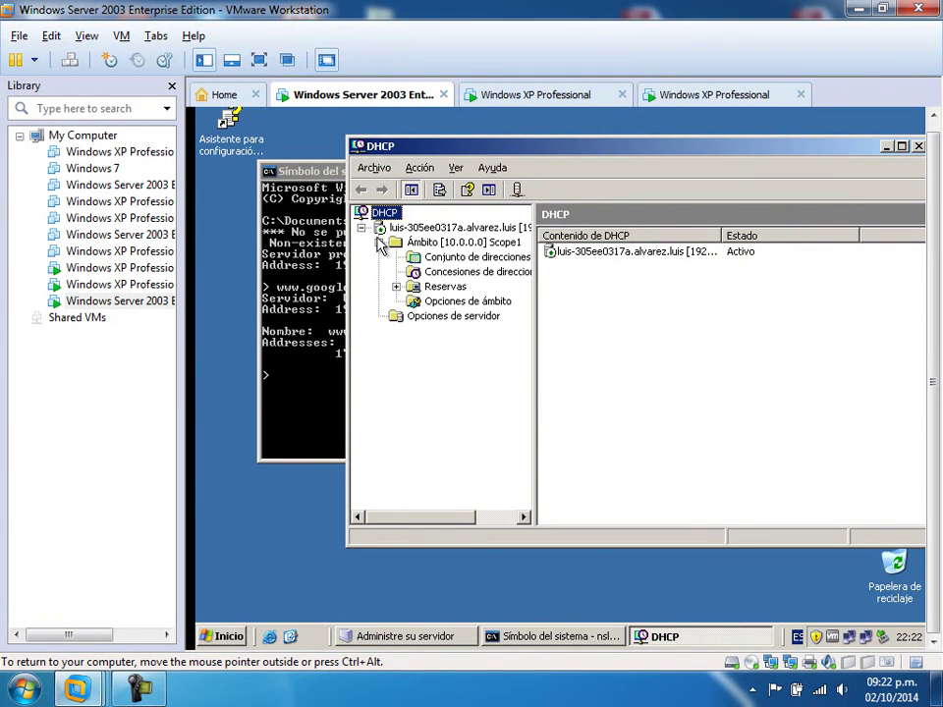
click(463, 274)
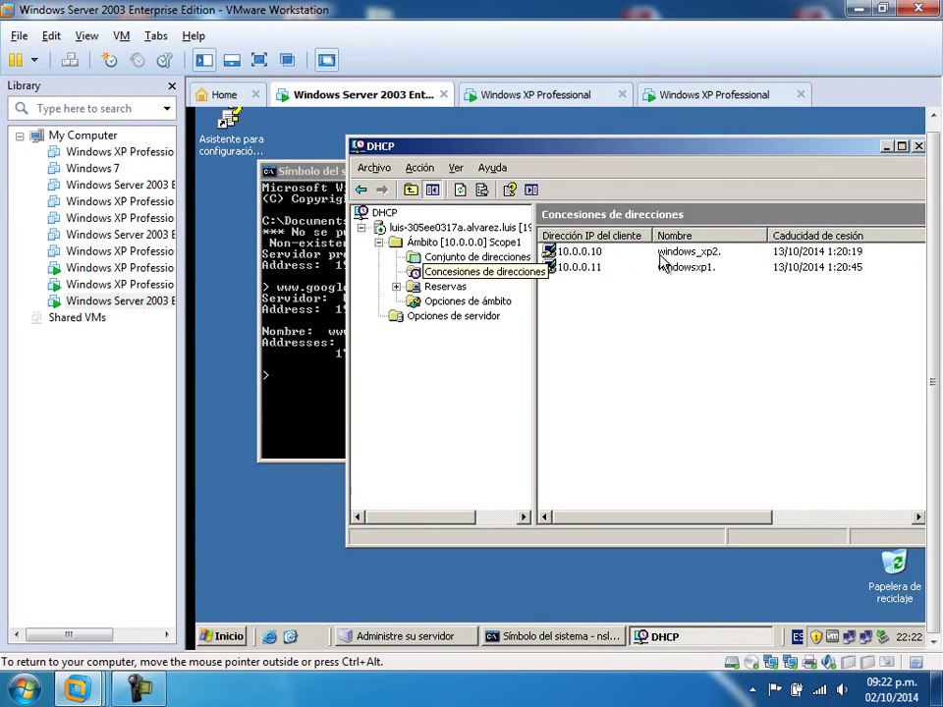
click(901, 145)
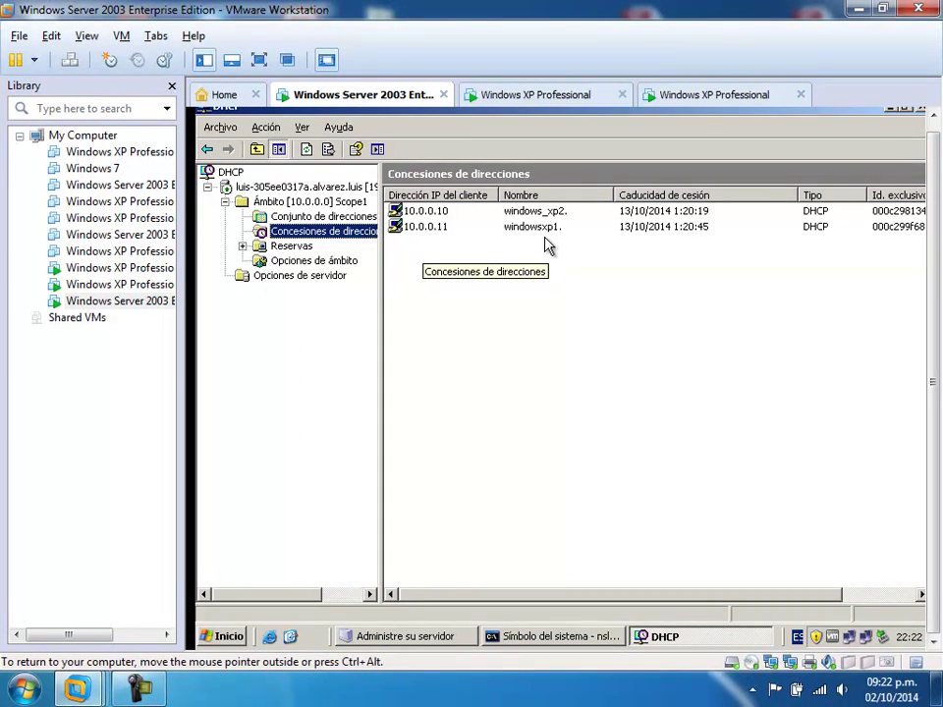
- Select the 10.0.0.10 and 10.0.0.11 lease entries
click(512, 213)
click(514, 231)
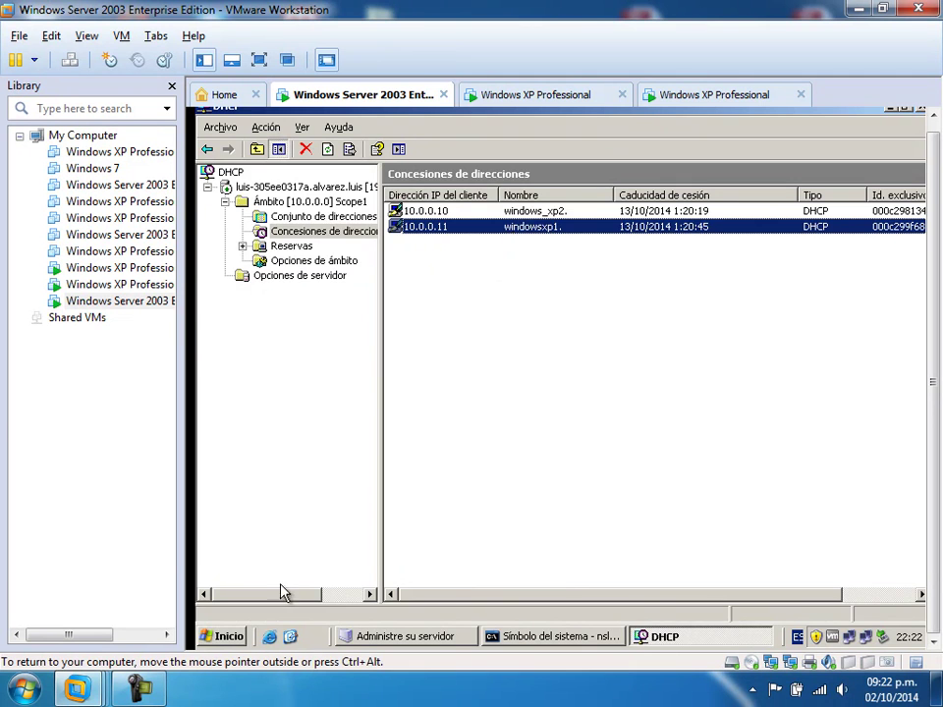
click(224, 634)
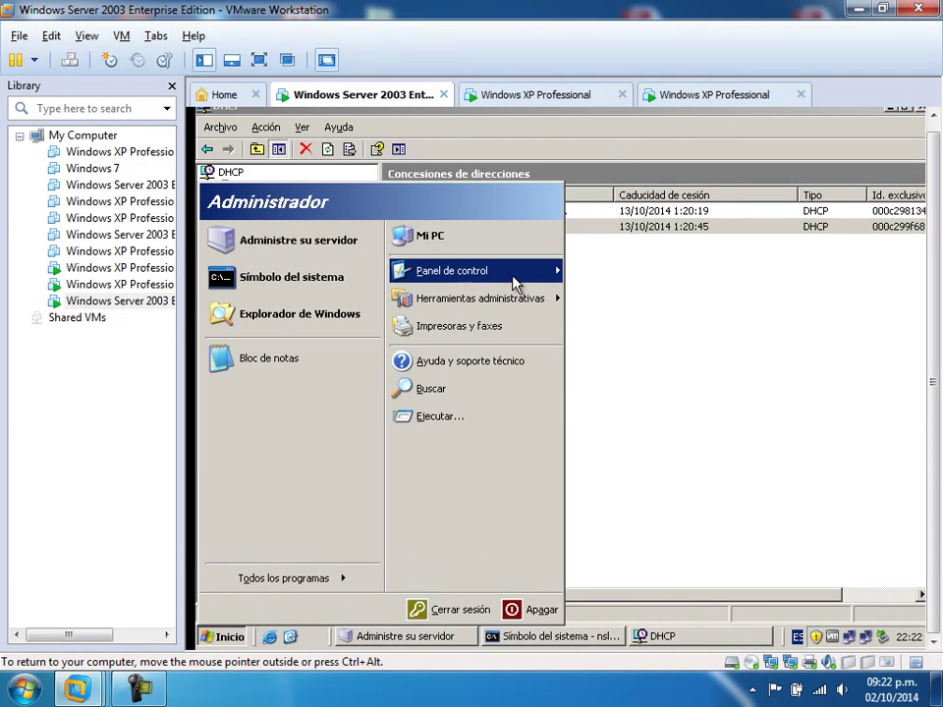
- Launch Active Directory Users and Computers, expand alvarez.luis, and list its 19 Users objects
mouse_move(516, 283)
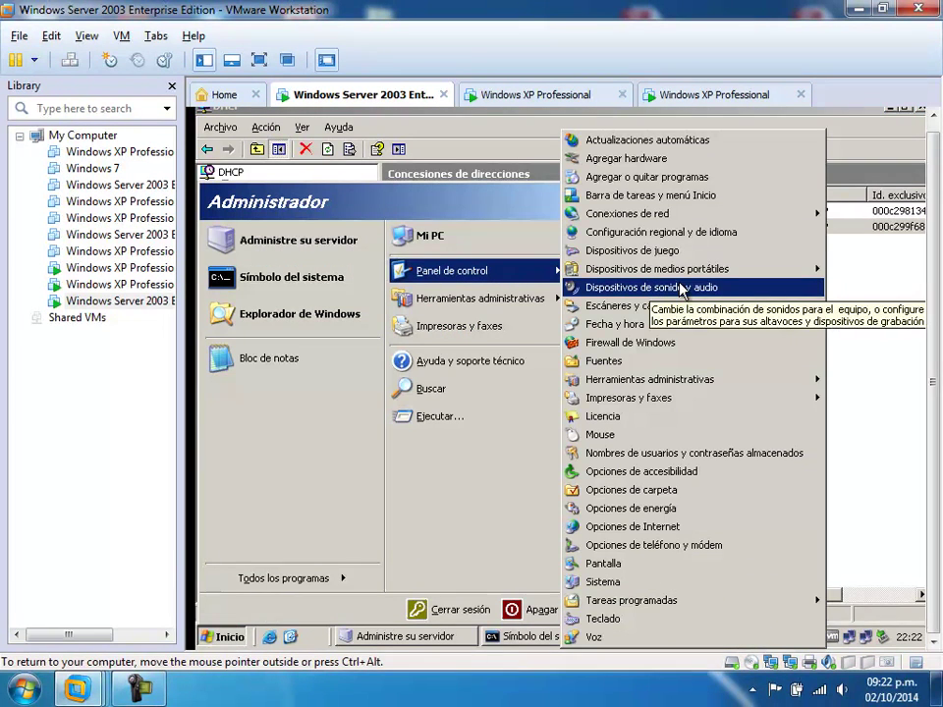
mouse_move(805, 383)
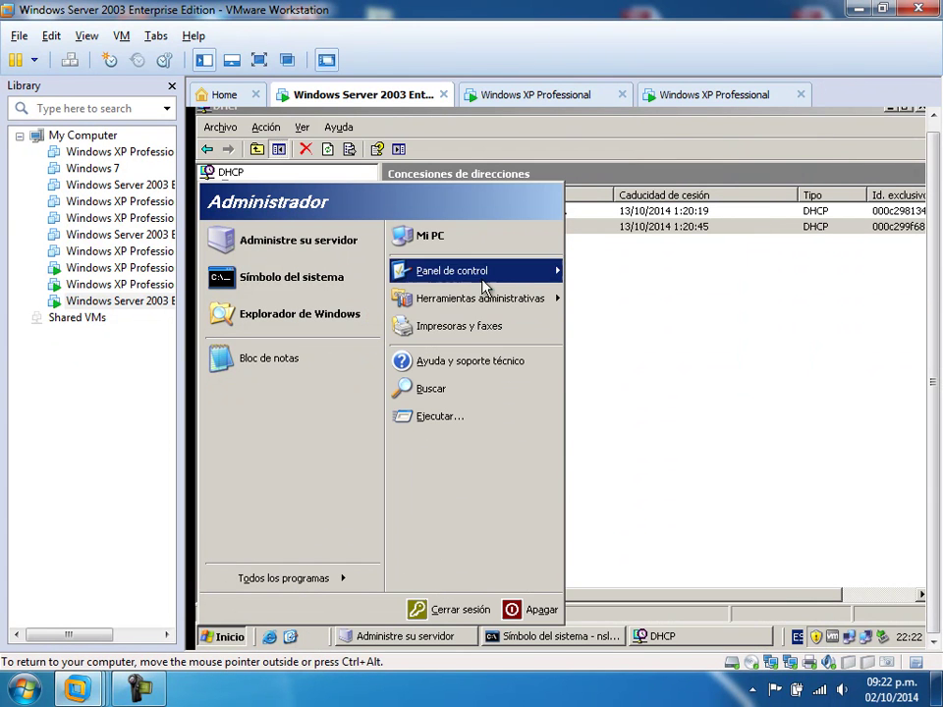
mouse_move(535, 307)
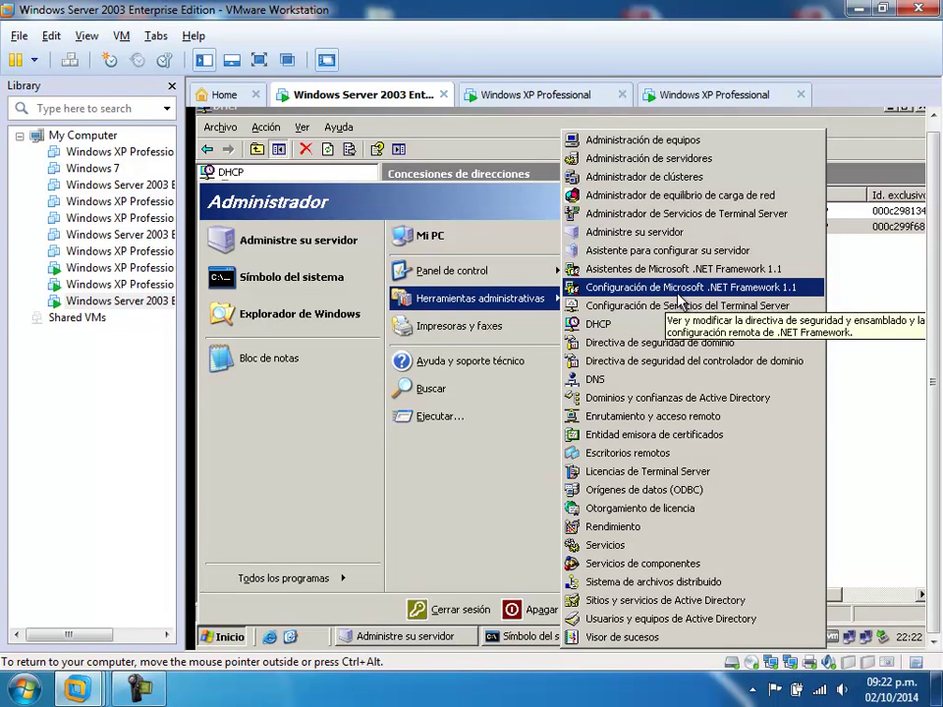
click(665, 619)
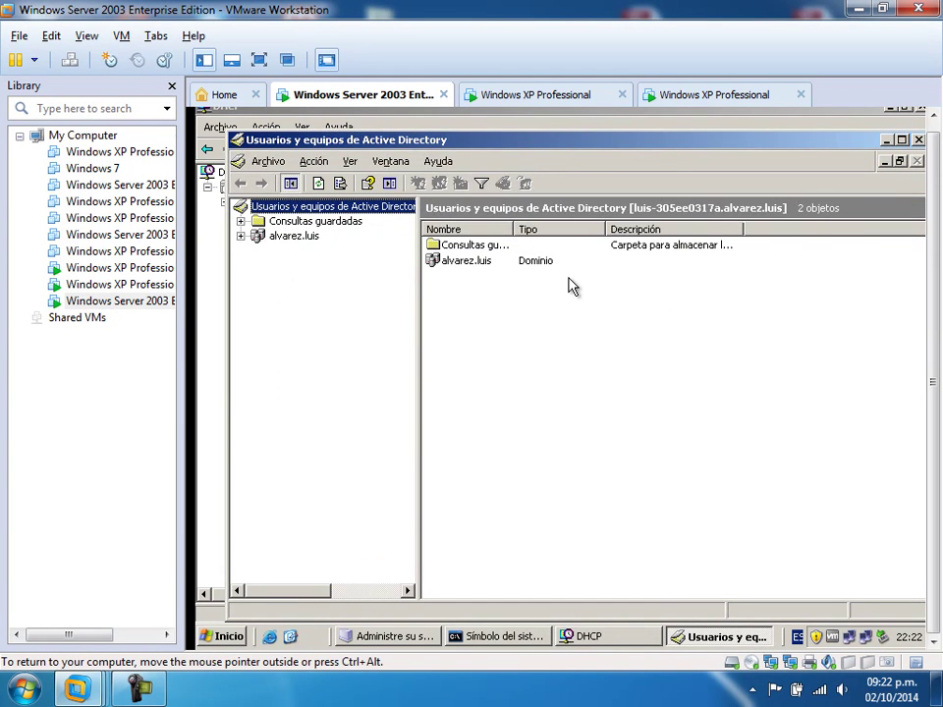
click(241, 235)
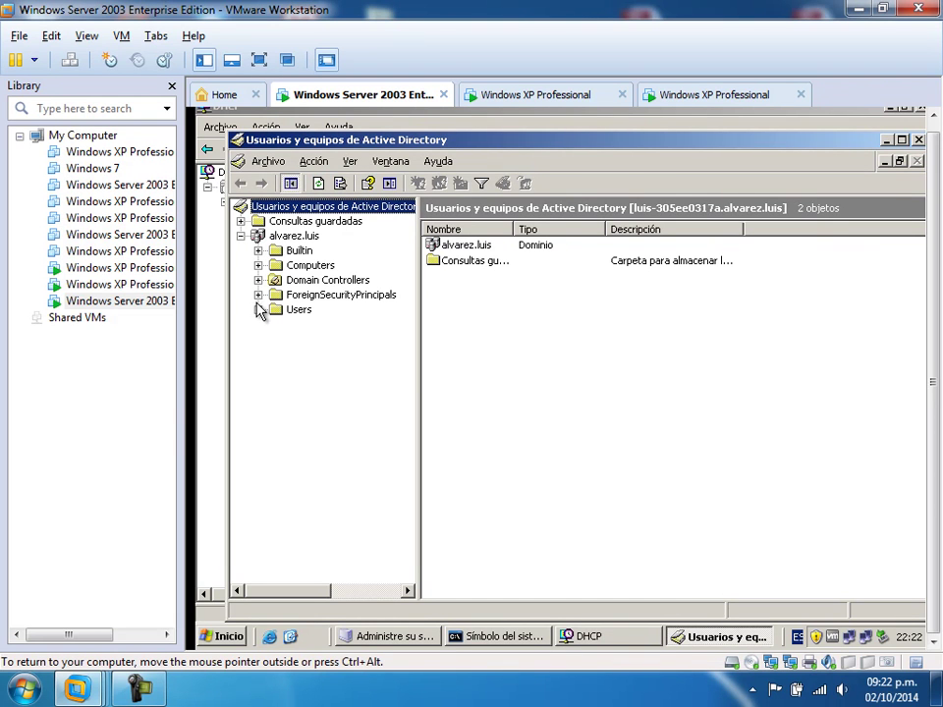
click(289, 314)
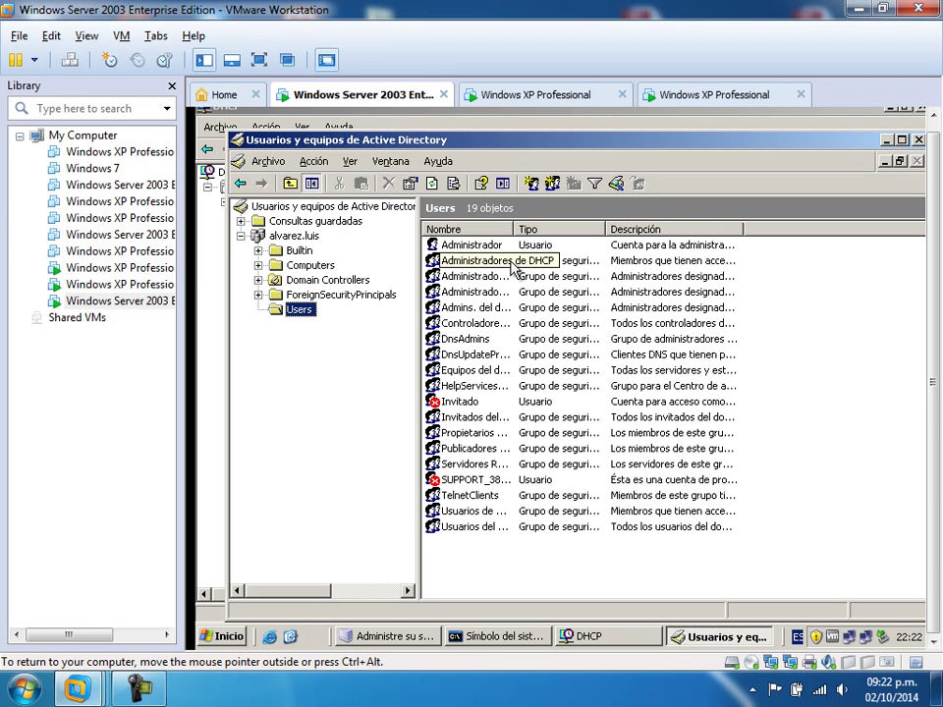
click(310, 265)
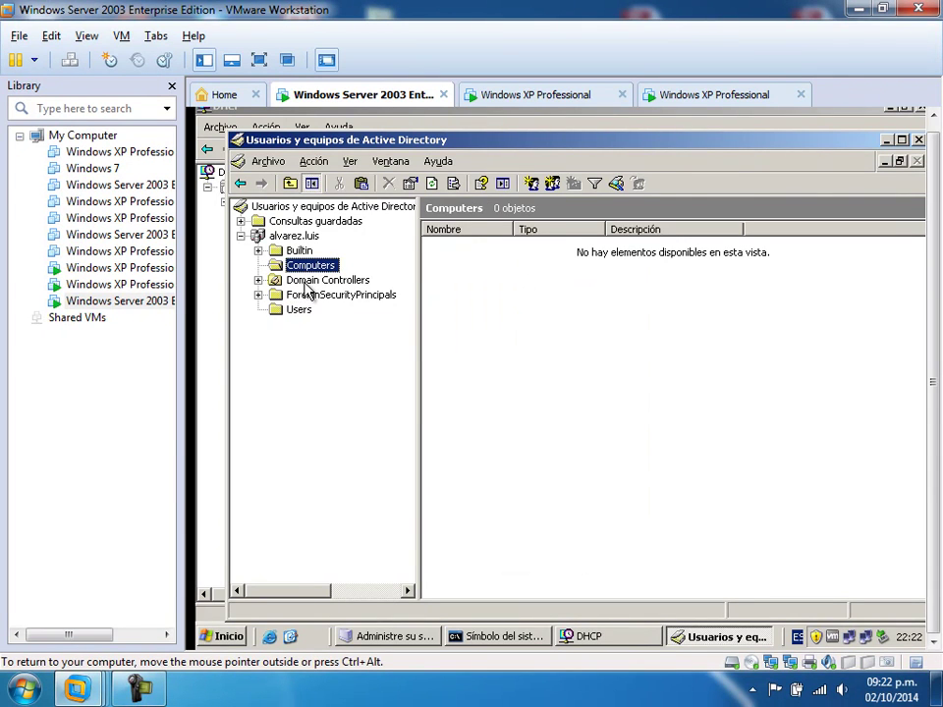
click(297, 311)
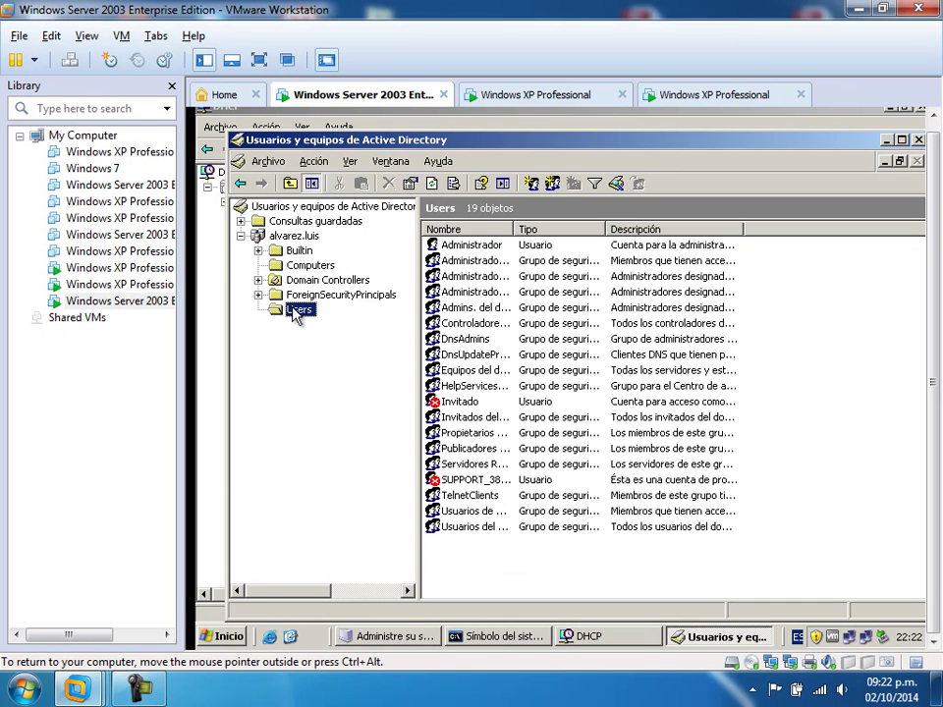
- Start a new user in Users with surname prueba and logon name xp1, clearing mistaken initials
right_click(299, 312)
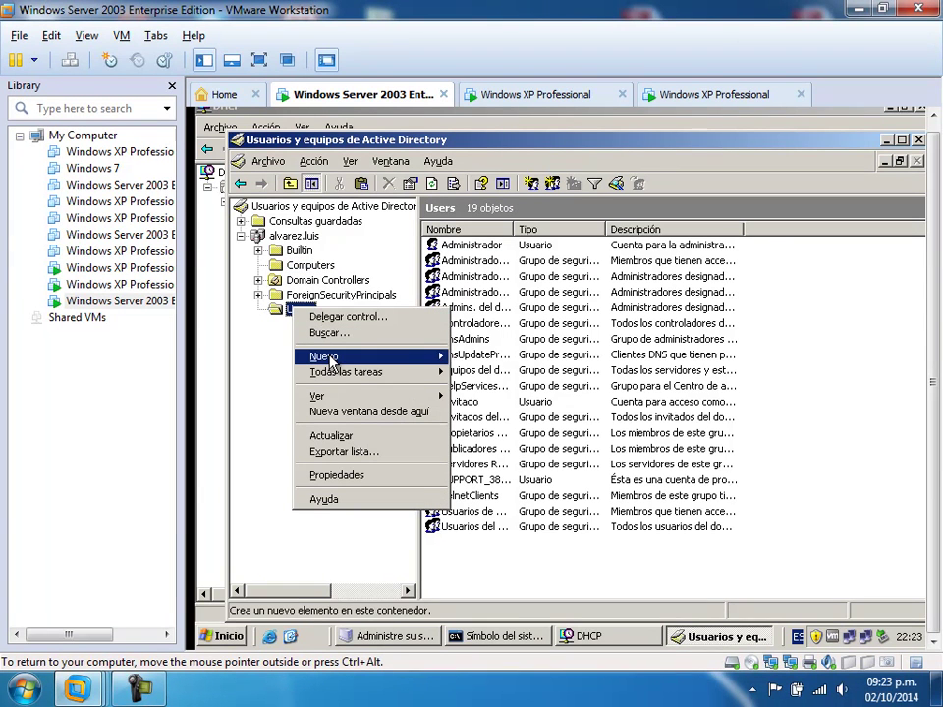
mouse_move(339, 356)
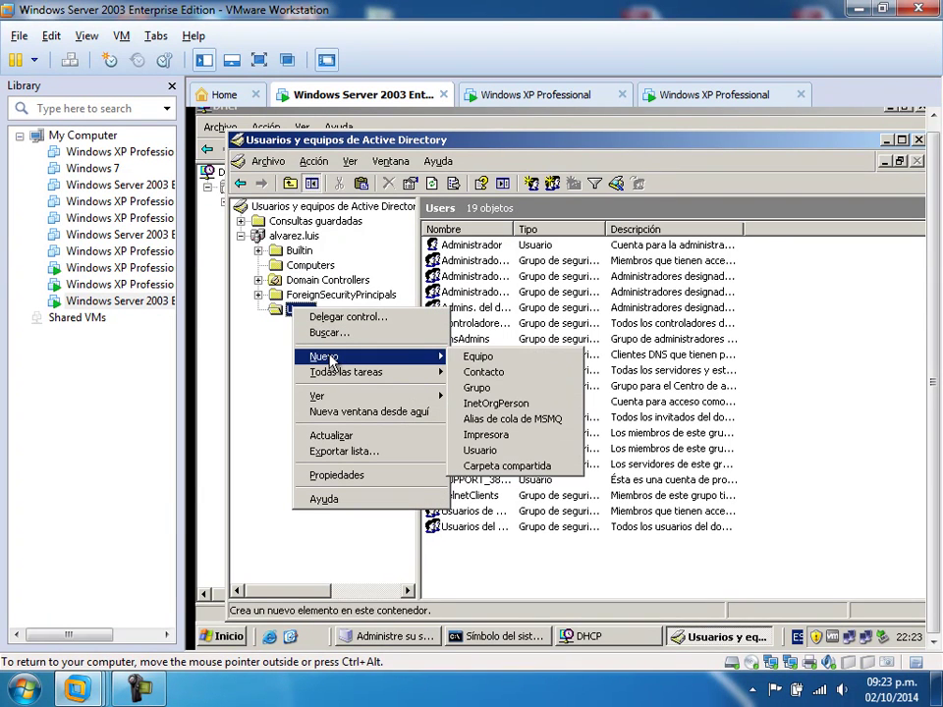
click(483, 453)
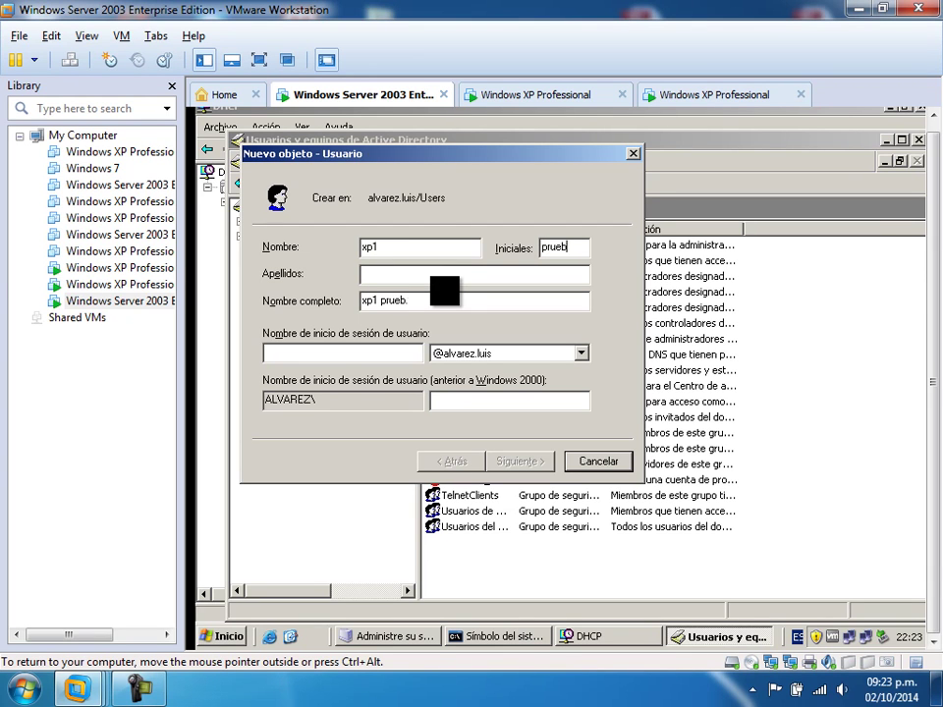
drag(576, 247, 524, 259)
key(BackSpace)
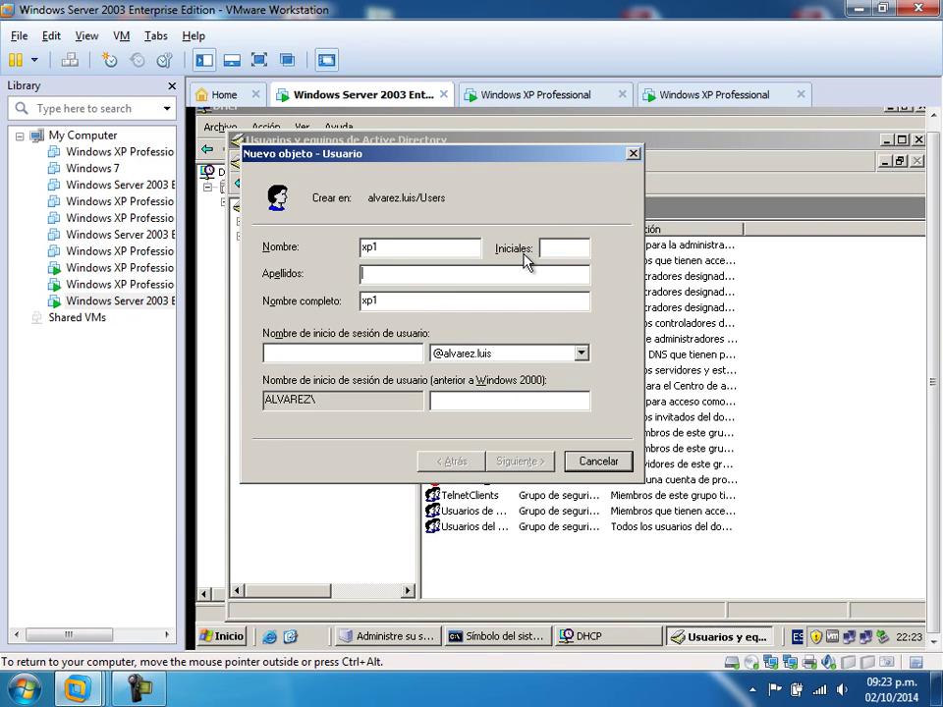
key(Tab)
text(prueba)
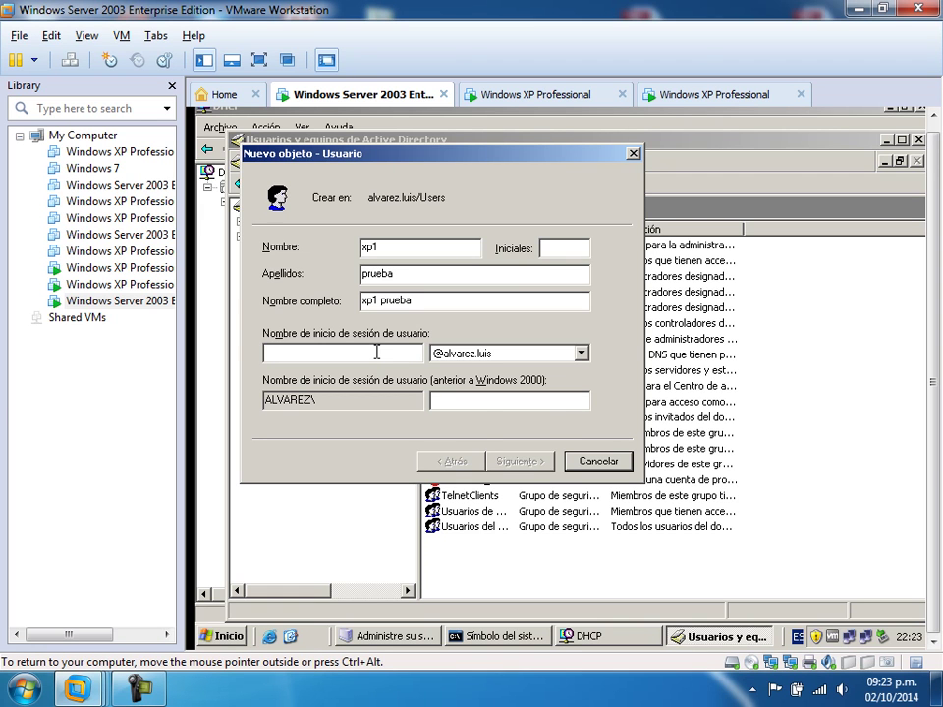
click(376, 352)
text(xp1)
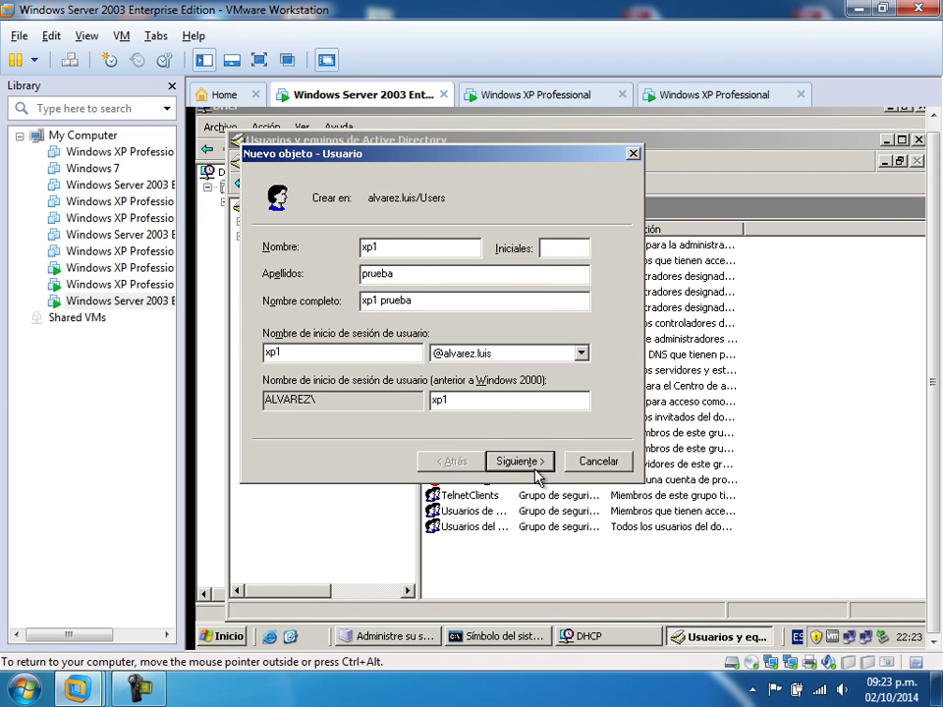
- Set a policy-compliant password after the first was rejected, and create the xp1 prueba account
click(539, 467)
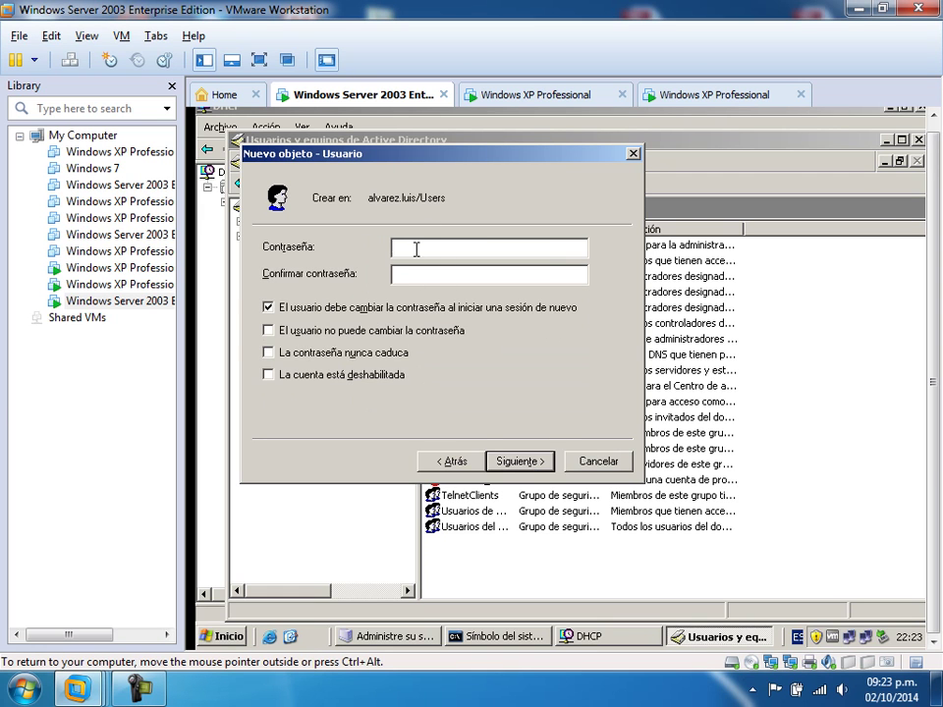
text(PP)
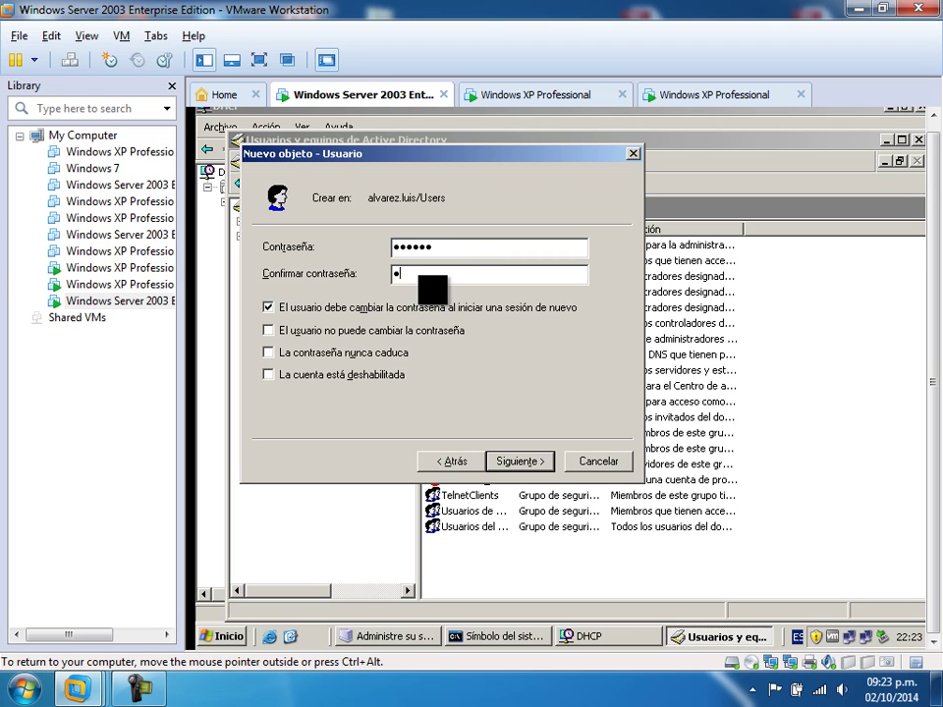
click(521, 461)
click(520, 461)
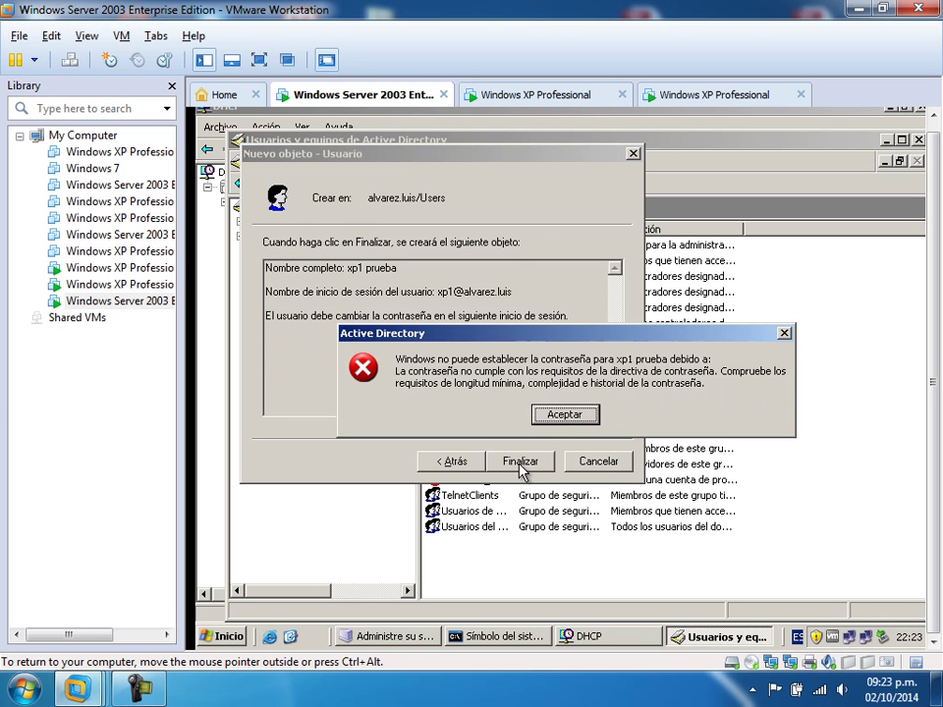
click(559, 415)
click(451, 461)
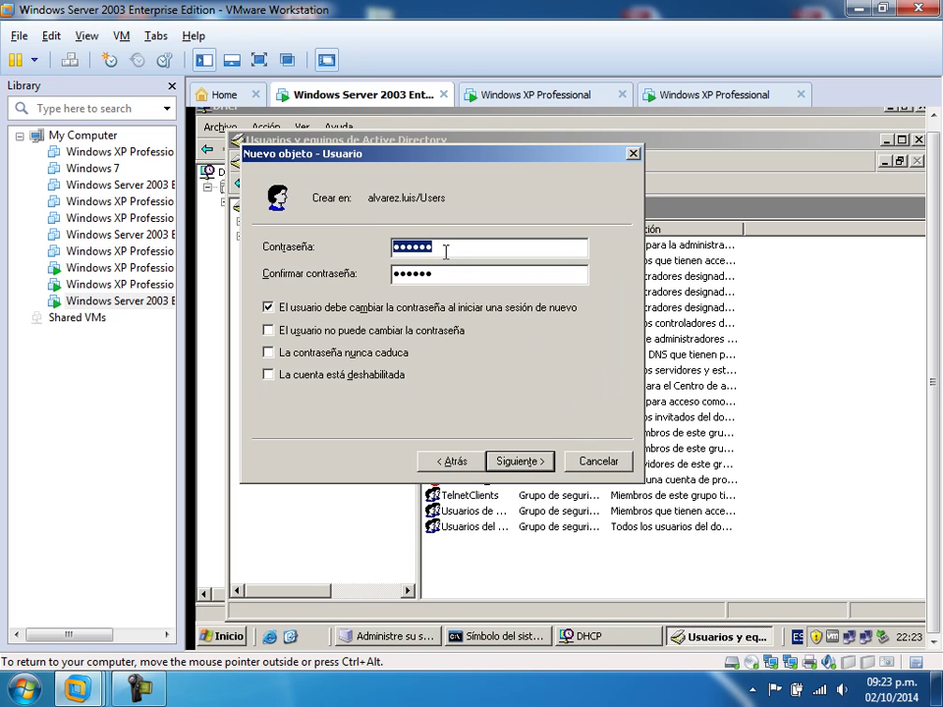
key(BackSpace)
text(P)
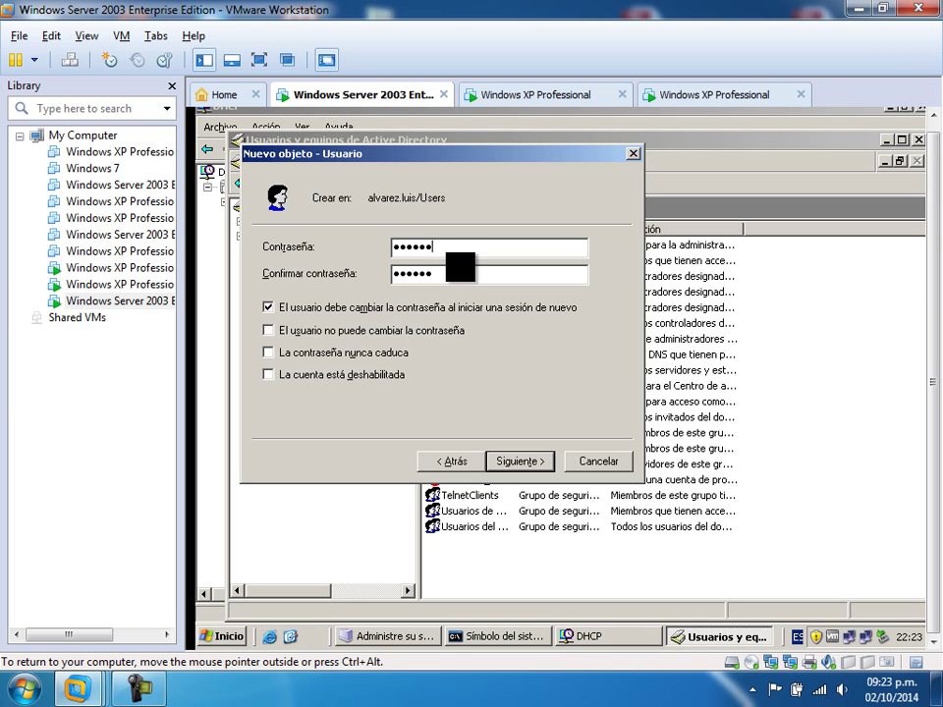
key(Tab)
text(P@s)
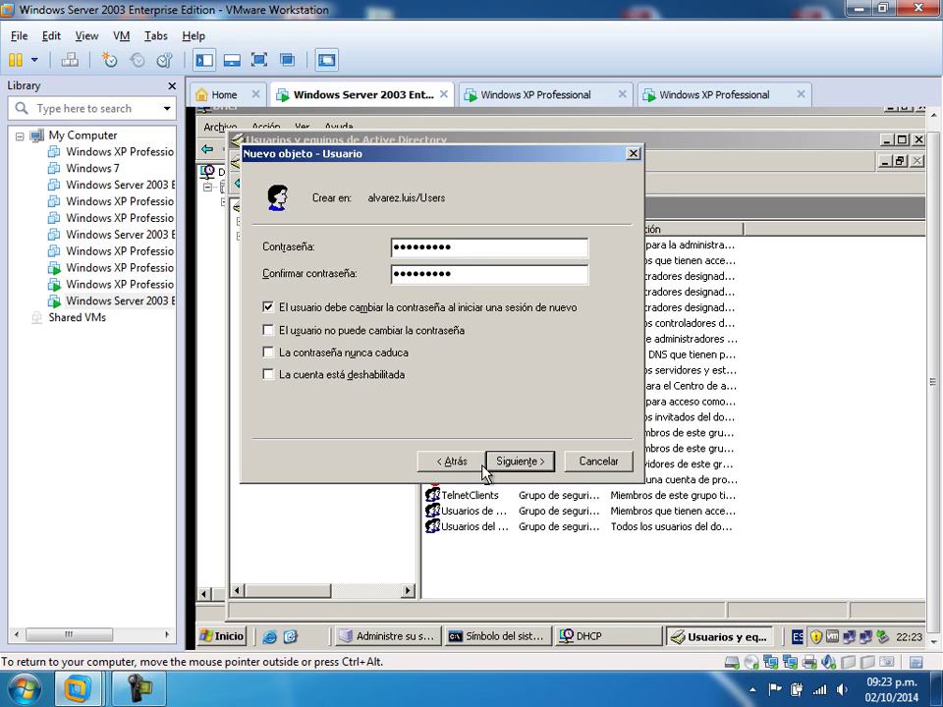
click(520, 461)
click(521, 461)
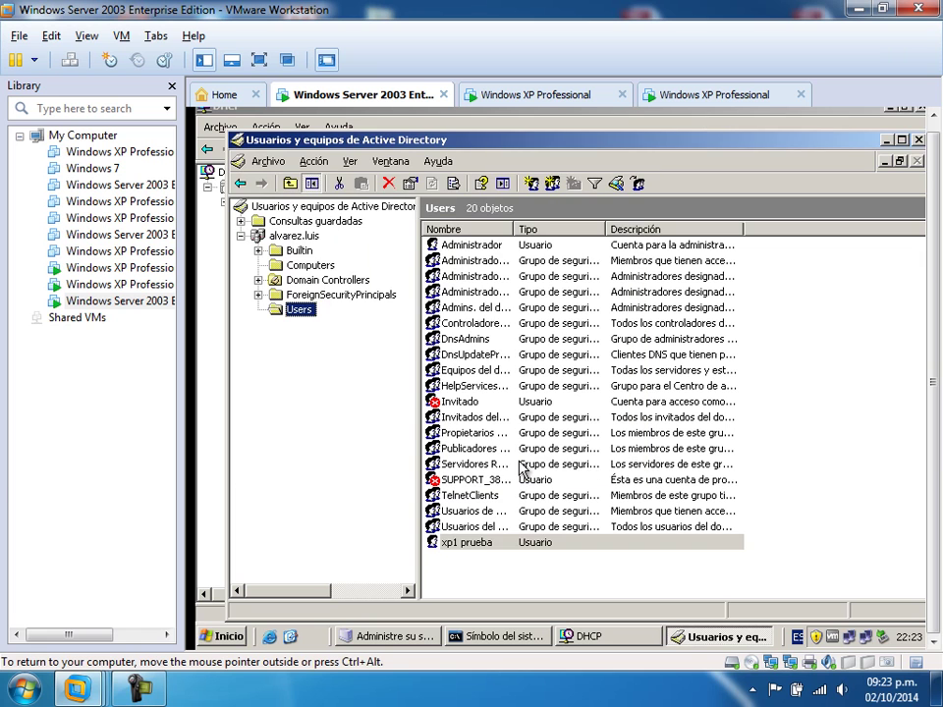
- Start a new user named xp2 prueba with logon name xp2
right_click(469, 580)
mouse_move(543, 406)
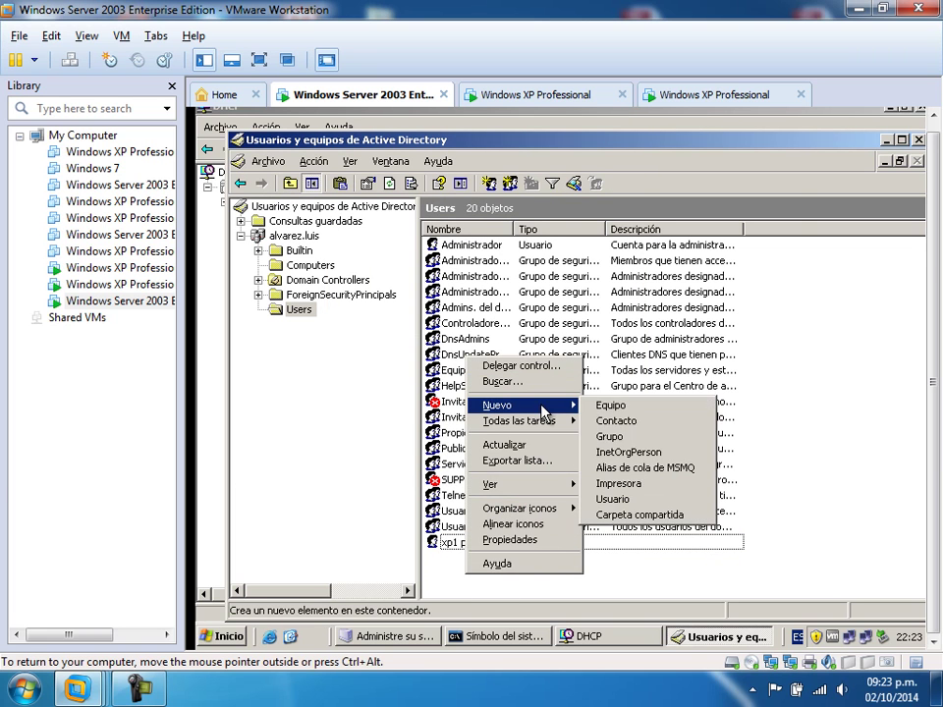
click(620, 500)
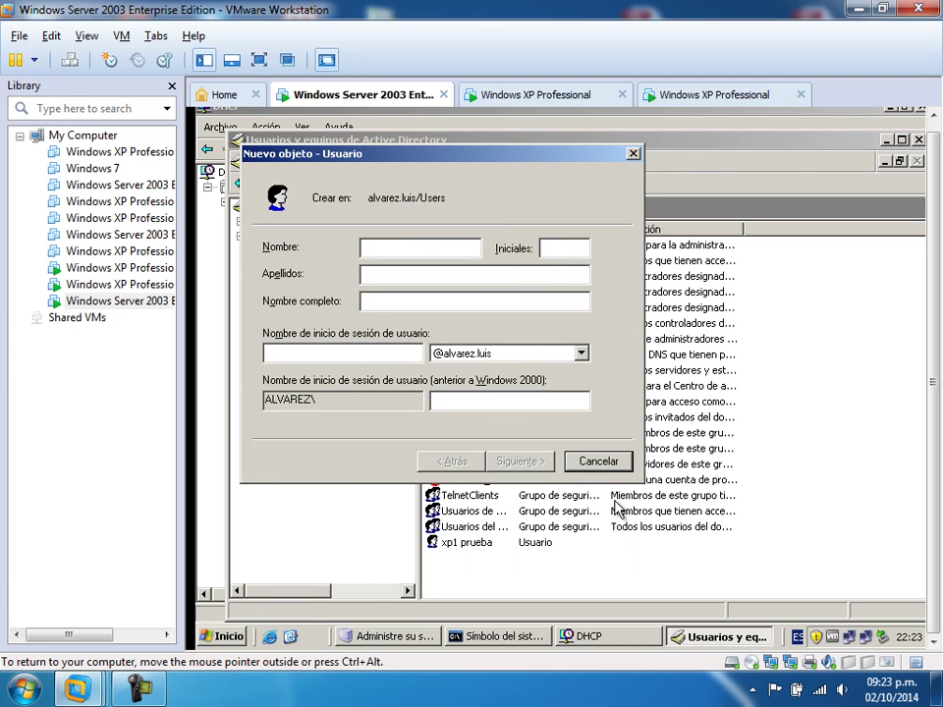
text(xp2 )
text(prueba)
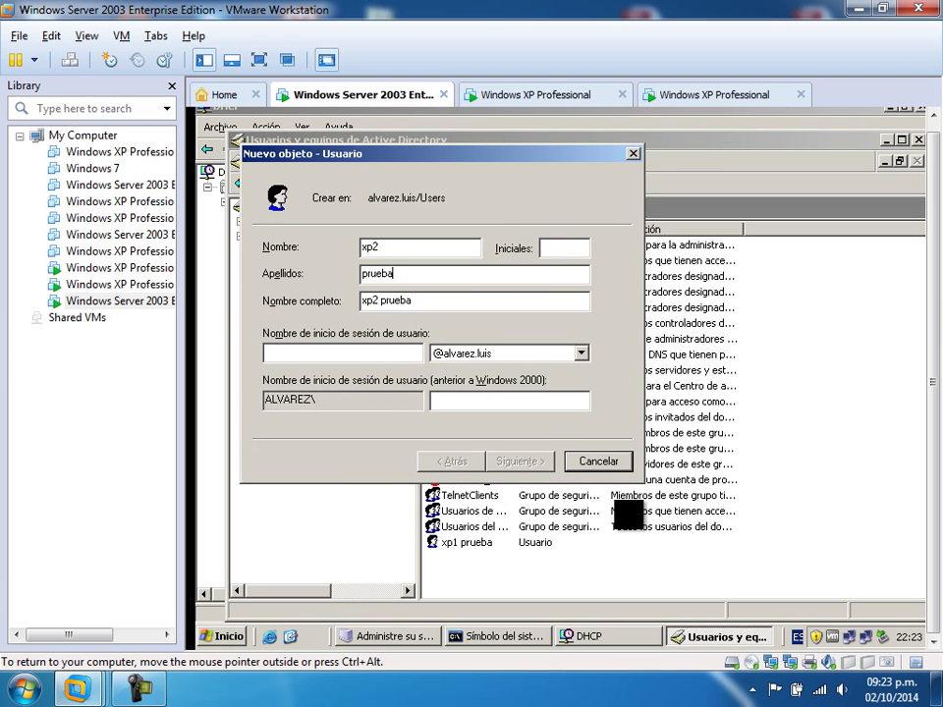
click(388, 354)
text(xp2)
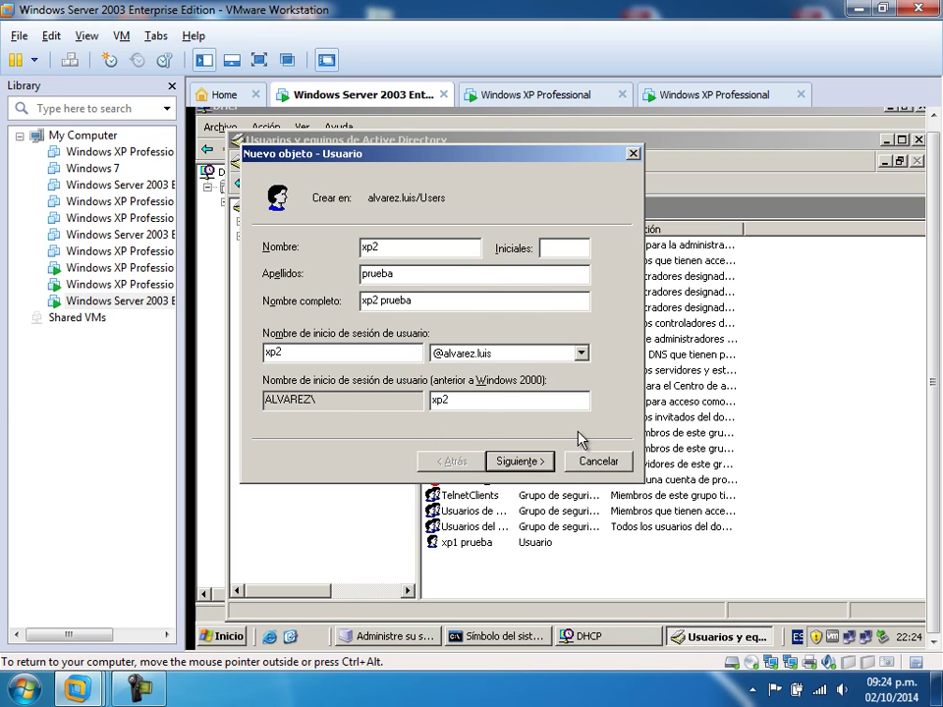
- Enter matching passwords after a mismatch error and create the xp2 prueba account
click(536, 463)
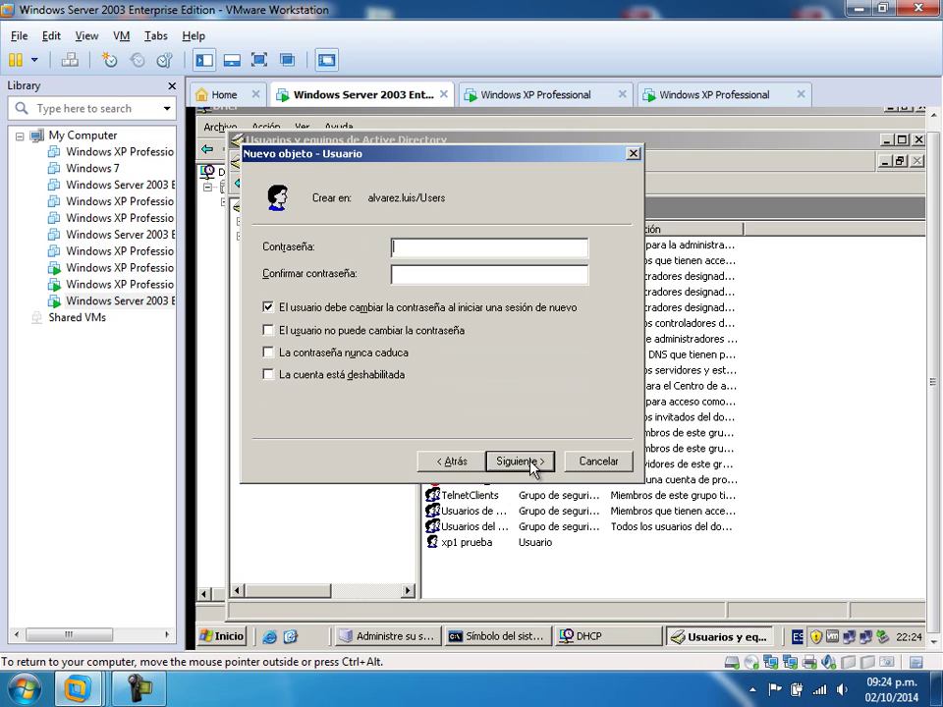
text(*********)
click(465, 276)
text(******)
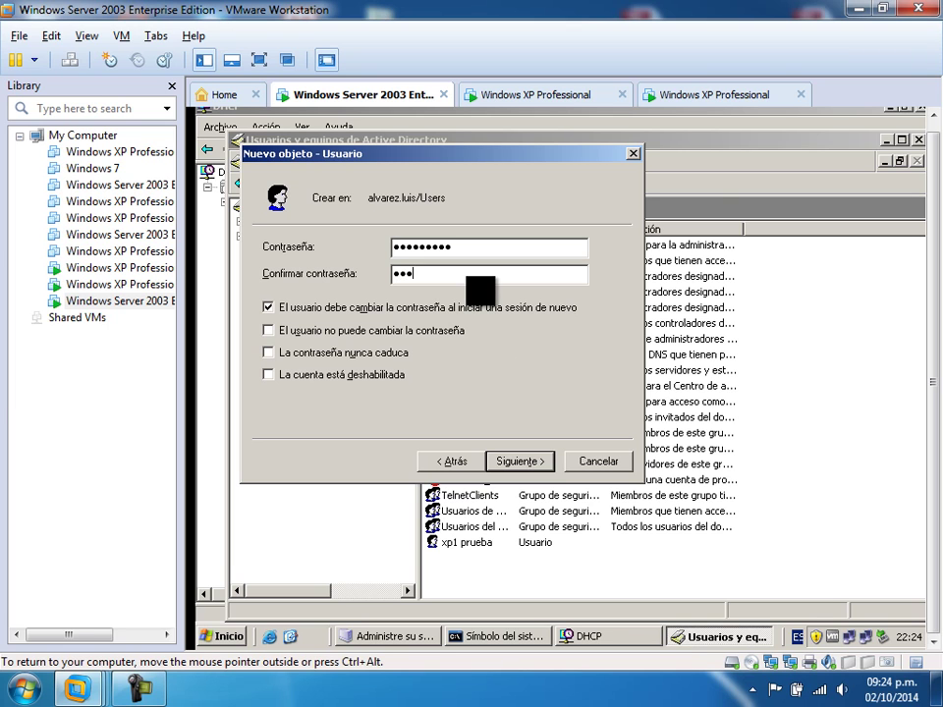
text(***)
click(519, 461)
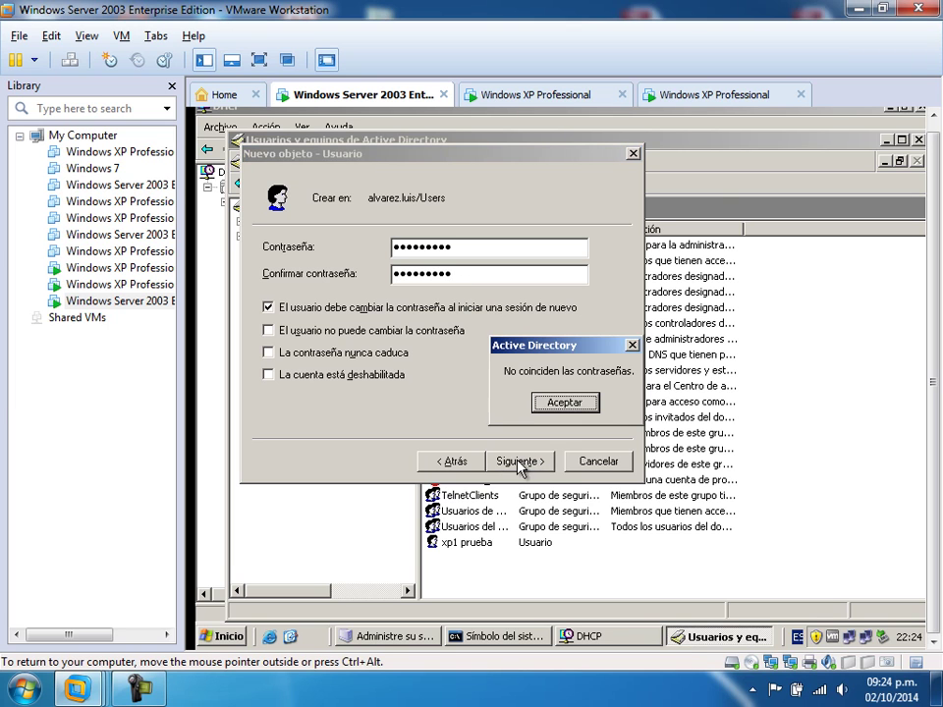
click(574, 406)
text(*****)
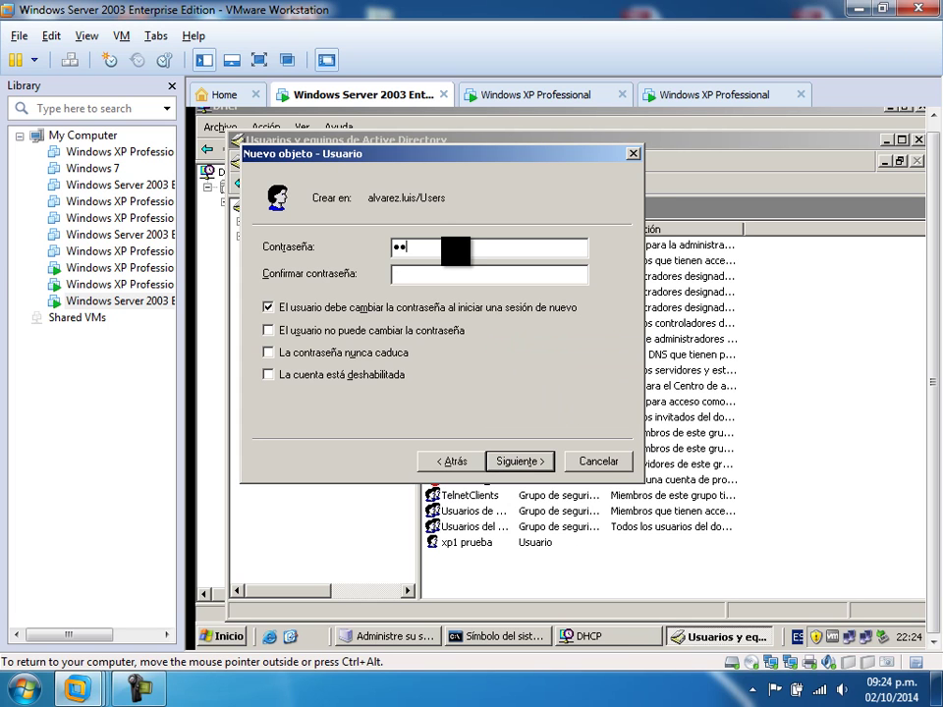
text(************)
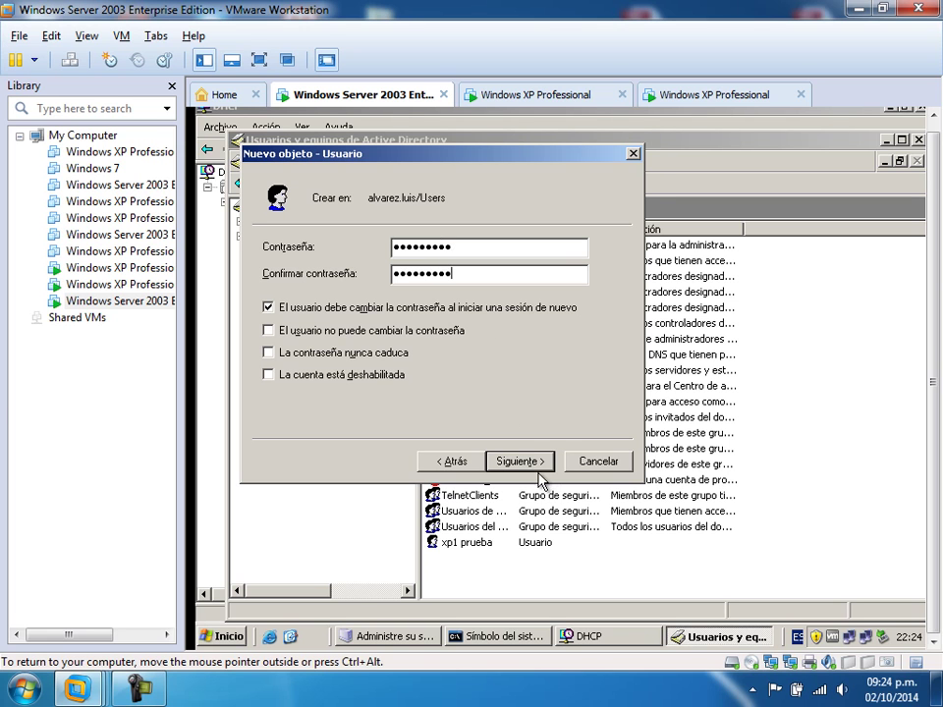
click(529, 463)
click(528, 463)
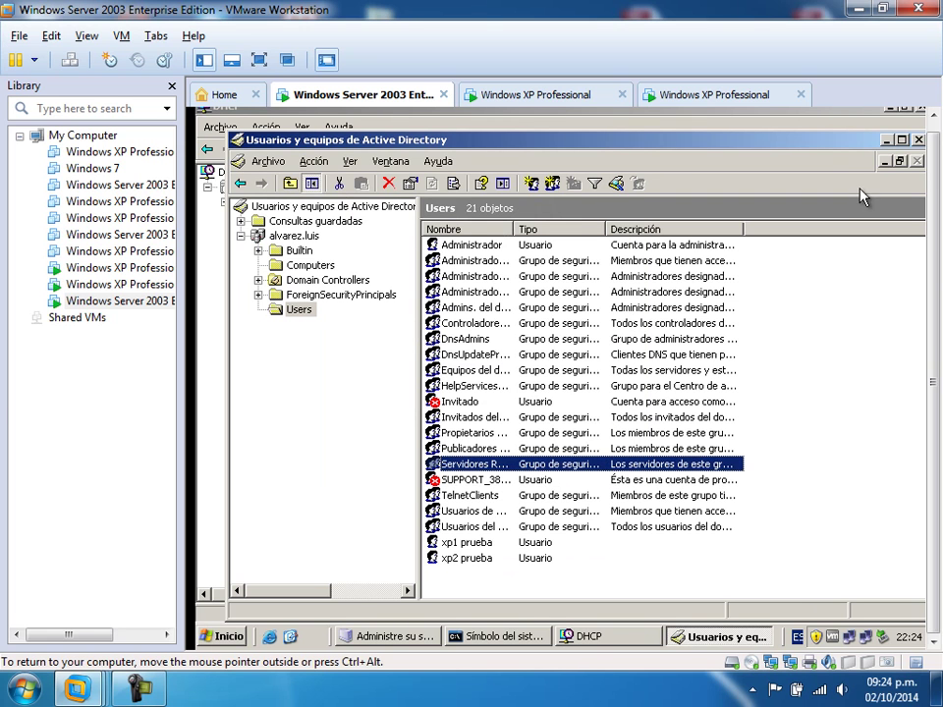
- Minimize the Active Directory and DHCP consoles and switch to the Windows XP Professional VM
click(886, 142)
click(890, 108)
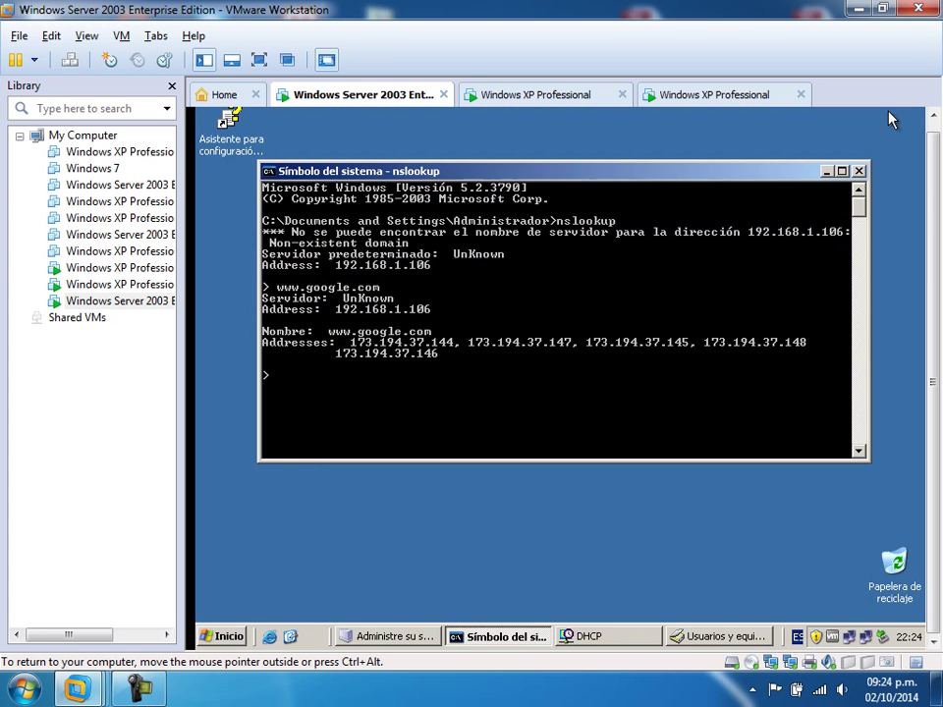
click(543, 95)
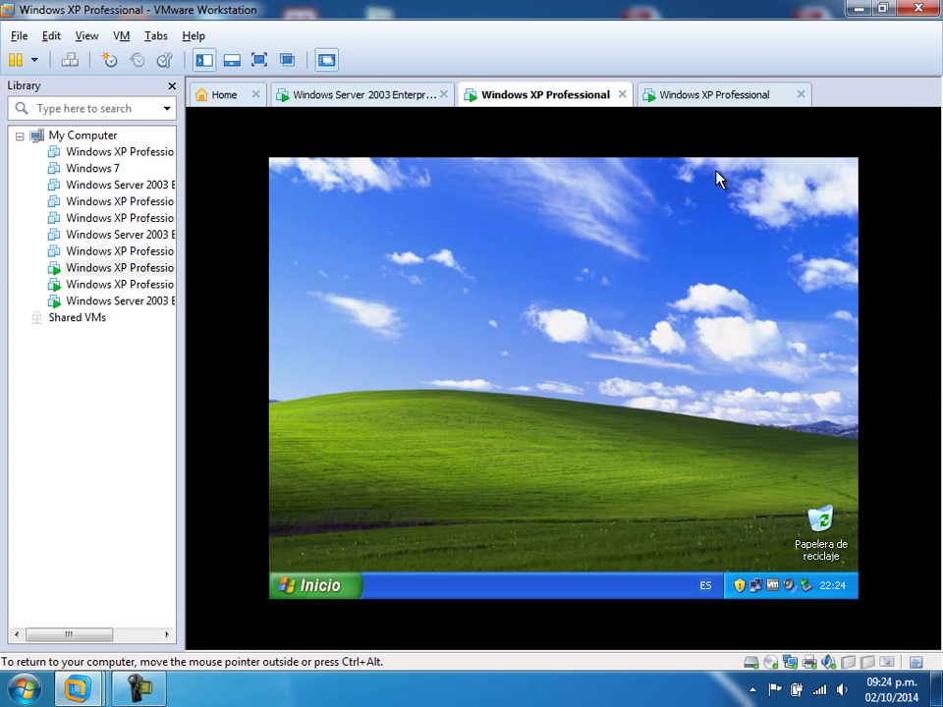
- Open Mi PC's System Properties and the Cambiar dialog for computer windows_xp2 in WORKGROUP
click(326, 588)
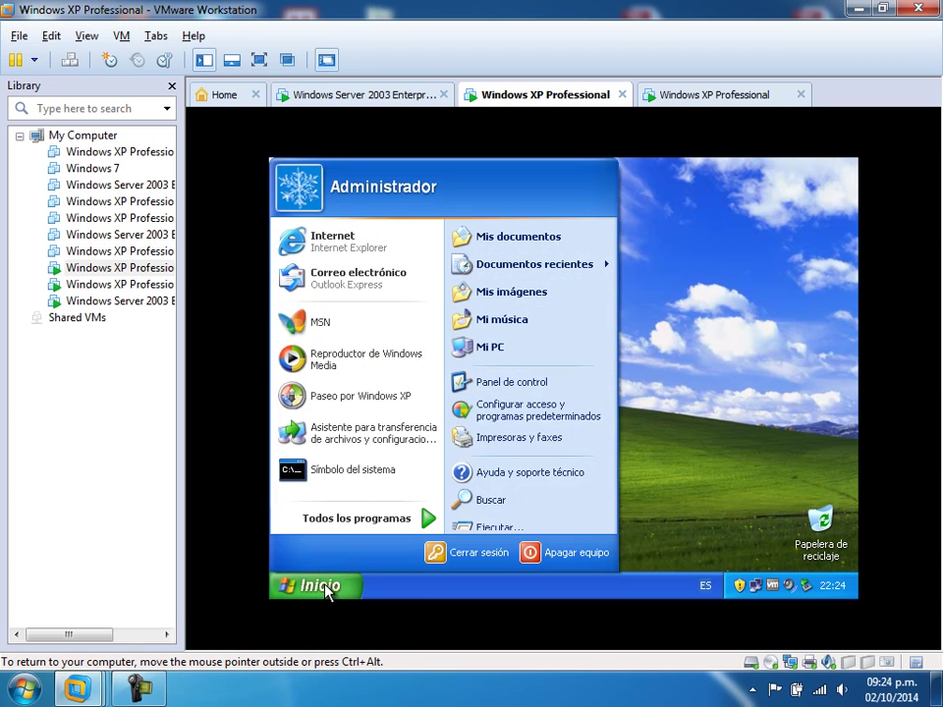
right_click(496, 347)
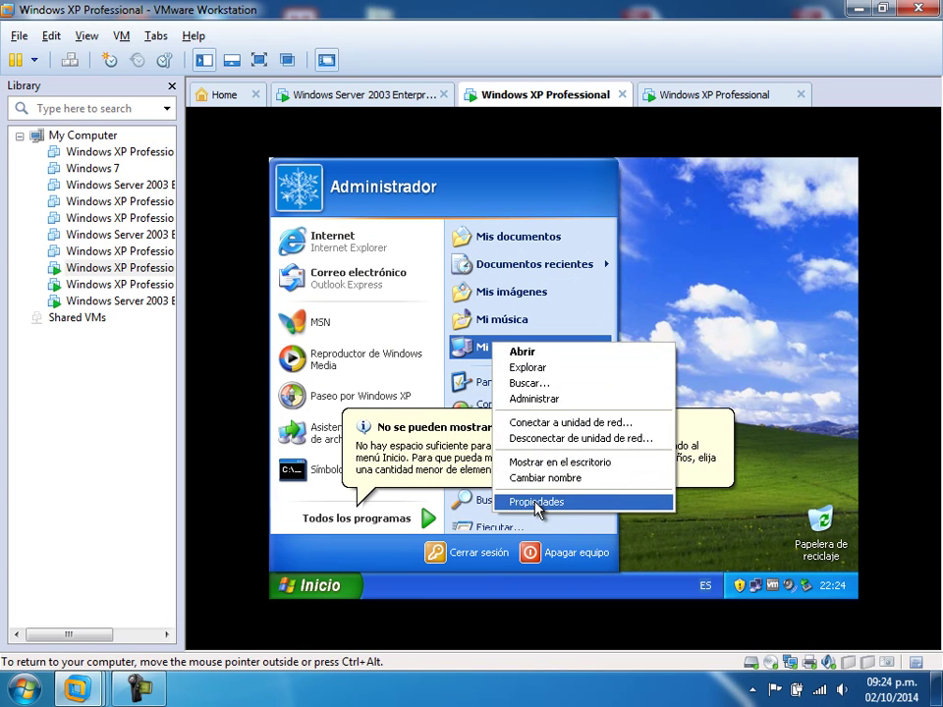
click(536, 502)
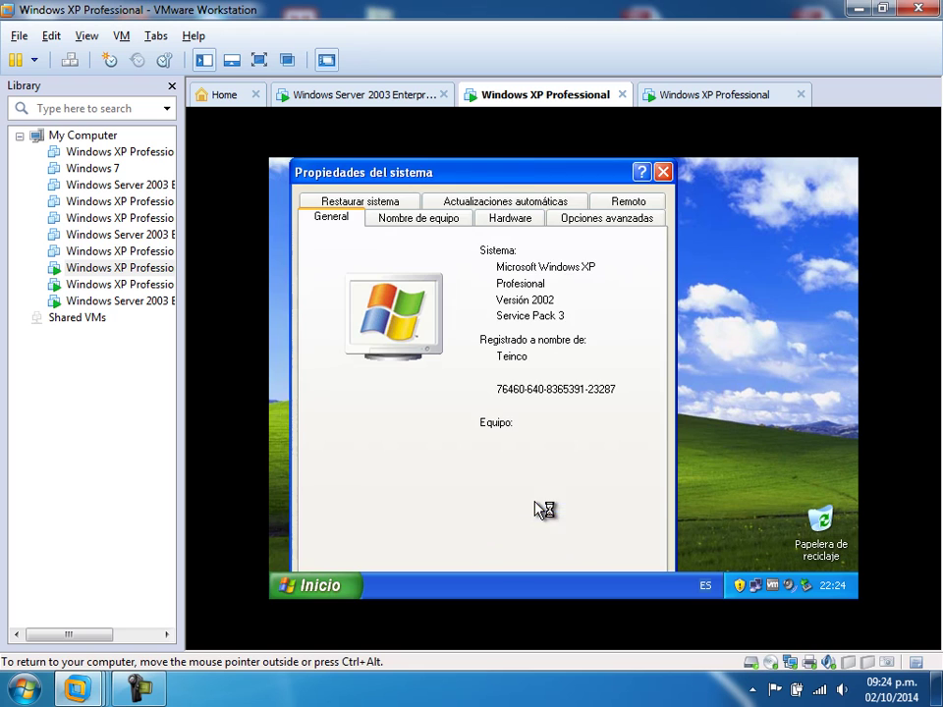
drag(482, 183, 477, 166)
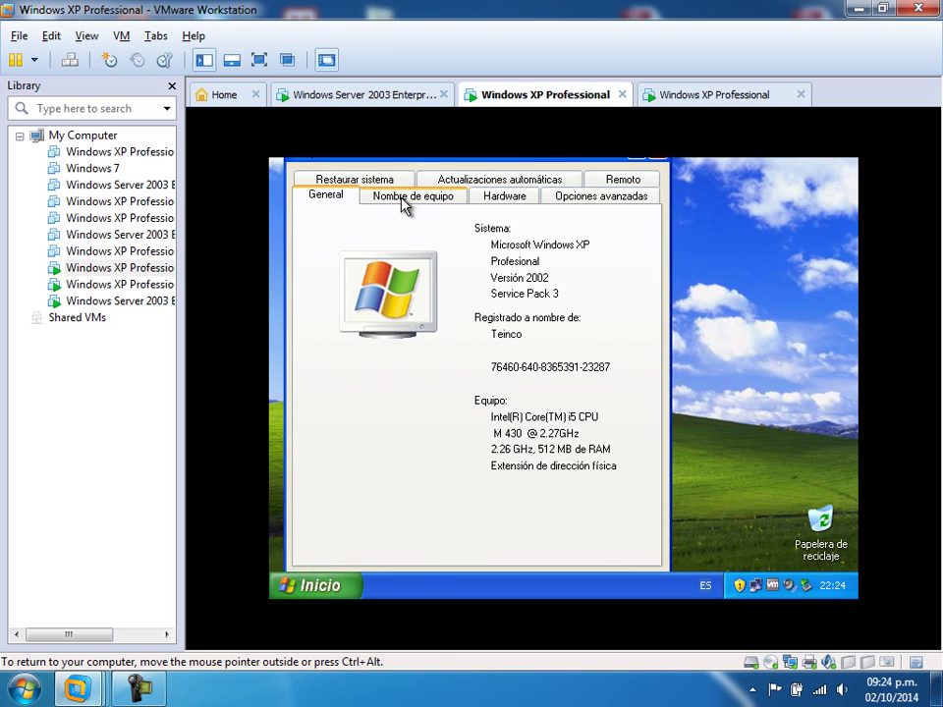
click(407, 202)
click(600, 423)
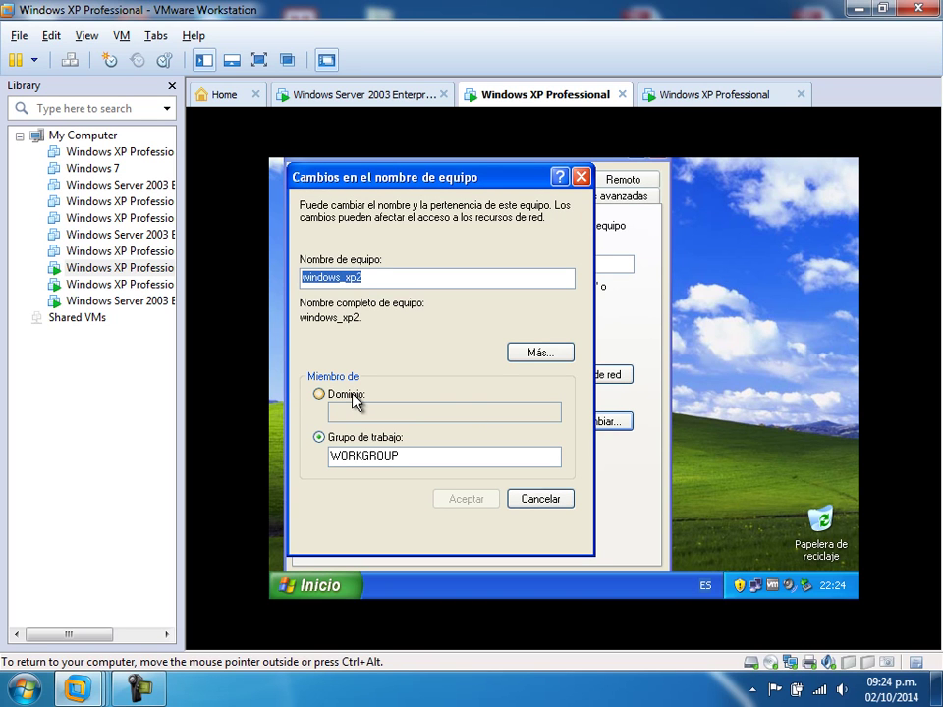
- Join windows_xp2 to the alvarez.luis domain using the administrador account credentials
click(351, 395)
text(alvarez.luis)
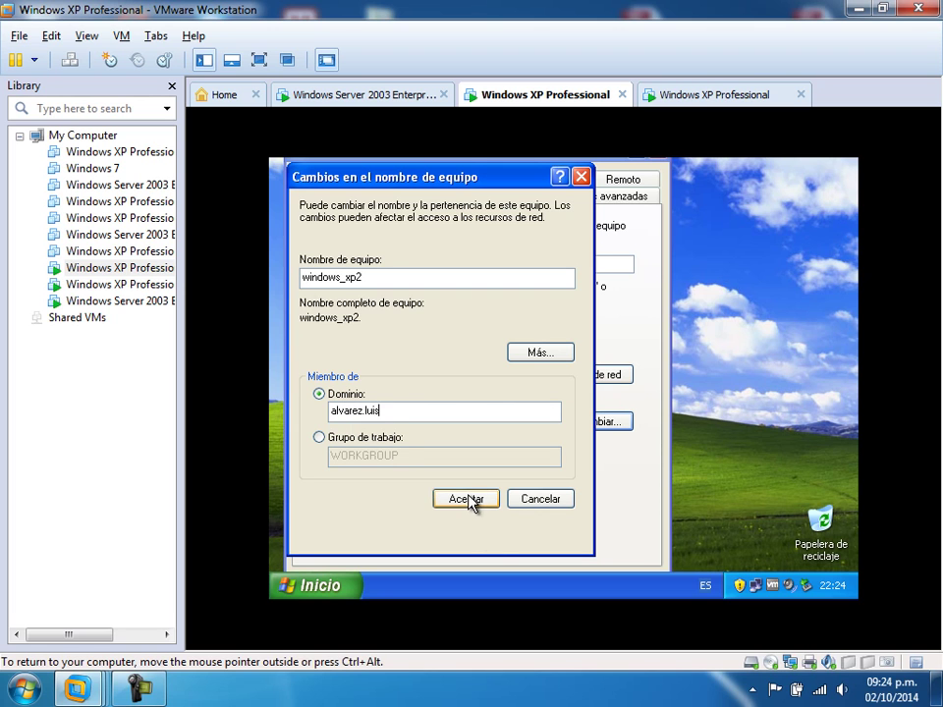
click(467, 498)
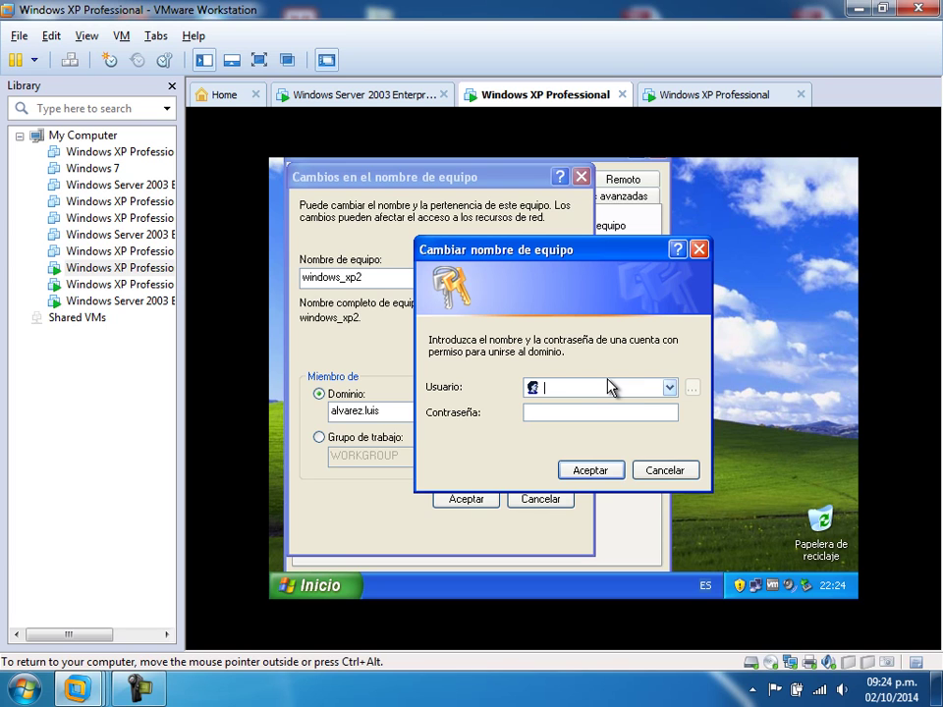
text(administrador)
click(529, 412)
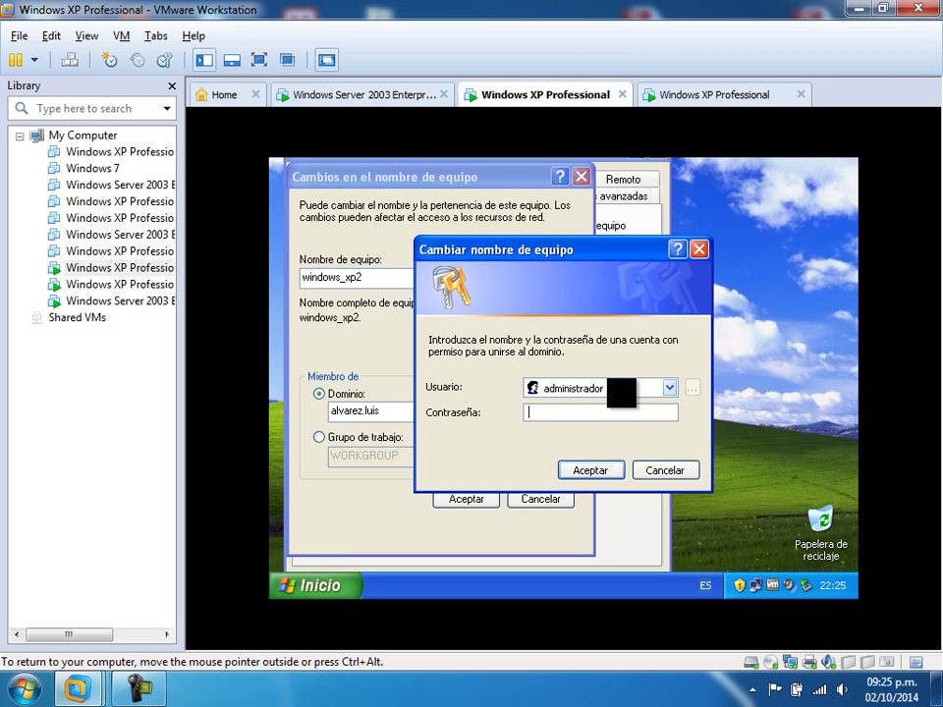
text(********)
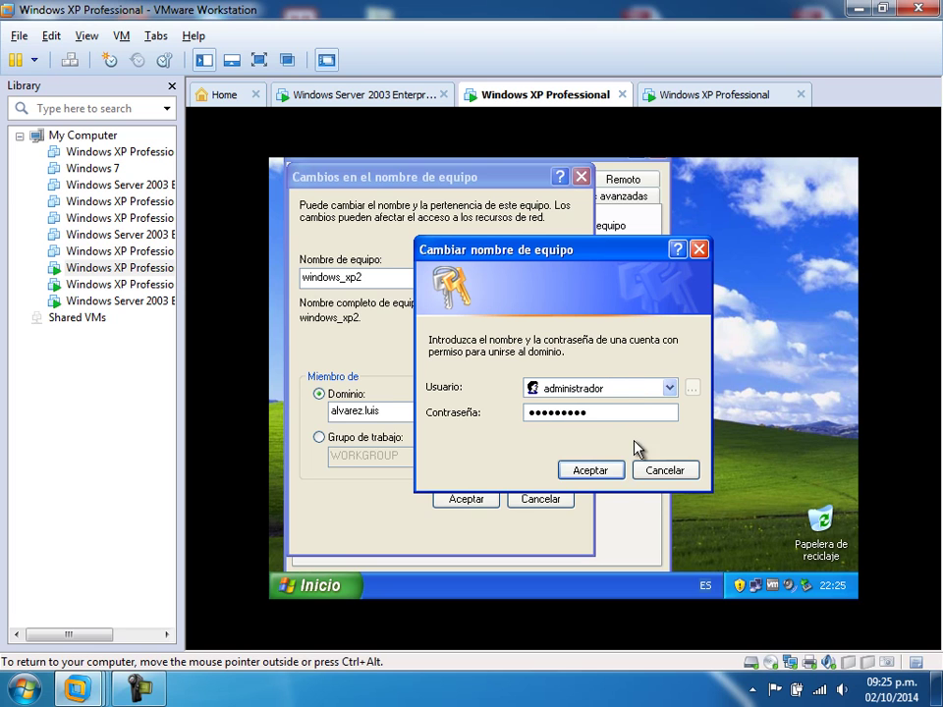
click(606, 469)
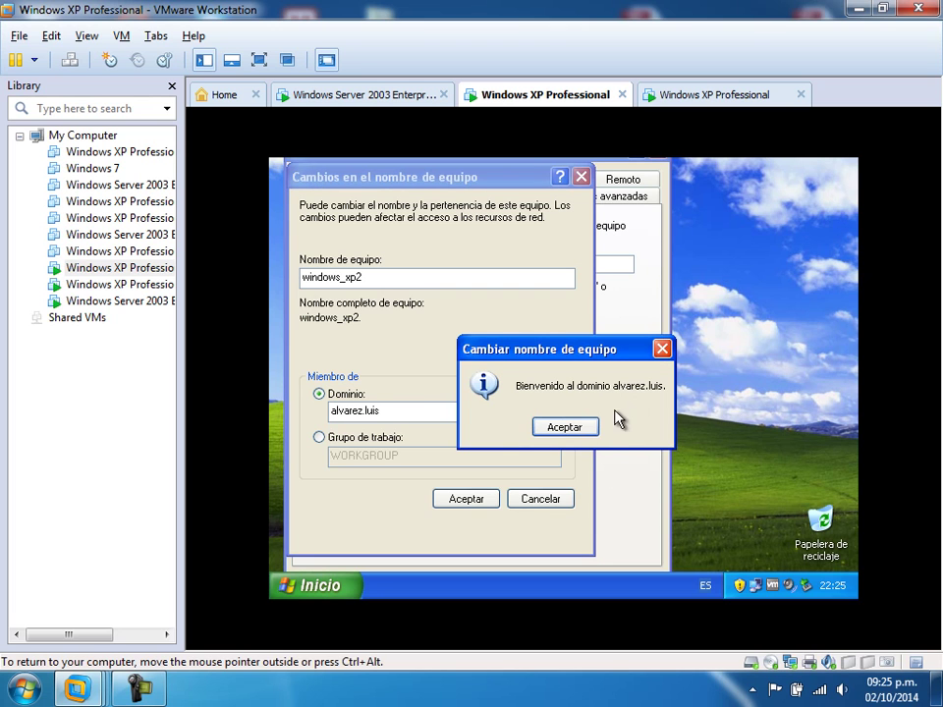
- Accept the domain welcome and restart notices, close System Properties, and restart the XP VM
click(582, 428)
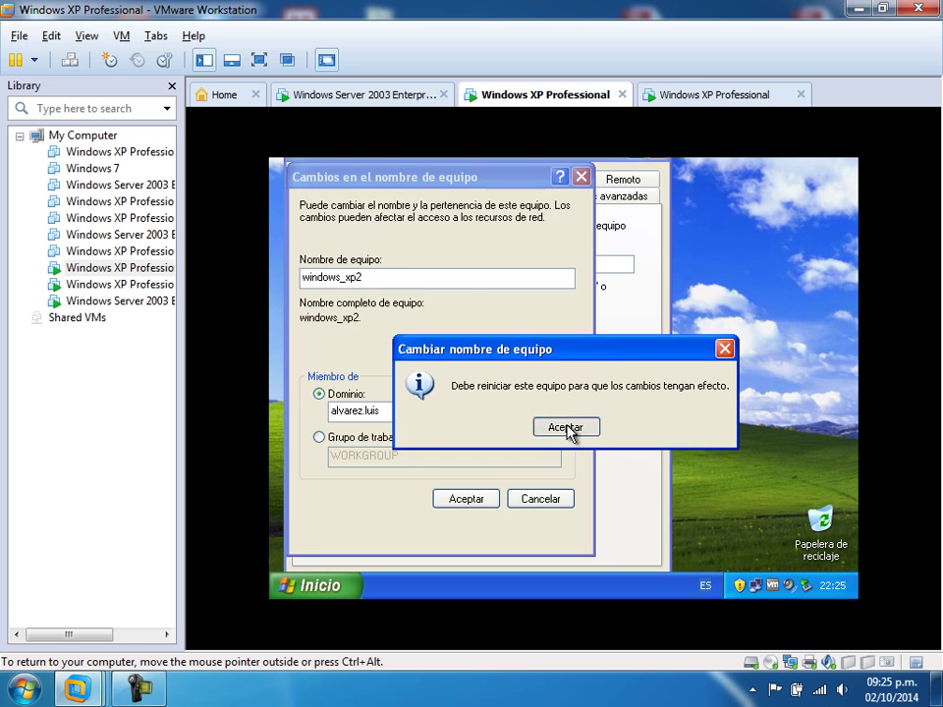
click(568, 428)
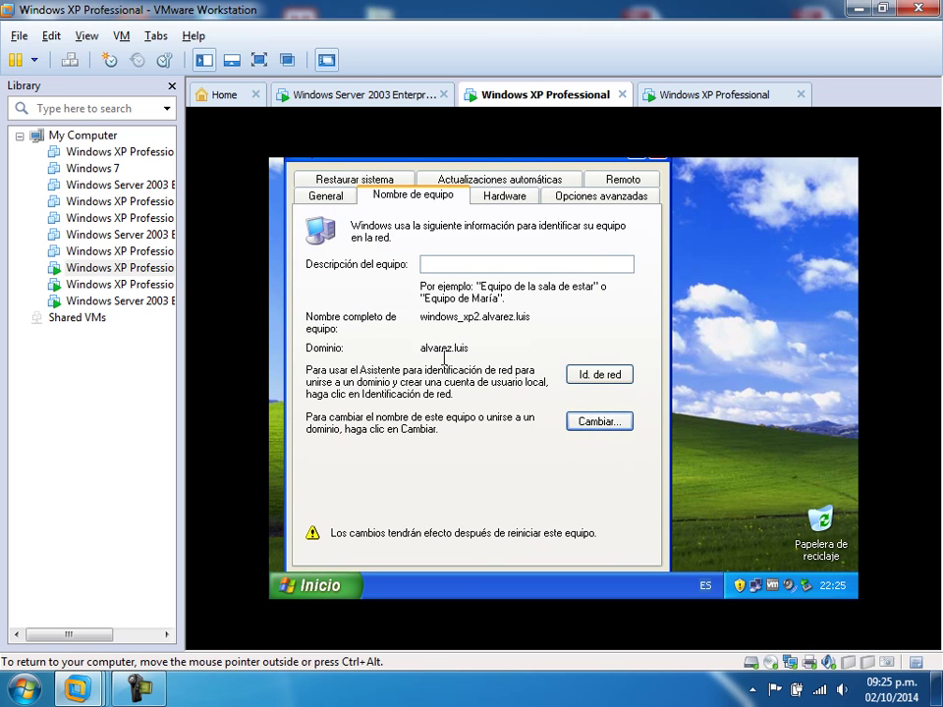
key(Return)
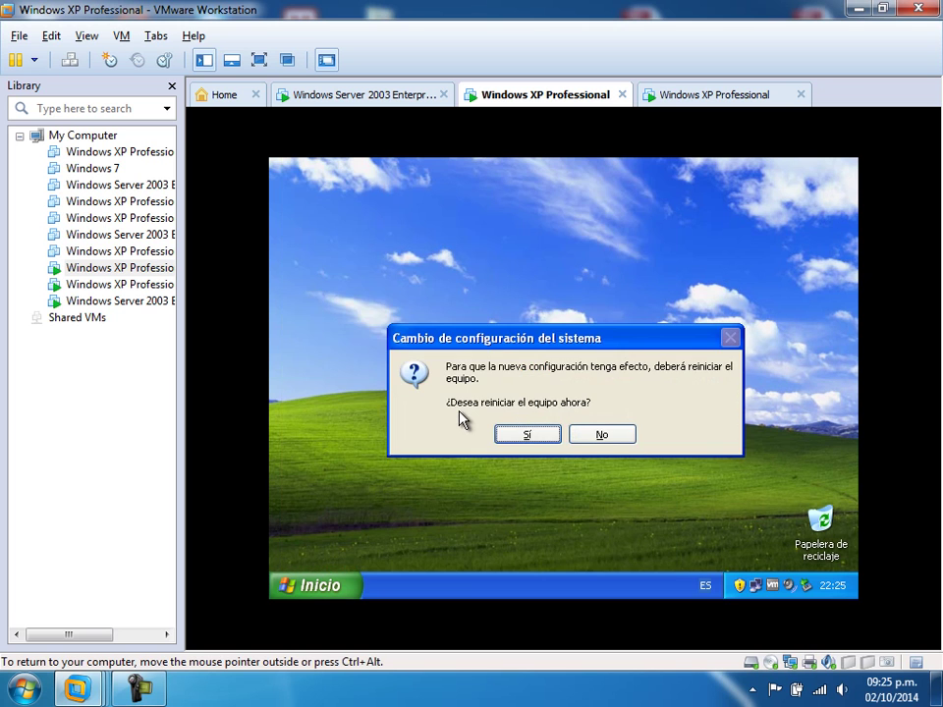
click(525, 437)
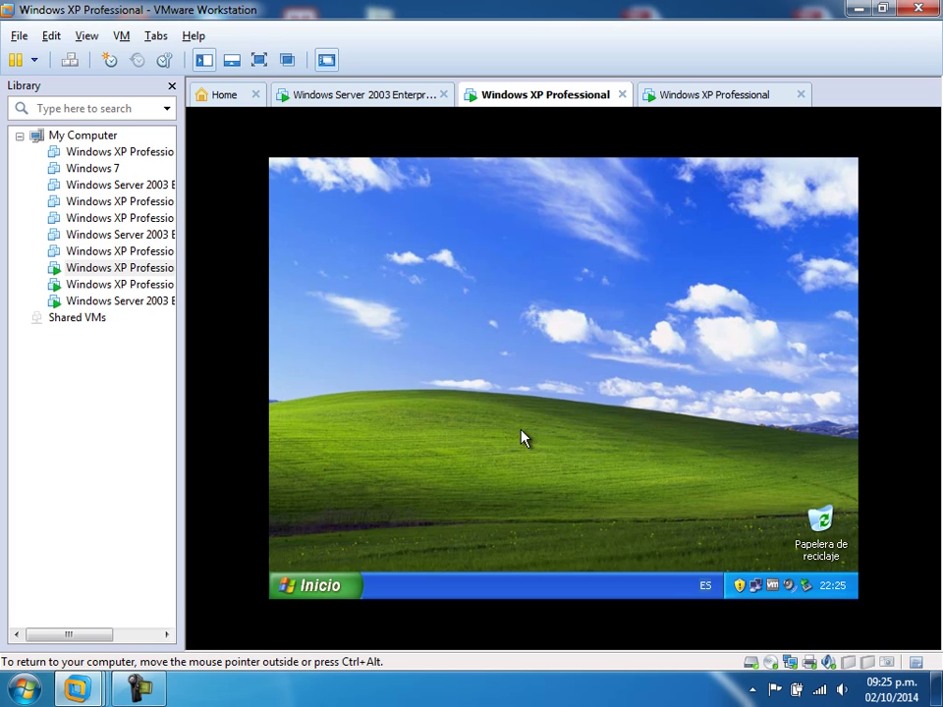
- On the other XP VM, close IE and open the Cambiar dialog for computer windowsxp1
click(685, 98)
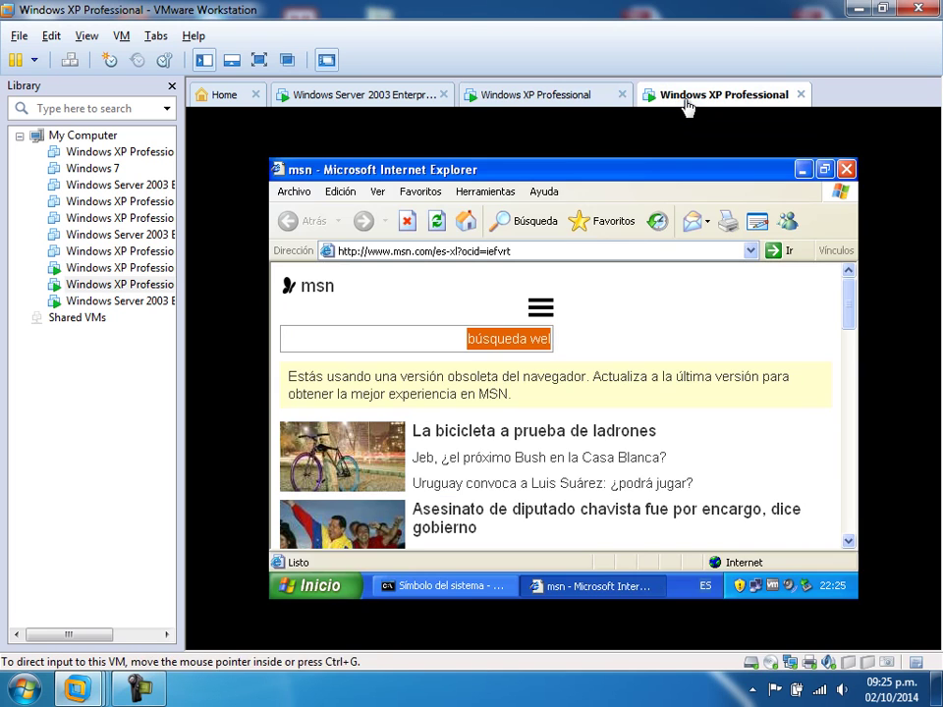
click(845, 169)
click(315, 589)
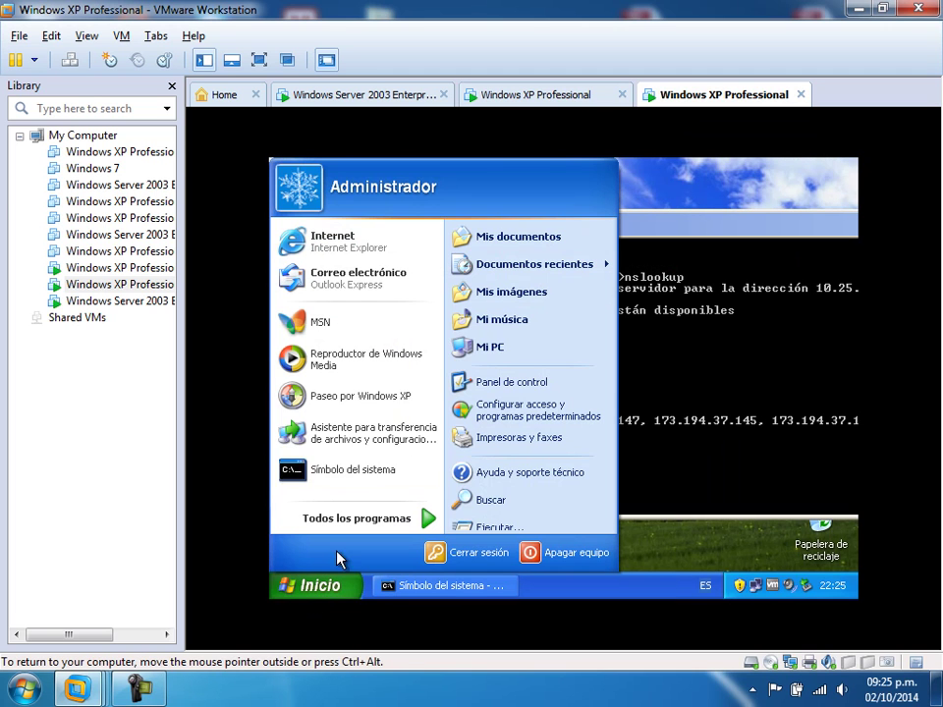
right_click(510, 350)
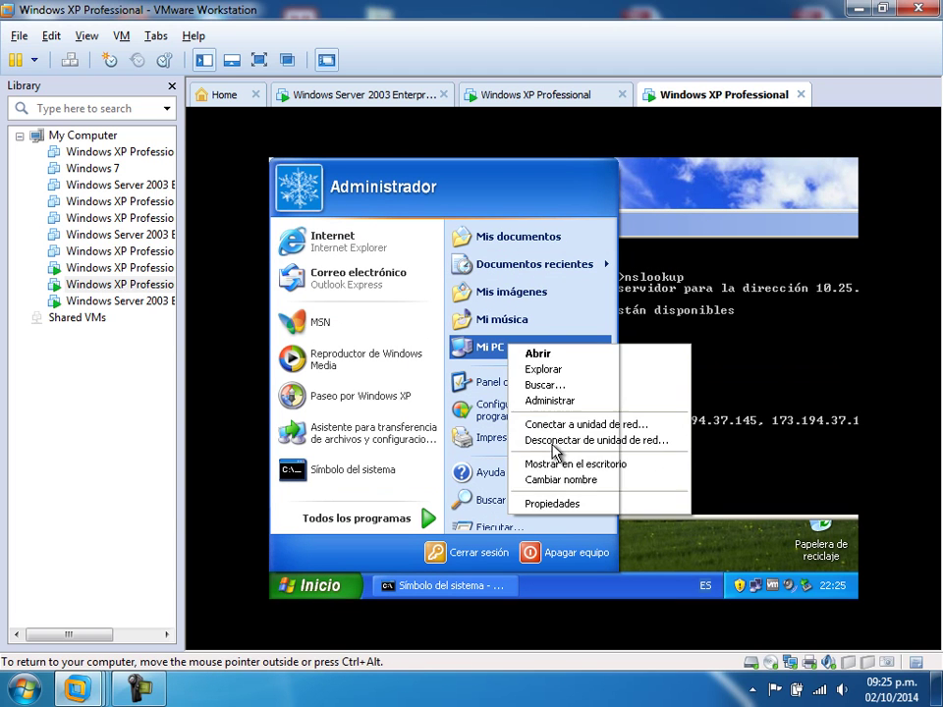
click(551, 504)
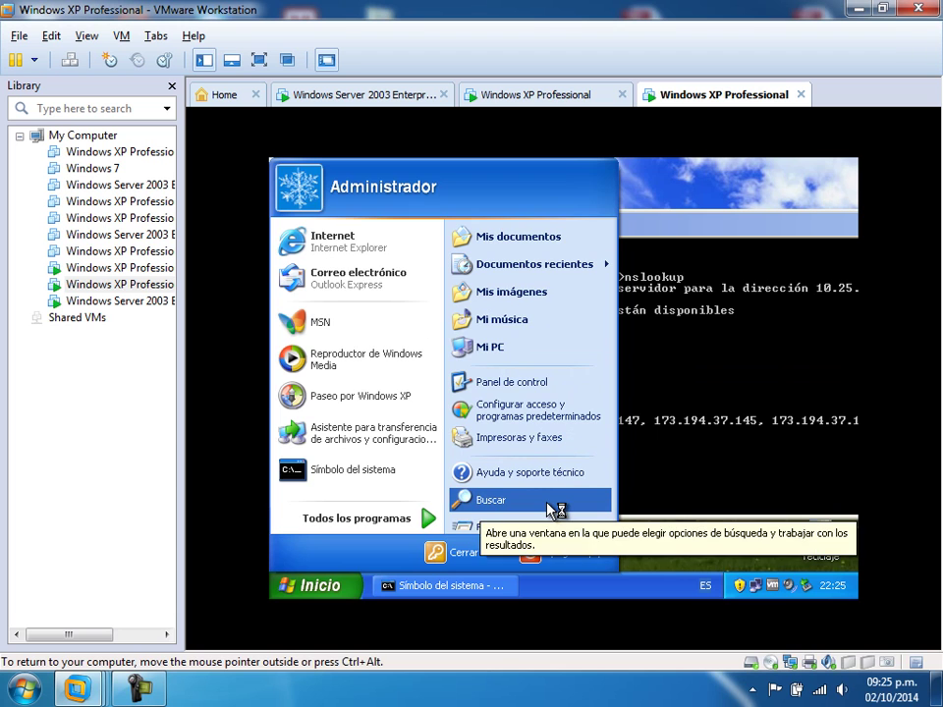
click(440, 218)
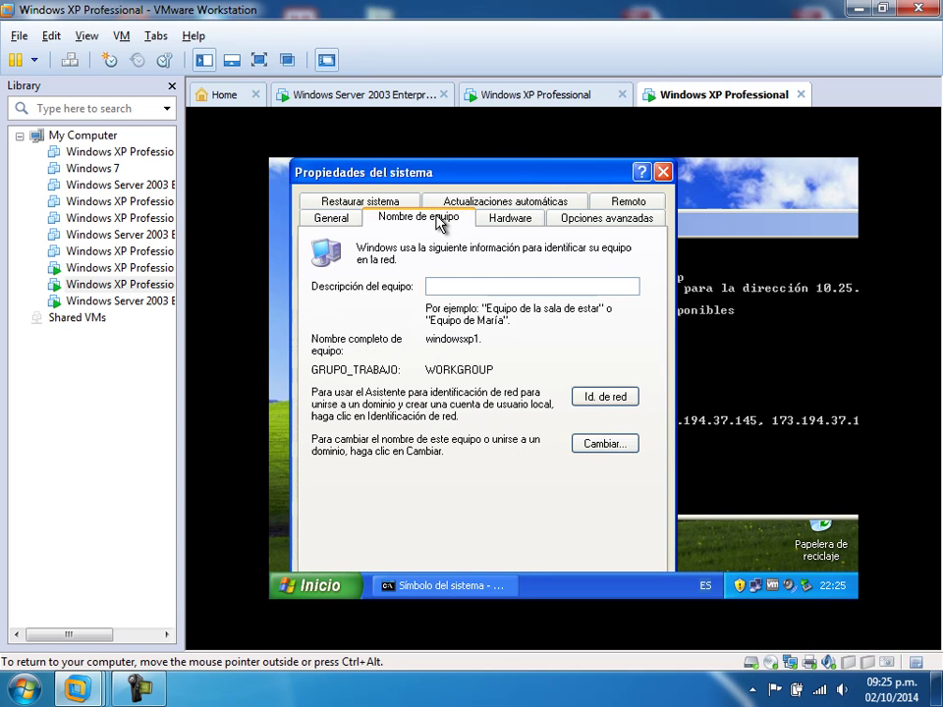
click(605, 444)
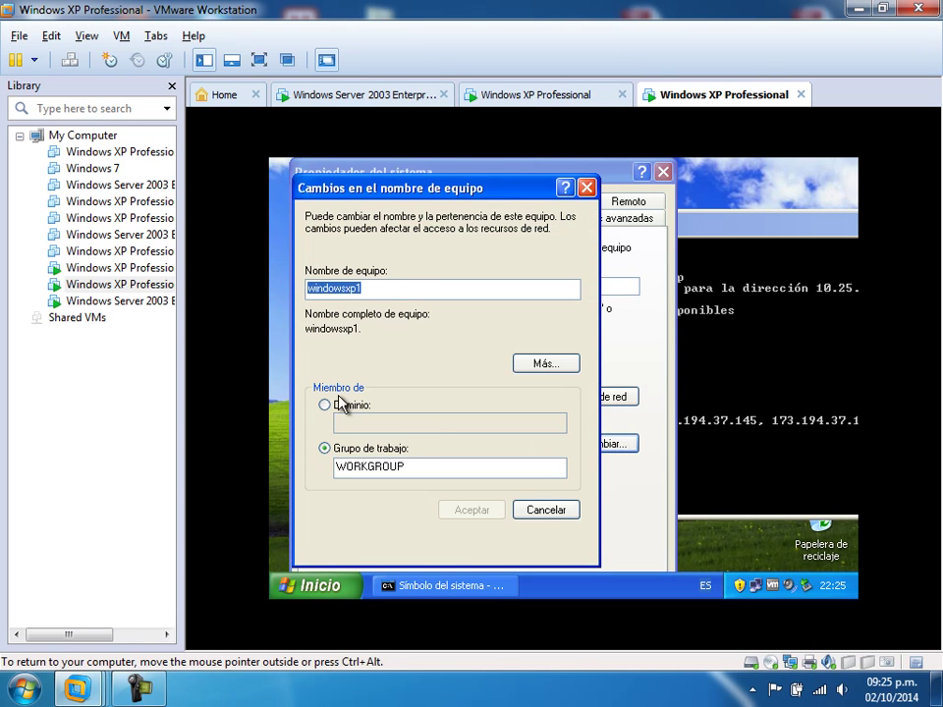
- Join windowsxp1 to the alvarez.luis domain with the administrador credentials, retyping the password
click(331, 405)
click(343, 420)
text(alvarez.luis)
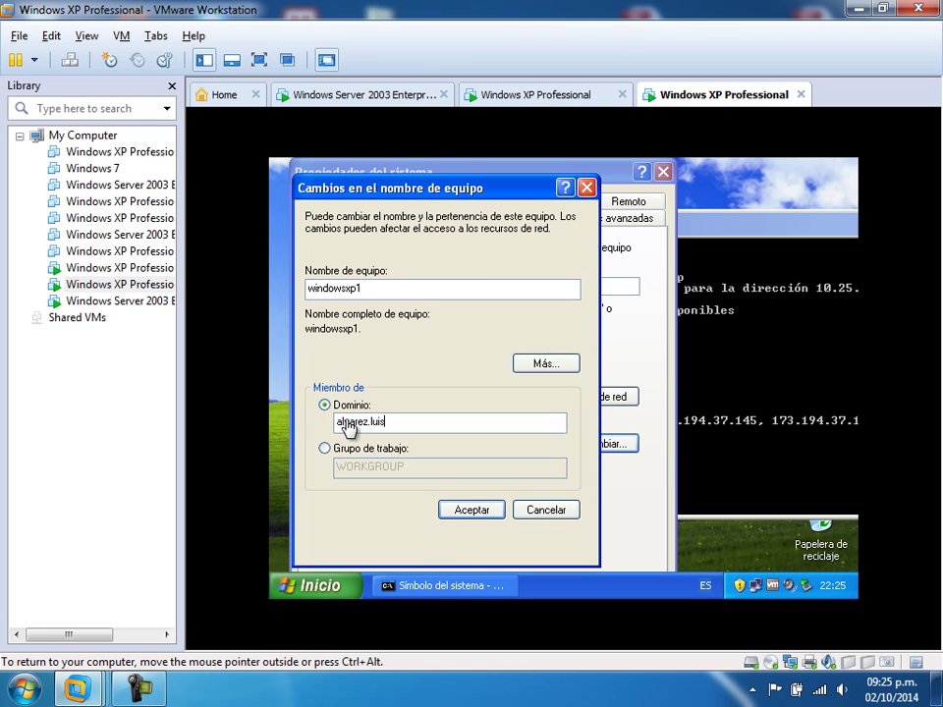
click(493, 510)
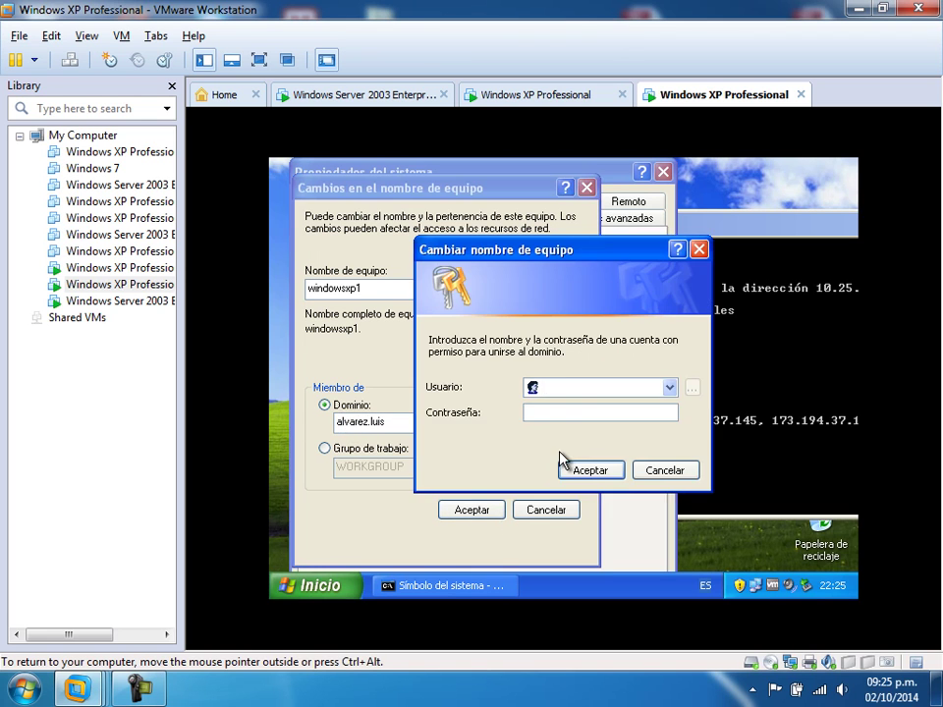
text(administrador)
click(535, 412)
text(******)
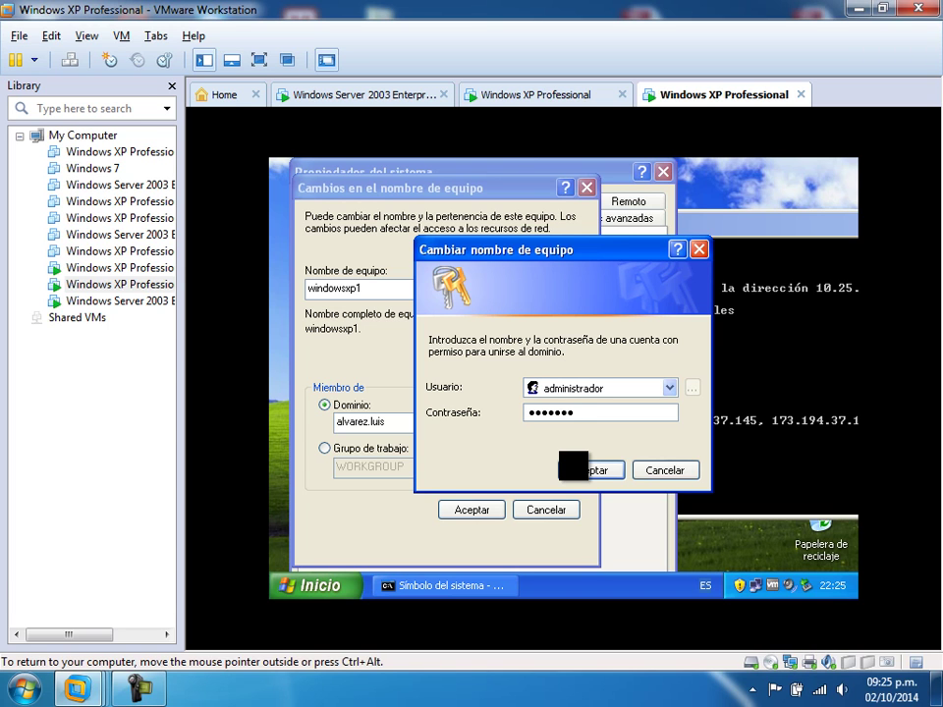
key(shift+Home)
text(********)
key(Return)
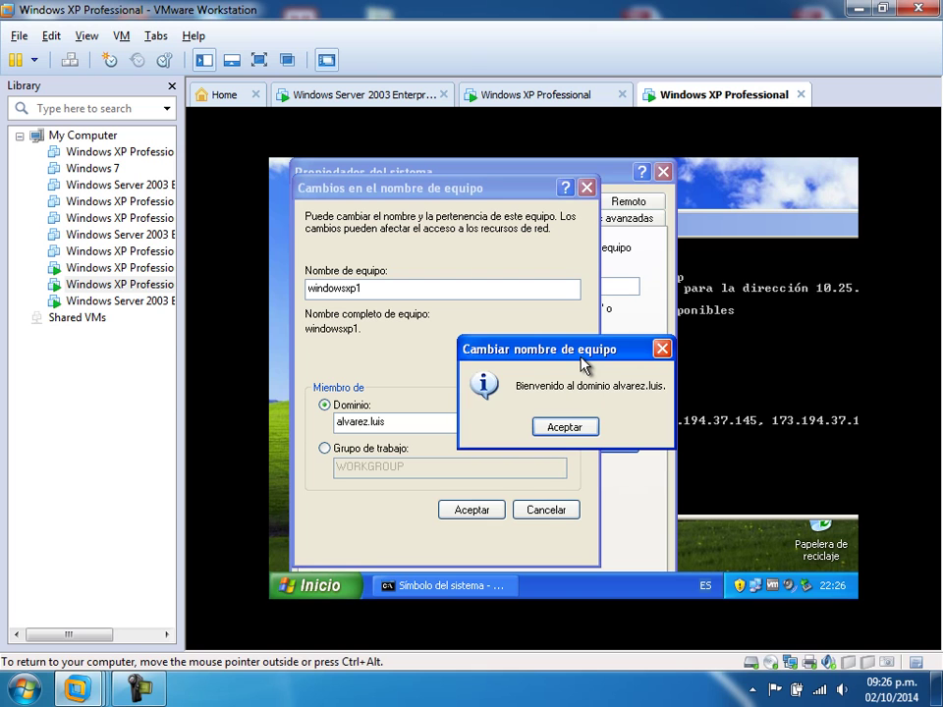
- Accept the welcome and restart-required notices and close System Properties
click(577, 430)
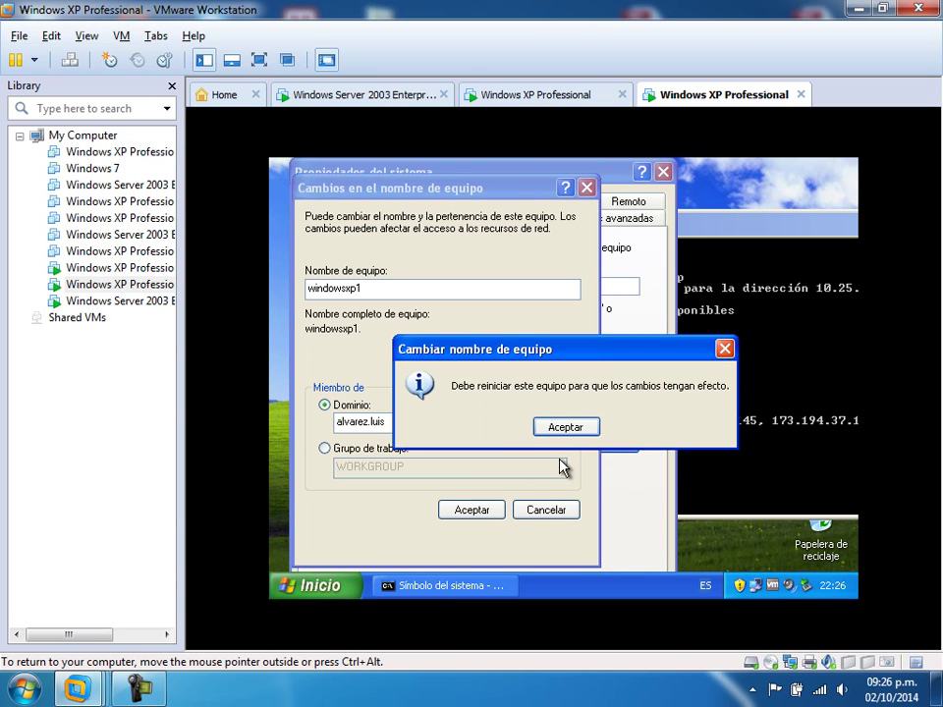
click(565, 428)
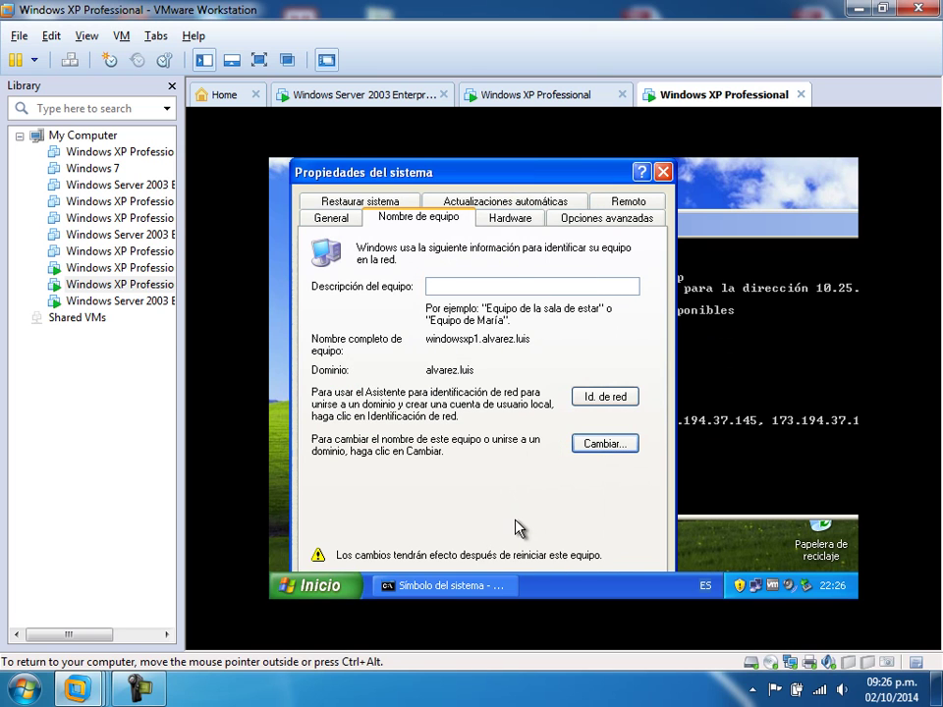
key(Return)
key(Return)
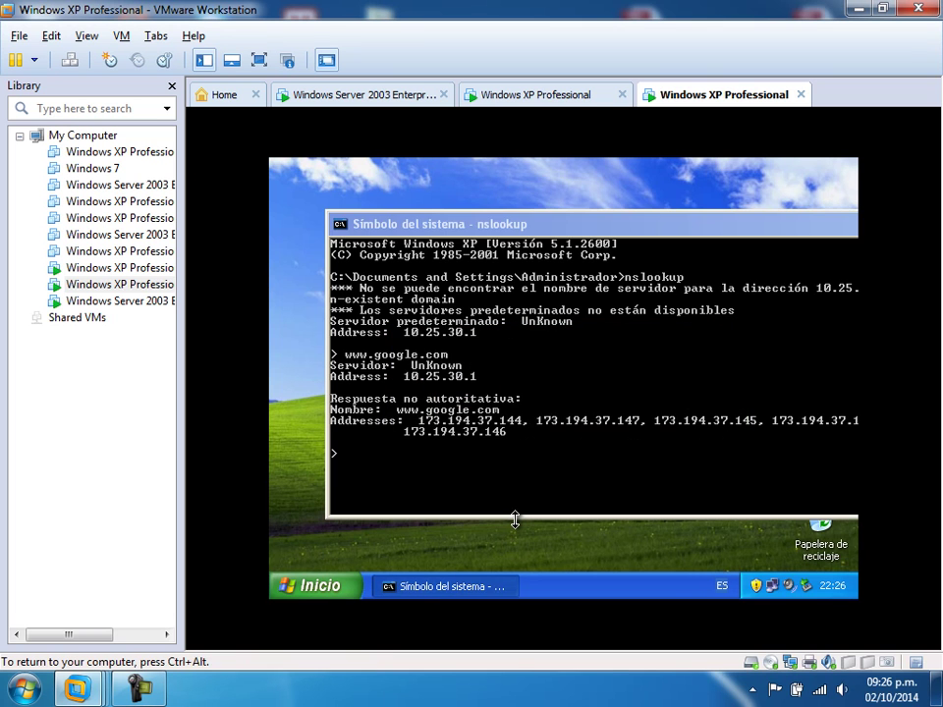
- On the server, show the empty Computers container and minimize Administre su servidor
click(385, 99)
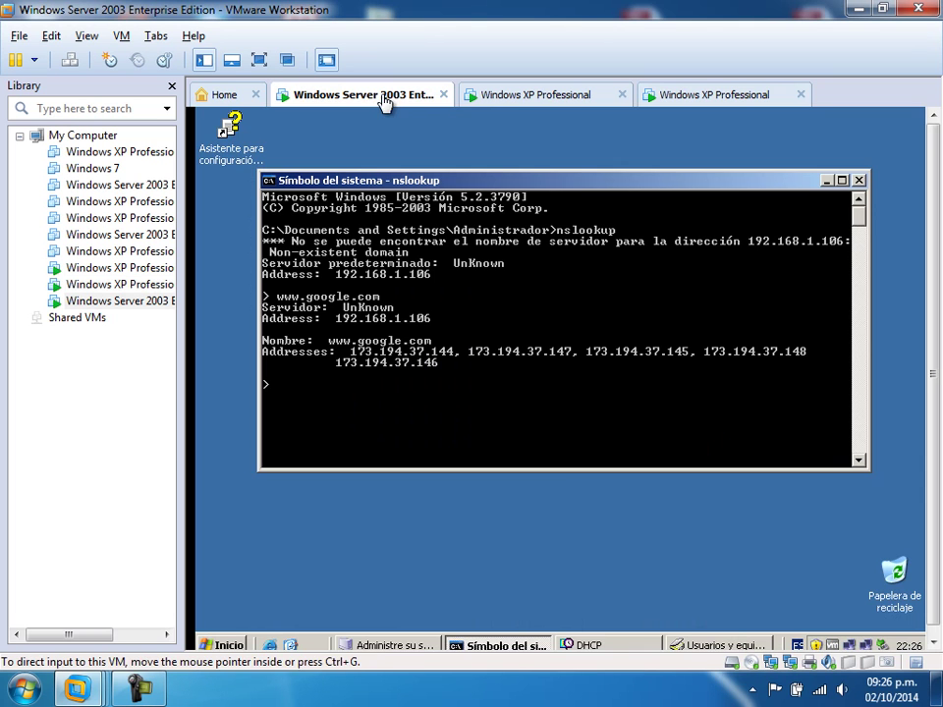
click(716, 647)
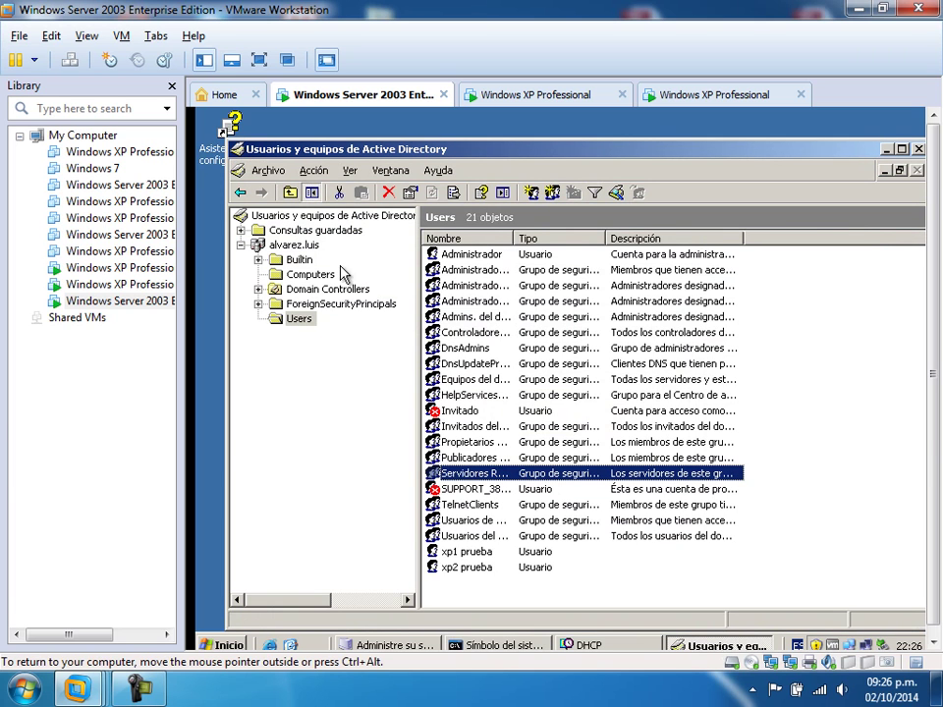
click(310, 277)
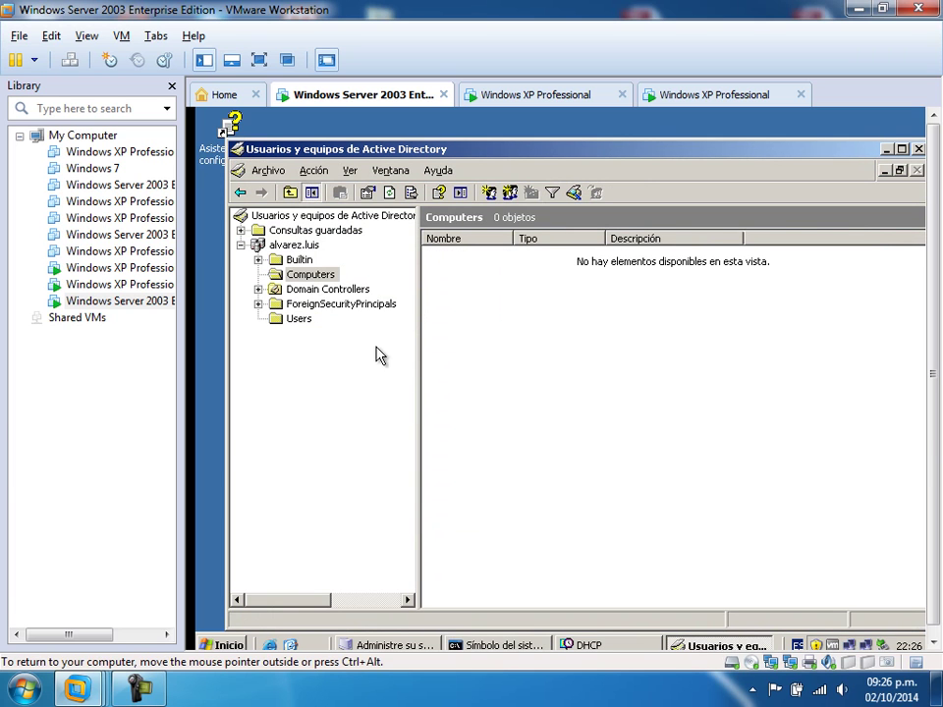
click(429, 645)
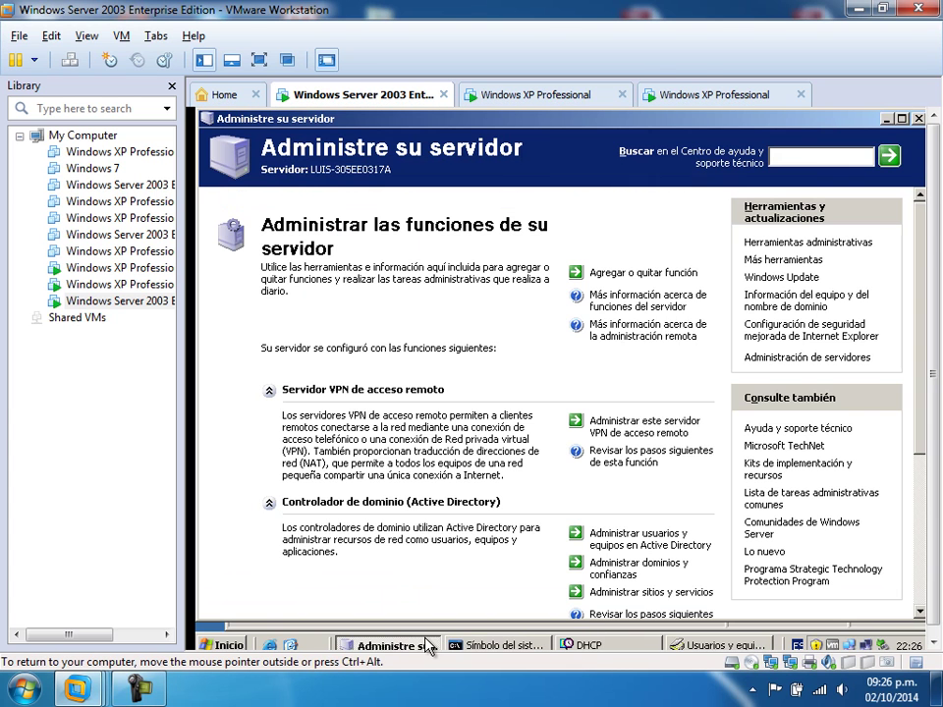
click(887, 119)
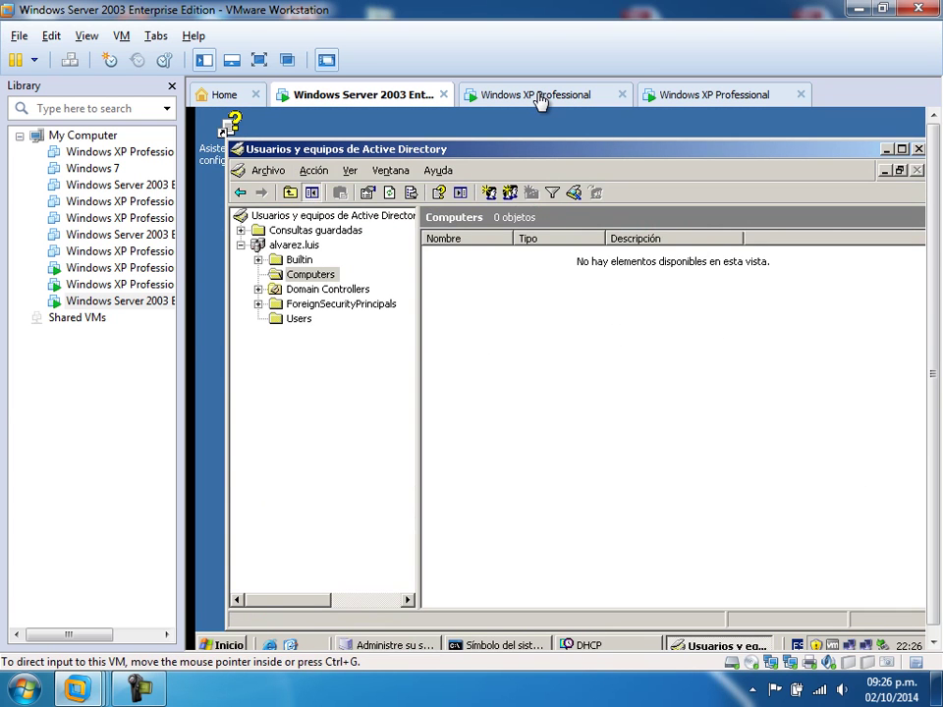
click(542, 98)
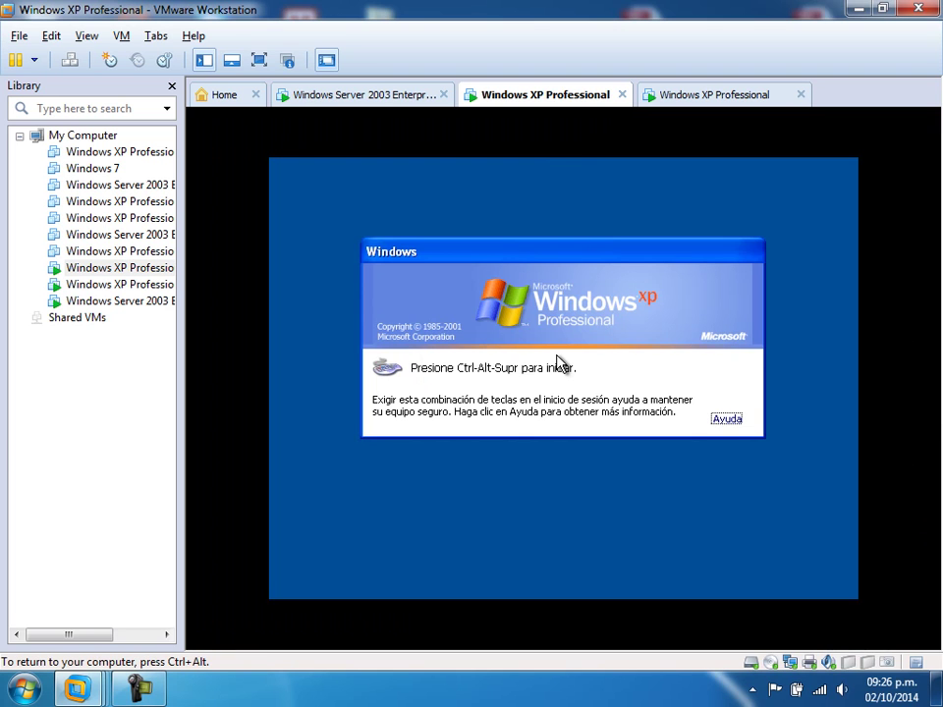
- Log on to the ALVAREZ domain as xp2 from the XP logon screen and acknowledge the password-change notice
key(ctrl+alt+Delete)
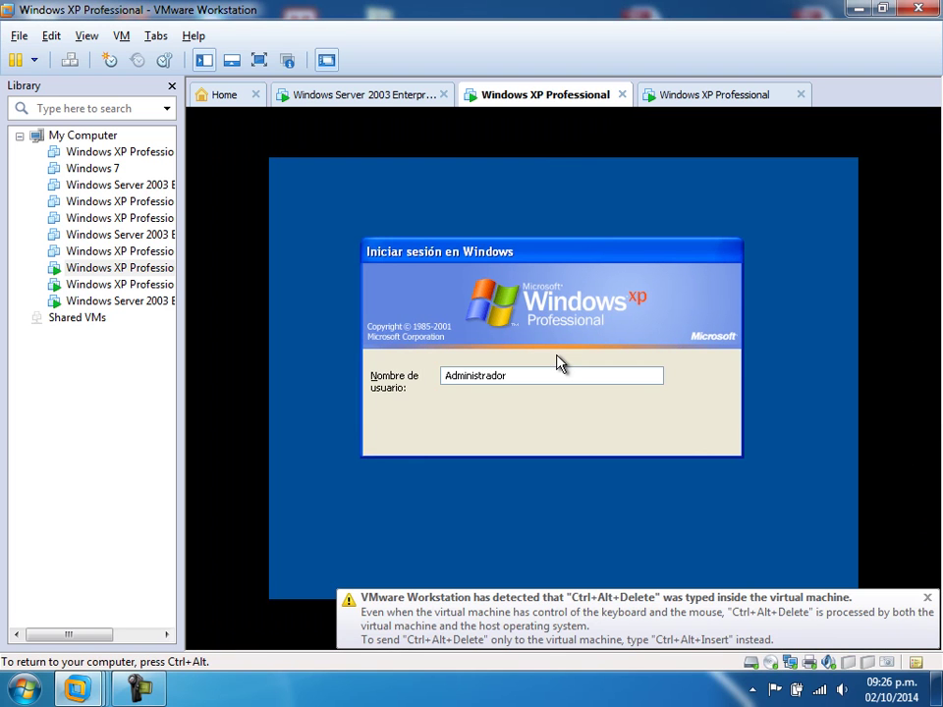
click(679, 436)
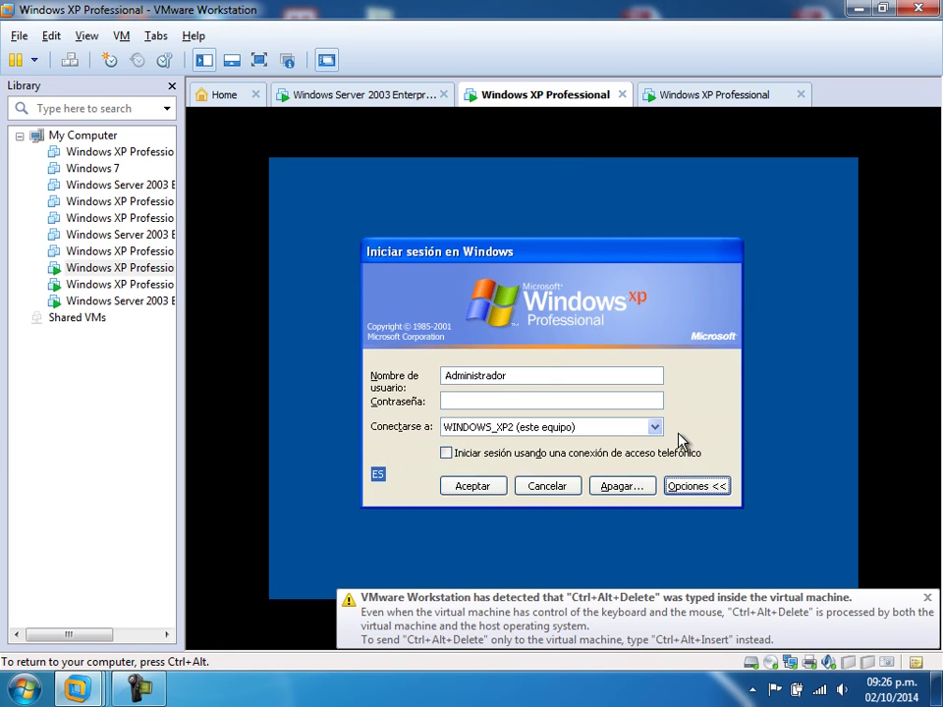
click(505, 427)
click(499, 445)
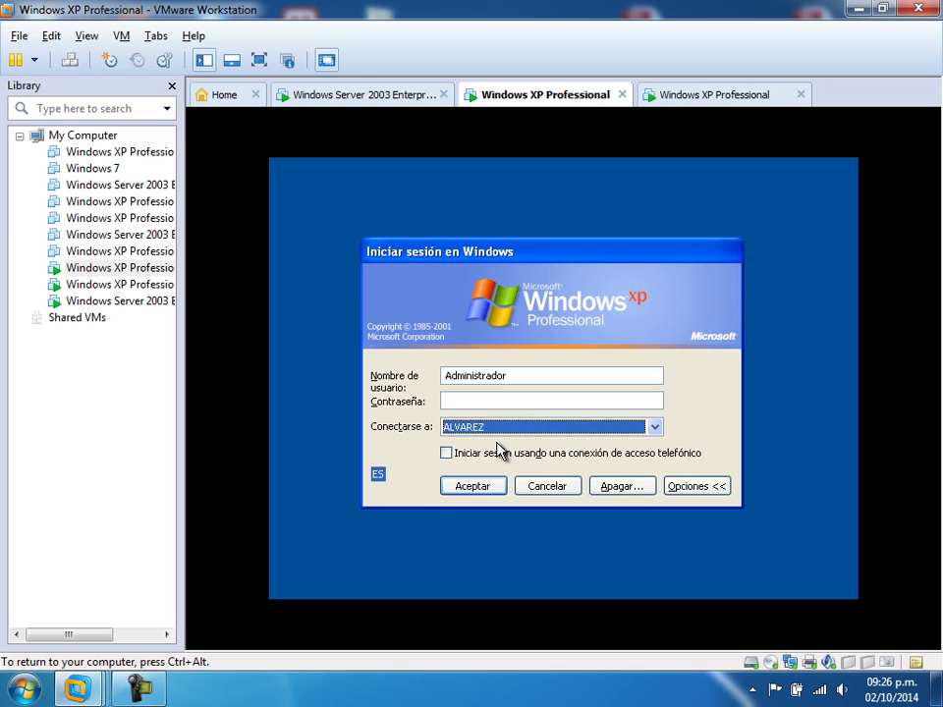
double_click(518, 375)
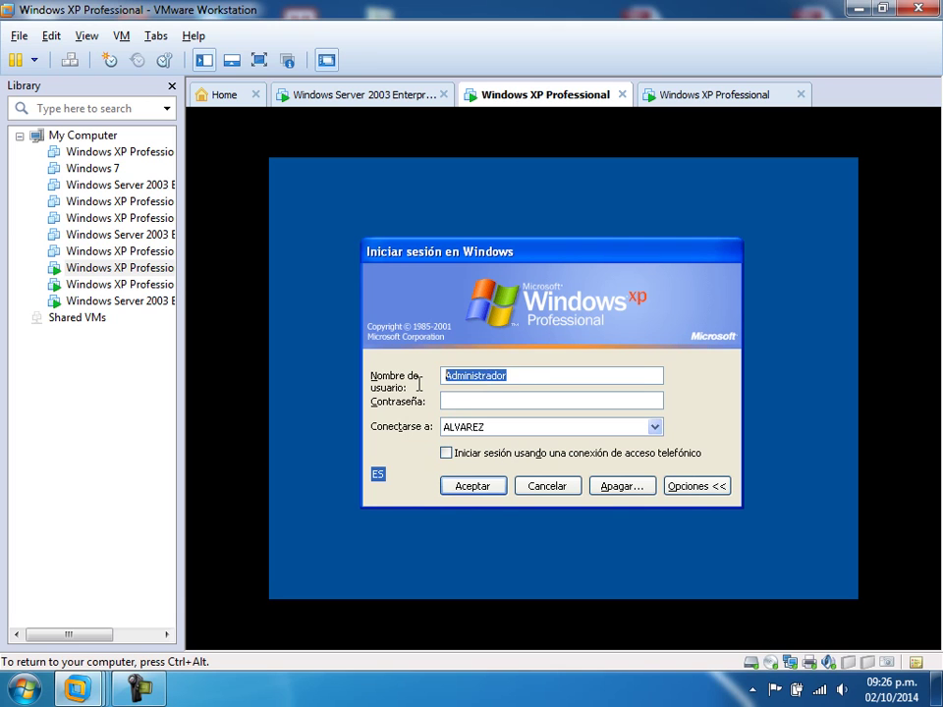
text(xp2******)
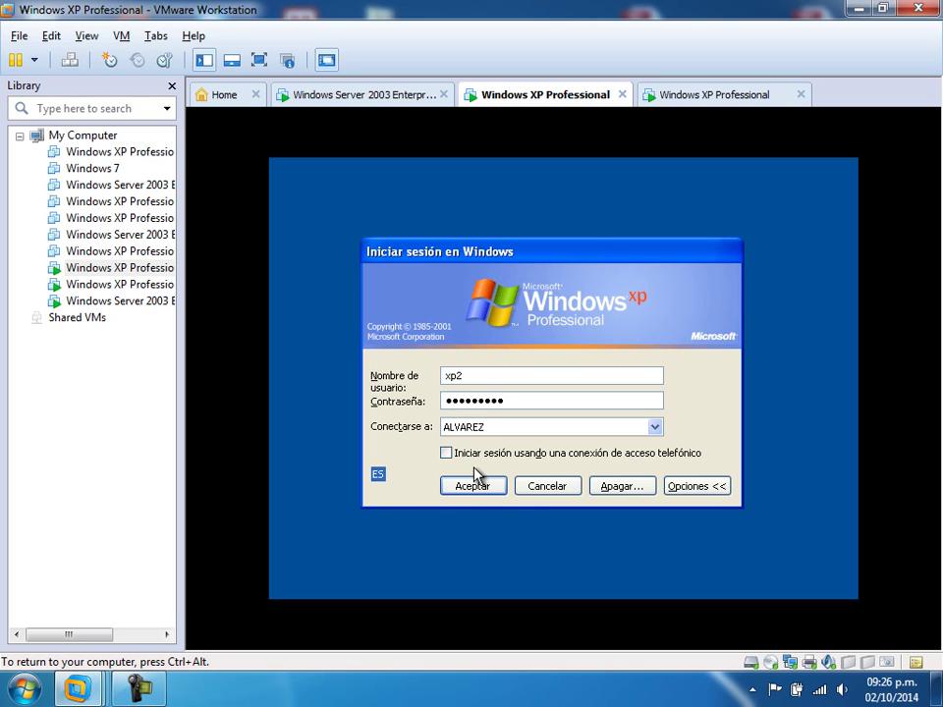
click(488, 494)
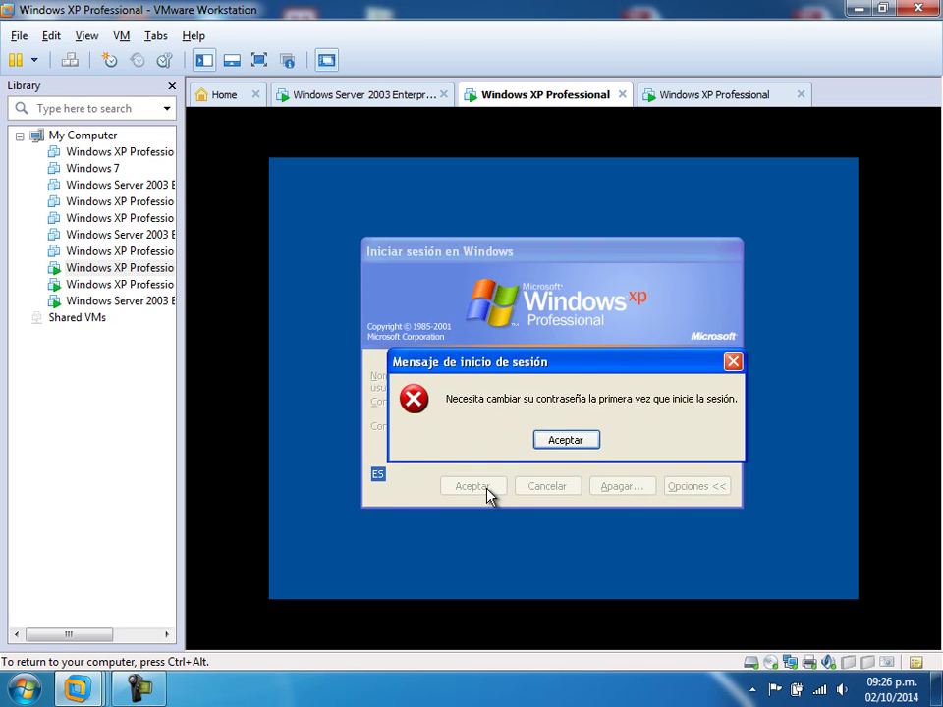
click(584, 443)
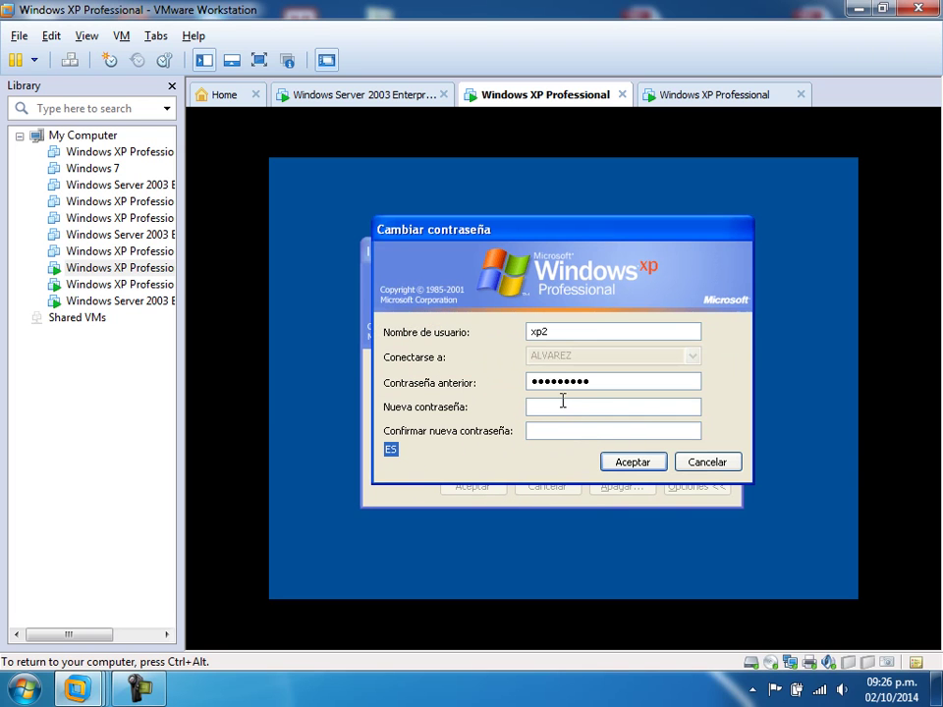
- Enter and confirm a new password for xp2, fixing a mistyped confirmation
text(******************)
key(BackSpace)
key(BackSpace)
key(BackSpace)
key(BackSpace)
key(BackSpace)
key(BackSpace)
key(BackSpace)
key(BackSpace)
text(*****)
text(••••)
click(626, 467)
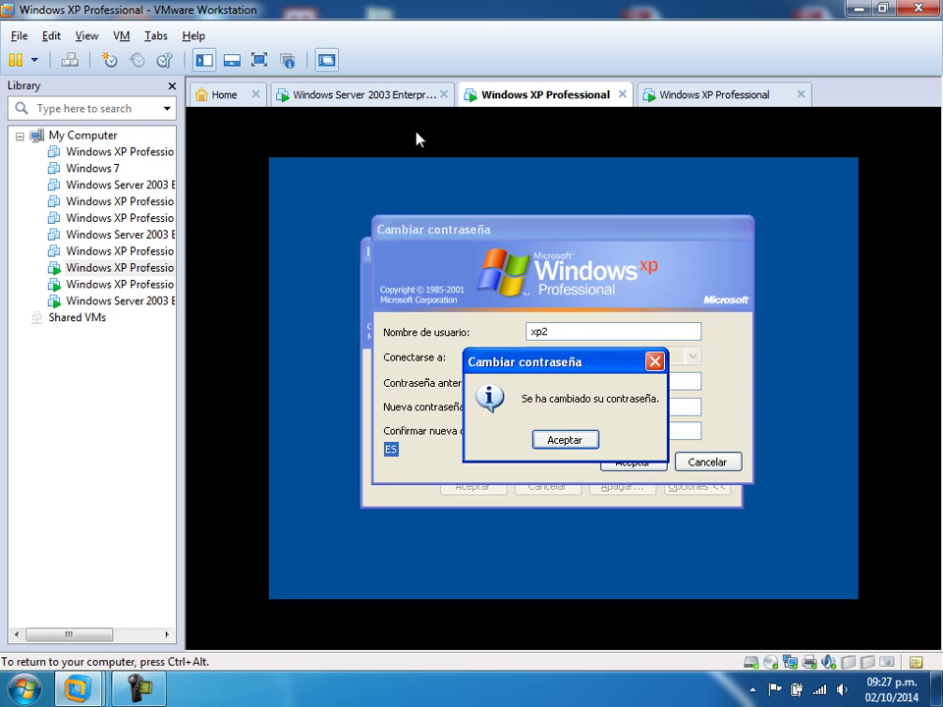
- Acknowledge the password change and switch to the Windows Server 2003 machine
click(566, 442)
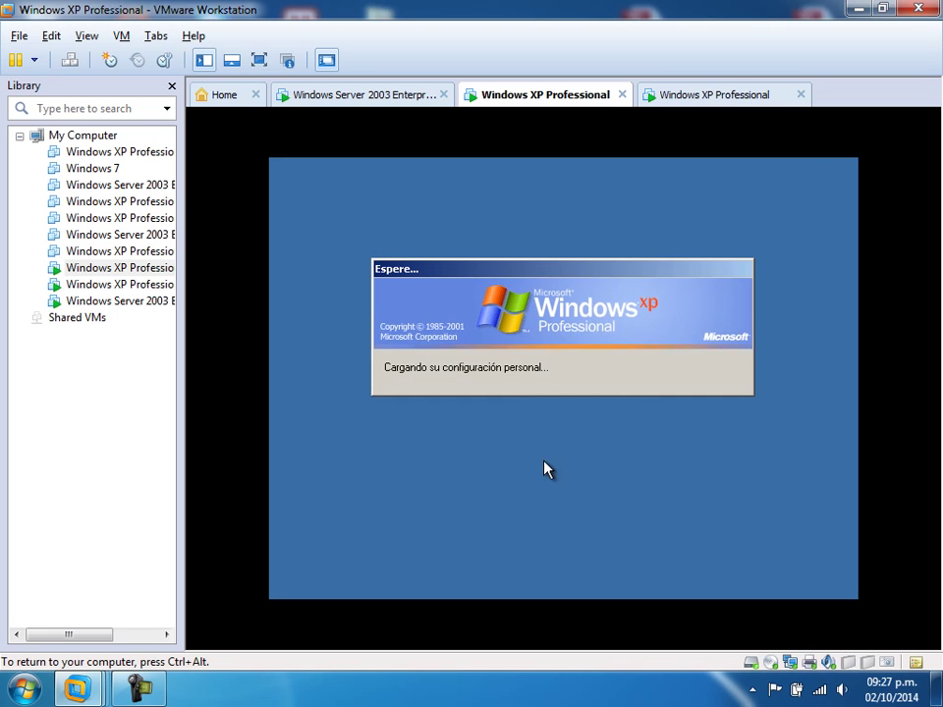
key(ctrl+alt)
click(391, 98)
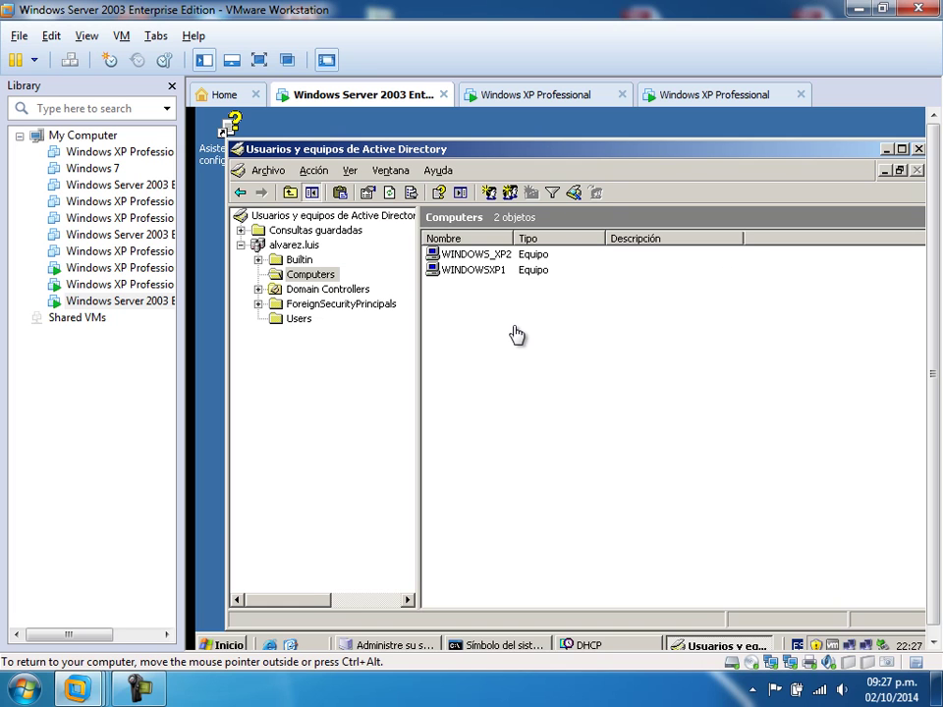
- On the other XP machine, attempt to log on to ALVAREZ as xp2 with its password
click(721, 93)
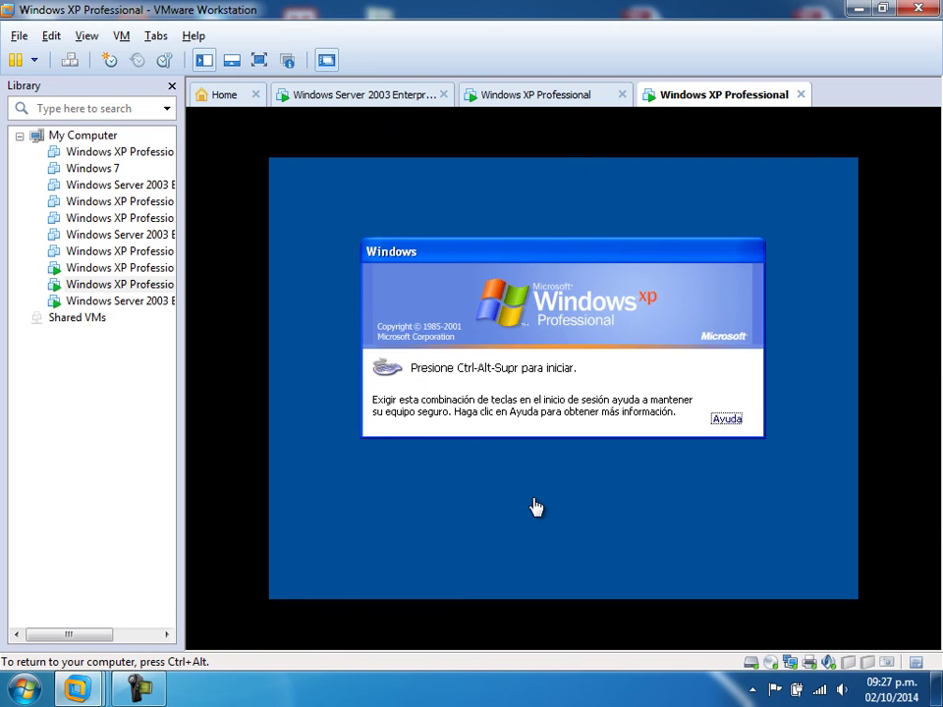
key(ctrl+alt+Insert)
click(686, 438)
click(546, 429)
click(512, 444)
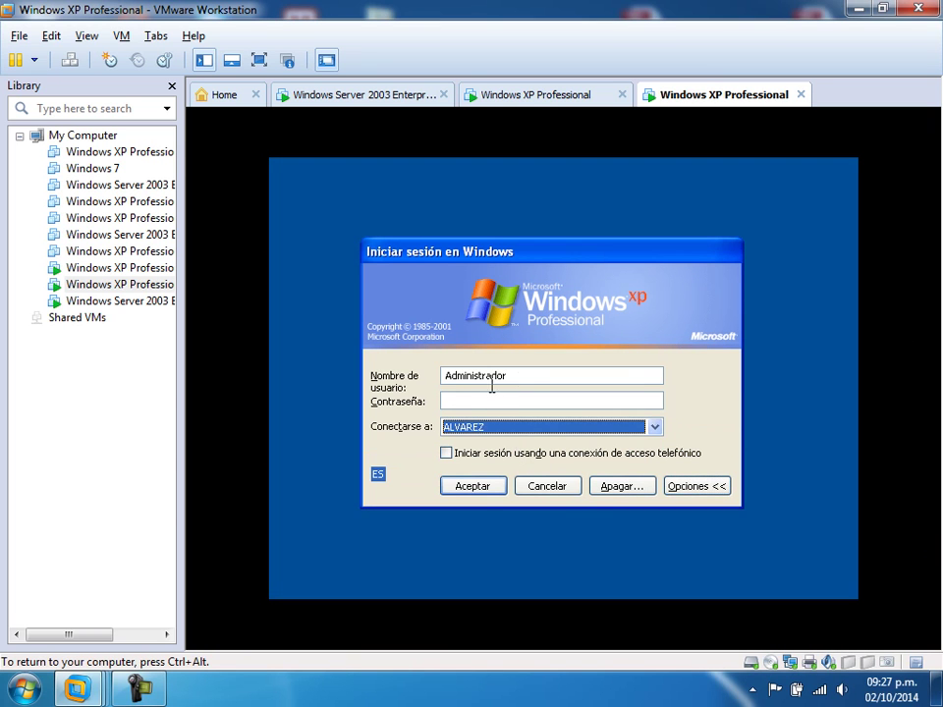
key(shift+Tab)
key(shift+Tab)
text(xp2)
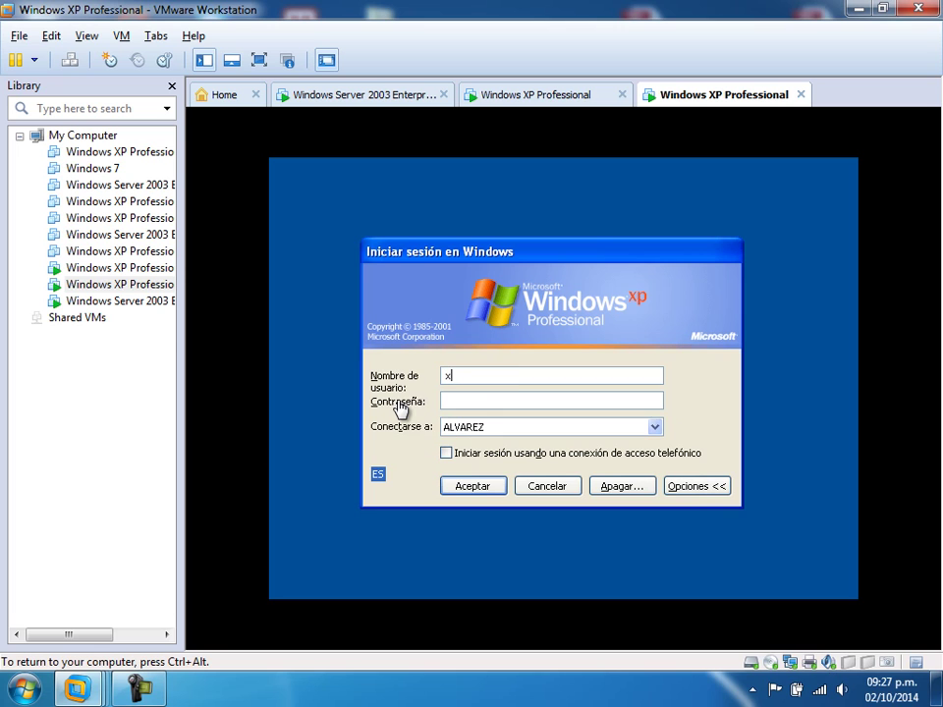
key(Tab)
text(•••••••••)
click(488, 490)
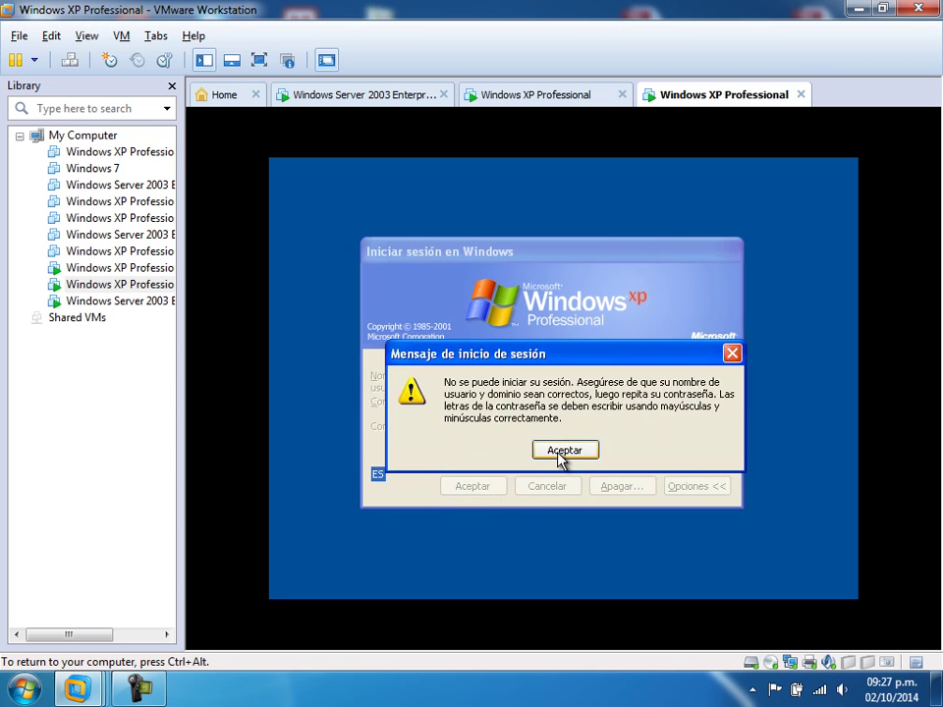
- Retry the xp2 password after the logon failure, then return to the Windows Server 2003 machine
click(555, 450)
text(••••••••)
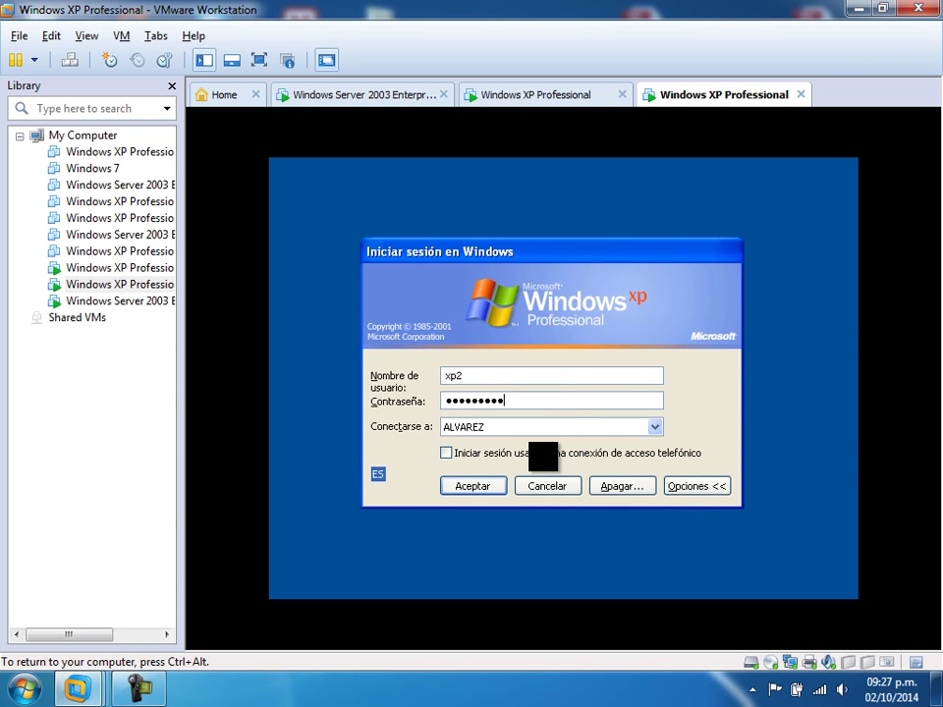
key(Return)
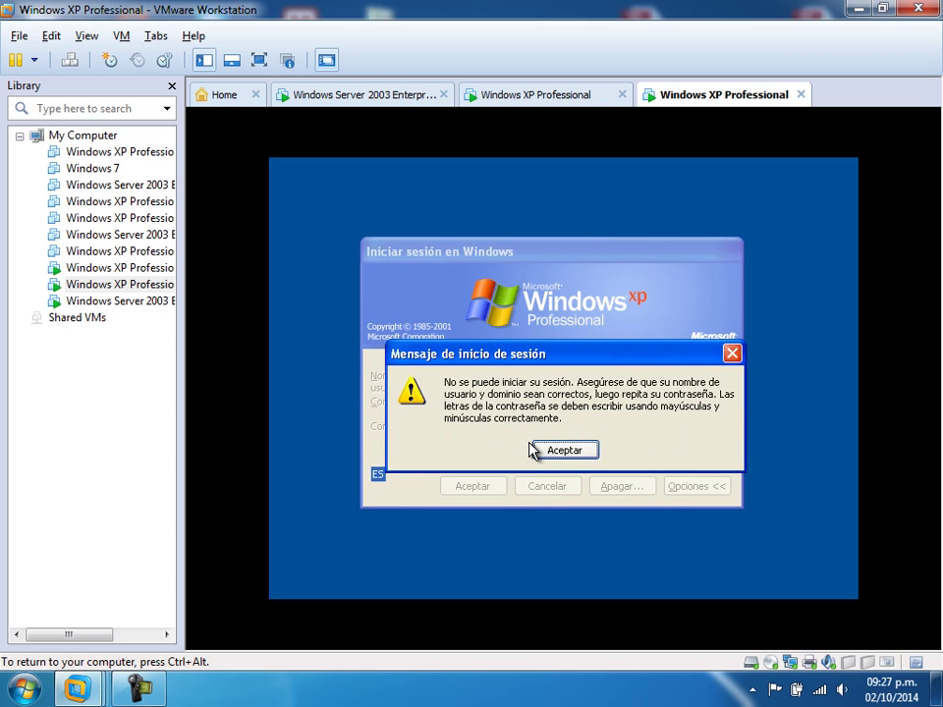
click(533, 451)
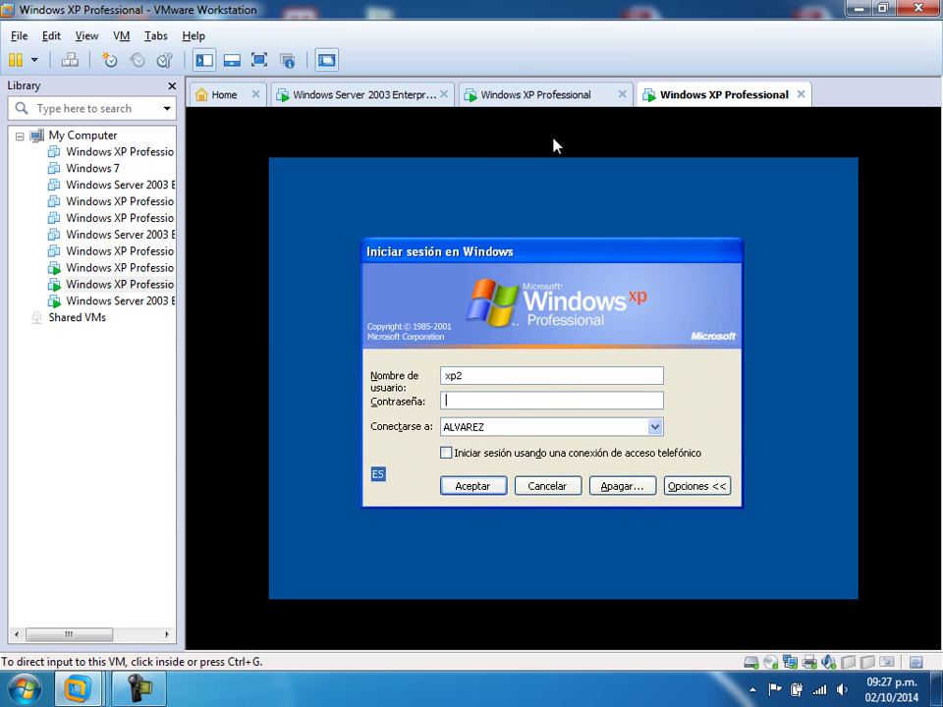
click(389, 101)
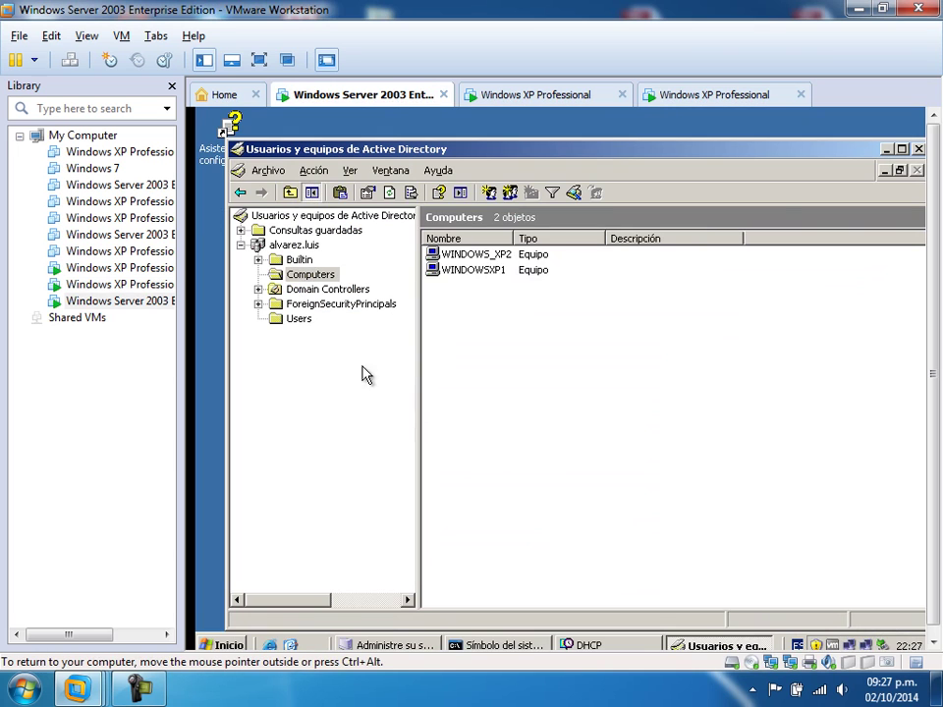
- Inspect the xp2 prueba user's properties in the domain's Users container without changes
click(293, 319)
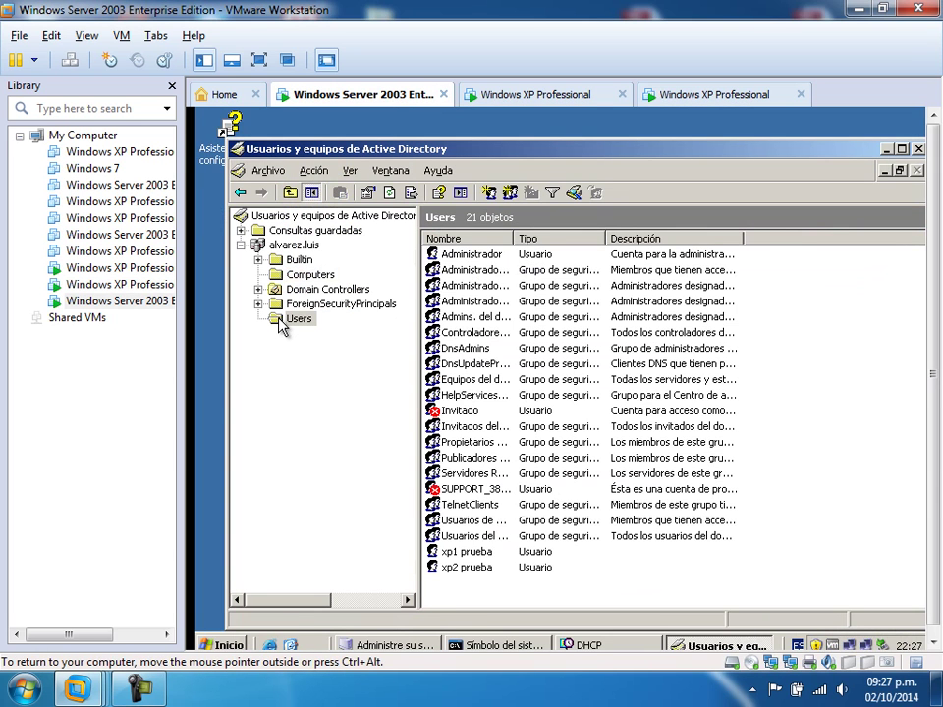
double_click(461, 570)
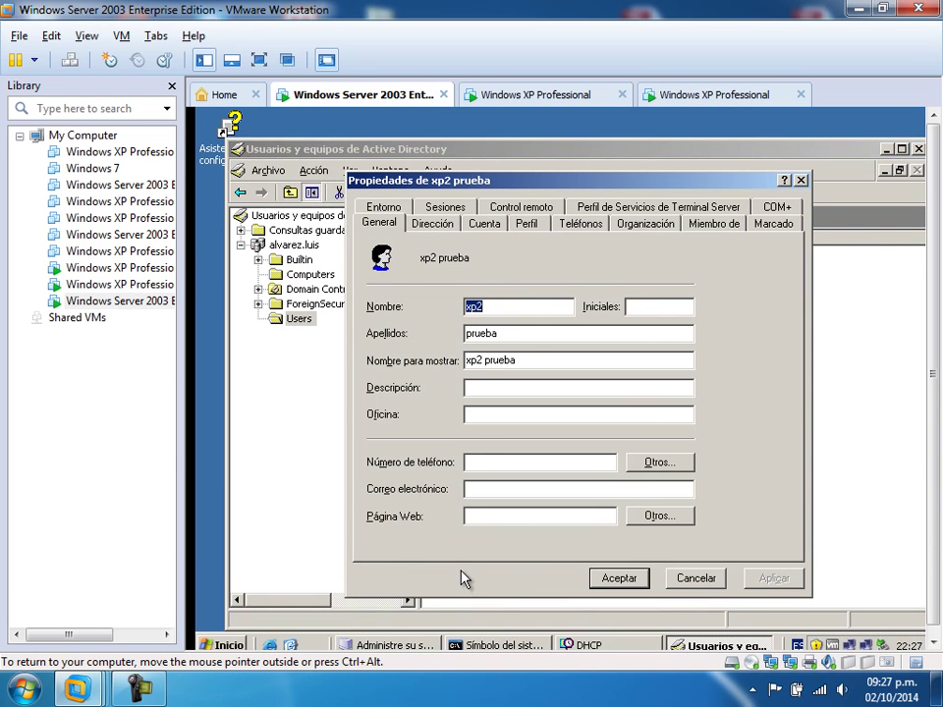
click(685, 577)
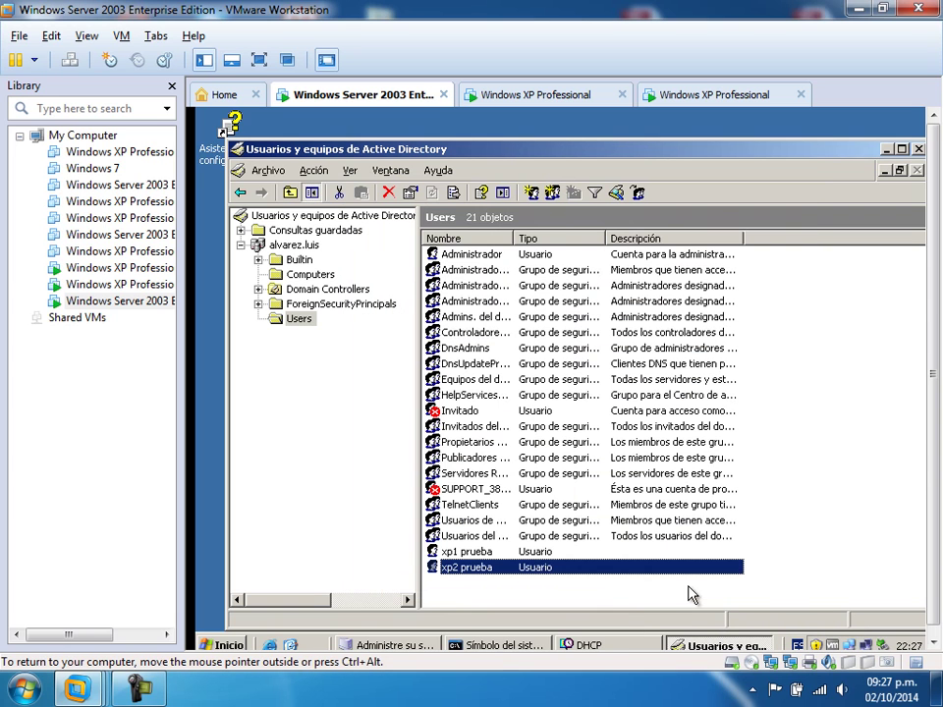
- Reset xp2 prueba's password, re-entering a matching confirmation after a mismatch error
right_click(455, 575)
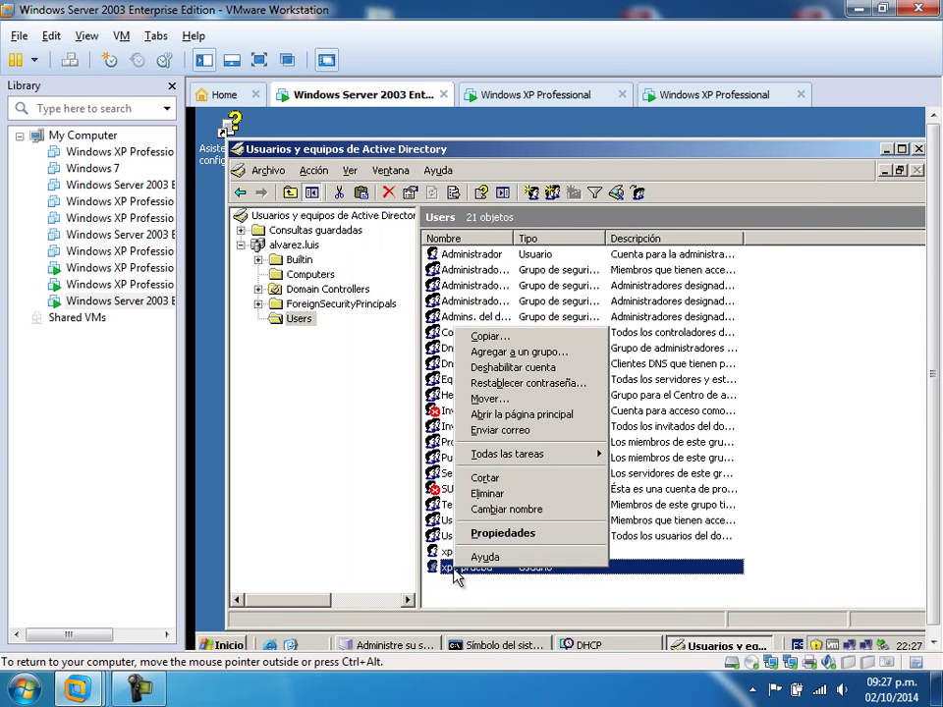
click(542, 386)
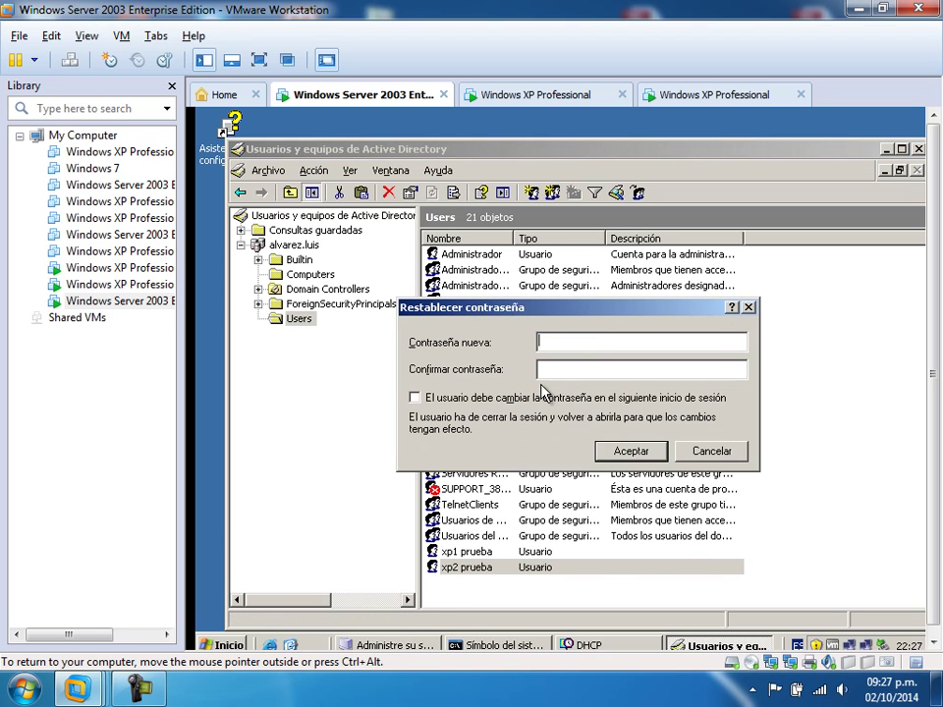
text(•••••••••••••••••)
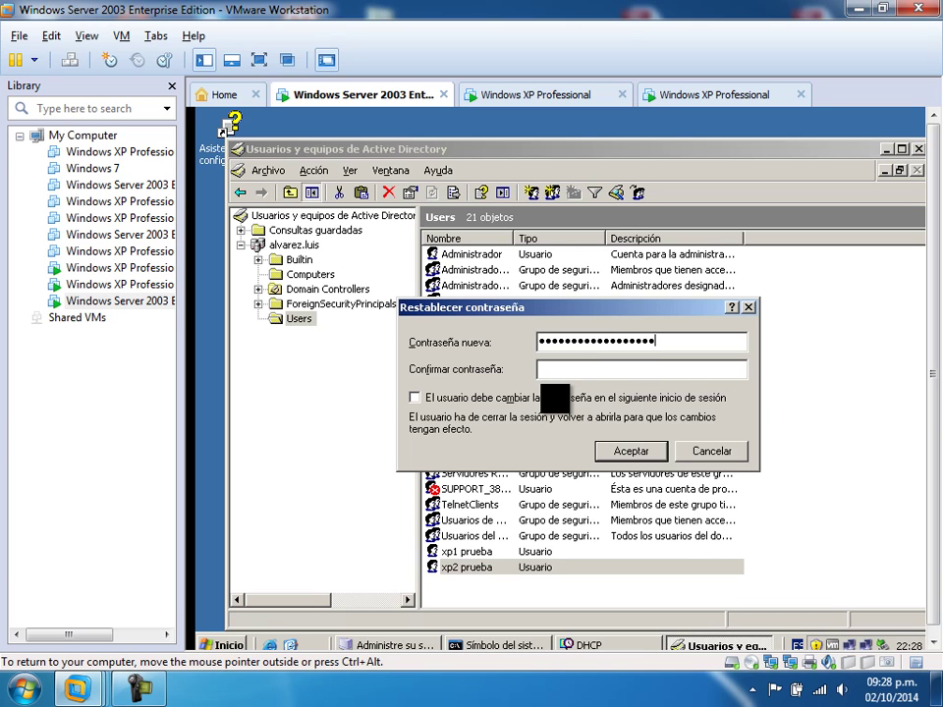
click(626, 452)
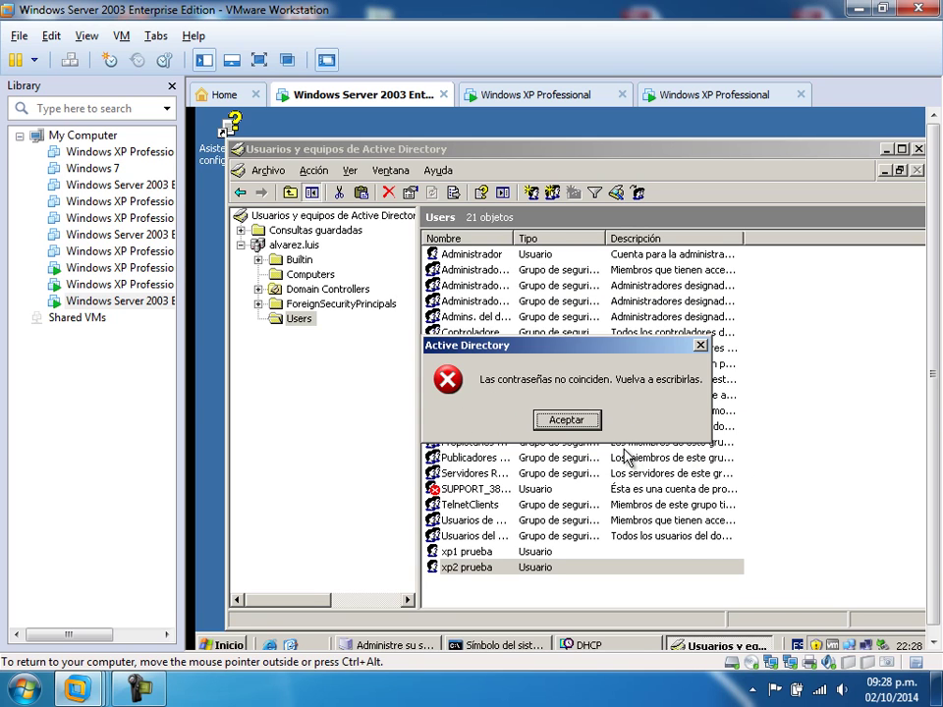
click(573, 422)
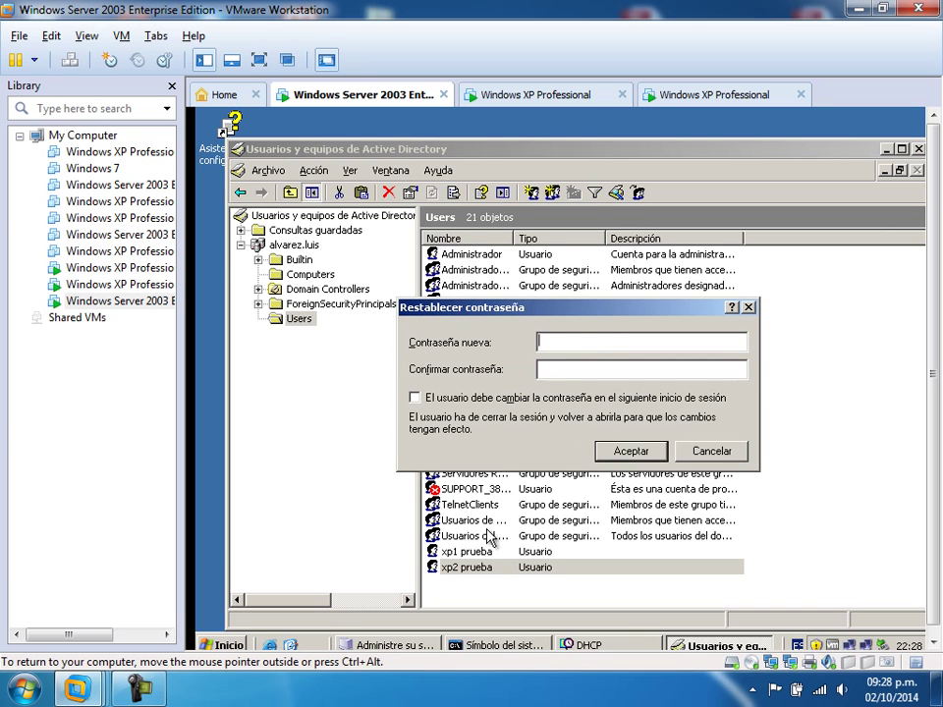
text(••••••)
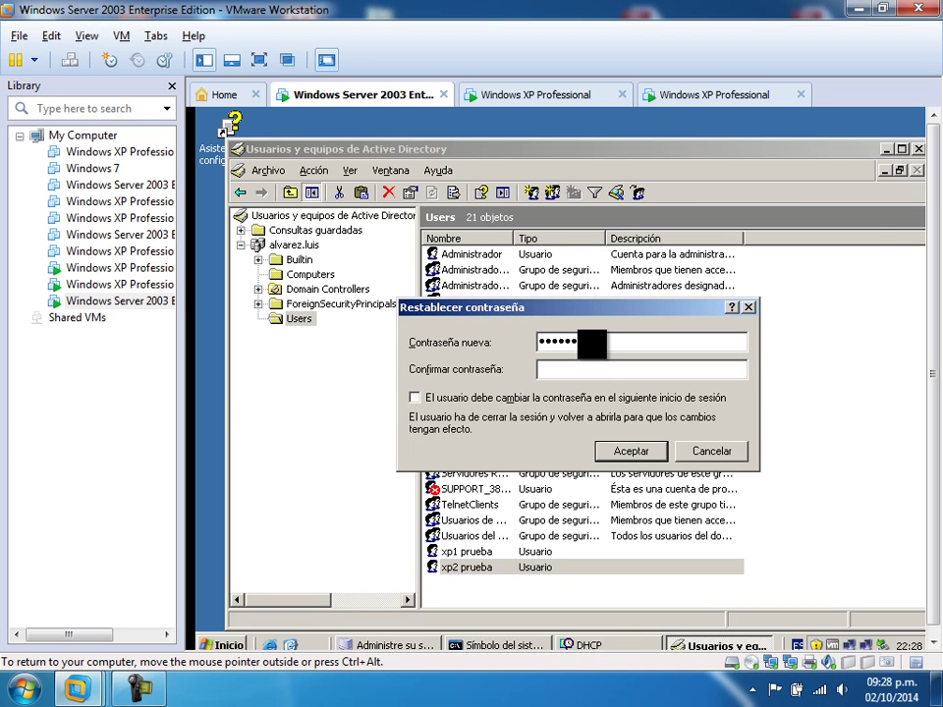
text(•••••••••)
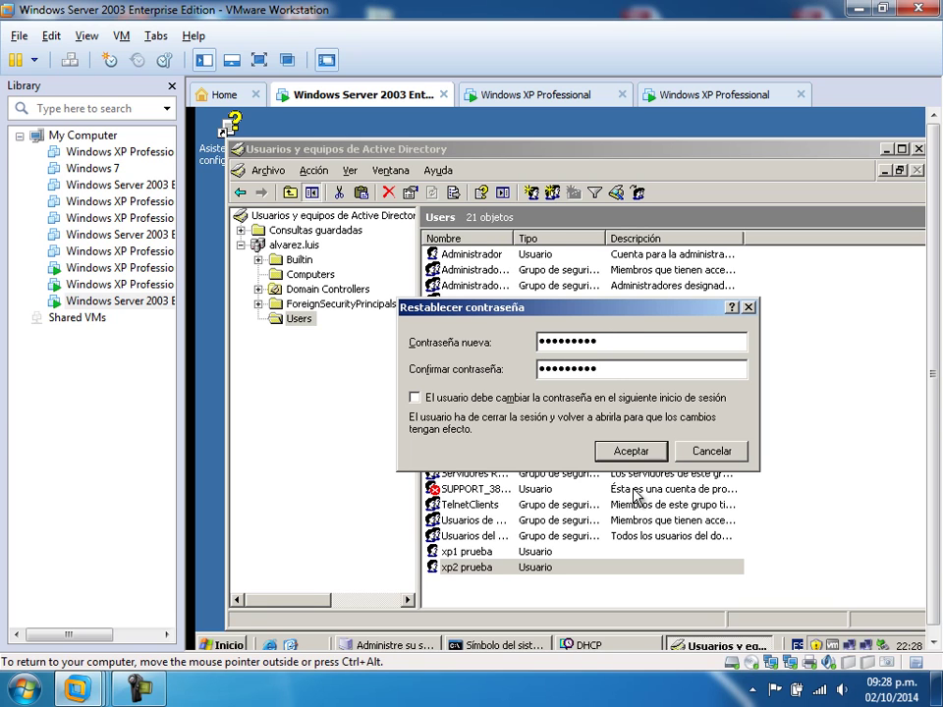
click(628, 447)
click(577, 426)
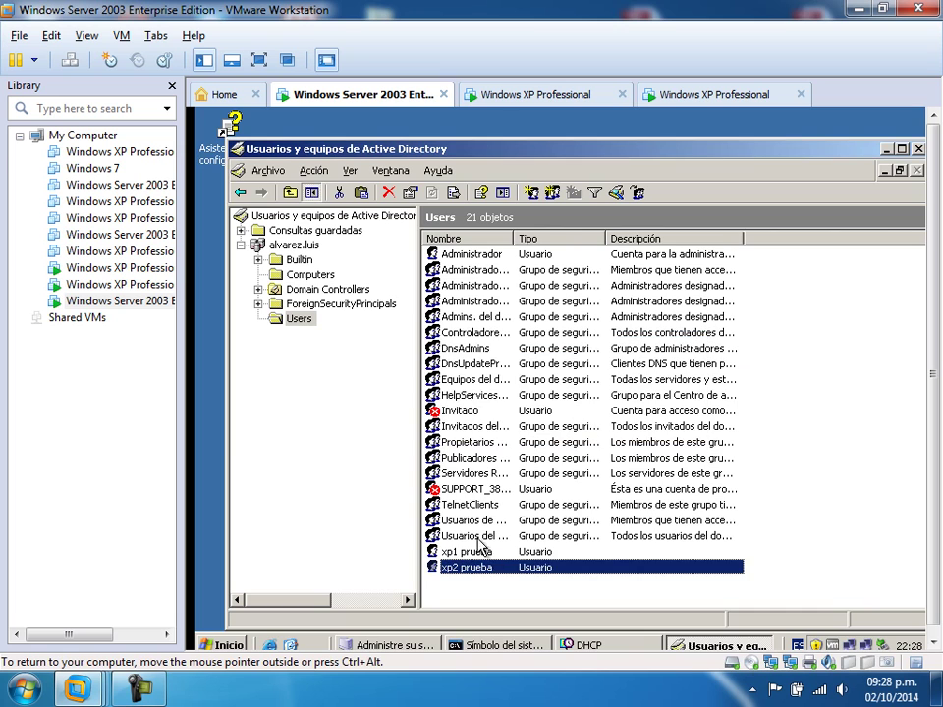
- On the second XP machine, enter xp2's password and log on to the ALVAREZ domain
click(728, 98)
click(457, 401)
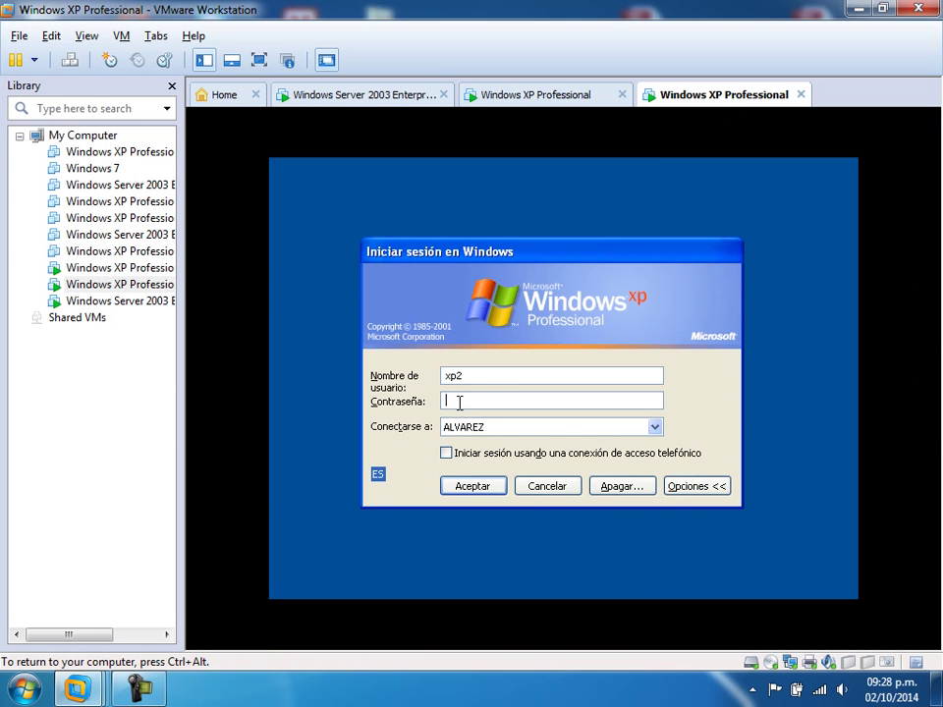
text(p*****)
click(476, 487)
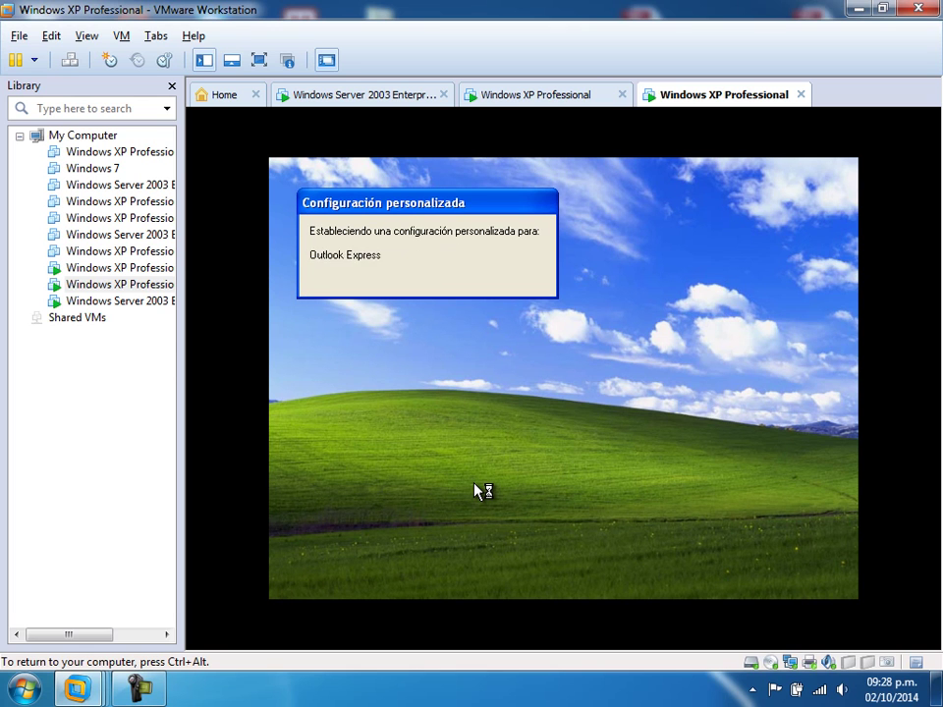
- Bring up the Run dialog from the Inicio menu on the xp2 desktop
click(385, 578)
click(327, 587)
click(504, 531)
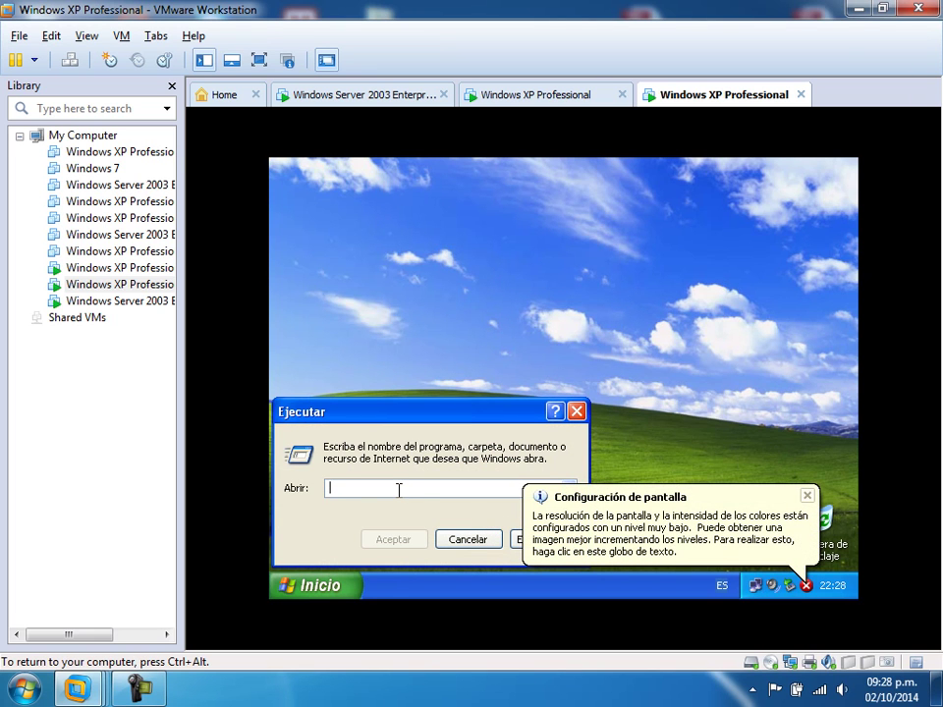
- Launch a command prompt by running cmd
text(nsl)
key(BackSpace)
key(BackSpace)
key(BackSpace)
text(cmd)
key(Return)
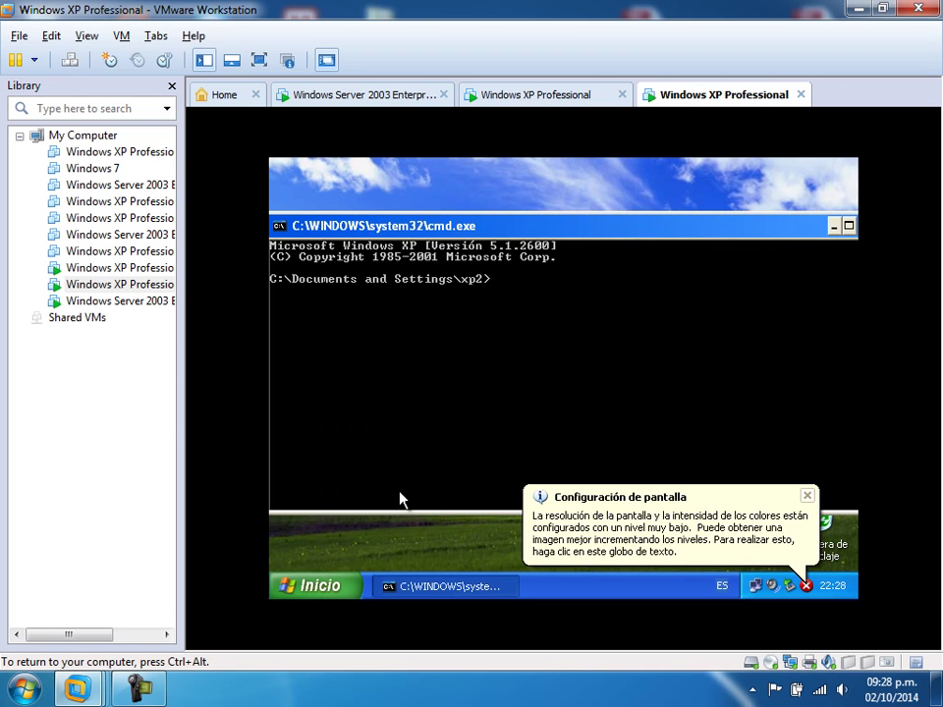
text(nslookup)
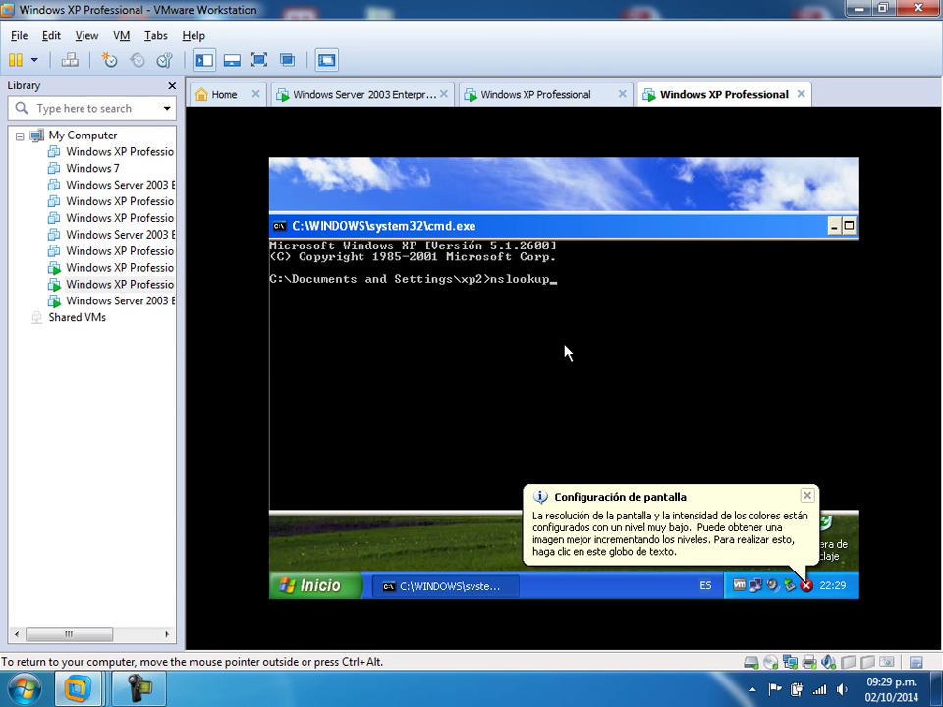
key(Return)
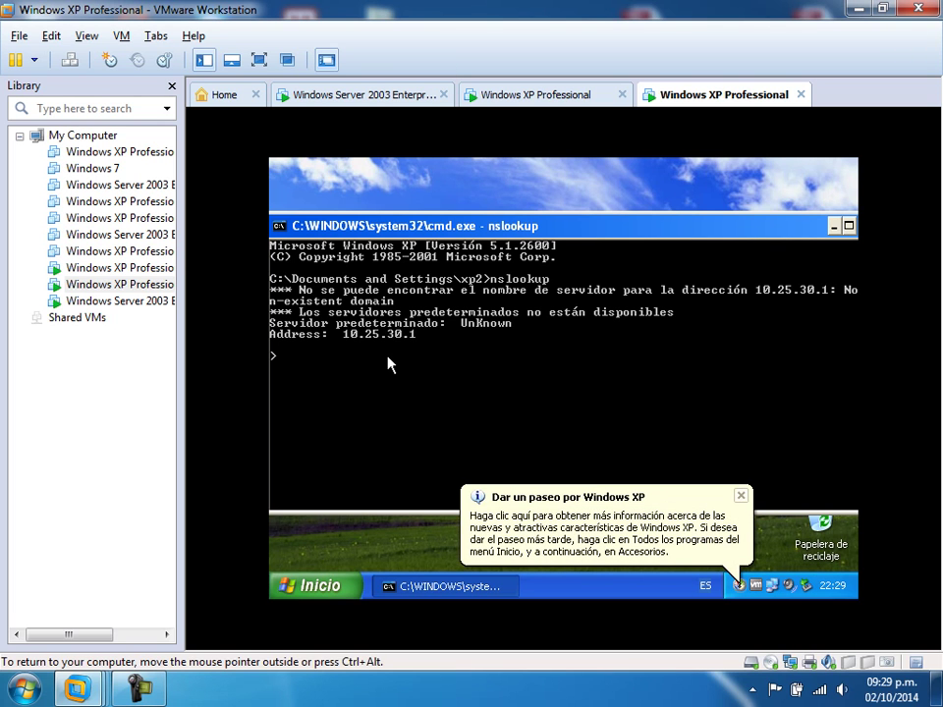
text(www.terra.com)
key(Return)
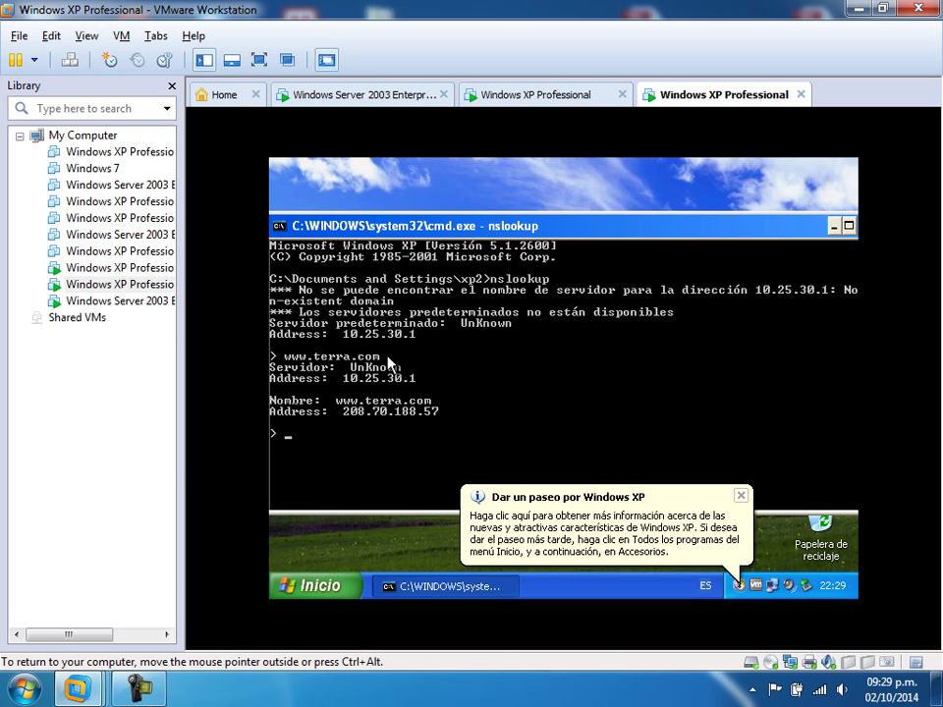
click(741, 496)
drag(820, 226, 736, 220)
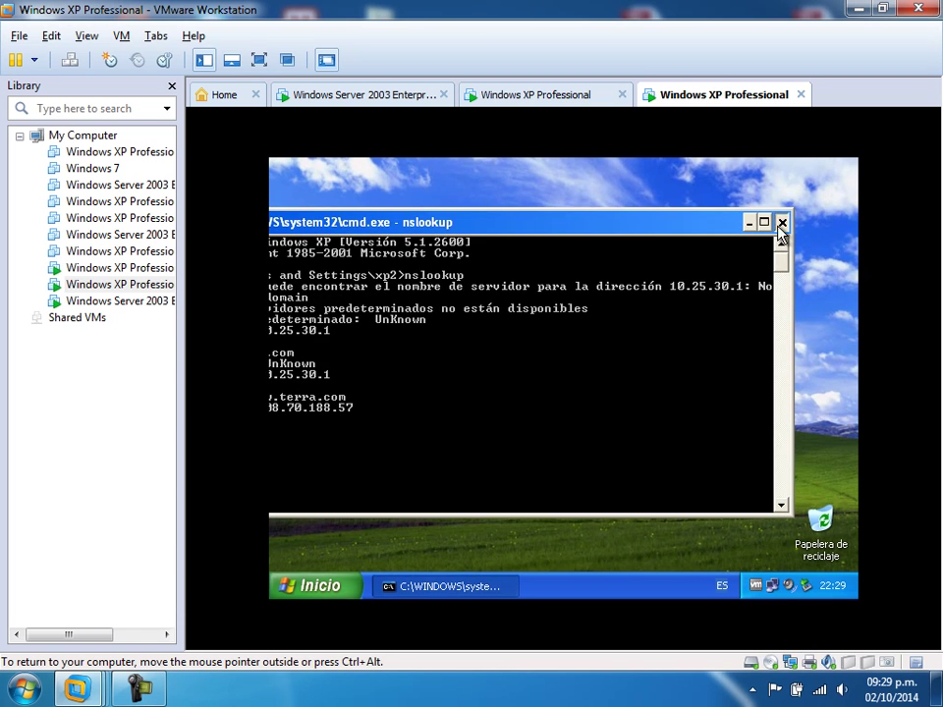
- Check the connection's DHCP-assigned 10.0.0.11 address on the Soporte tab, closing the console and status windows
click(780, 219)
click(772, 586)
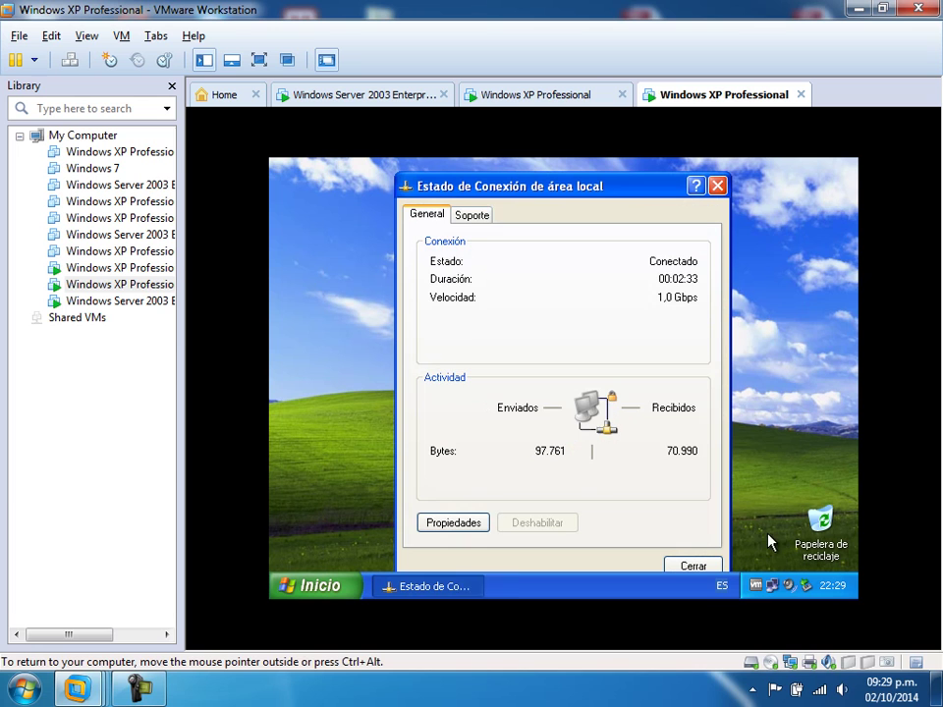
click(472, 215)
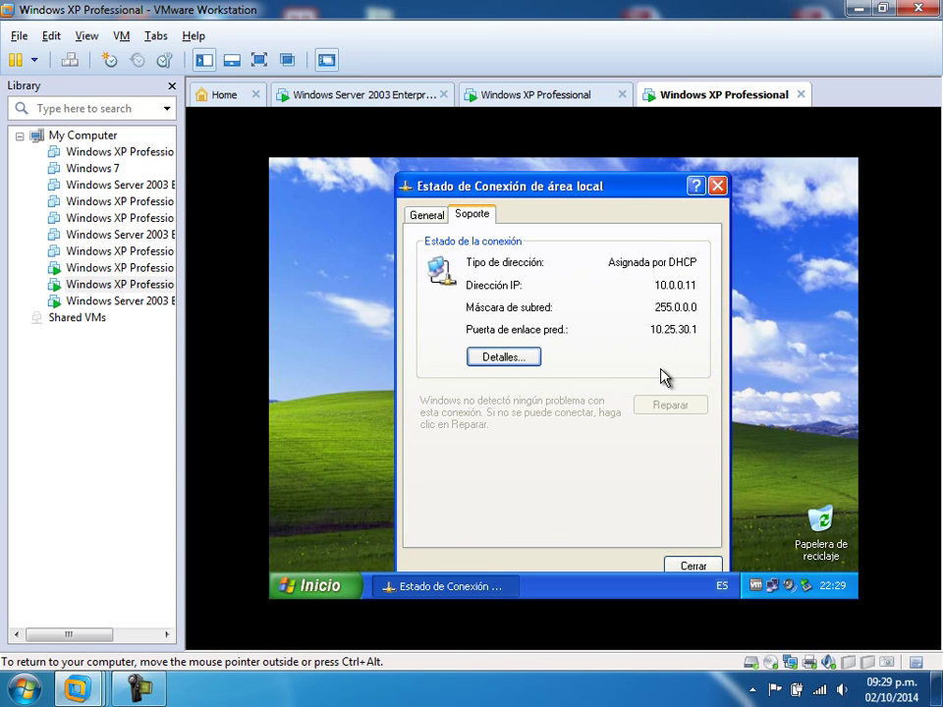
click(703, 568)
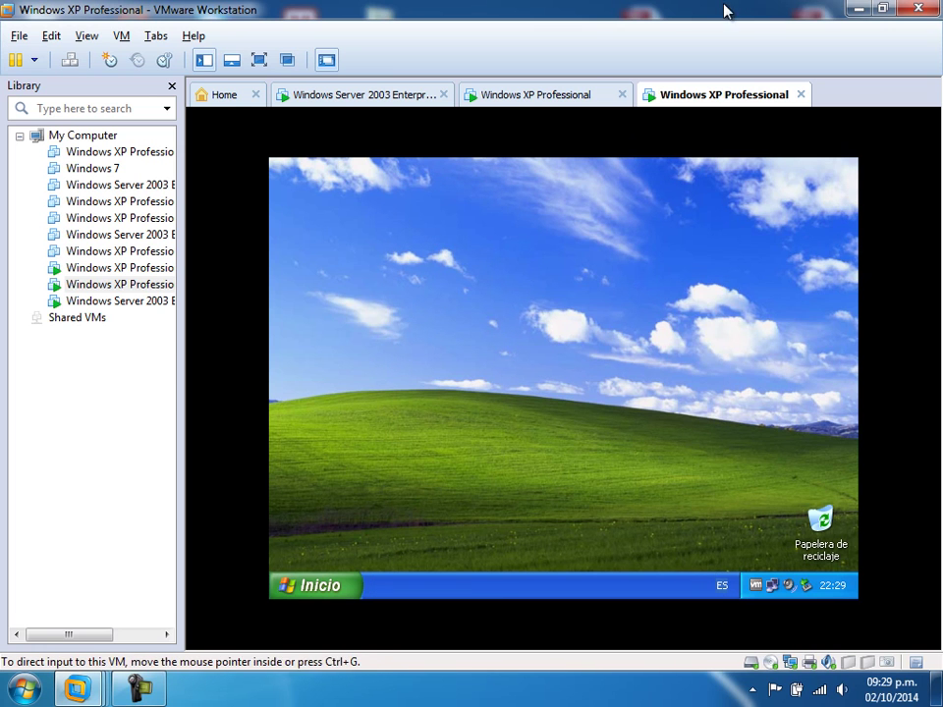